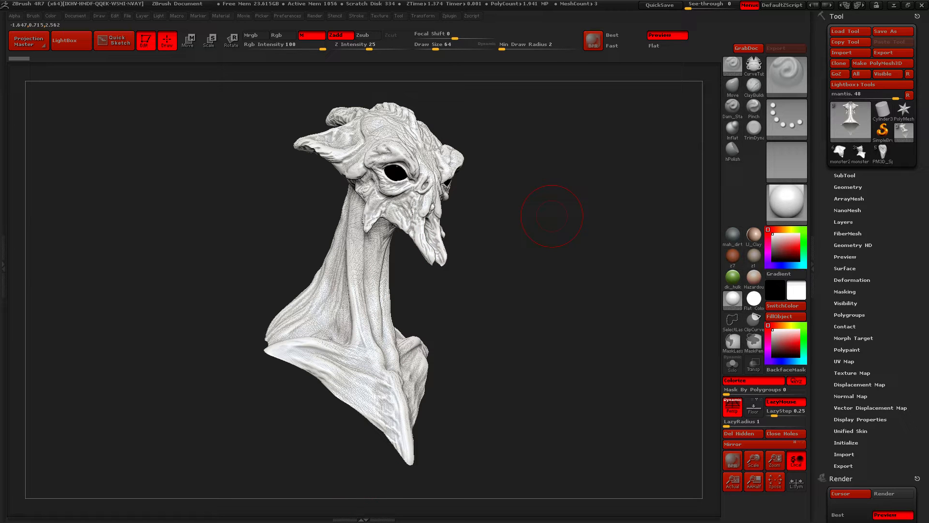
Examine the creature bust from several angles and check its current material
{"action": "left_click_drag", "start_coordinate": [544, 253], "coordinate": [523, 256]}
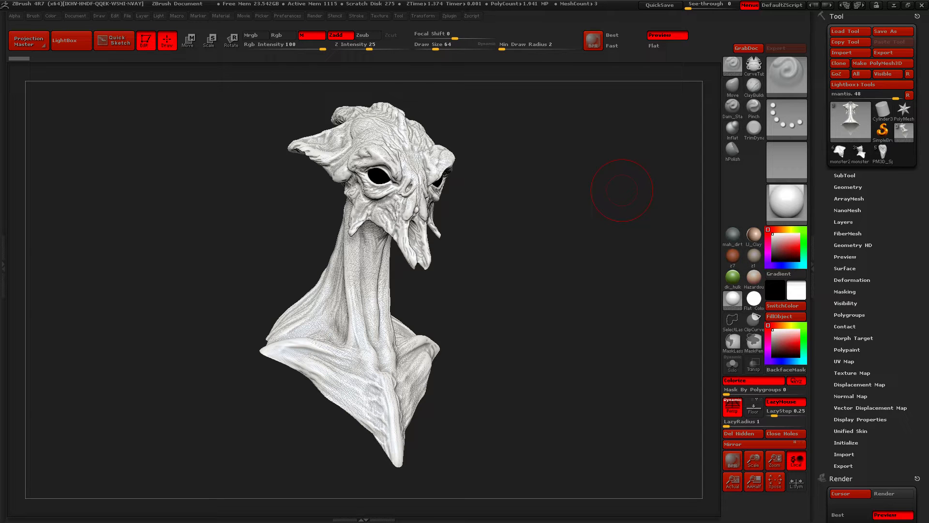
{"action": "mouse_move", "coordinate": [560, 218]}
{"action": "left_mouse_down", "text": "shift"}
{"action": "mouse_move", "coordinate": [472, 219]}
{"action": "mouse_move", "coordinate": [562, 194]}
{"action": "mouse_move", "coordinate": [565, 216]}
{"action": "mouse_move", "coordinate": [642, 216]}
{"action": "mouse_move", "coordinate": [576, 206]}
{"action": "mouse_move", "coordinate": [590, 203]}
{"action": "left_mouse_up", "text": "shift"}
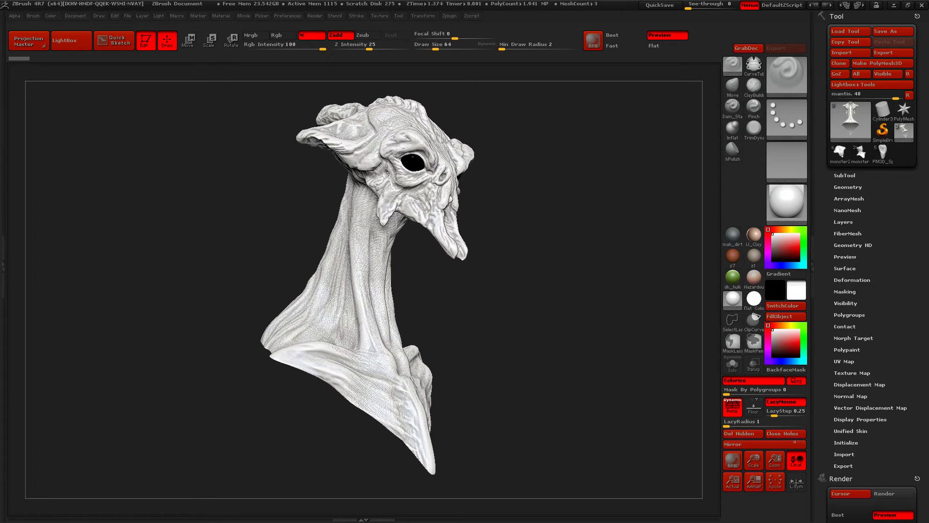
{"action": "mouse_move", "coordinate": [787, 201]}
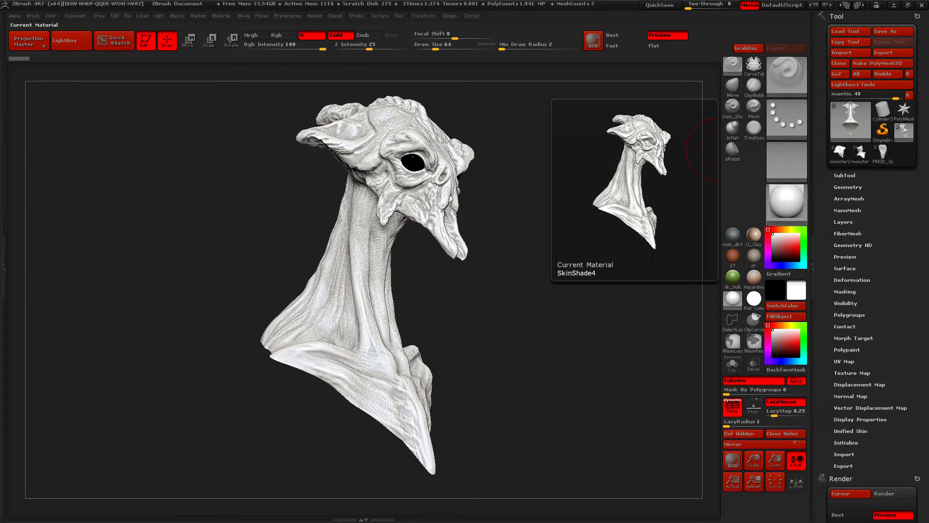
{"action": "left_click_drag", "start_coordinate": [556, 243], "coordinate": [601, 218]}
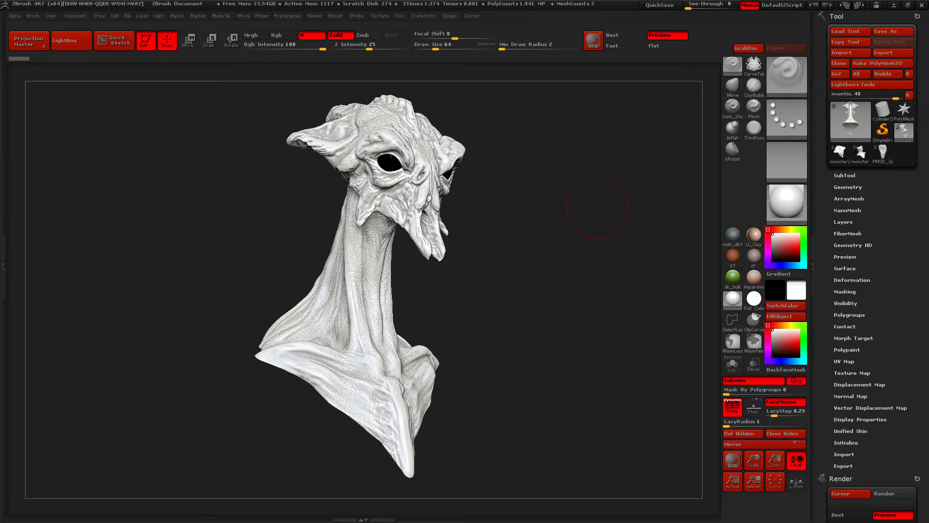
{"action": "left_click", "coordinate": [786, 200]}
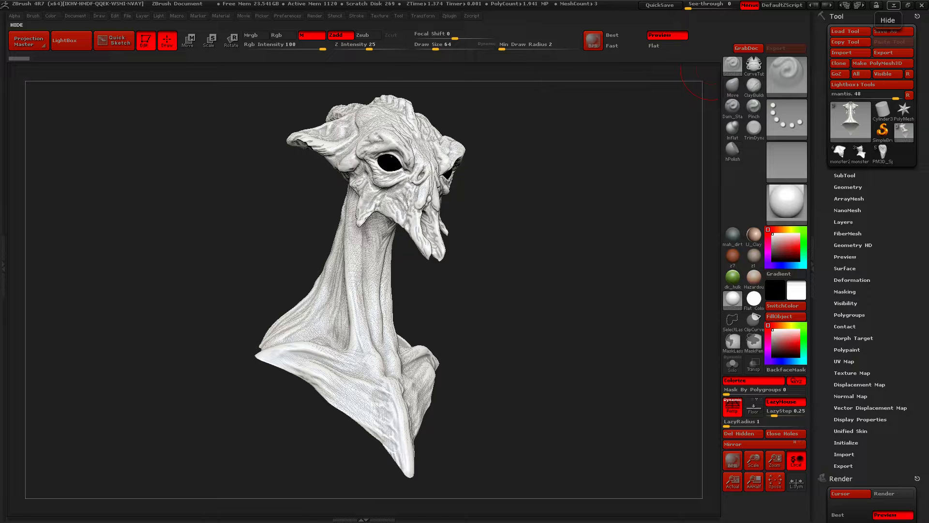
Switch to Photoshop, look over the open documents, collapse the Character settings and return to the sculpt
{"action": "left_click", "coordinate": [894, 5]}
{"action": "left_click", "coordinate": [873, 52]}
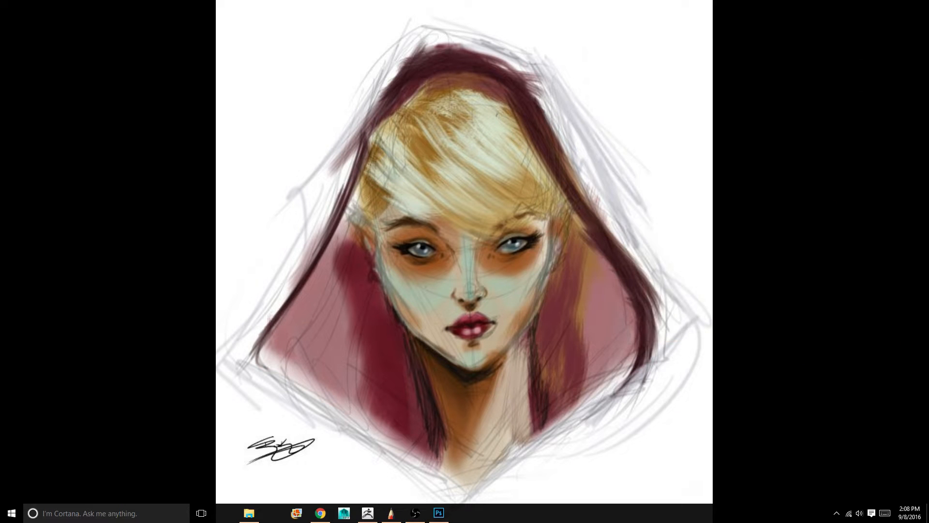
{"action": "left_click", "coordinate": [438, 513]}
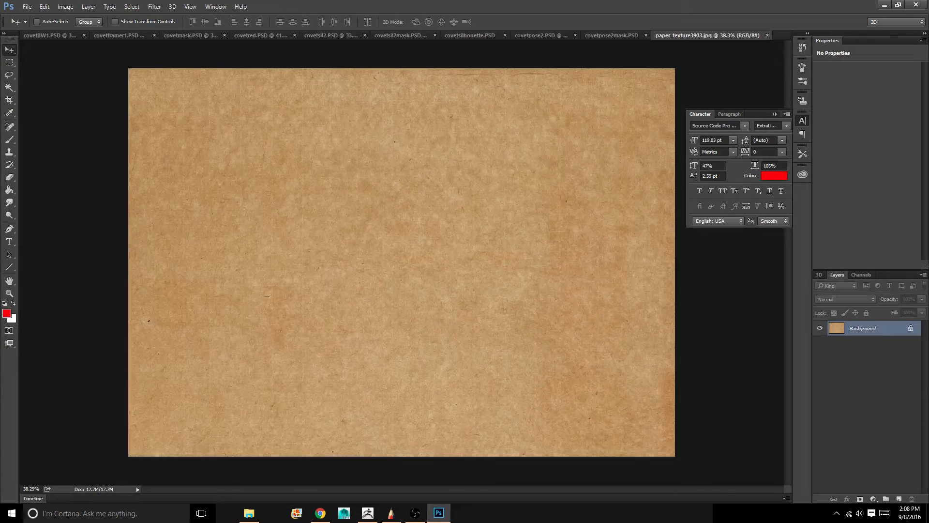
{"action": "left_click", "coordinate": [614, 35]}
{"action": "left_click", "coordinate": [733, 35]}
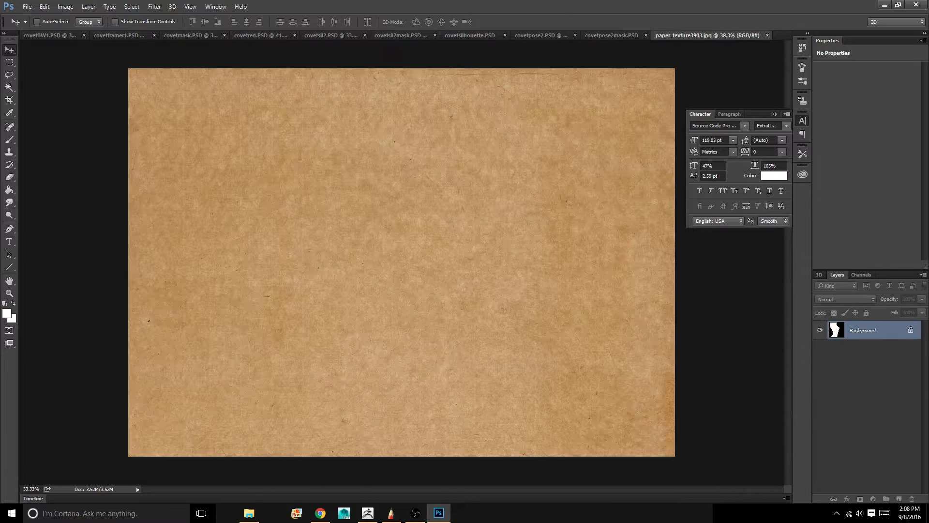
{"action": "left_click", "coordinate": [774, 114]}
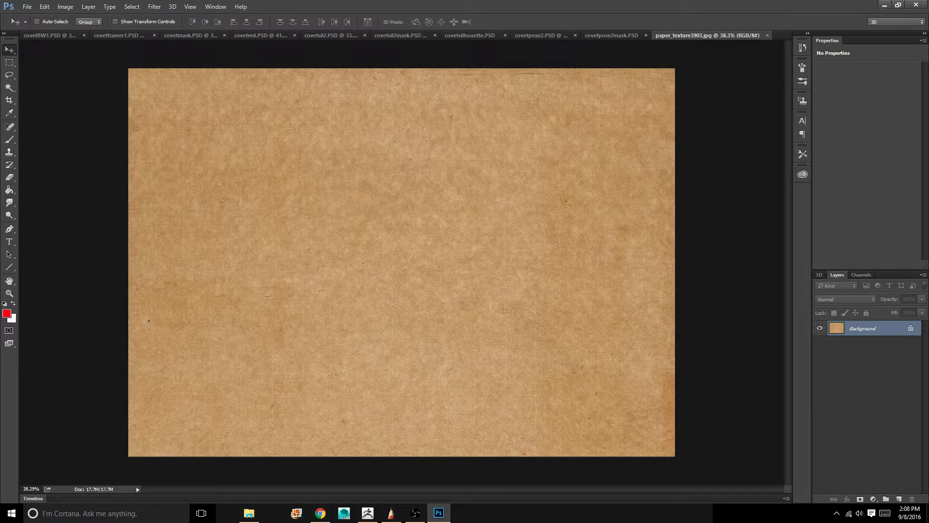
{"action": "left_click", "coordinate": [885, 6]}
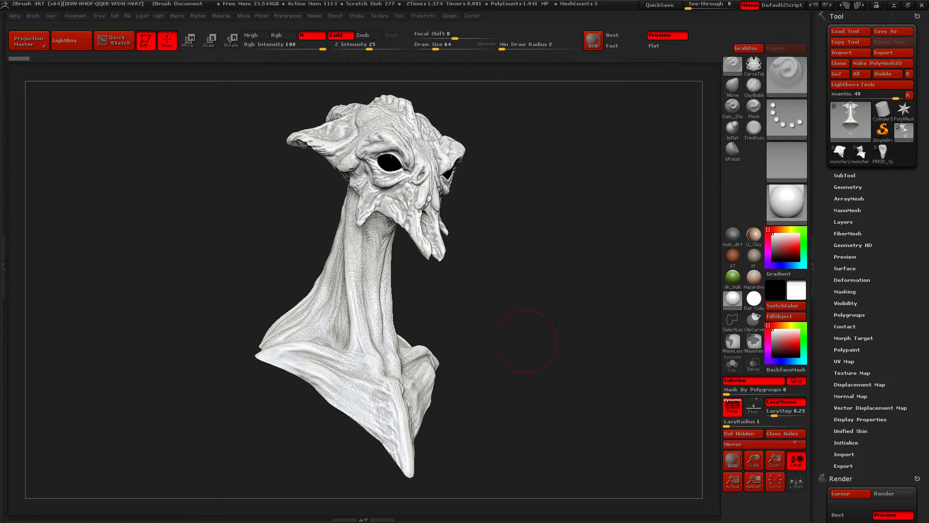
{"action": "left_click_drag", "start_coordinate": [552, 252], "coordinate": [576, 249]}
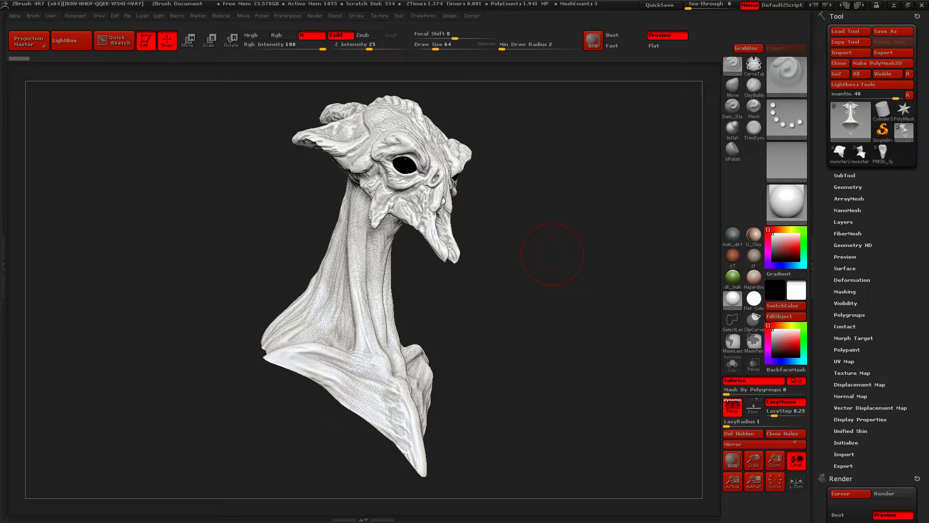
{"action": "mouse_move", "coordinate": [575, 233]}
{"action": "left_mouse_down"}
{"action": "mouse_move", "coordinate": [489, 232]}
{"action": "mouse_move", "coordinate": [574, 229]}
{"action": "mouse_move", "coordinate": [503, 242]}
{"action": "left_mouse_up"}
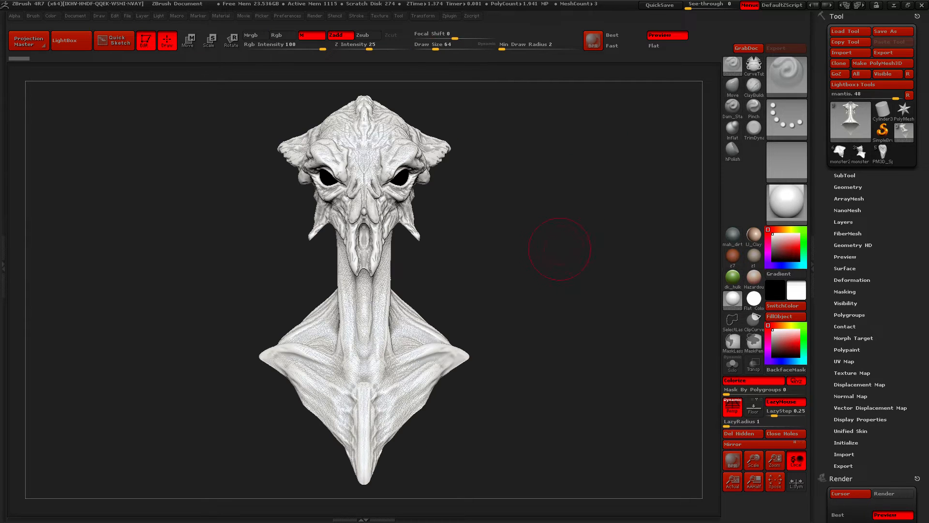
{"action": "mouse_move", "coordinate": [550, 248]}
{"action": "left_mouse_down"}
{"action": "mouse_move", "coordinate": [615, 247]}
{"action": "mouse_move", "coordinate": [570, 262]}
{"action": "left_mouse_up"}
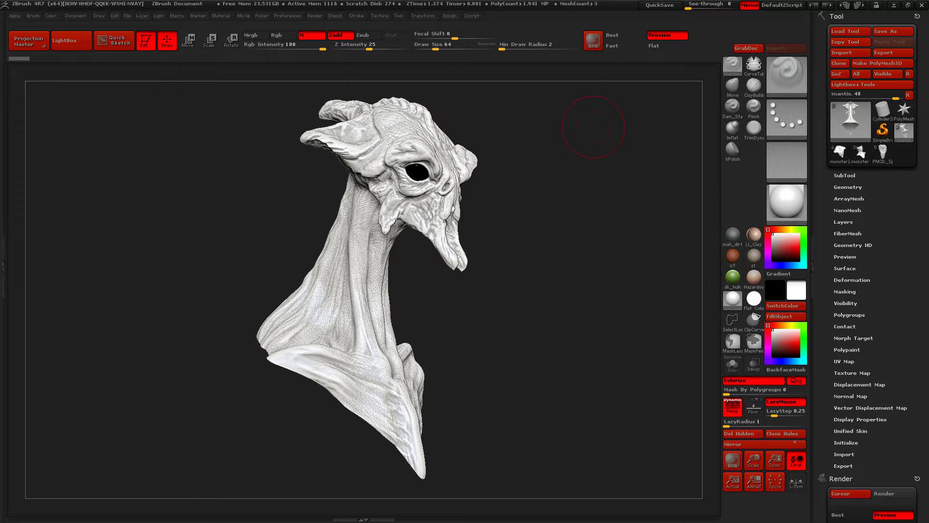
{"action": "mouse_move", "coordinate": [572, 177]}
{"action": "left_mouse_down"}
{"action": "mouse_move", "coordinate": [543, 178]}
{"action": "mouse_move", "coordinate": [588, 174]}
{"action": "mouse_move", "coordinate": [562, 176]}
{"action": "left_mouse_up"}
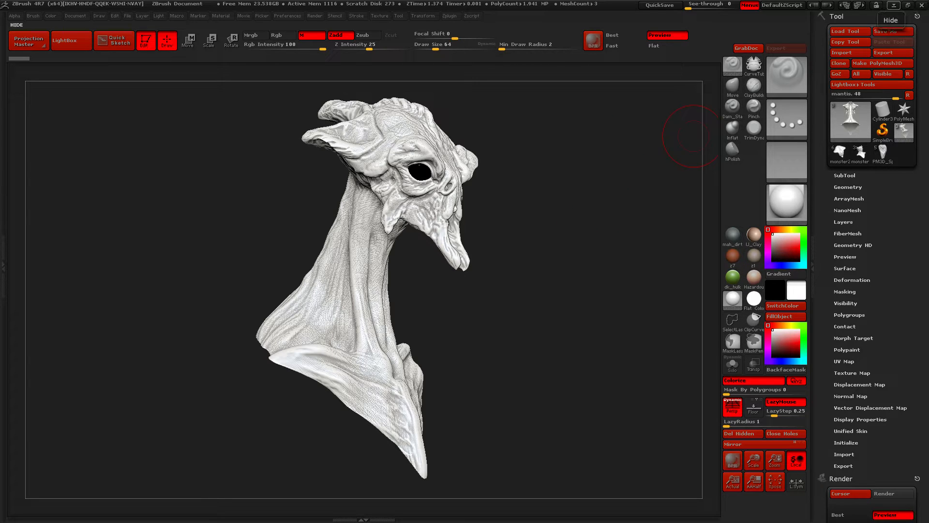
Switch to Autodesk SketchBook to view its blank canvas, then minimize it
{"action": "left_click", "coordinate": [895, 5]}
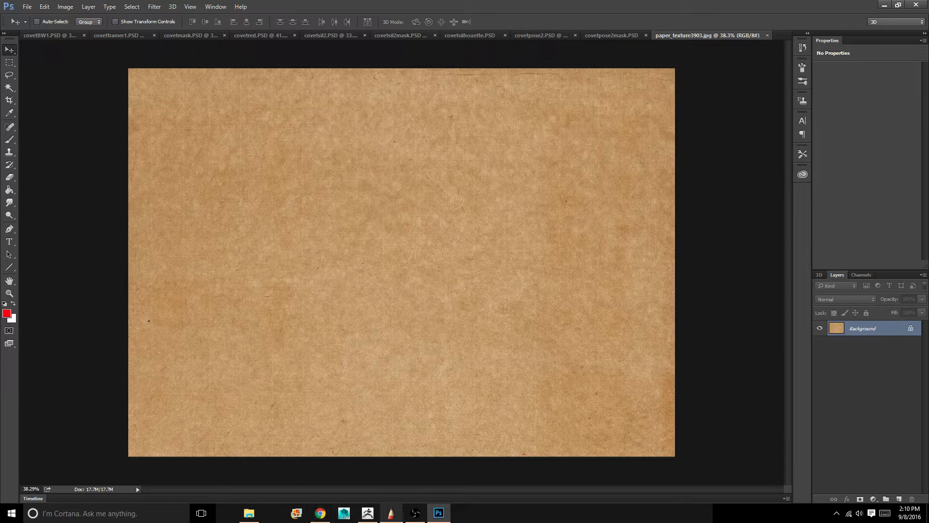
{"action": "left_click", "coordinate": [391, 513]}
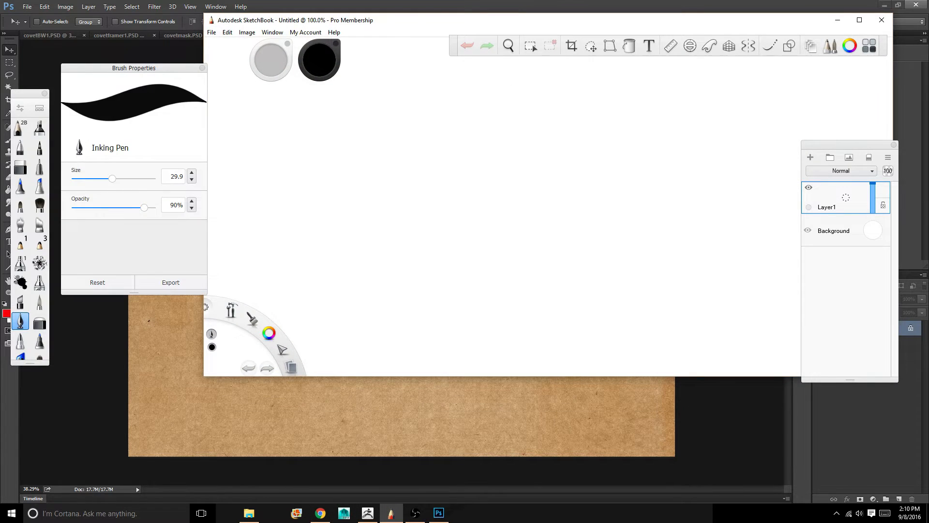
{"action": "left_click", "coordinate": [838, 20]}
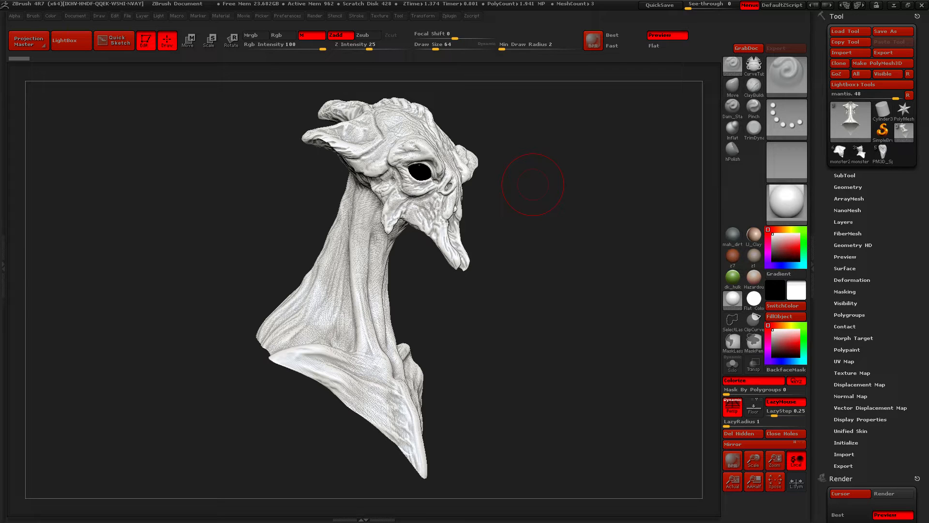
Examine the bust's head and neck up close from several angles, briefly displaying the polygon wireframe
{"action": "mouse_move", "coordinate": [196, 292]}
{"action": "left_mouse_down"}
{"action": "mouse_move", "coordinate": [80, 291]}
{"action": "mouse_move", "coordinate": [207, 280]}
{"action": "mouse_move", "coordinate": [203, 228]}
{"action": "mouse_move", "coordinate": [196, 291]}
{"action": "mouse_move", "coordinate": [107, 286]}
{"action": "left_mouse_up"}
{"action": "left_click", "coordinate": [787, 75]}
{"action": "mouse_move", "coordinate": [165, 278]}
{"action": "left_mouse_down", "text": "alt"}
{"action": "mouse_move", "coordinate": [167, 228]}
{"action": "mouse_move", "coordinate": [172, 266]}
{"action": "mouse_move", "coordinate": [237, 273]}
{"action": "mouse_move", "coordinate": [276, 290]}
{"action": "left_mouse_up", "text": "alt"}
{"action": "mouse_move", "coordinate": [188, 225]}
{"action": "left_mouse_down", "text": "alt"}
{"action": "mouse_move", "coordinate": [187, 270]}
{"action": "mouse_move", "coordinate": [185, 237]}
{"action": "mouse_move", "coordinate": [201, 244]}
{"action": "mouse_move", "coordinate": [195, 264]}
{"action": "left_mouse_up", "text": "alt"}
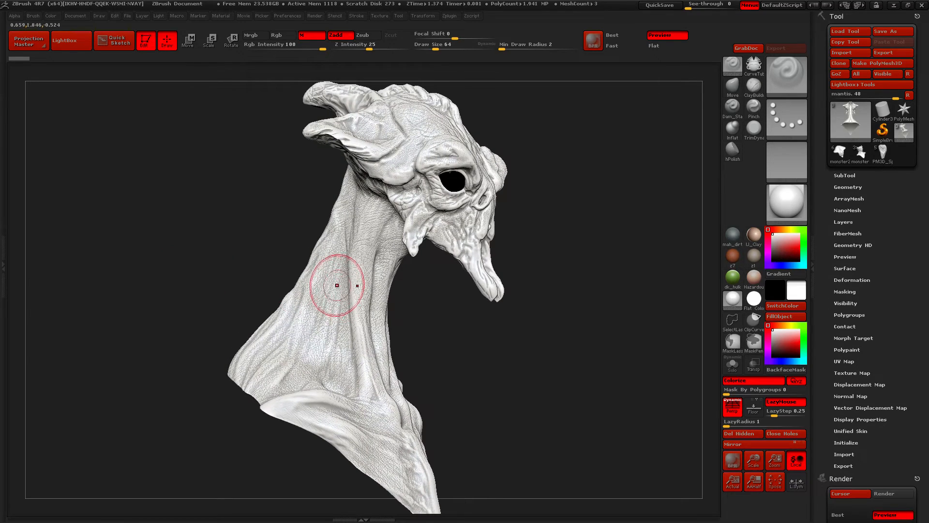
{"action": "key", "text": "shift+f"}
{"action": "left_click_drag", "start_coordinate": [213, 278], "coordinate": [205, 245]}
{"action": "left_click_drag", "start_coordinate": [207, 208], "coordinate": [184, 266]}
{"action": "left_click_drag", "start_coordinate": [221, 227], "coordinate": [222, 285], "text": "alt"}
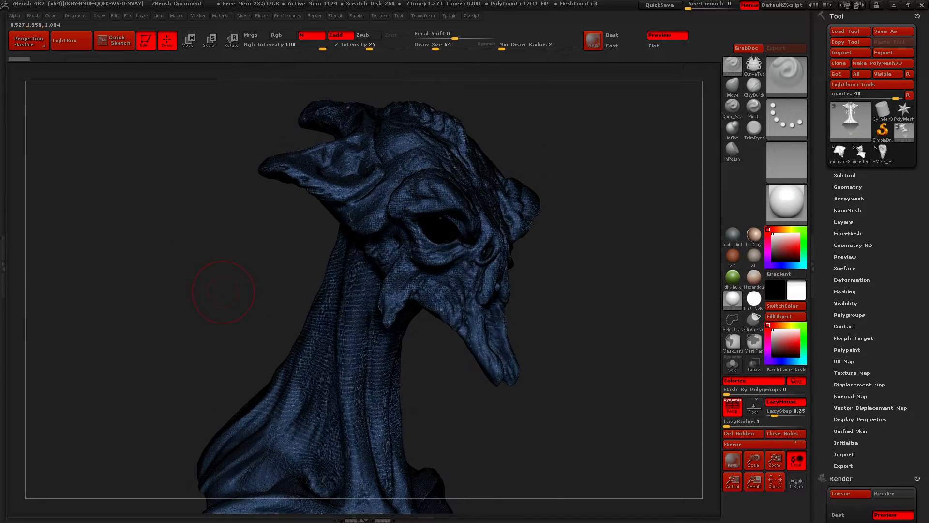
{"action": "key", "text": "shift+f"}
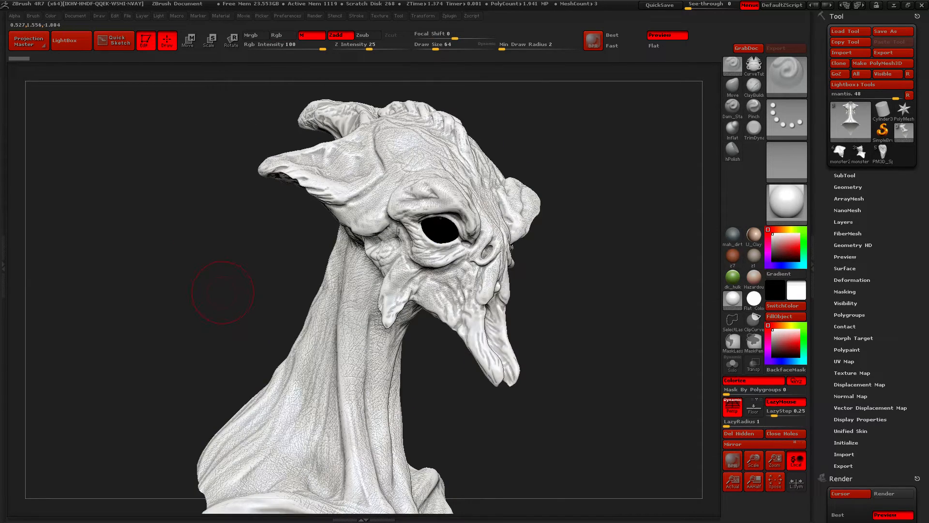
{"action": "left_click_drag", "start_coordinate": [226, 292], "coordinate": [358, 225]}
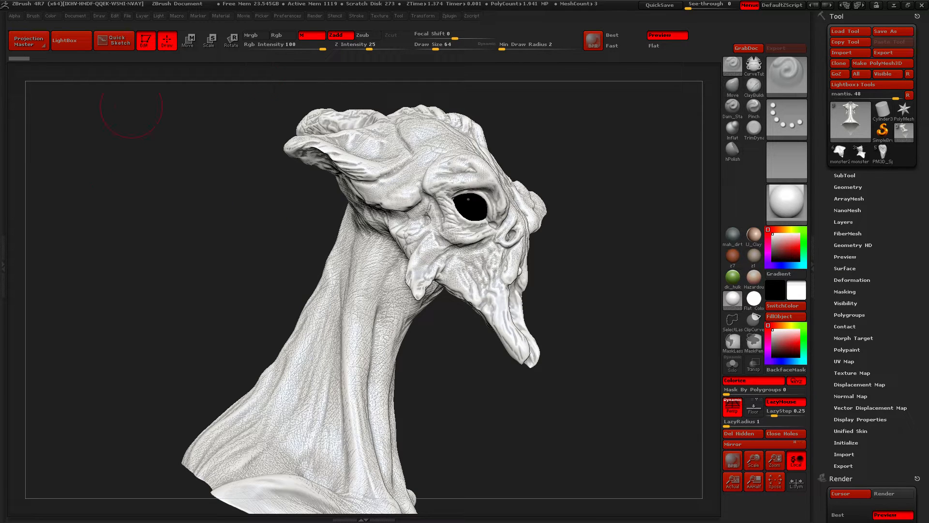
Dock the Light, Render and Material palettes alongside the Tool palette
{"action": "left_click", "coordinate": [158, 16]}
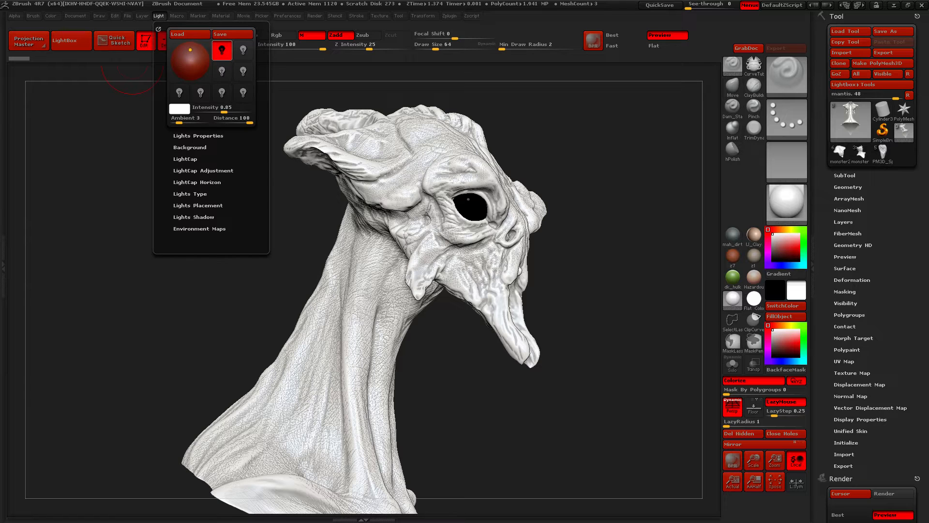
{"action": "left_click", "coordinate": [158, 29]}
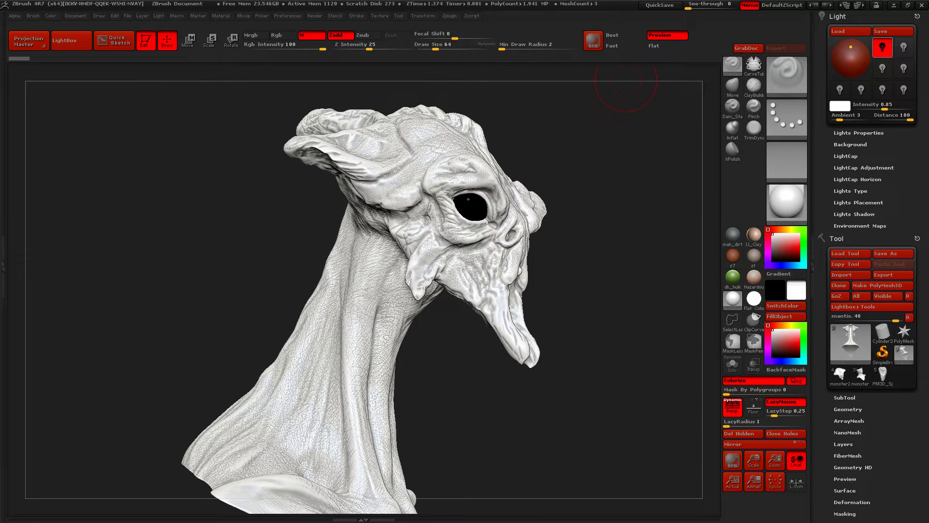
{"action": "left_click", "coordinate": [315, 15]}
{"action": "left_click", "coordinate": [312, 29]}
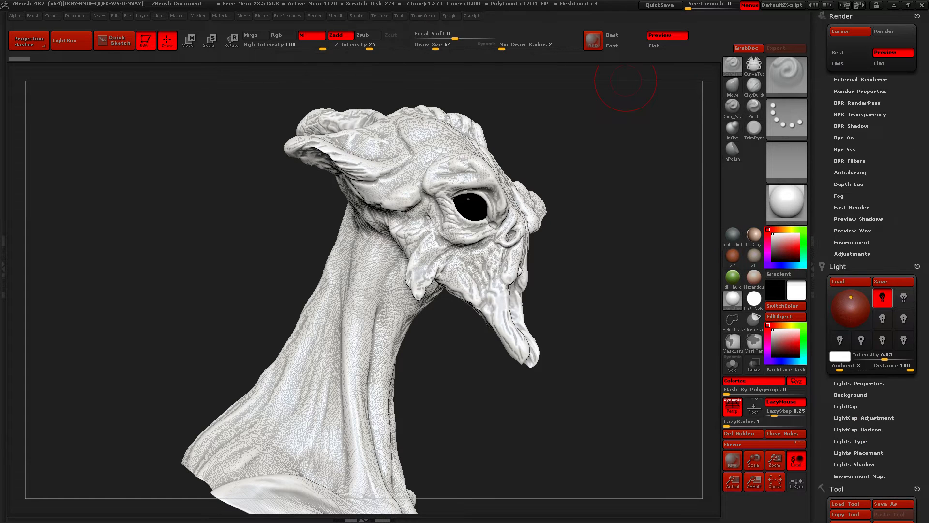
{"action": "mouse_move", "coordinate": [824, 140]}
{"action": "left_mouse_down"}
{"action": "mouse_move", "coordinate": [824, 124]}
{"action": "mouse_move", "coordinate": [823, 140]}
{"action": "left_mouse_up"}
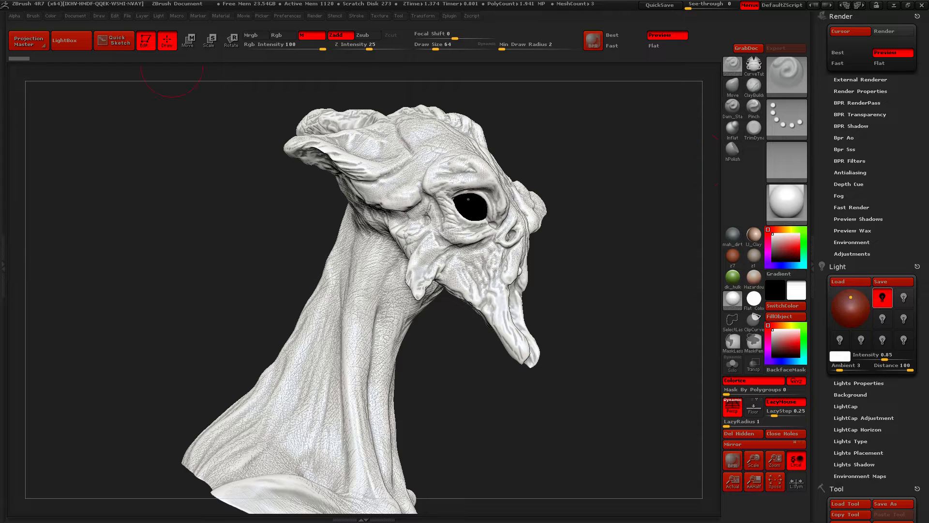
{"action": "left_click", "coordinate": [220, 16]}
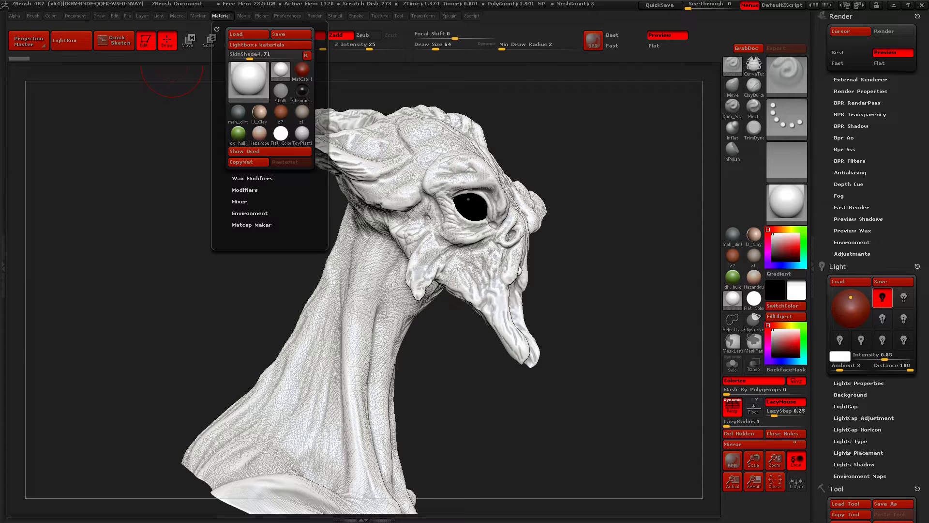
{"action": "left_click", "coordinate": [217, 29]}
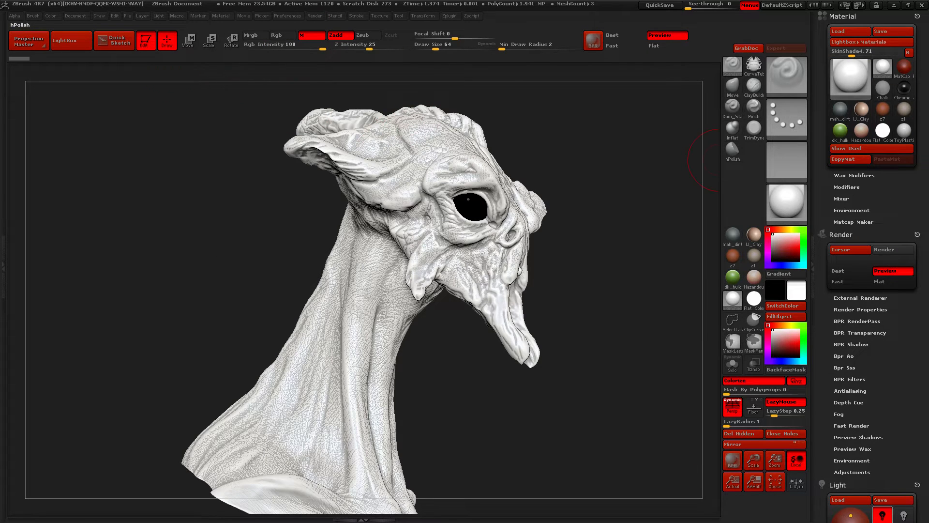
Examine the whole bust from side, front and three-quarter angles and shrink the document display until its borders are in view
{"action": "left_click_drag", "start_coordinate": [650, 188], "coordinate": [523, 196]}
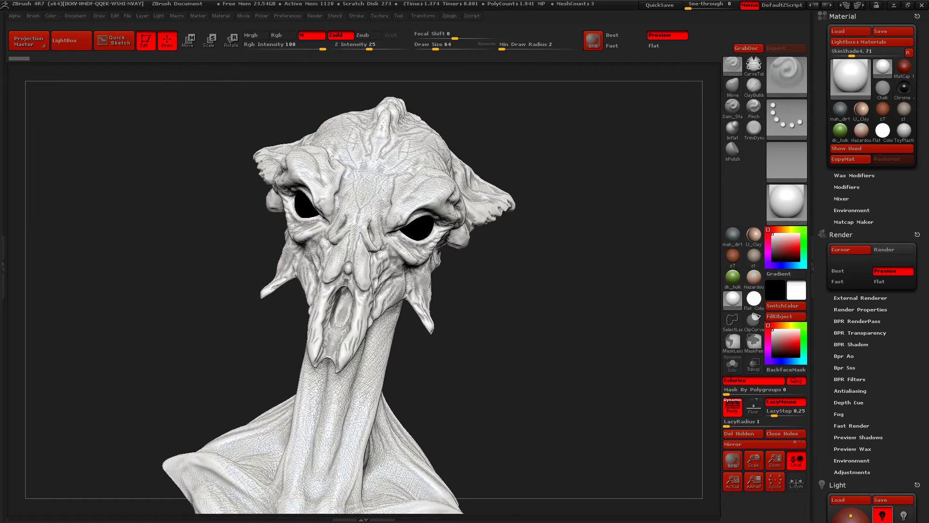
{"action": "left_click_drag", "start_coordinate": [581, 203], "coordinate": [600, 246], "text": "shift"}
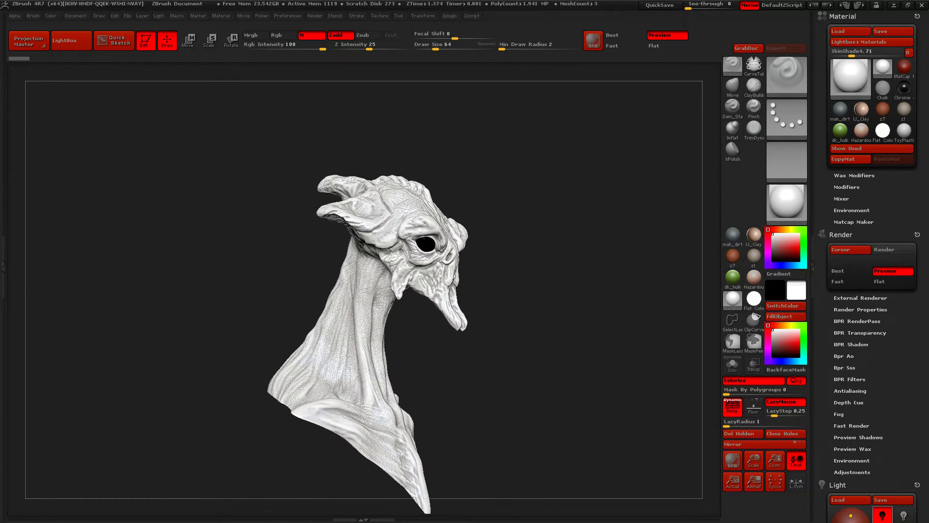
{"action": "left_click_drag", "start_coordinate": [560, 294], "coordinate": [515, 240], "text": "alt"}
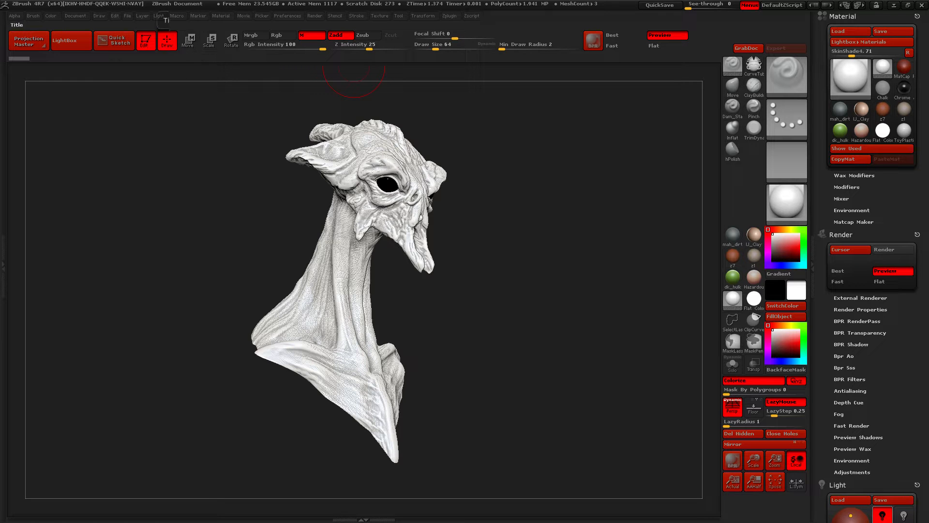
{"action": "mouse_move", "coordinate": [217, 229]}
{"action": "left_mouse_down"}
{"action": "mouse_move", "coordinate": [195, 232]}
{"action": "mouse_move", "coordinate": [205, 232]}
{"action": "left_mouse_up"}
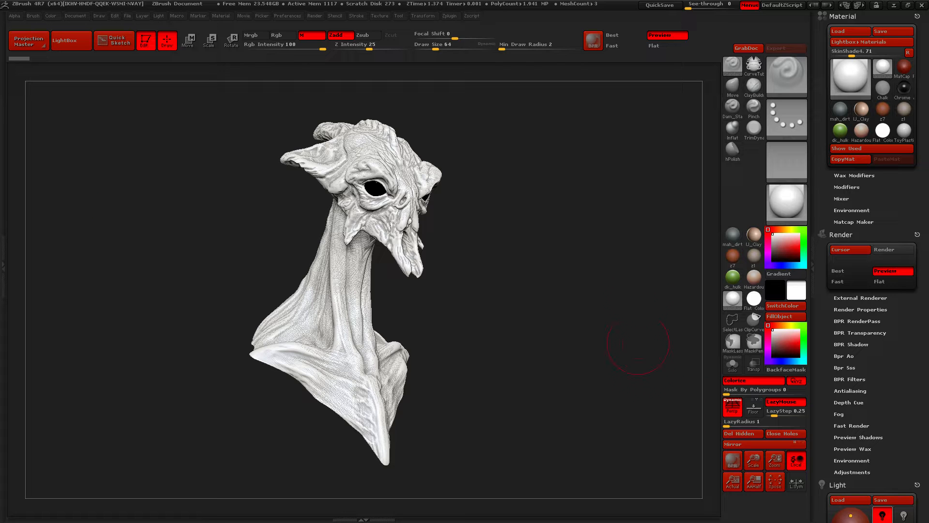
{"action": "left_click_drag", "start_coordinate": [775, 460], "coordinate": [775, 444]}
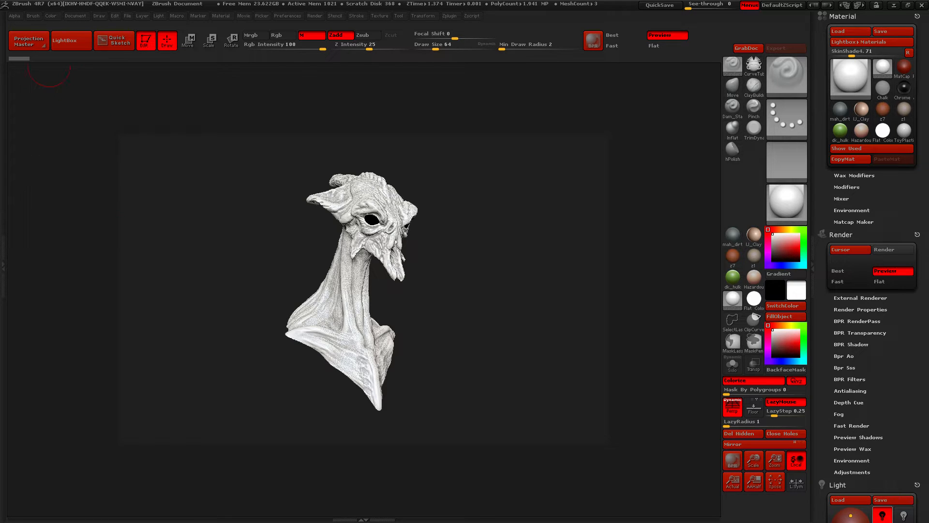
Unlock the document's proportions and resize it to 2048 by 2048, accepting that the resize cannot be undone
{"action": "left_click", "coordinate": [75, 15]}
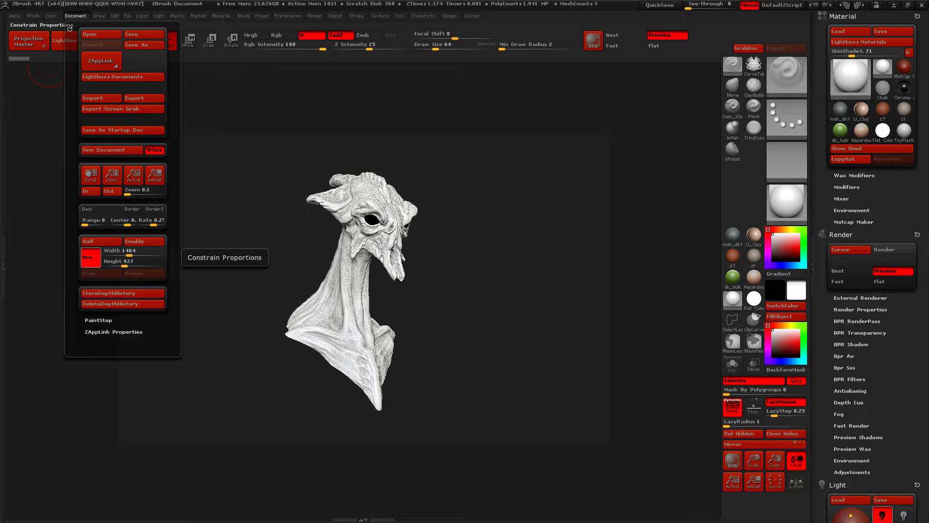
{"action": "left_click", "coordinate": [90, 257]}
{"action": "left_click", "coordinate": [127, 250]}
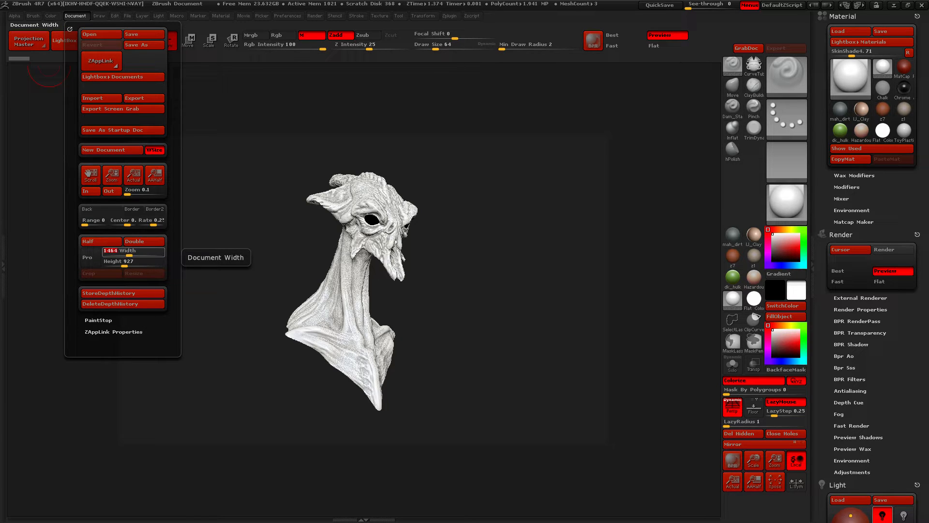
{"action": "type", "text": "2048"}
{"action": "key", "text": "Tab"}
{"action": "type", "text": "2"}
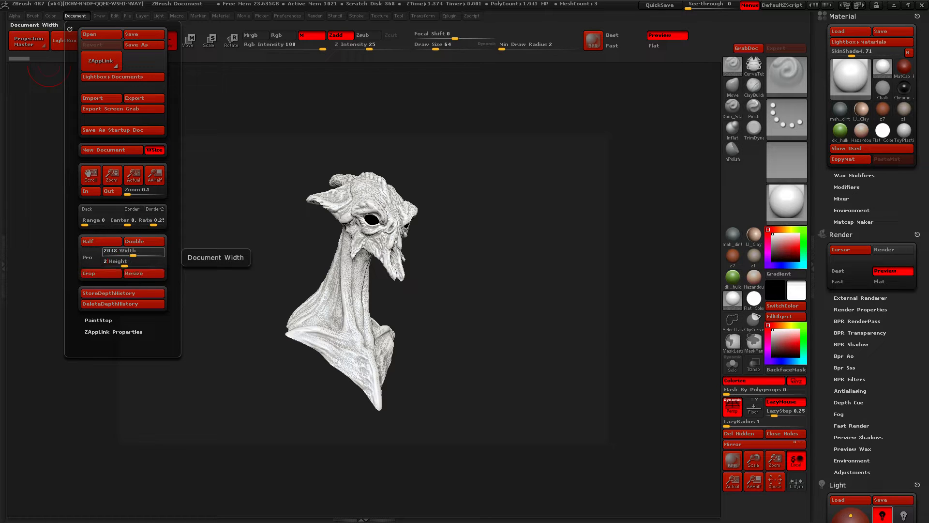
{"action": "type", "text": "048"}
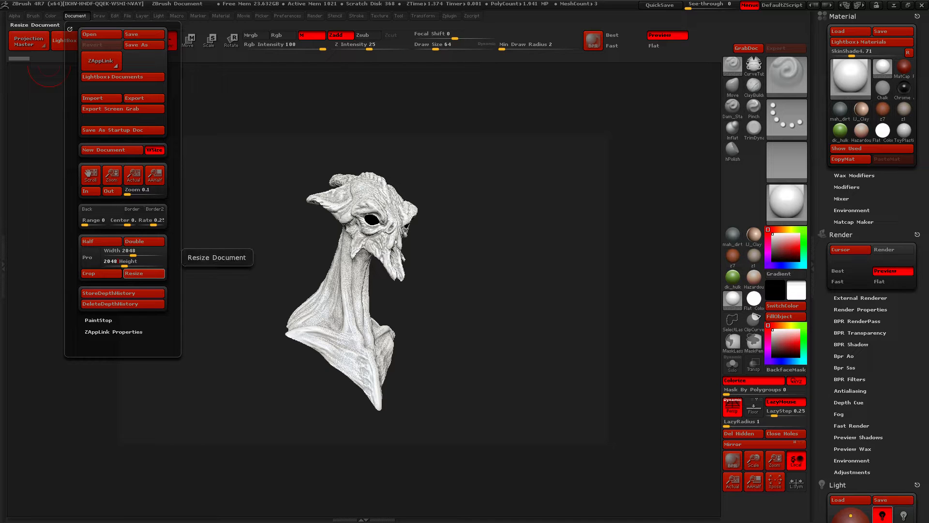
{"action": "left_click", "coordinate": [144, 273]}
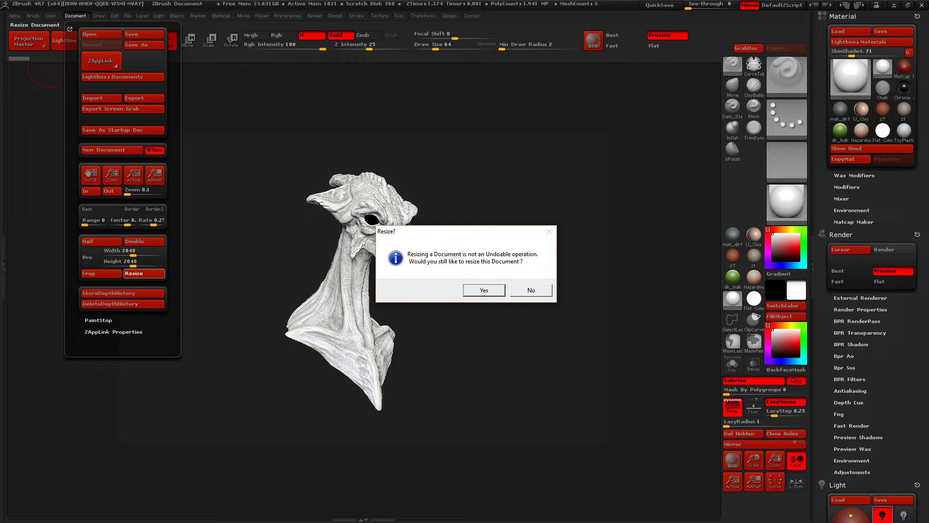
{"action": "left_click", "coordinate": [484, 290]}
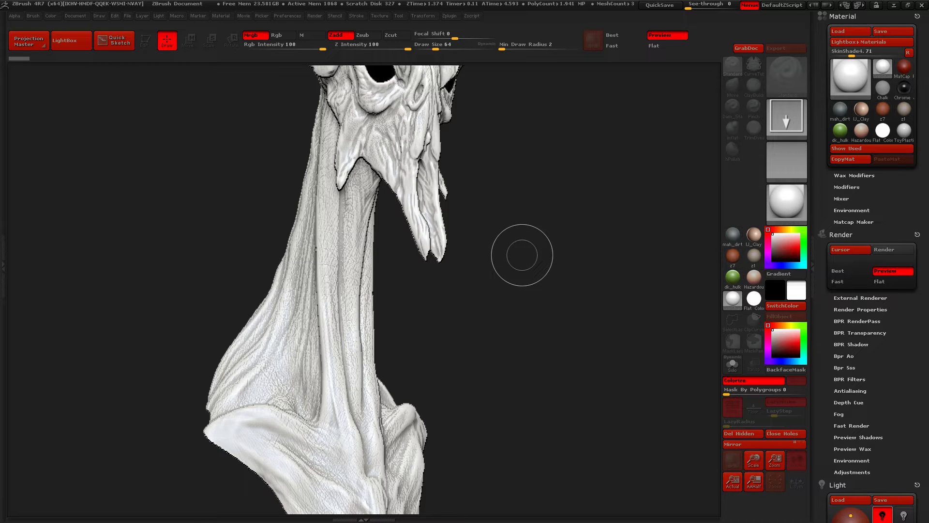
Clear the resized canvas, redraw the bust on it and return the bust to edit mode
{"action": "key", "text": "ctrl+n"}
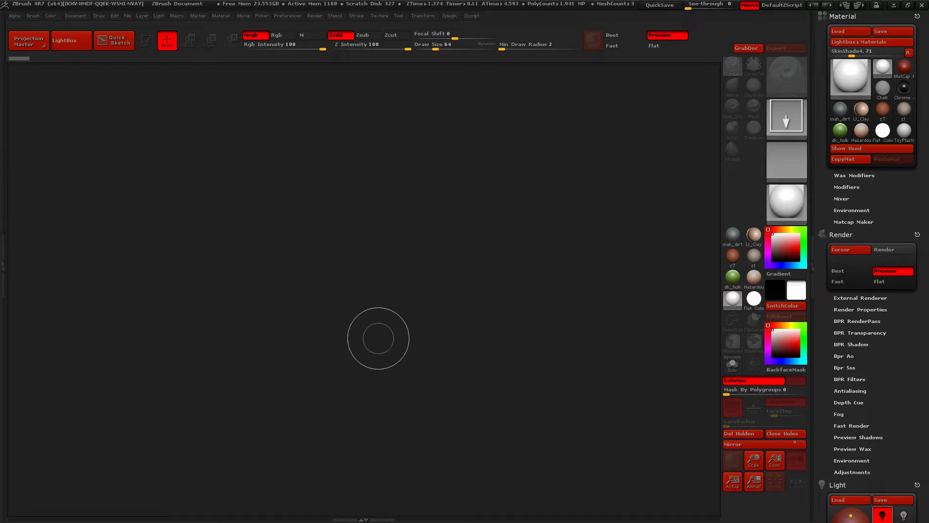
{"action": "mouse_move", "coordinate": [366, 235]}
{"action": "left_mouse_down"}
{"action": "mouse_move", "coordinate": [367, 436]}
{"action": "mouse_move", "coordinate": [368, 358]}
{"action": "left_mouse_up"}
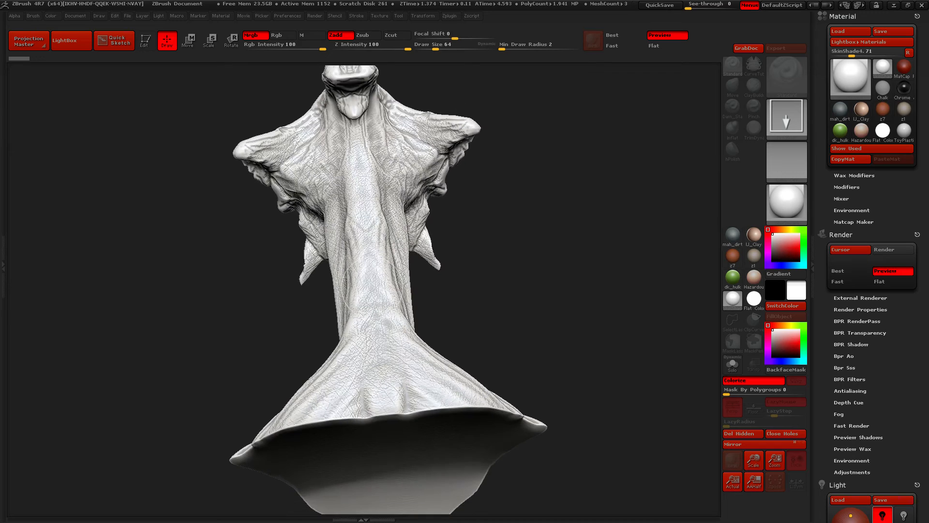
{"action": "key", "text": "t"}
{"action": "mouse_move", "coordinate": [477, 257]}
{"action": "left_mouse_down"}
{"action": "mouse_move", "coordinate": [480, 276]}
{"action": "mouse_move", "coordinate": [587, 326]}
{"action": "mouse_move", "coordinate": [566, 308]}
{"action": "left_mouse_up"}
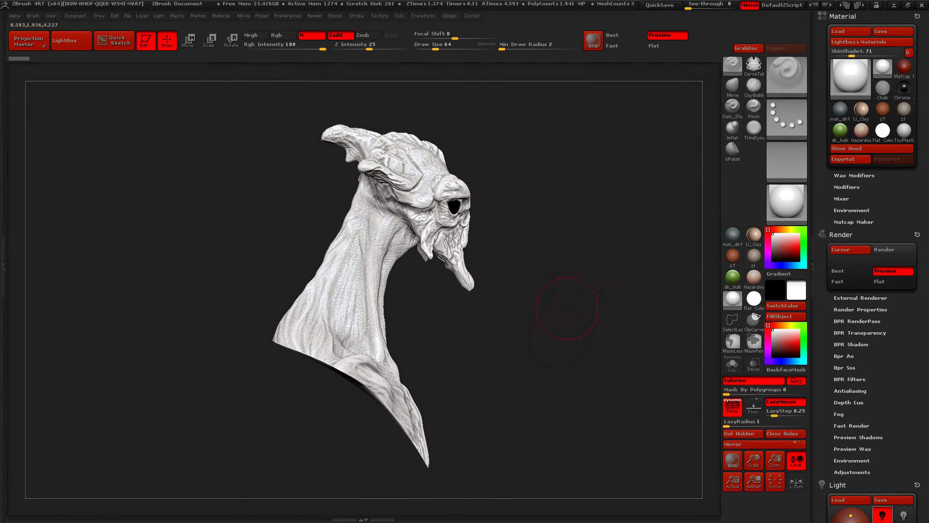
Fit the square document in view and frame the enlarged bust within it at a three-quarter angle
{"action": "left_click_drag", "start_coordinate": [552, 357], "coordinate": [571, 366]}
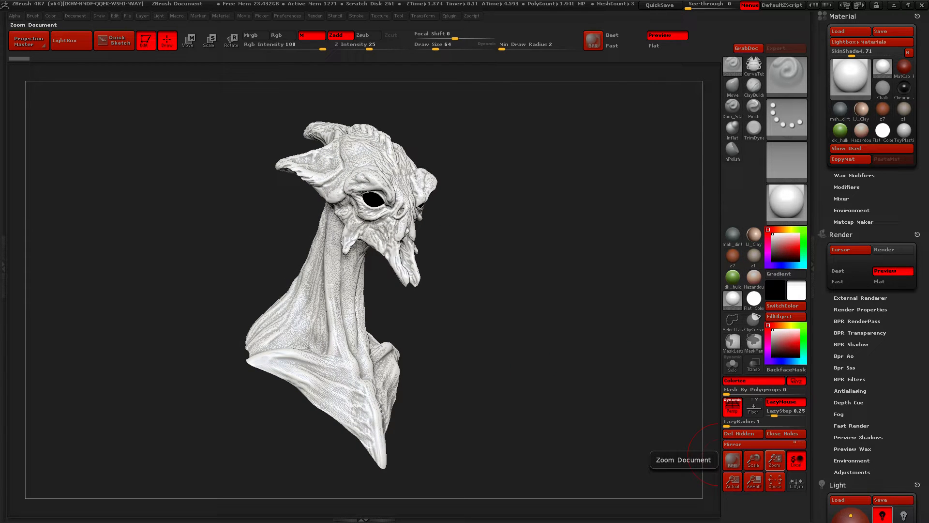
{"action": "mouse_move", "coordinate": [775, 460]}
{"action": "left_mouse_down"}
{"action": "mouse_move", "coordinate": [599, 398]}
{"action": "mouse_move", "coordinate": [670, 431]}
{"action": "mouse_move", "coordinate": [503, 354]}
{"action": "mouse_move", "coordinate": [772, 480]}
{"action": "left_mouse_up"}
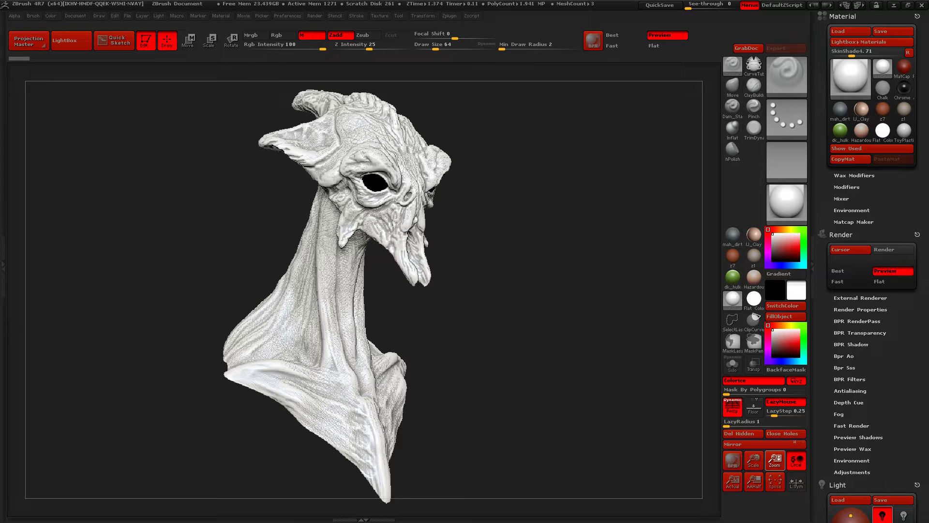
{"action": "left_click_drag", "start_coordinate": [775, 460], "coordinate": [484, 347]}
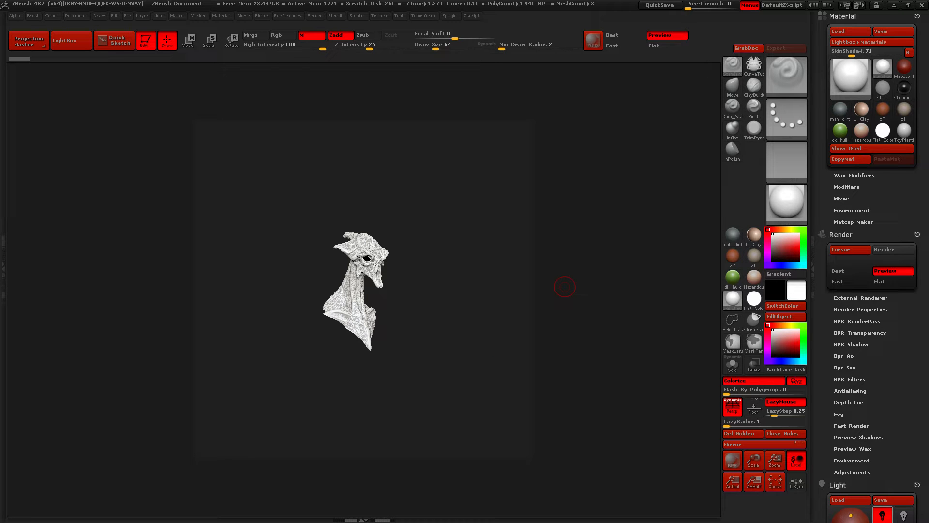
{"action": "mouse_move", "coordinate": [213, 302]}
{"action": "left_mouse_down"}
{"action": "mouse_move", "coordinate": [234, 291]}
{"action": "mouse_move", "coordinate": [133, 271]}
{"action": "left_mouse_up"}
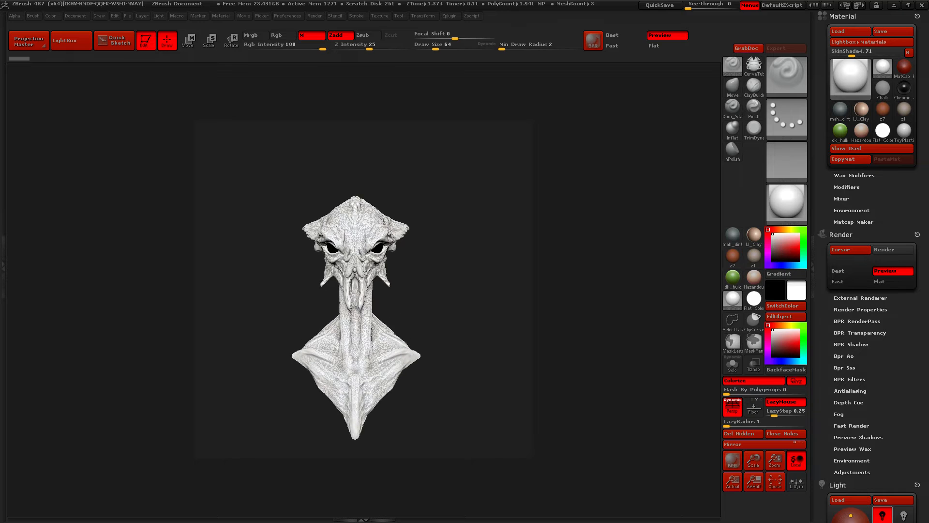
{"action": "left_click_drag", "start_coordinate": [484, 367], "coordinate": [484, 290], "text": "alt"}
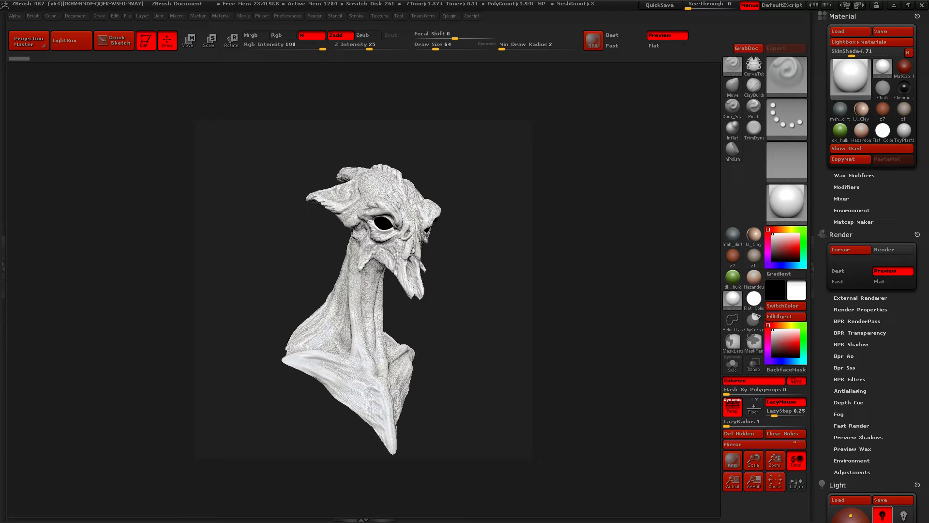
{"action": "left_click_drag", "start_coordinate": [523, 339], "coordinate": [557, 321]}
{"action": "mouse_move", "coordinate": [127, 257]}
{"action": "left_mouse_down", "text": "alt"}
{"action": "mouse_move", "coordinate": [126, 295]}
{"action": "mouse_move", "coordinate": [124, 271]}
{"action": "mouse_move", "coordinate": [160, 284]}
{"action": "left_mouse_up", "text": "alt"}
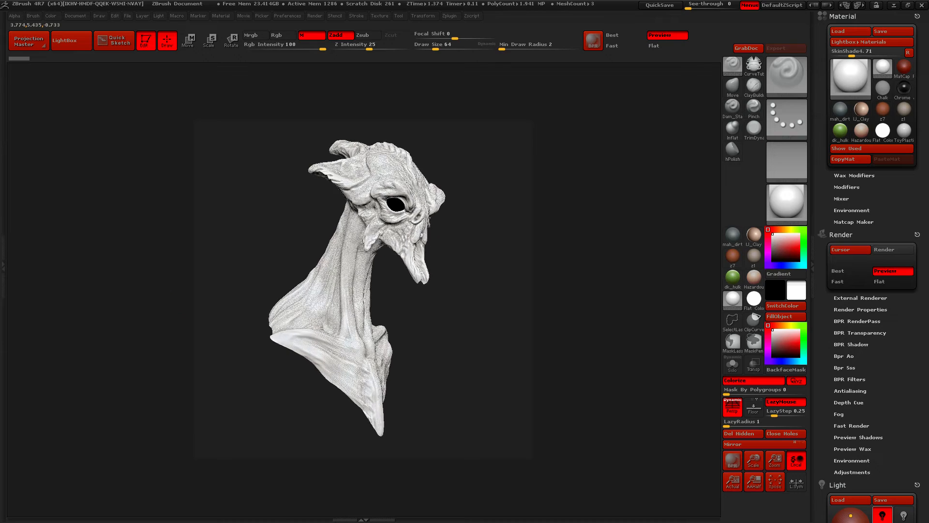
{"action": "left_click_drag", "start_coordinate": [557, 301], "coordinate": [588, 303]}
{"action": "left_click_drag", "start_coordinate": [169, 305], "coordinate": [161, 305]}
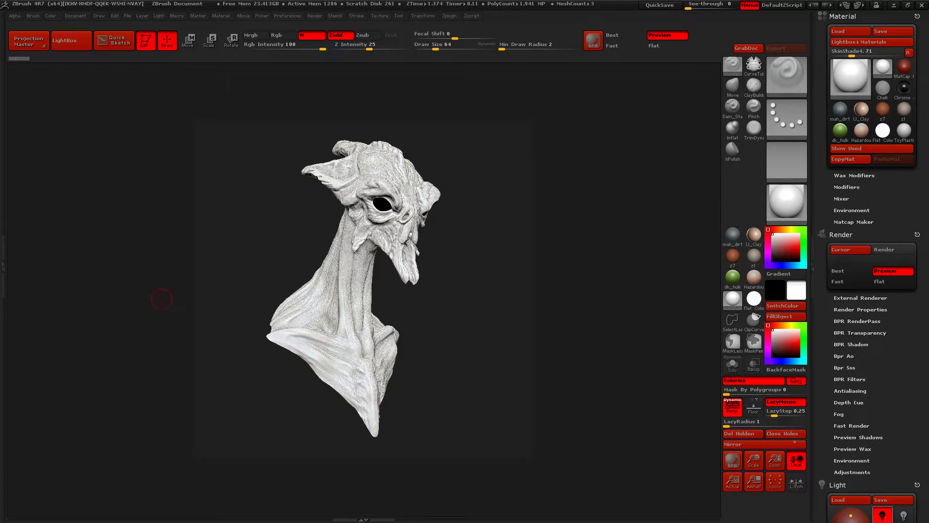
Compare the bust with perspective off and on while slightly adjusting its angle
{"action": "key", "text": "p"}
{"action": "left_click_drag", "start_coordinate": [160, 299], "coordinate": [153, 300]}
{"action": "key", "text": "p"}
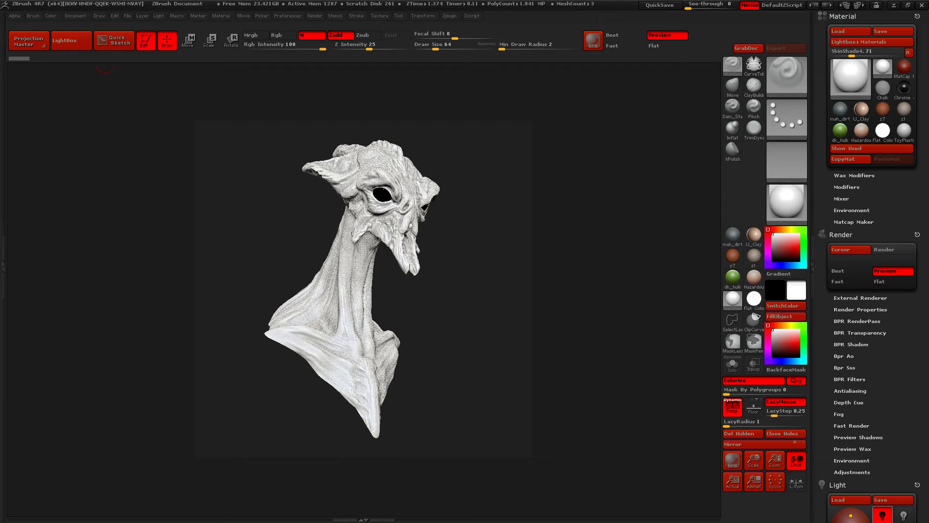
Try camera angles of view of 30, 70 and 180 on the bust and inspect the distortion
{"action": "left_click", "coordinate": [100, 16]}
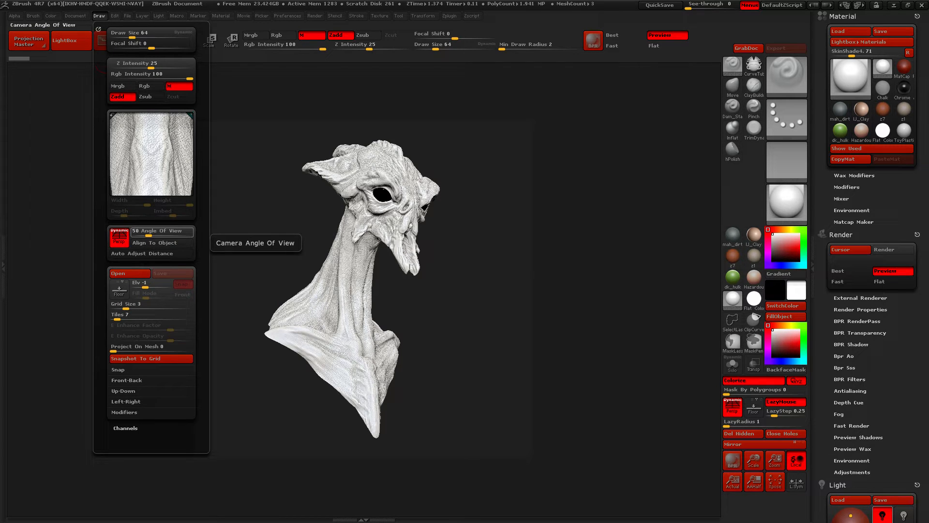
{"action": "left_click", "coordinate": [159, 232]}
{"action": "key", "text": "Return"}
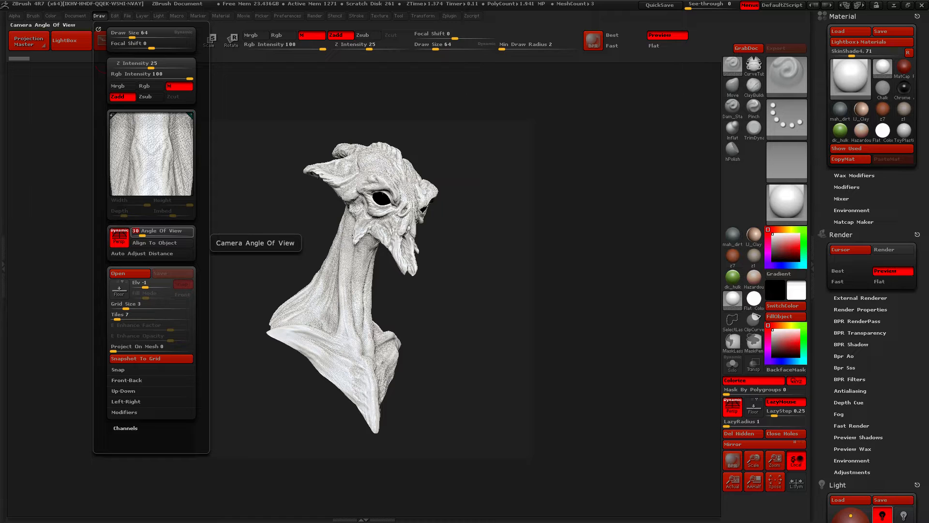
{"action": "type", "text": "70"}
{"action": "key", "text": "Return"}
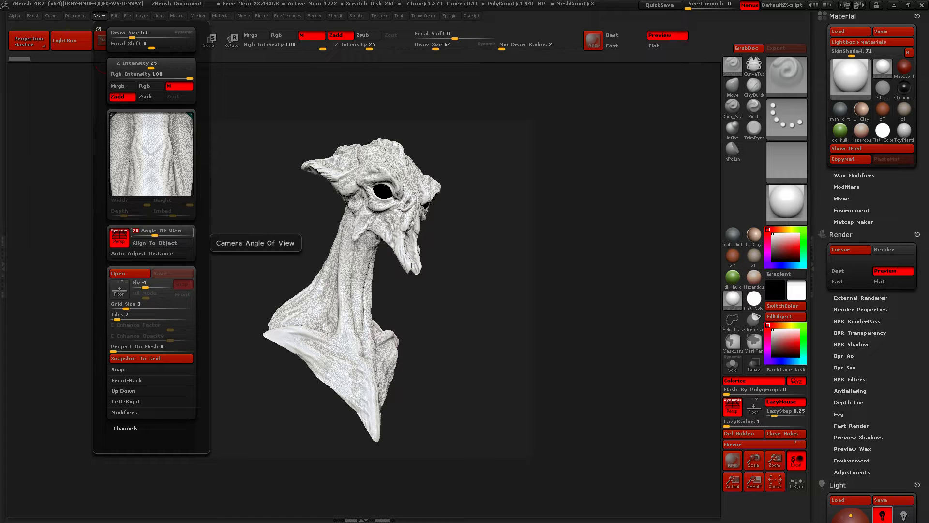
{"action": "type", "text": "180"}
{"action": "key", "text": "Return"}
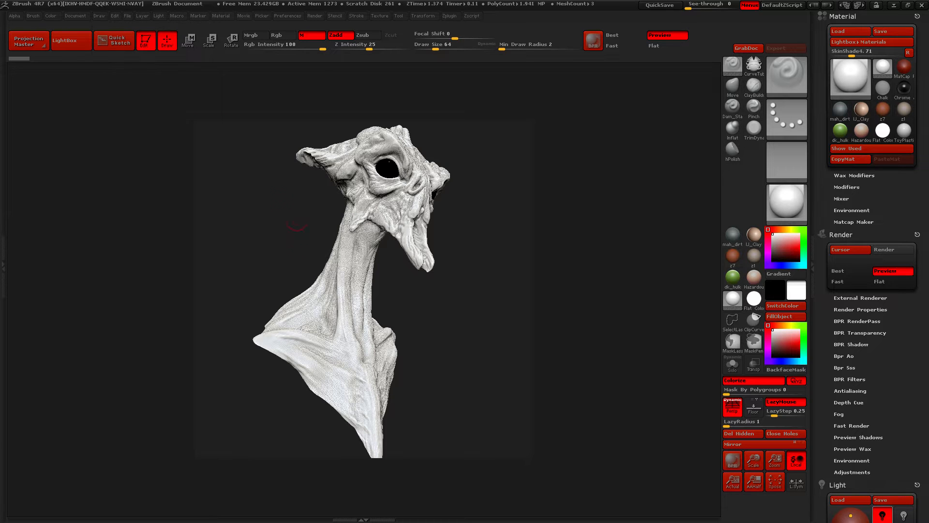
{"action": "mouse_move", "coordinate": [232, 244]}
{"action": "left_mouse_down", "text": "alt"}
{"action": "mouse_move", "coordinate": [230, 213]}
{"action": "mouse_move", "coordinate": [218, 242]}
{"action": "mouse_move", "coordinate": [230, 246]}
{"action": "mouse_move", "coordinate": [127, 257]}
{"action": "mouse_move", "coordinate": [238, 254]}
{"action": "mouse_move", "coordinate": [218, 252]}
{"action": "left_mouse_up", "text": "alt"}
{"action": "left_click_drag", "start_coordinate": [196, 116], "coordinate": [199, 120]}
Set the camera's angle of view to 70 and reframe the bust within the square document
{"action": "left_click", "coordinate": [99, 15]}
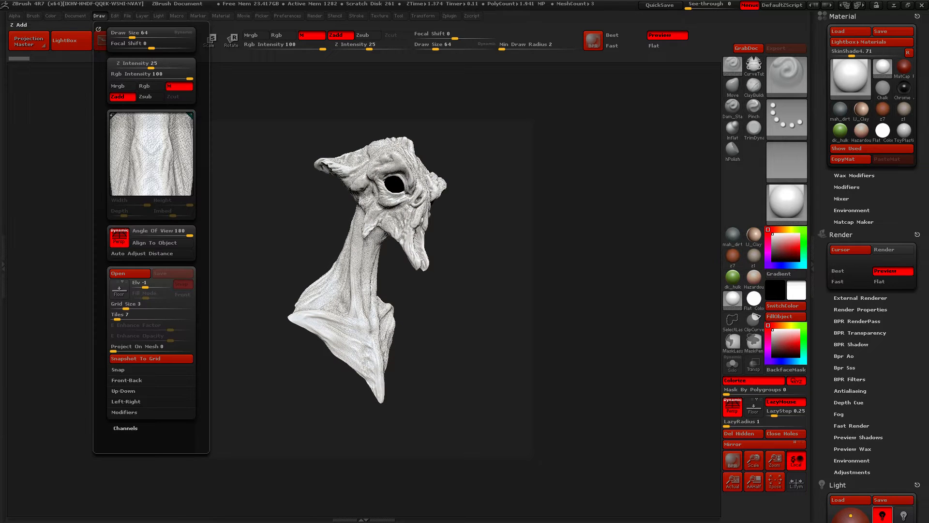
{"action": "left_click", "coordinate": [146, 234]}
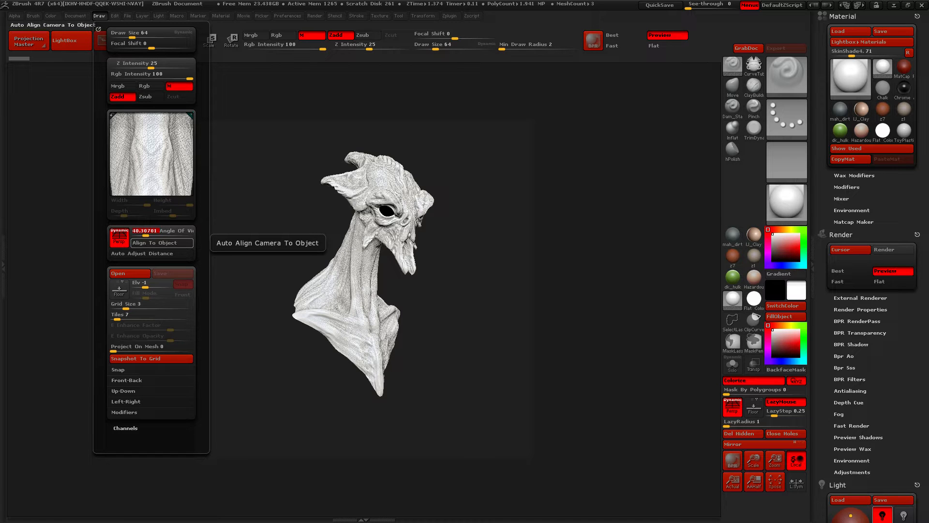
{"action": "left_click", "coordinate": [163, 243]}
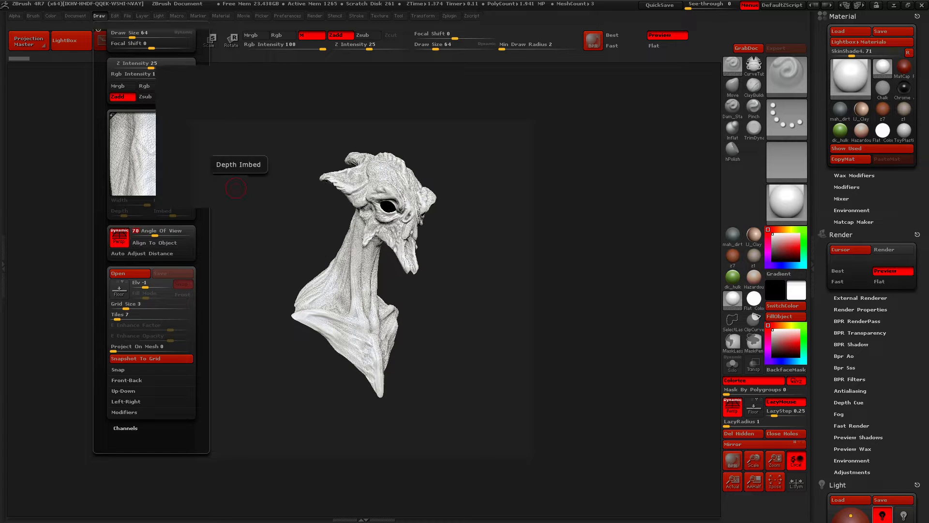
{"action": "left_click_drag", "start_coordinate": [571, 291], "coordinate": [548, 300]}
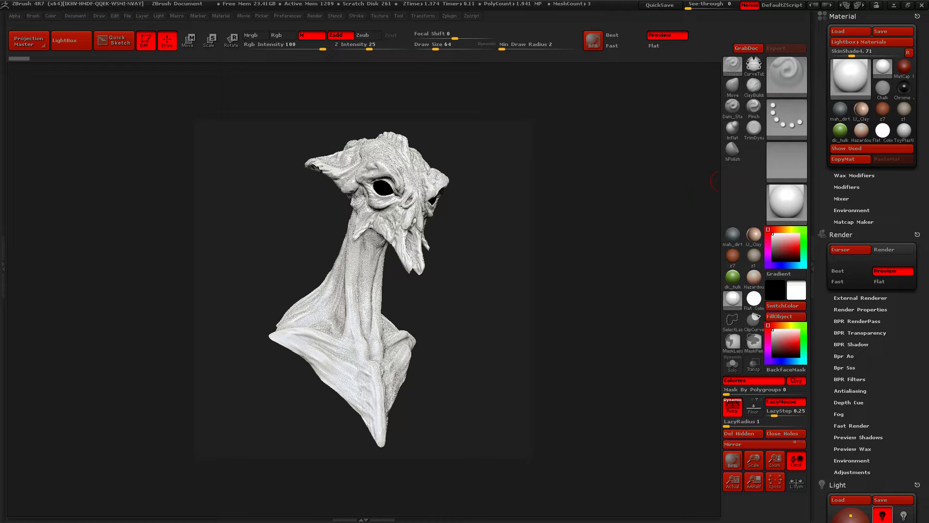
Aim the main light at the bust from the upper right and set its intensity to 1.0569
{"action": "scroll", "coordinate": [869, 266], "scroll_direction": "down", "scroll_amount": 5}
{"action": "scroll", "coordinate": [858, 308], "scroll_direction": "down", "scroll_amount": 8}
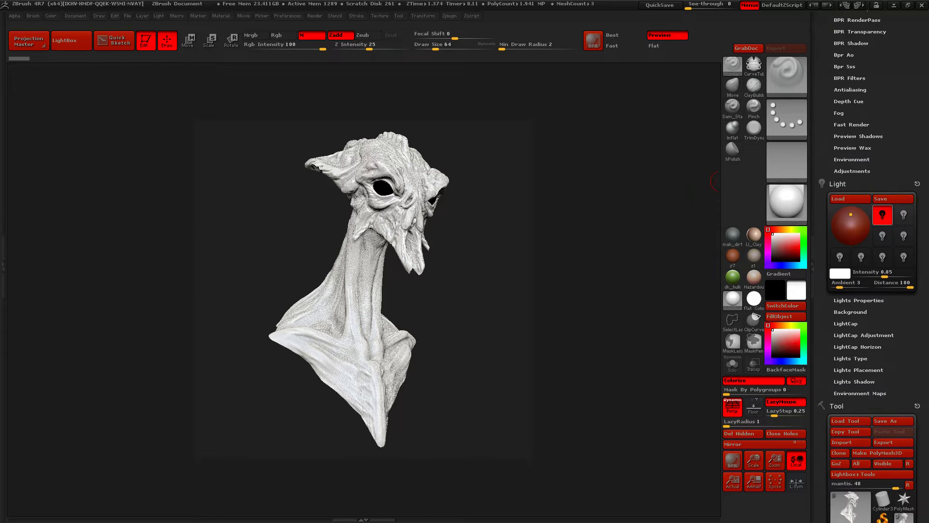
{"action": "left_click", "coordinate": [857, 156]}
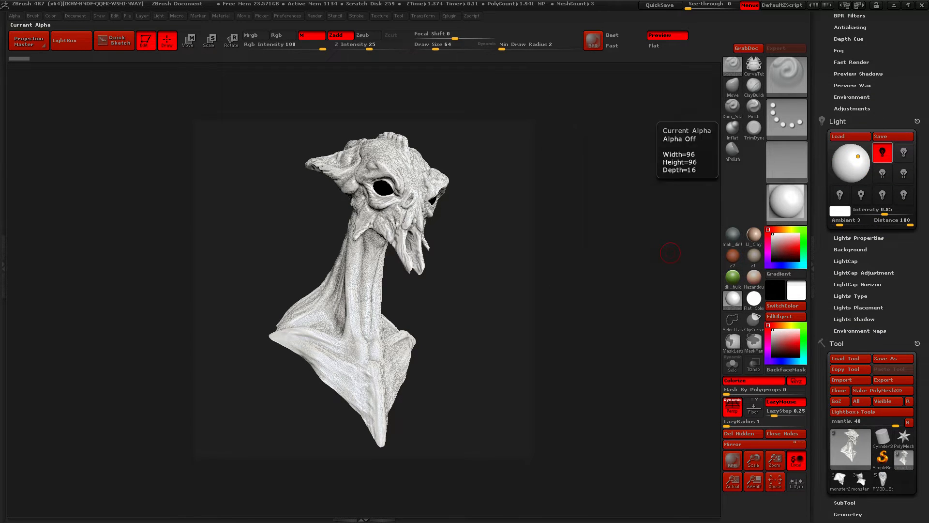
{"action": "left_click_drag", "start_coordinate": [884, 212], "coordinate": [887, 211]}
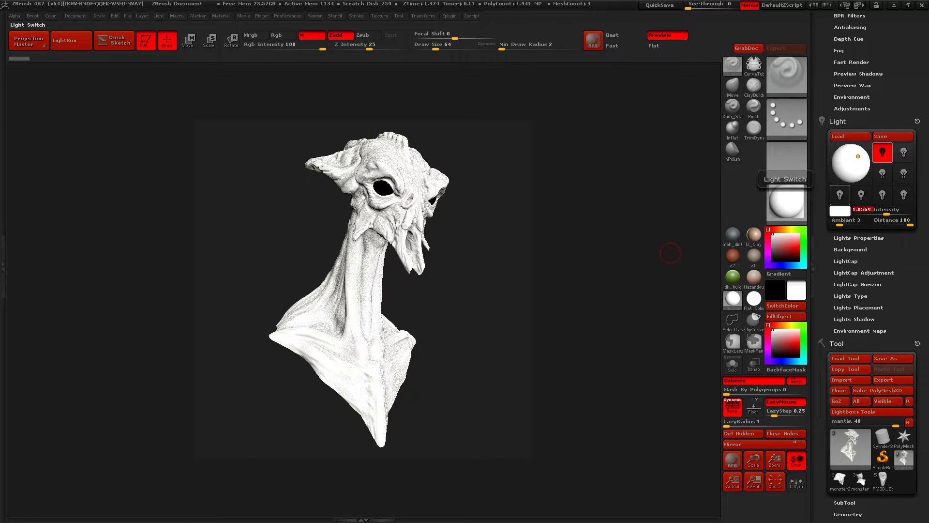
Fill the whole bust with BasicMaterial and white colour, applying both material and RGB
{"action": "left_click", "coordinate": [786, 203]}
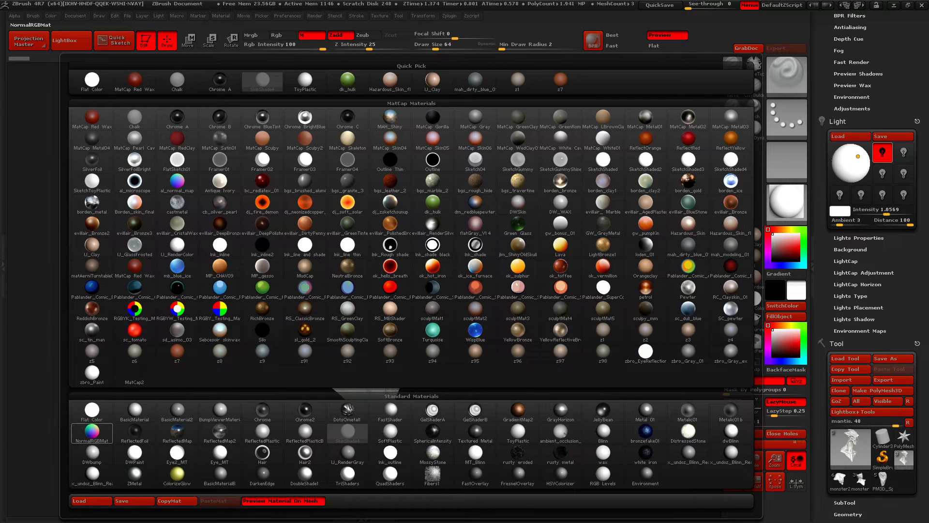
{"action": "mouse_move", "coordinate": [135, 411]}
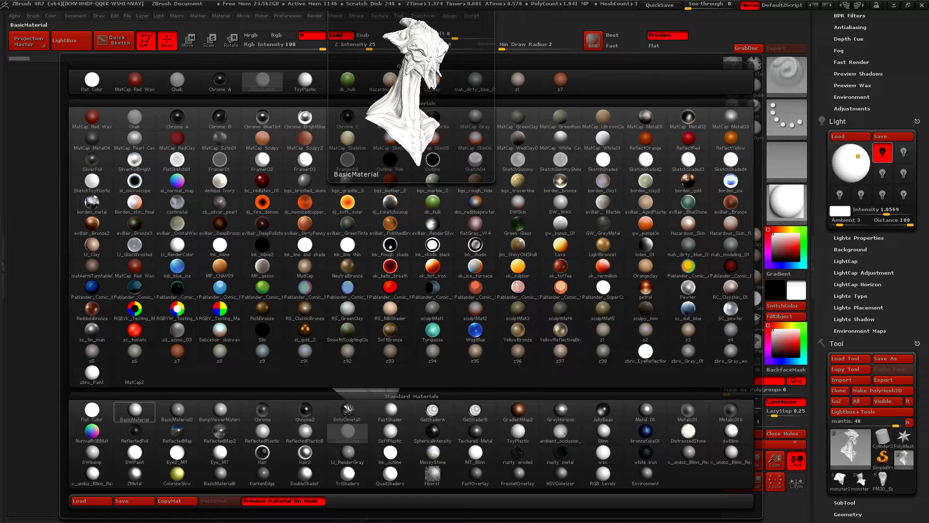
{"action": "left_click", "coordinate": [134, 411]}
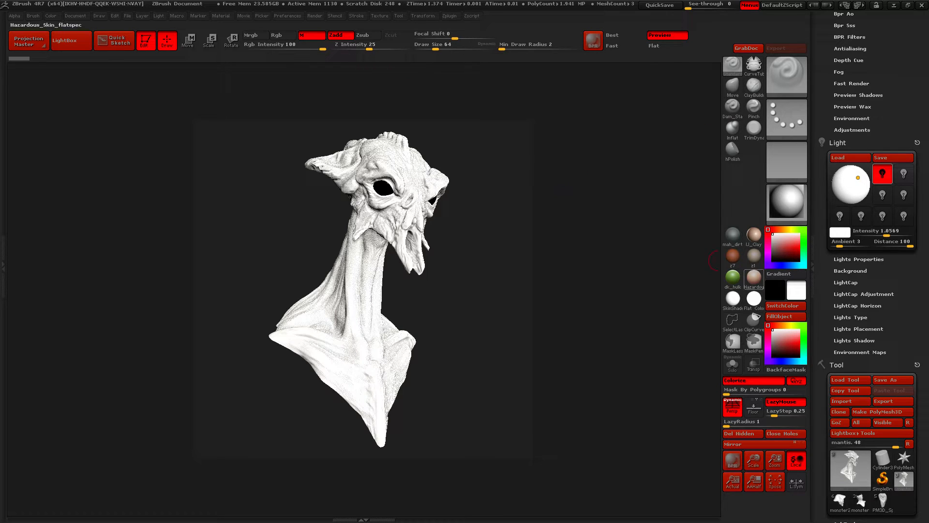
{"action": "left_click", "coordinate": [256, 35]}
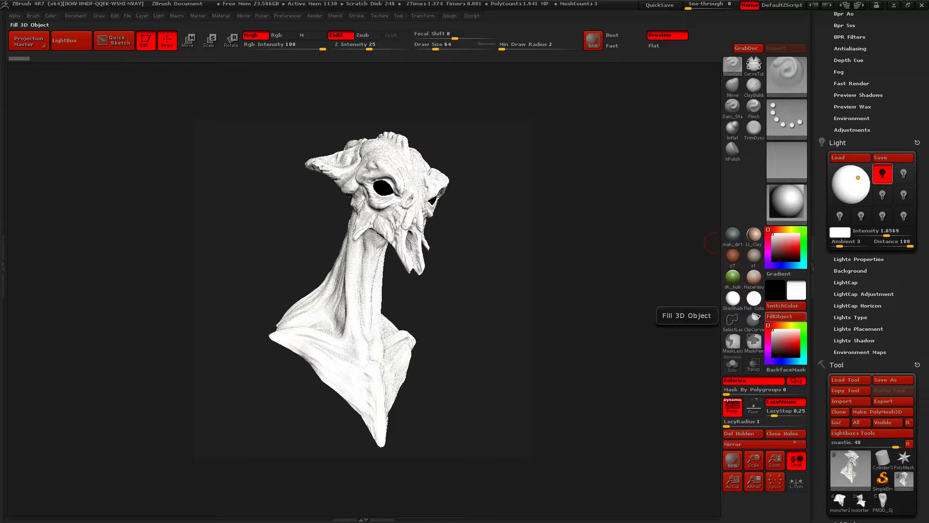
{"action": "left_click", "coordinate": [779, 317]}
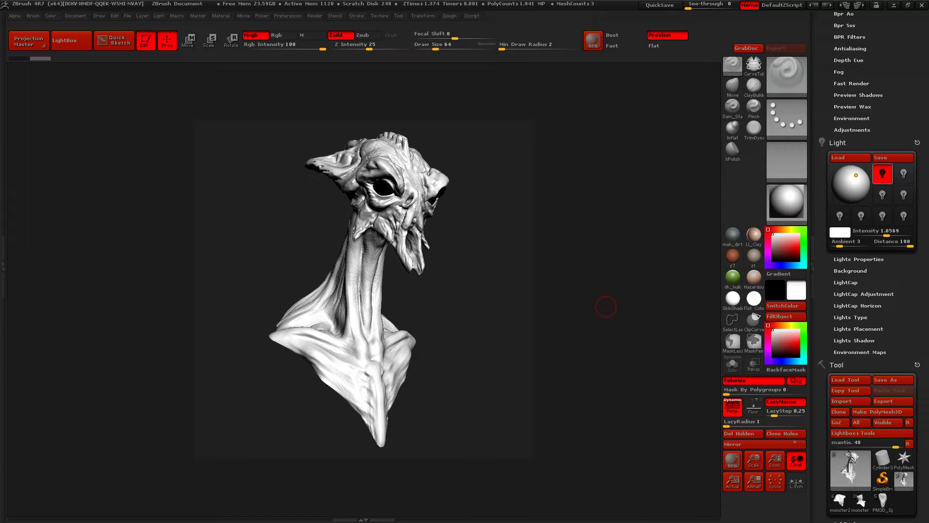
Set the ambient light to 0, then shift the main light slightly right and down with an intensity of 0.99334
{"action": "left_click_drag", "start_coordinate": [840, 242], "coordinate": [853, 242]}
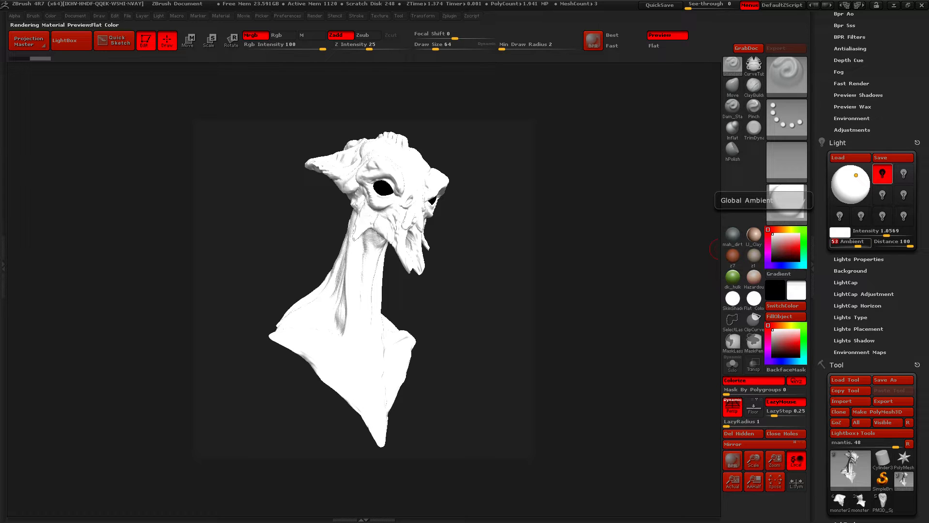
{"action": "left_click_drag", "start_coordinate": [858, 245], "coordinate": [832, 245]}
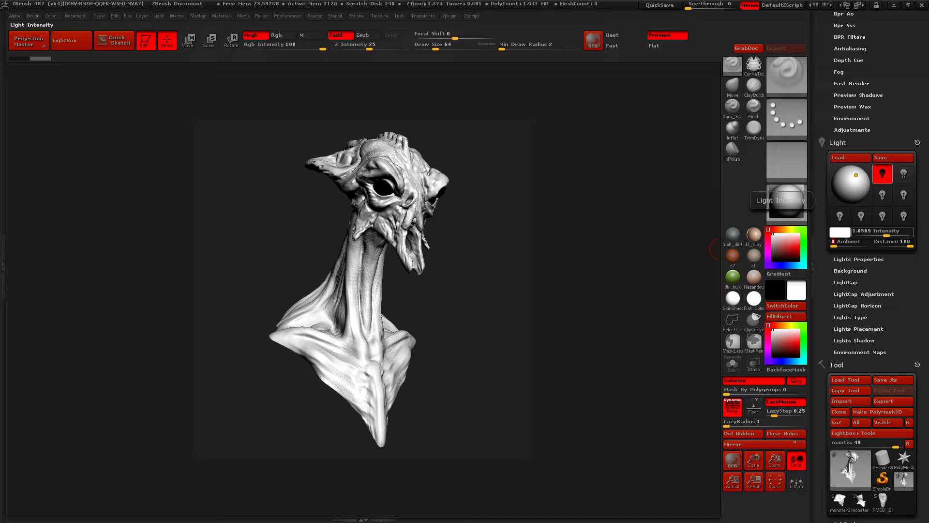
{"action": "left_click_drag", "start_coordinate": [887, 234], "coordinate": [884, 234]}
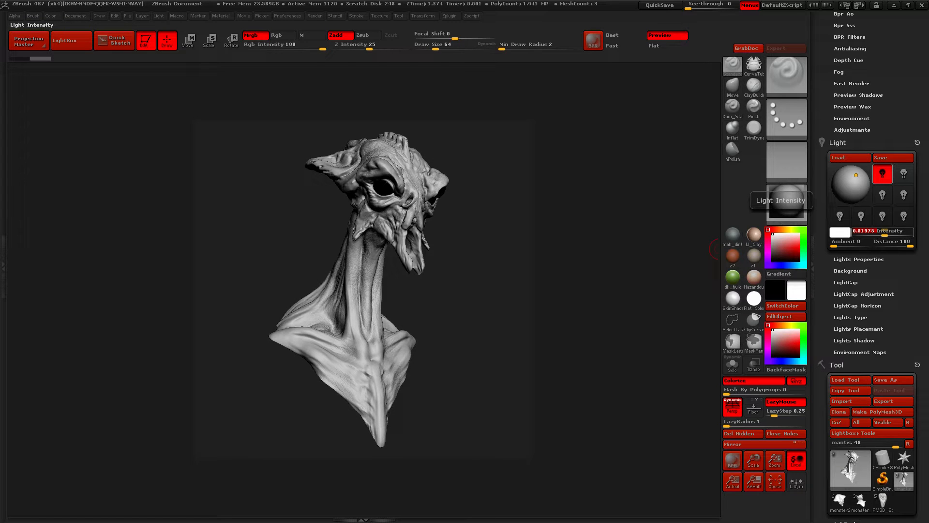
{"action": "left_click_drag", "start_coordinate": [885, 235], "coordinate": [886, 234]}
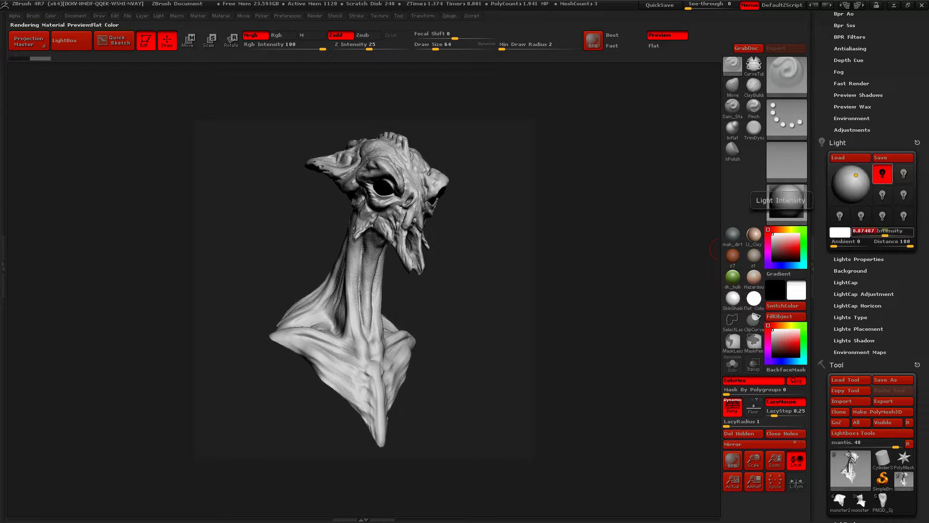
{"action": "left_click_drag", "start_coordinate": [856, 175], "coordinate": [859, 177]}
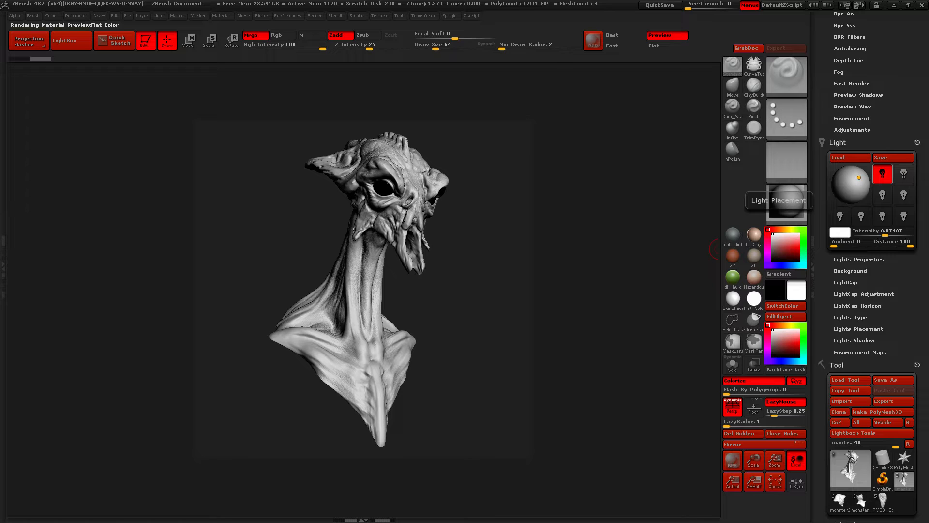
{"action": "left_click_drag", "start_coordinate": [886, 234], "coordinate": [887, 234]}
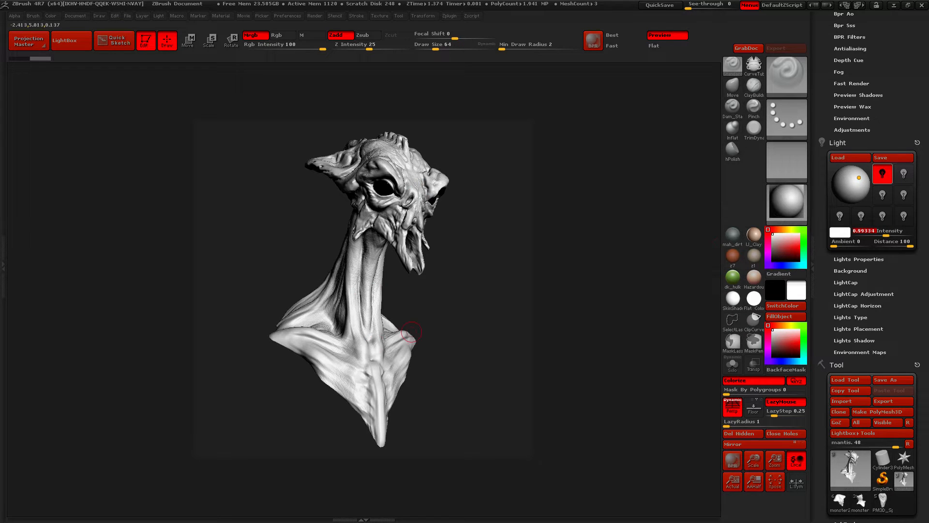
Switch on a second light and aim it at the bust from the far left
{"action": "left_click", "coordinate": [904, 173]}
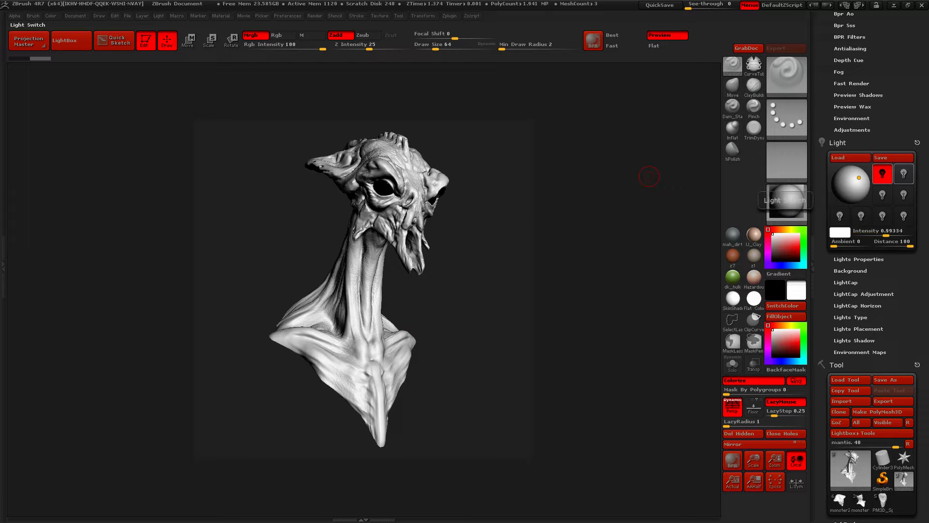
{"action": "left_click", "coordinate": [903, 173]}
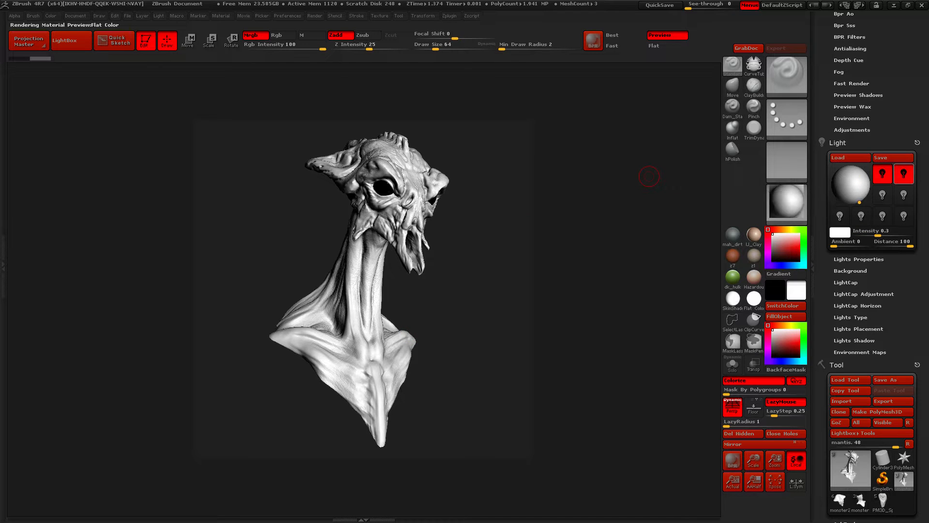
{"action": "left_click", "coordinate": [852, 185]}
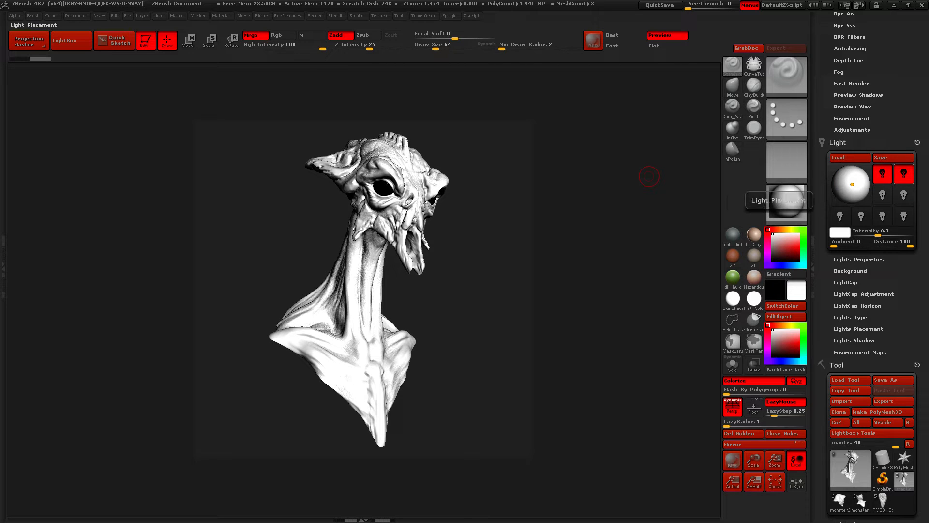
{"action": "left_click", "coordinate": [850, 185]}
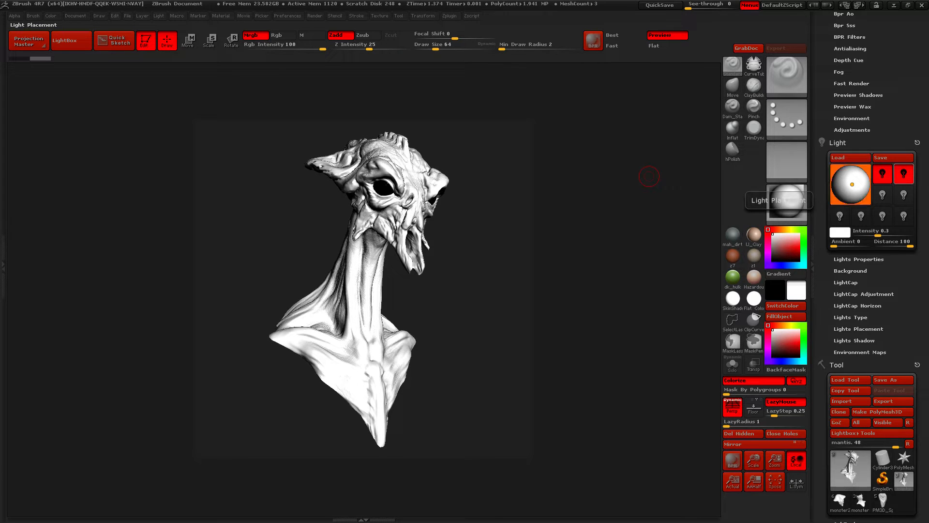
{"action": "left_click_drag", "start_coordinate": [850, 185], "coordinate": [836, 183]}
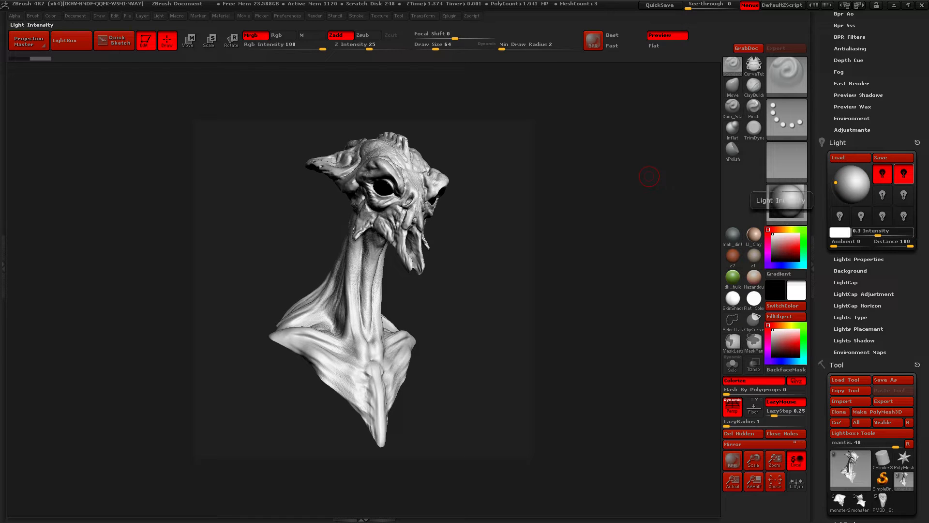
Raise the second light slightly toward the upper left and set its intensity to 1.12345
{"action": "left_click_drag", "start_coordinate": [871, 232], "coordinate": [883, 231]}
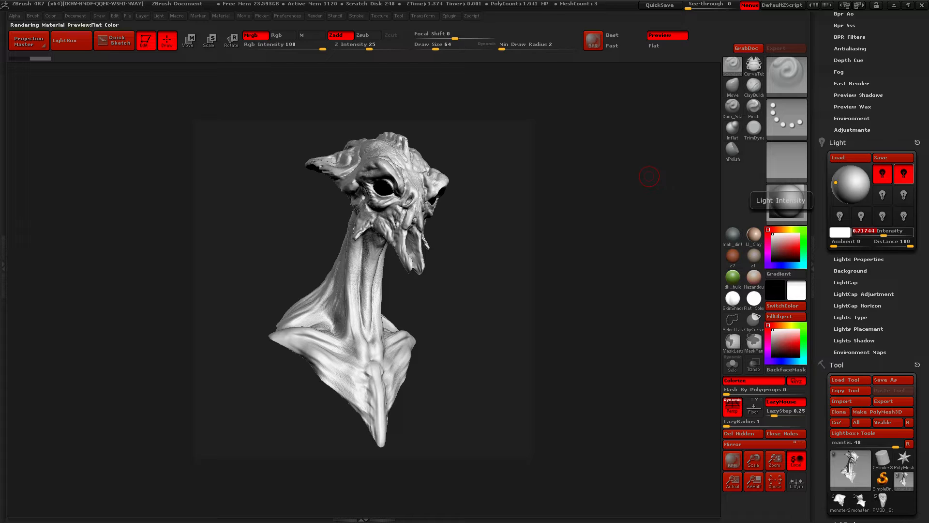
{"action": "left_click_drag", "start_coordinate": [884, 232], "coordinate": [883, 231]}
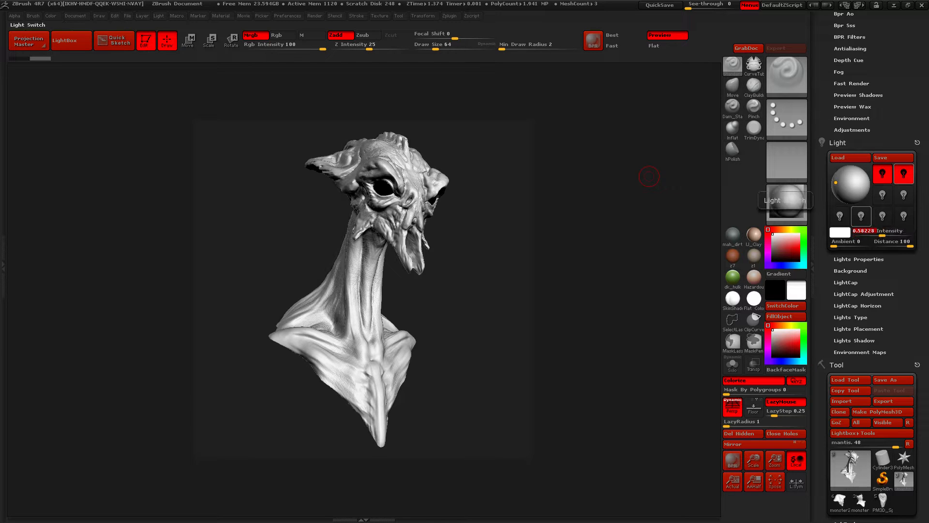
{"action": "left_click_drag", "start_coordinate": [836, 183], "coordinate": [835, 177]}
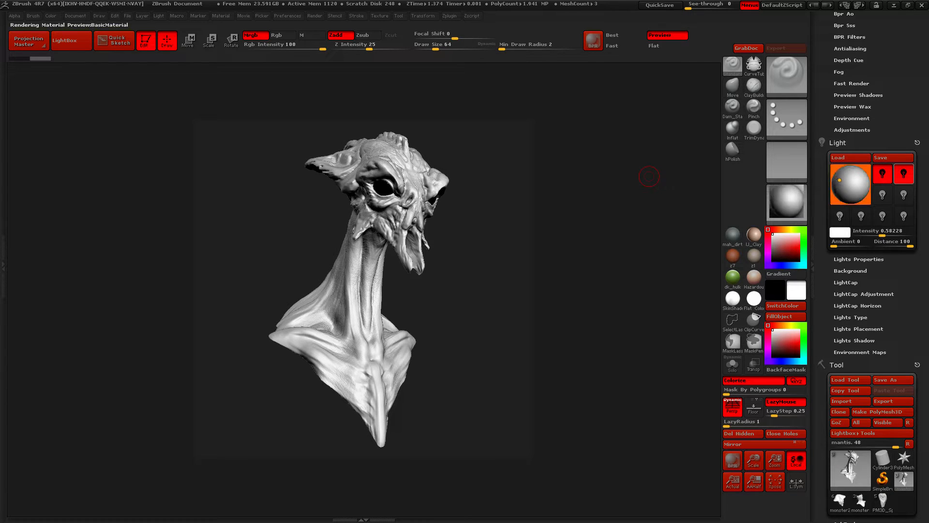
{"action": "left_click_drag", "start_coordinate": [883, 234], "coordinate": [885, 234]}
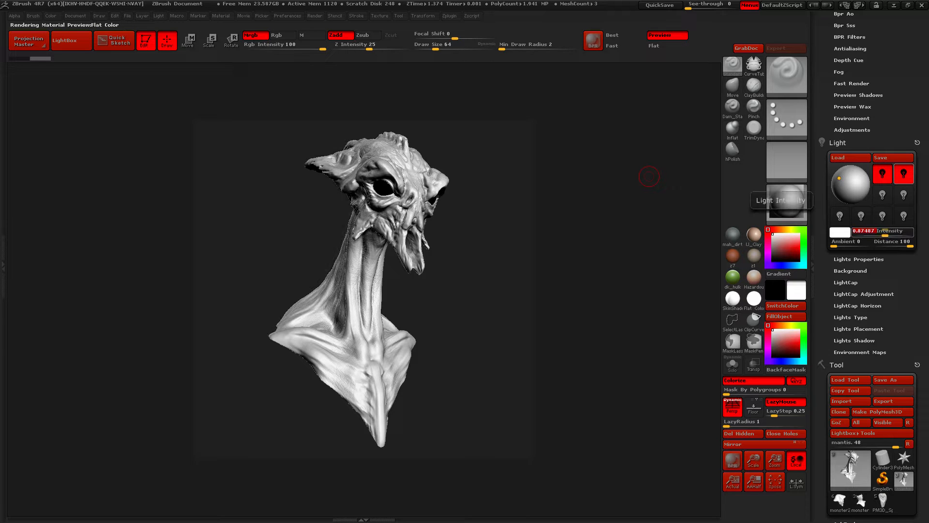
{"action": "left_click_drag", "start_coordinate": [886, 235], "coordinate": [887, 234]}
Run a BPR test render of the bust to check the shadows cast by the two lights
{"action": "left_click_drag", "start_coordinate": [920, 121], "coordinate": [920, 485]}
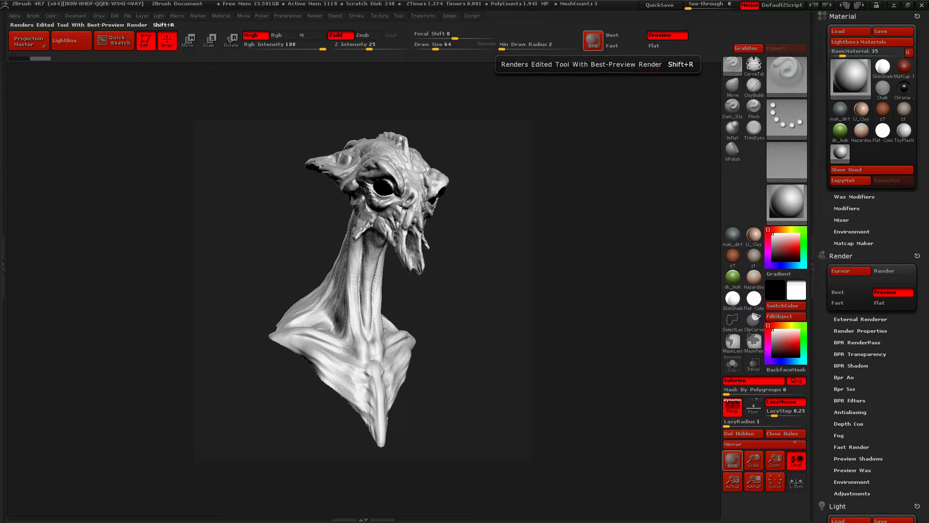
{"action": "left_click", "coordinate": [594, 41]}
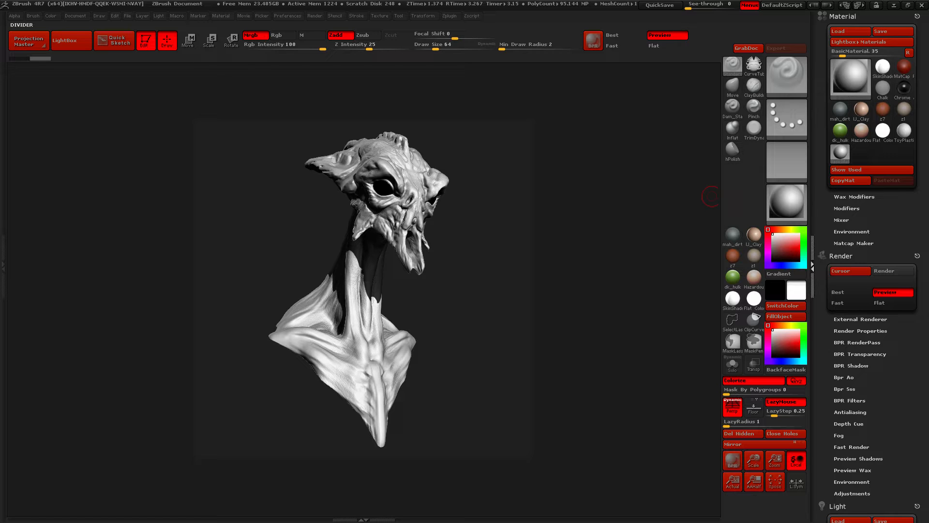
{"action": "left_click", "coordinate": [813, 266]}
{"action": "left_click", "coordinate": [923, 266]}
Move the main light and the second light slightly higher on the light placement sphere
{"action": "left_click_drag", "start_coordinate": [920, 475], "coordinate": [920, 76]}
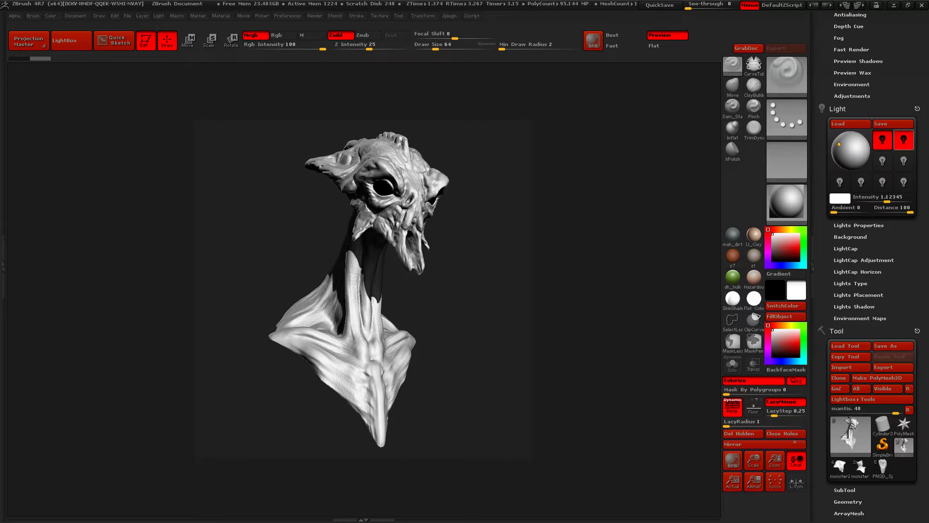
{"action": "left_click", "coordinate": [883, 140]}
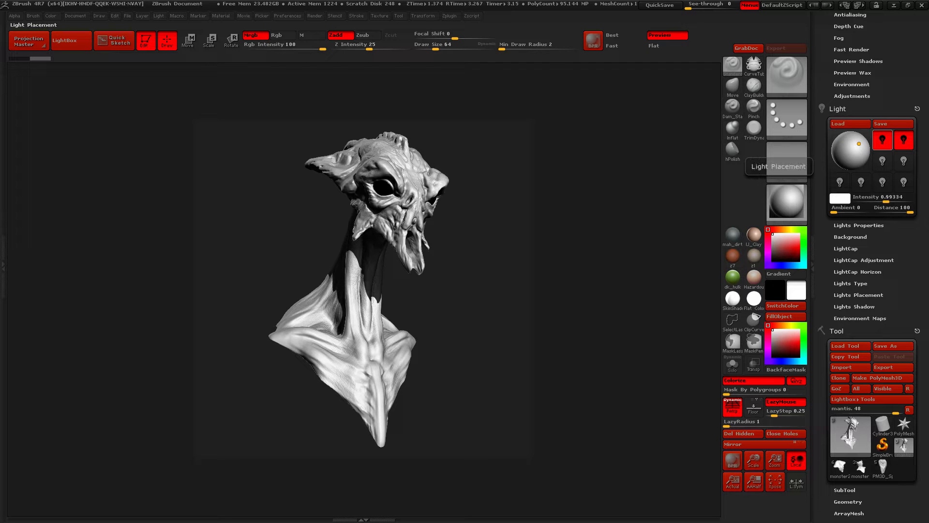
{"action": "mouse_move", "coordinate": [859, 143]}
{"action": "left_mouse_down"}
{"action": "mouse_move", "coordinate": [850, 138]}
{"action": "mouse_move", "coordinate": [858, 142]}
{"action": "left_mouse_up"}
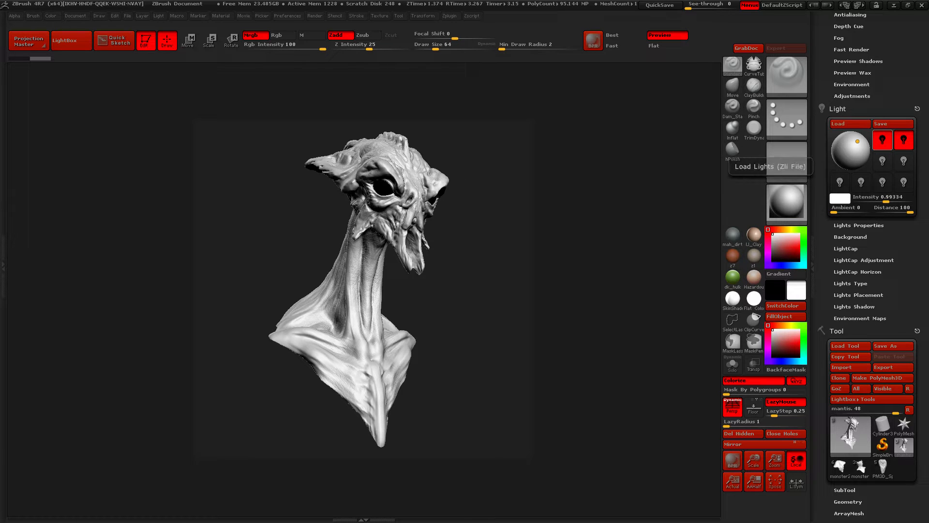
{"action": "mouse_move", "coordinate": [922, 131]}
{"action": "left_mouse_down"}
{"action": "mouse_move", "coordinate": [921, 114]}
{"action": "mouse_move", "coordinate": [921, 138]}
{"action": "left_mouse_up"}
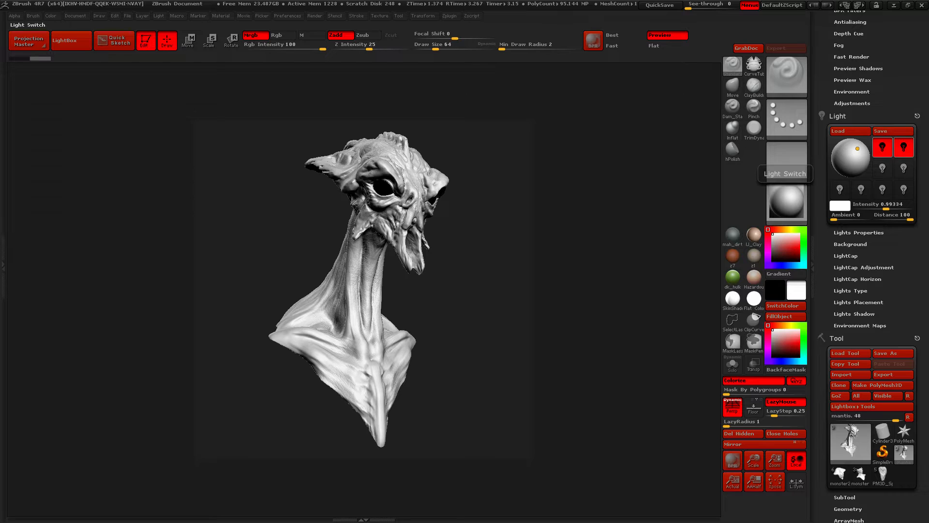
{"action": "left_click", "coordinate": [904, 147]}
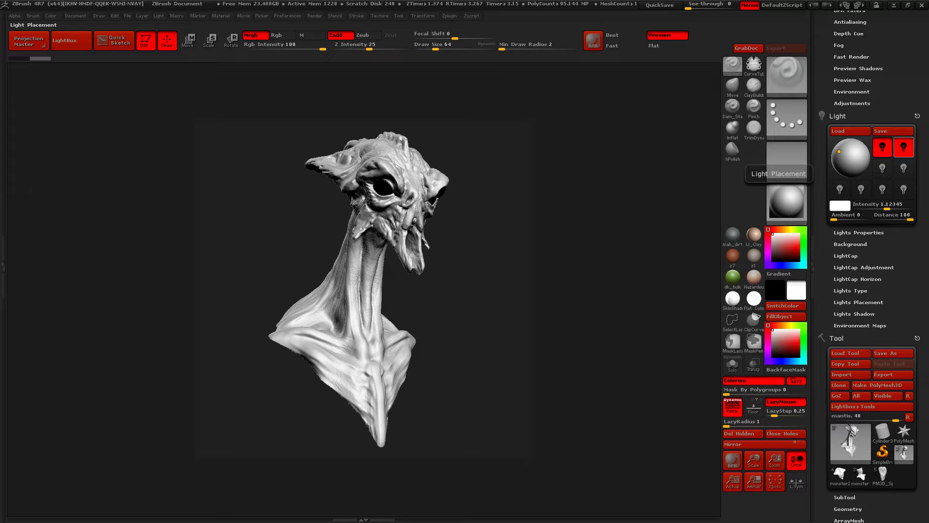
{"action": "left_click_drag", "start_coordinate": [840, 152], "coordinate": [839, 151]}
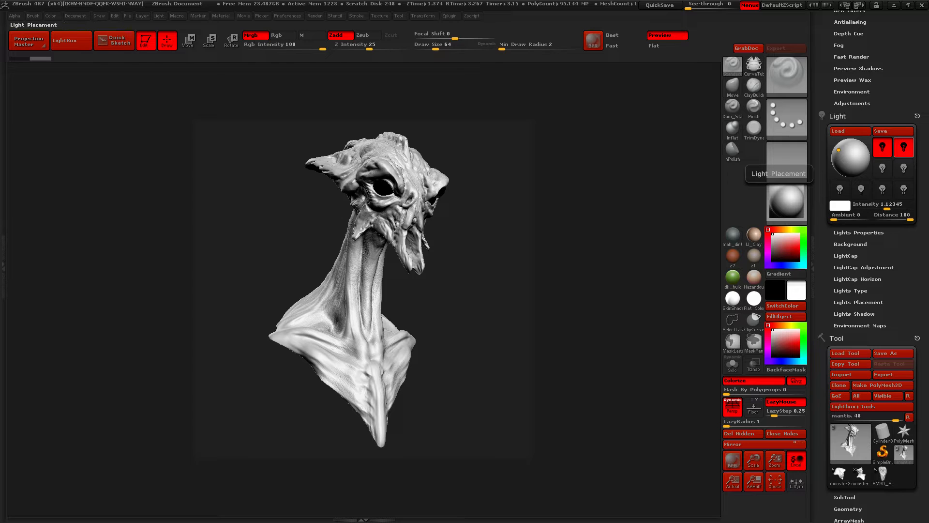
{"action": "left_click", "coordinate": [839, 150]}
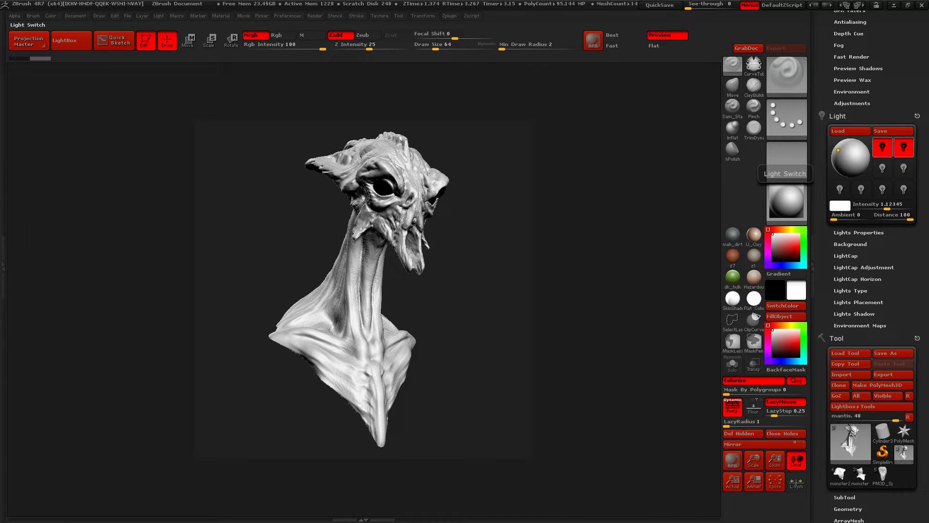
Set the main light's intensity to 1.0569
{"action": "left_click", "coordinate": [883, 148]}
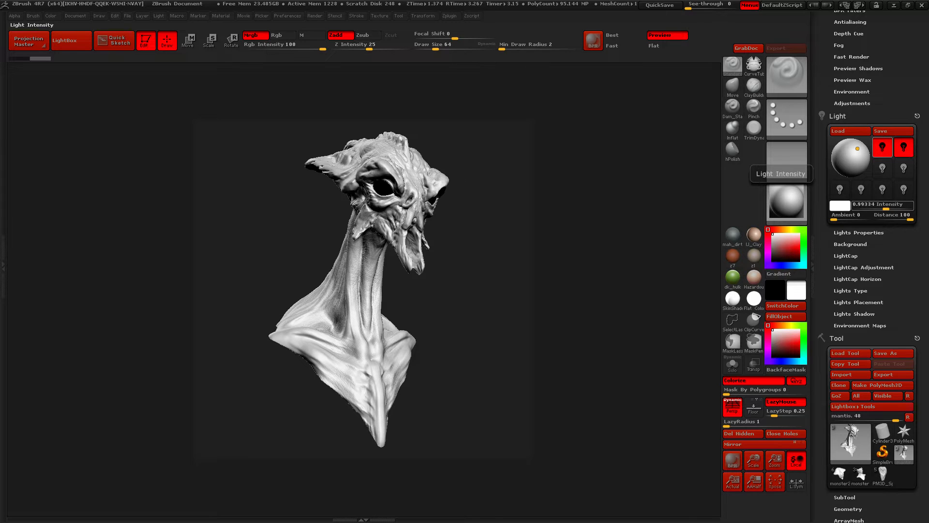
{"action": "left_click_drag", "start_coordinate": [887, 207], "coordinate": [887, 207]}
{"action": "left_click_drag", "start_coordinate": [886, 207], "coordinate": [888, 207]}
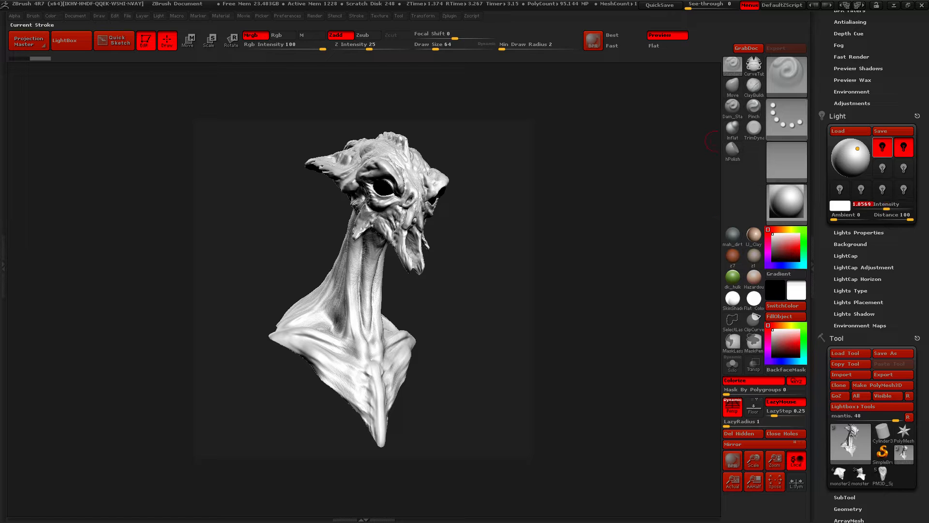
Expand the BPR Shadow and Render Properties settings of the Render palette
{"action": "scroll", "coordinate": [869, 266], "scroll_direction": "up", "scroll_amount": 10}
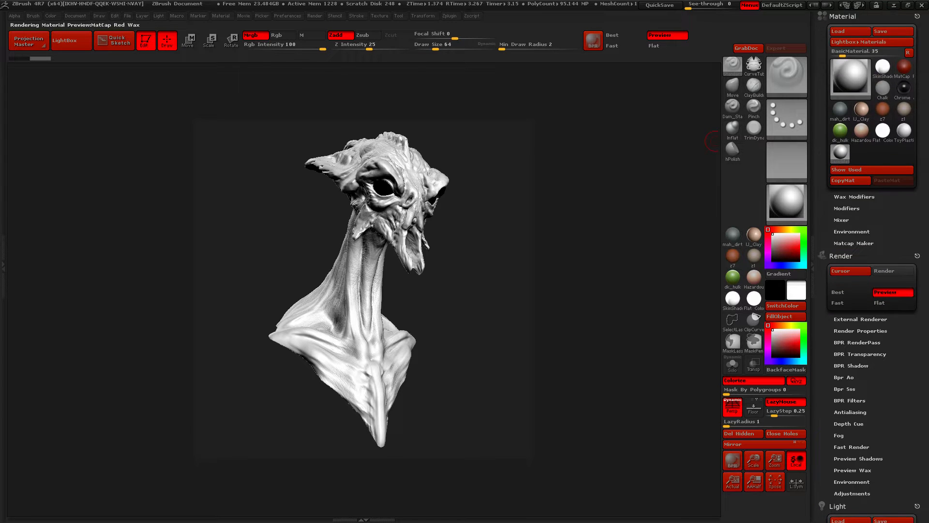
{"action": "left_click", "coordinate": [857, 282]}
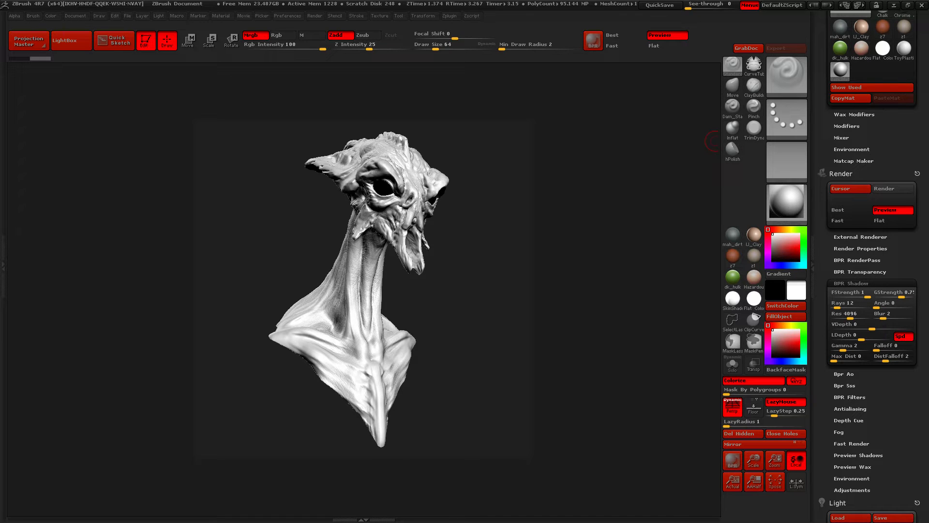
{"action": "scroll", "coordinate": [869, 266], "scroll_direction": "down", "scroll_amount": 3}
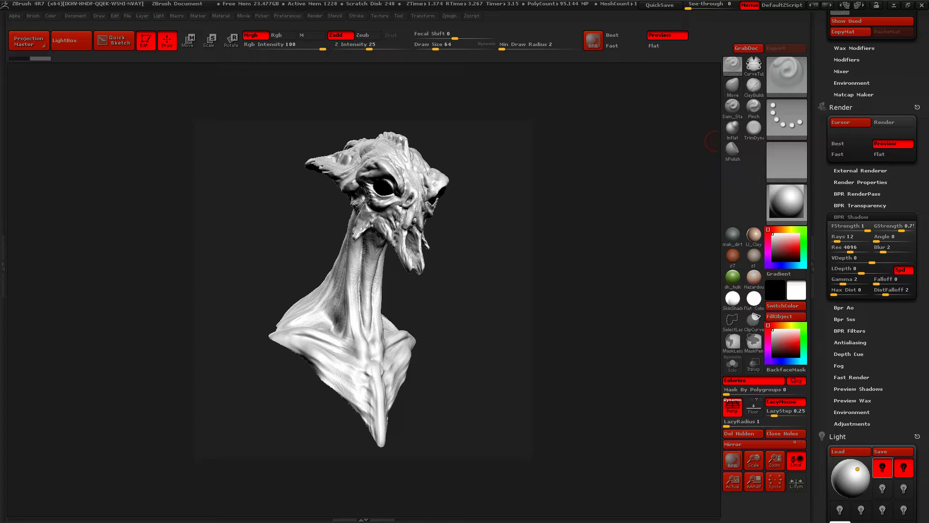
{"action": "left_click", "coordinate": [861, 182]}
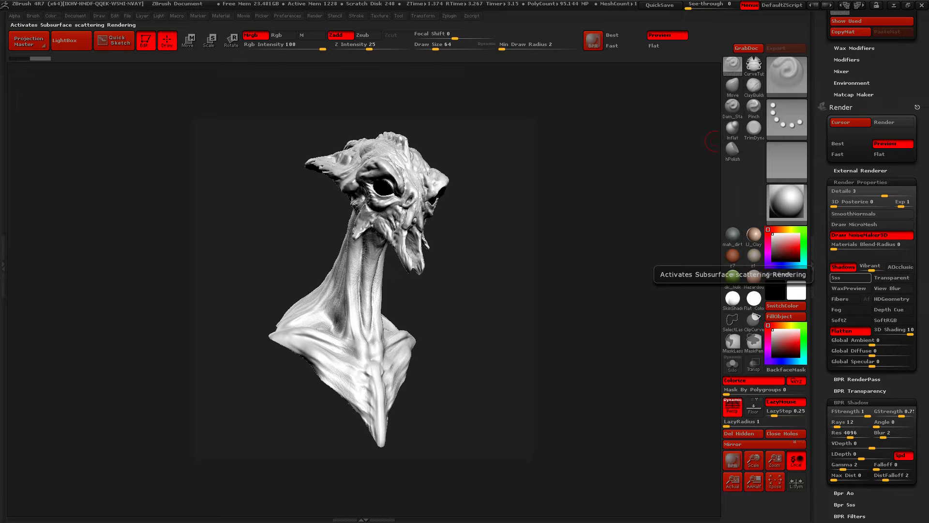
Toggle Shadows rendering off and on to compare the available BPR Shadow settings, leave it enabled, and collapse Render Properties
{"action": "left_click", "coordinate": [843, 266]}
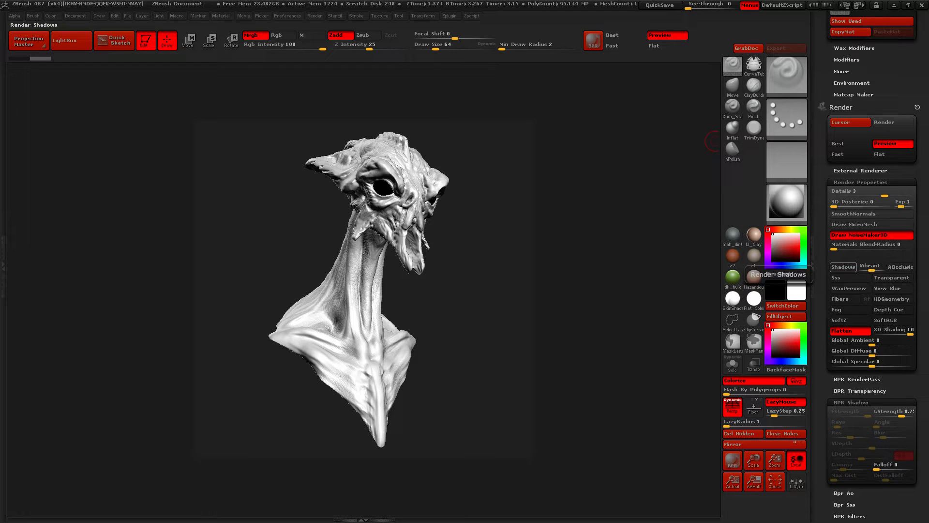
{"action": "left_click", "coordinate": [843, 266]}
{"action": "left_click", "coordinate": [843, 266]}
{"action": "left_click", "coordinate": [844, 267]}
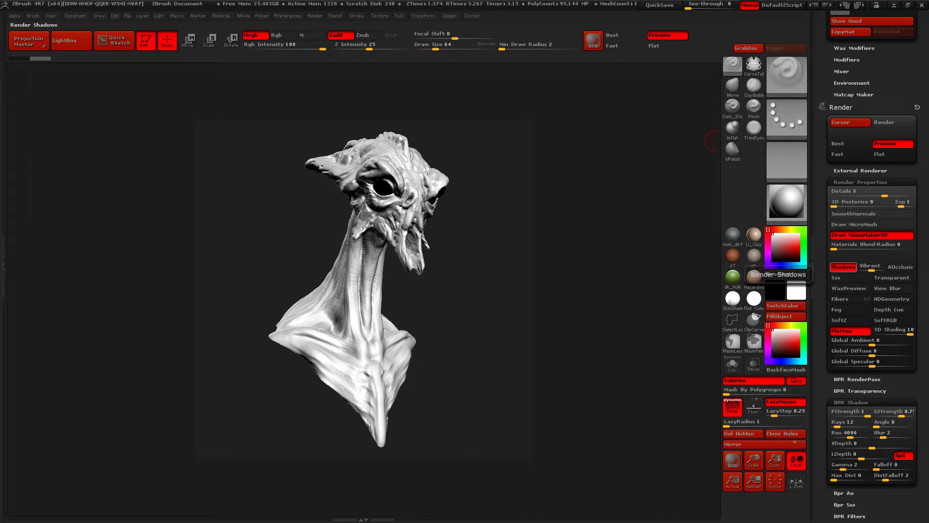
{"action": "left_click", "coordinate": [843, 267]}
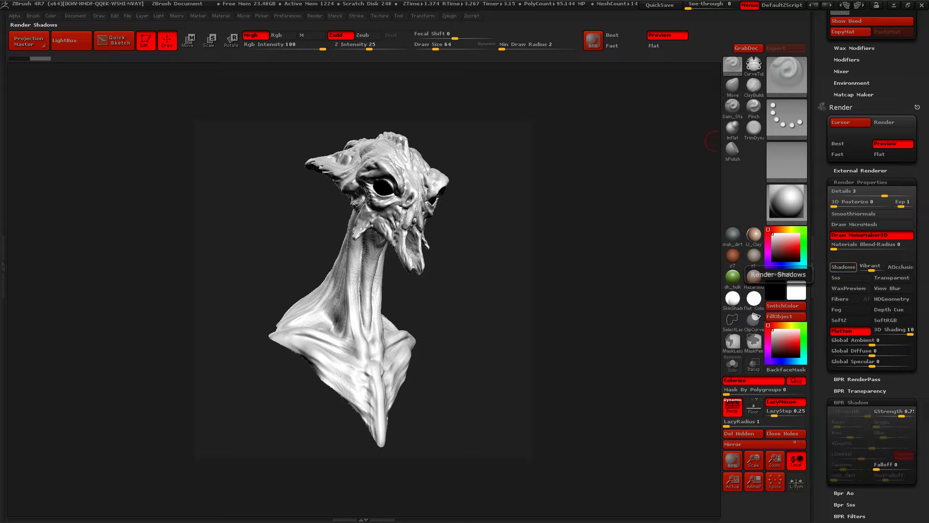
{"action": "left_click", "coordinate": [843, 267]}
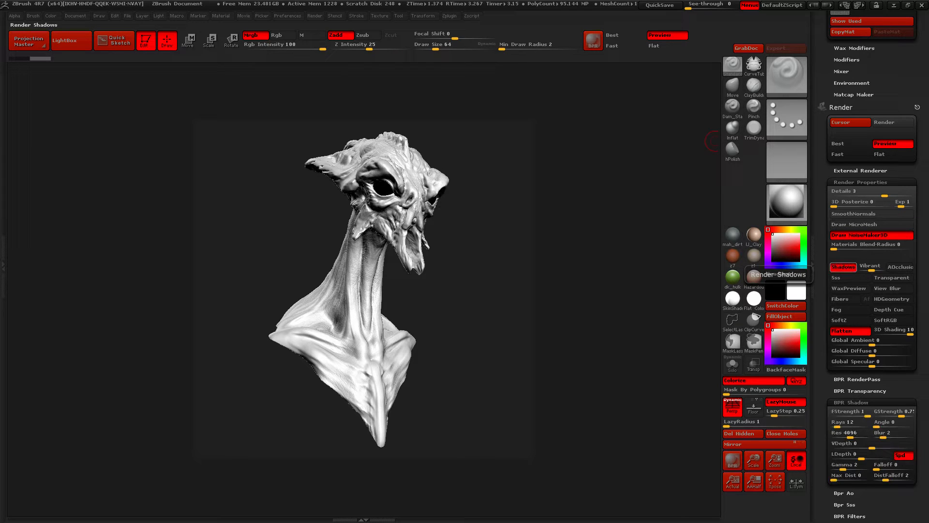
{"action": "scroll", "coordinate": [861, 233], "scroll_direction": "down", "scroll_amount": 1}
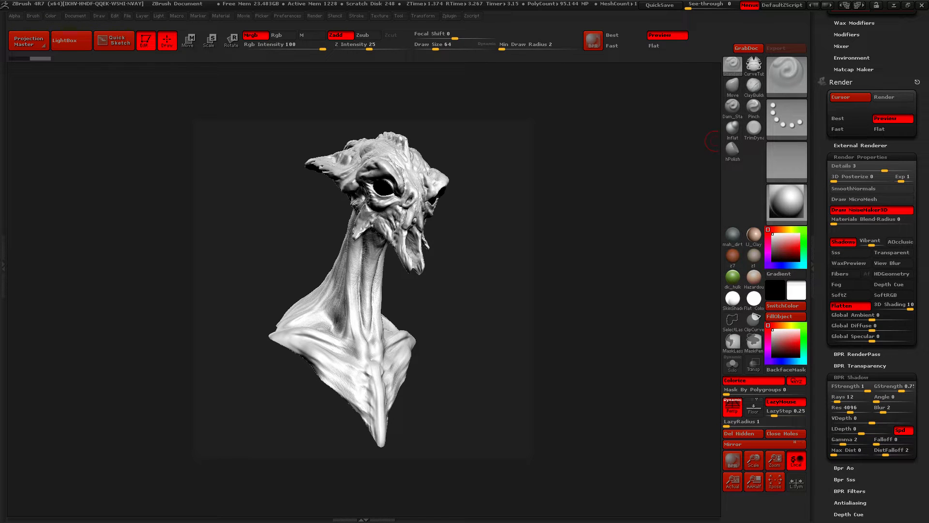
{"action": "left_click_drag", "start_coordinate": [862, 231], "coordinate": [862, 211]}
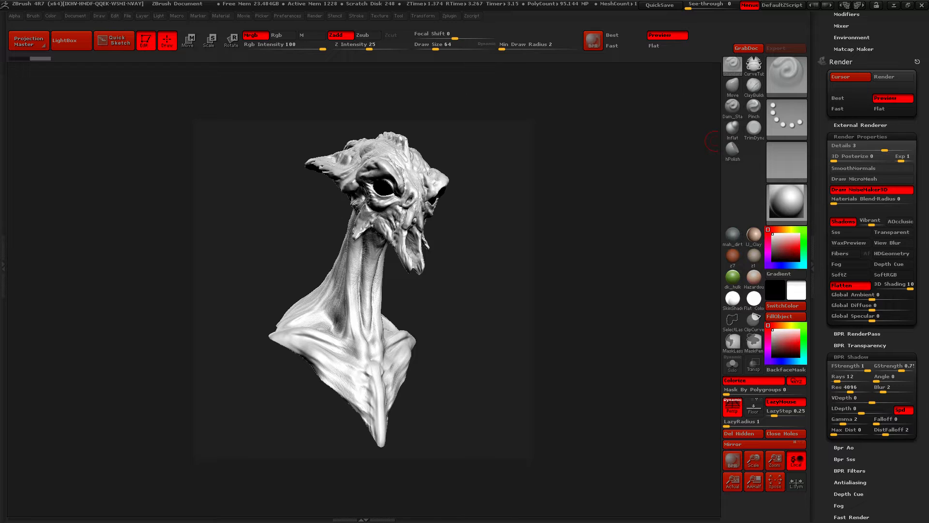
{"action": "left_click", "coordinate": [861, 137]}
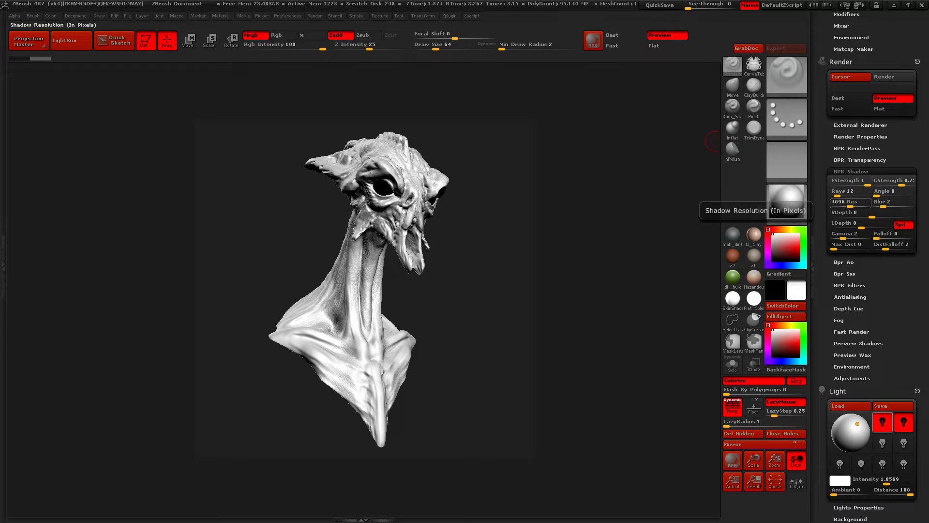
Set the BPR shadow Rays to 50
{"action": "key", "text": "ctrl"}
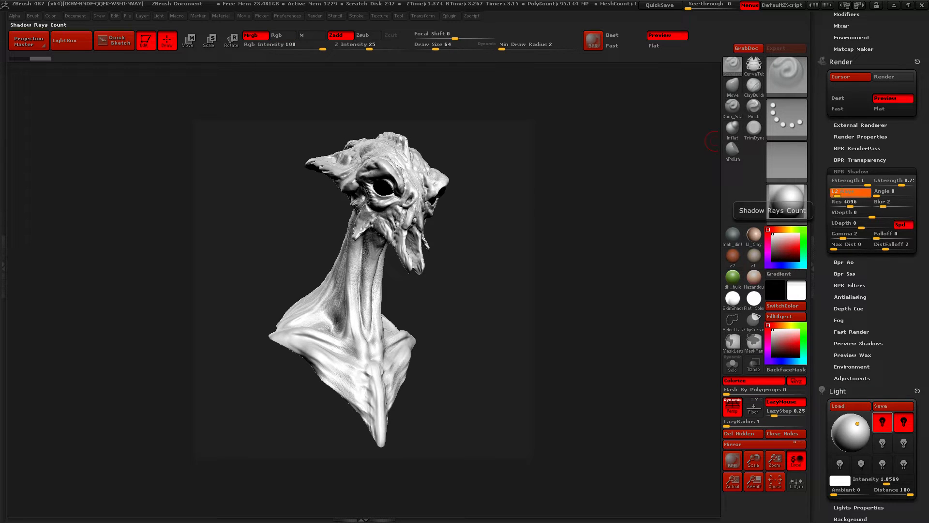
{"action": "left_click", "coordinate": [836, 191]}
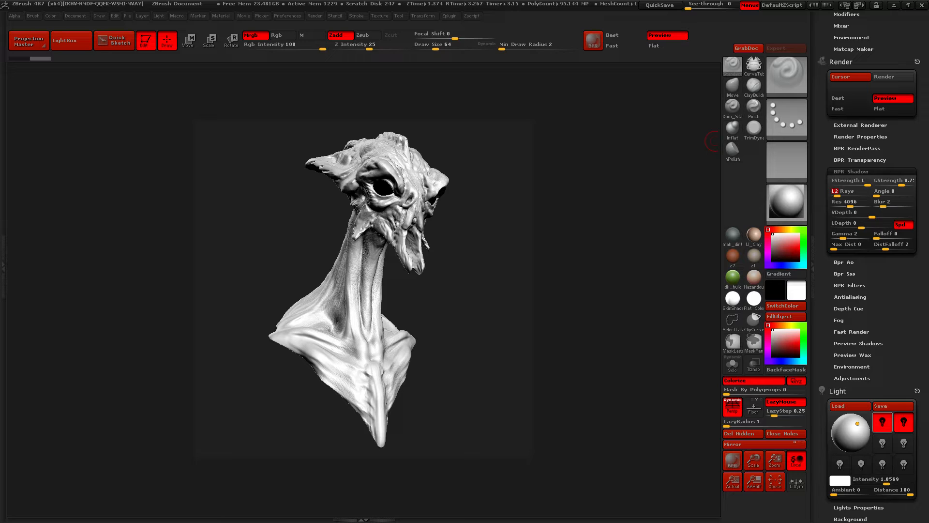
{"action": "type", "text": "50"}
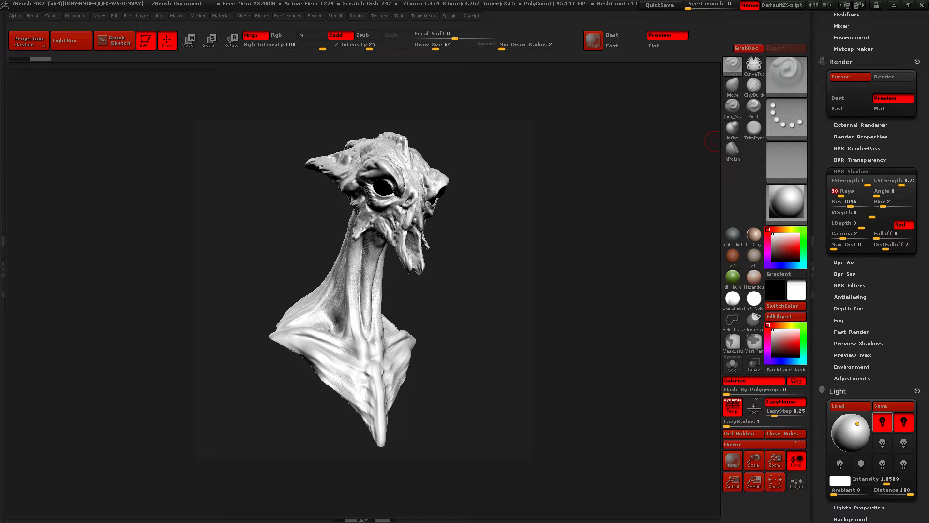
Set the BPR shadow Angle to 7 and run a BPR render of the bust
{"action": "left_click", "coordinate": [882, 192]}
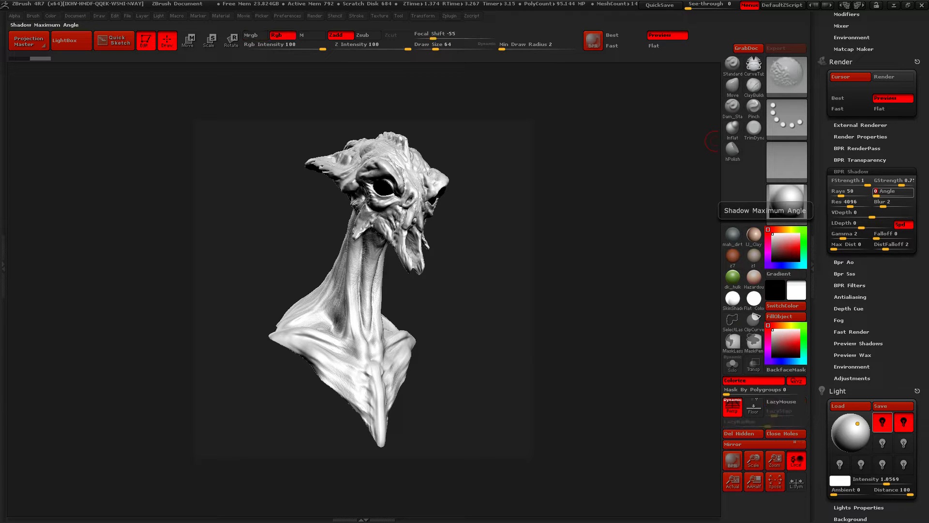
{"action": "key", "text": "ctrl"}
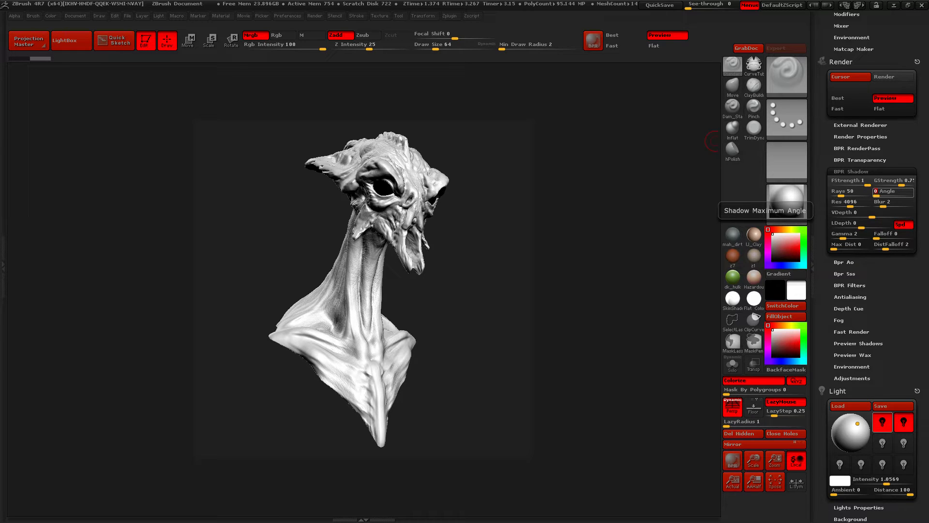
{"action": "type", "text": "7"}
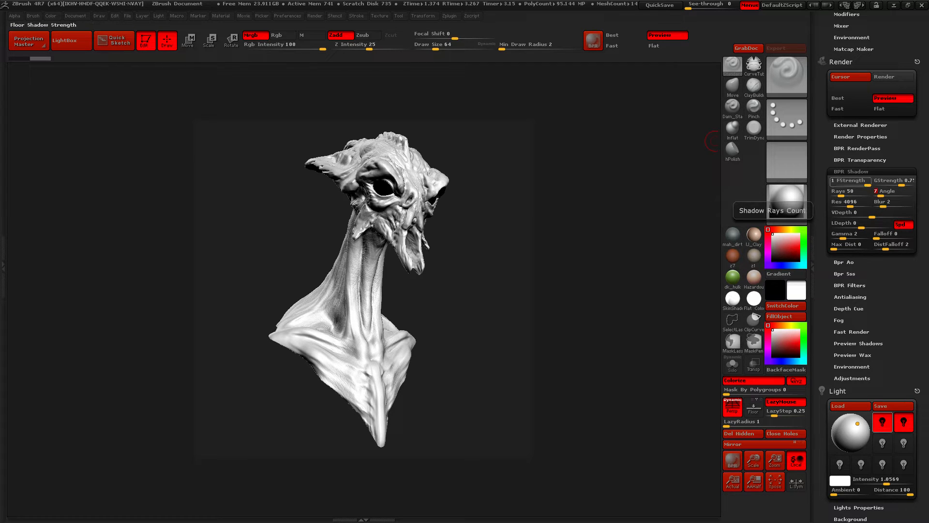
{"action": "key", "text": "shift"}
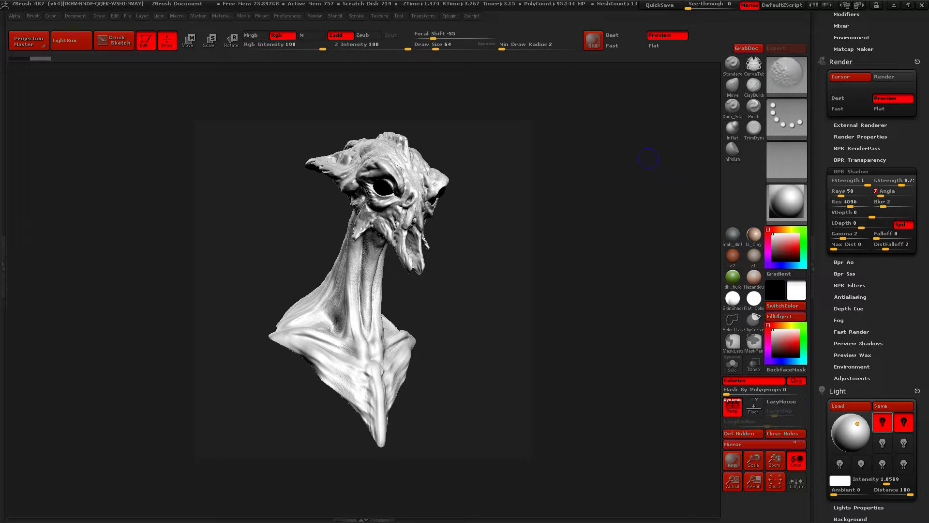
{"action": "key", "text": "shift+r"}
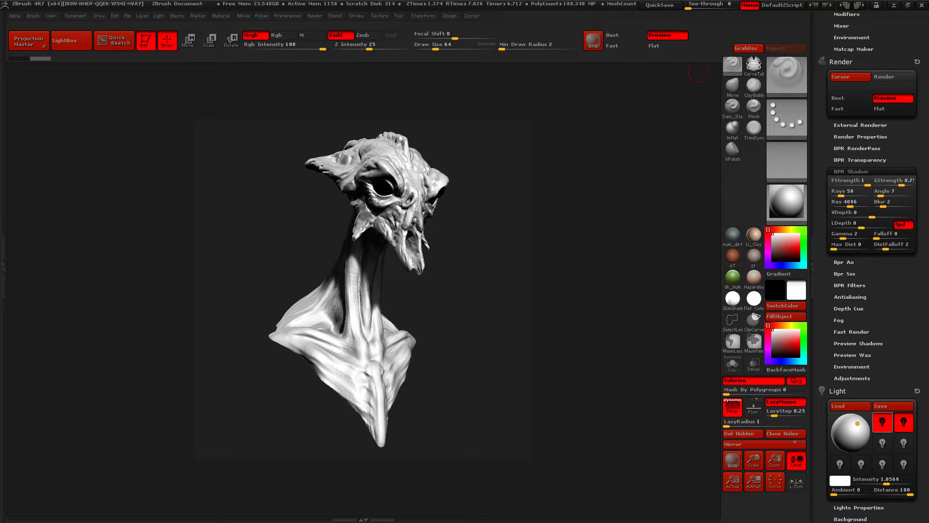
Set the Details level in Render Properties to 4 and render the bust again with BPR
{"action": "left_click", "coordinate": [860, 136]}
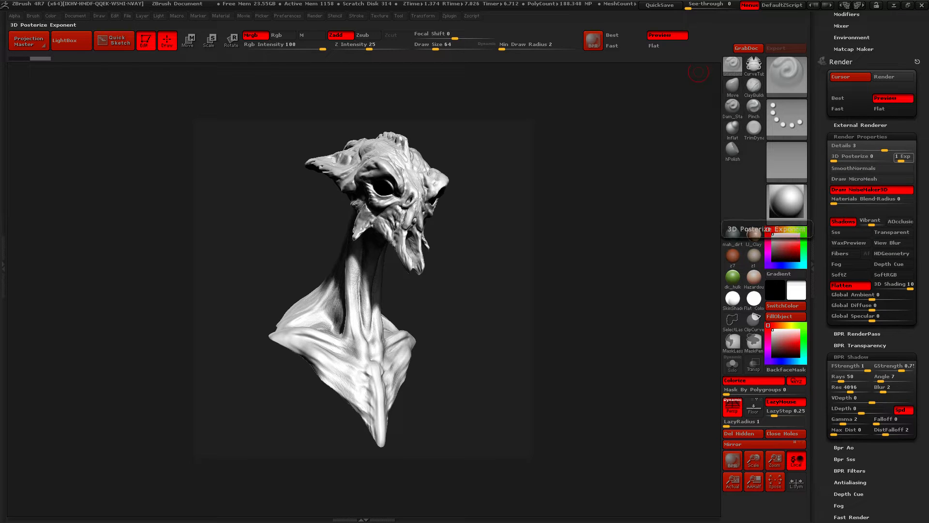
{"action": "key", "text": "ctrl"}
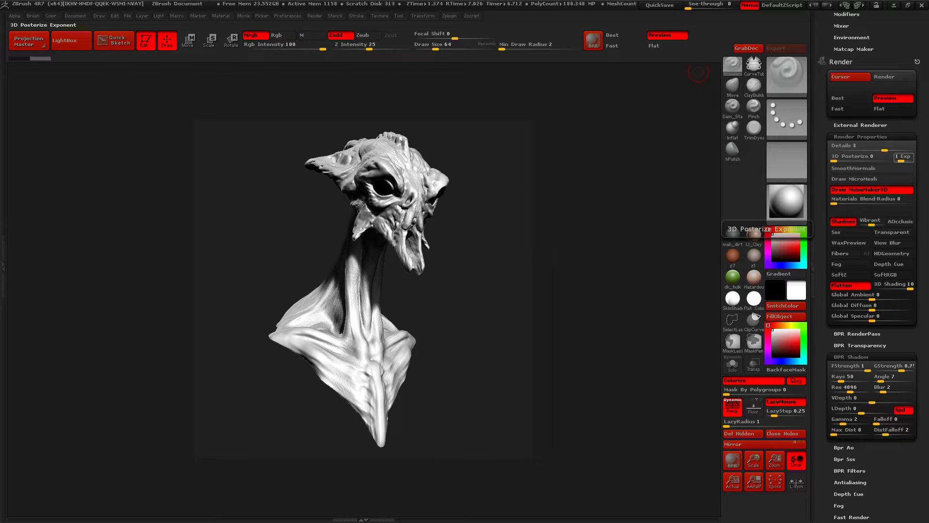
{"action": "key", "text": "ctrl"}
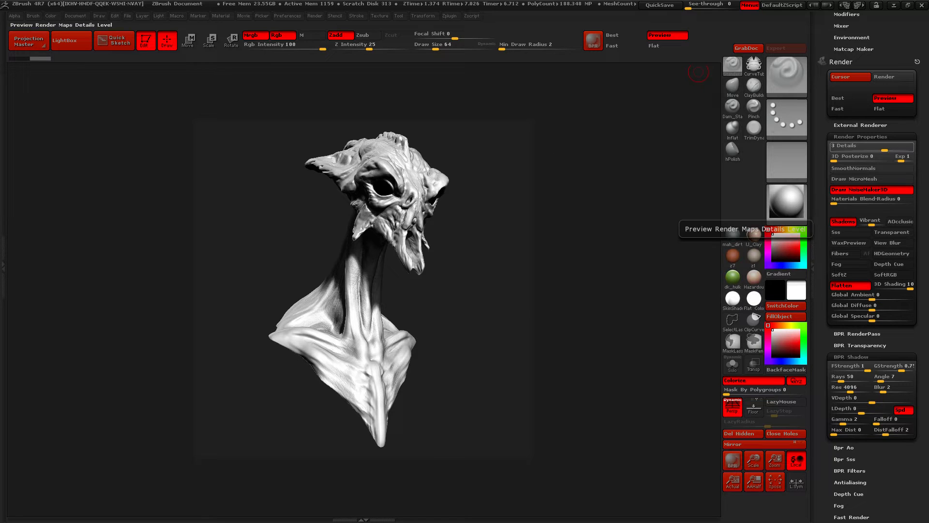
{"action": "left_click", "coordinate": [873, 147]}
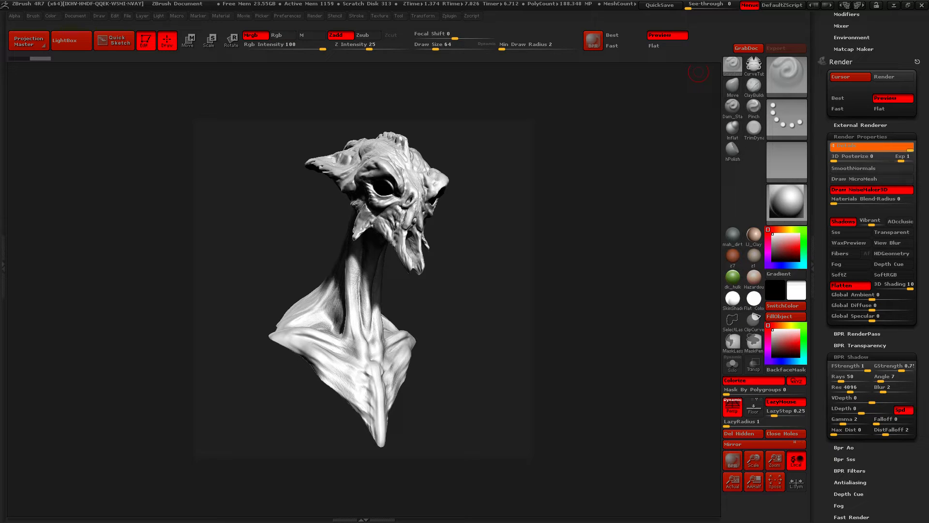
{"action": "type", "text": "4"}
{"action": "key", "text": "Return"}
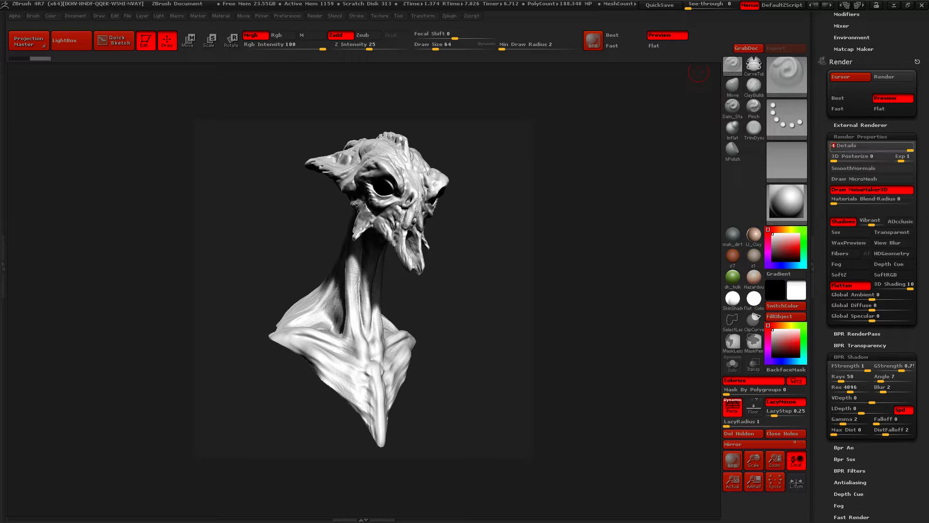
{"action": "key", "text": "shift"}
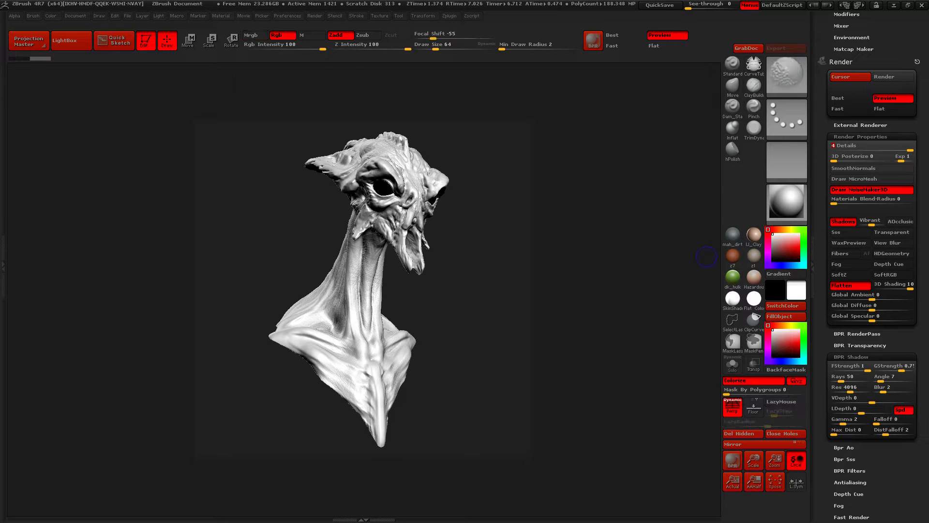
{"action": "key", "text": "shift+r"}
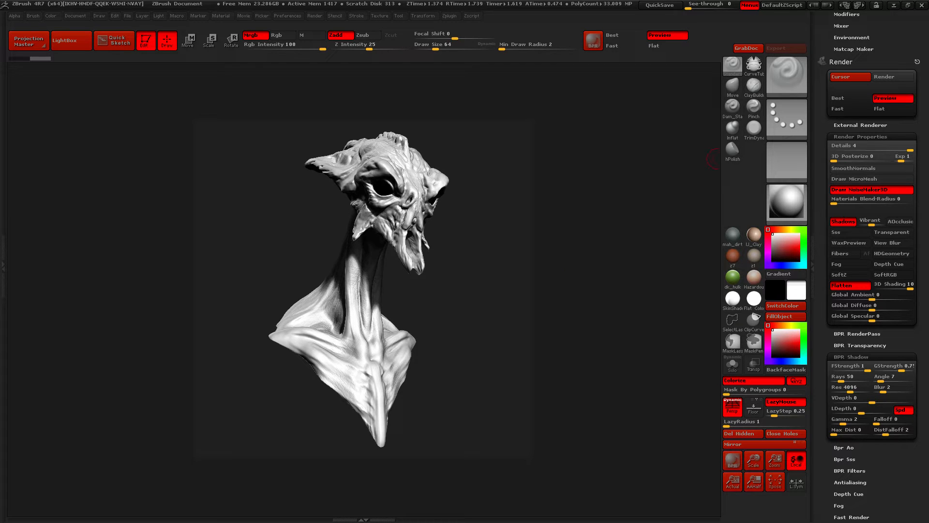
Select the second light, raise its intensity to 2.94779, and run a BPR test render
{"action": "scroll", "coordinate": [872, 261], "scroll_direction": "down", "scroll_amount": 5}
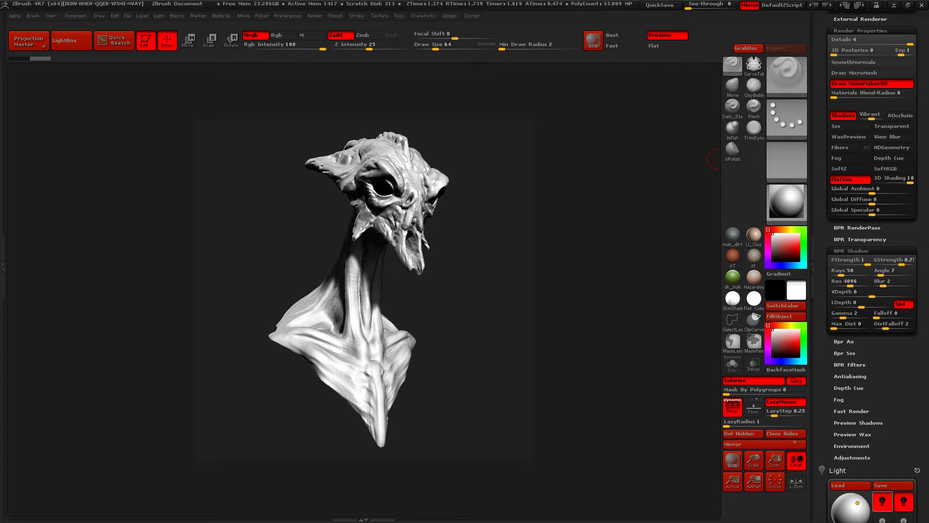
{"action": "scroll", "coordinate": [871, 262], "scroll_direction": "up", "scroll_amount": 2}
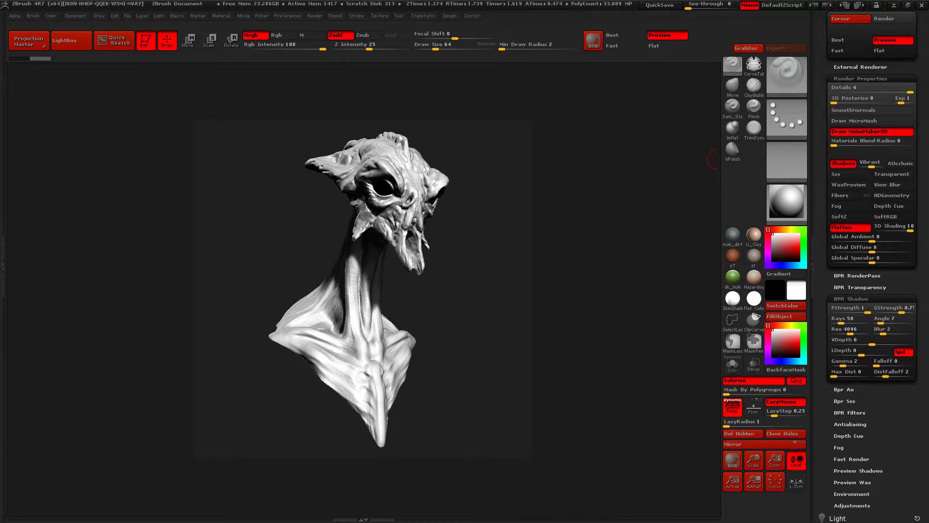
{"action": "left_click_drag", "start_coordinate": [920, 213], "coordinate": [920, 216]}
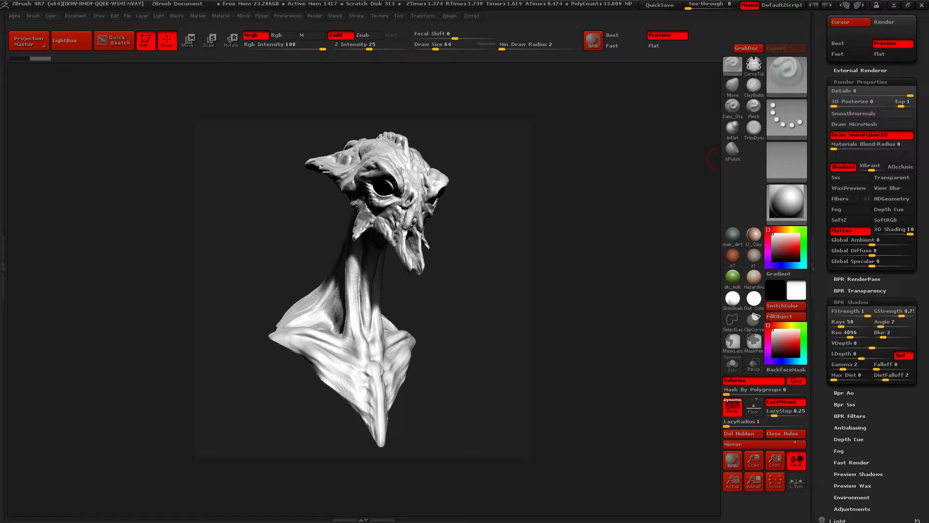
{"action": "scroll", "coordinate": [872, 261], "scroll_direction": "down", "scroll_amount": 12}
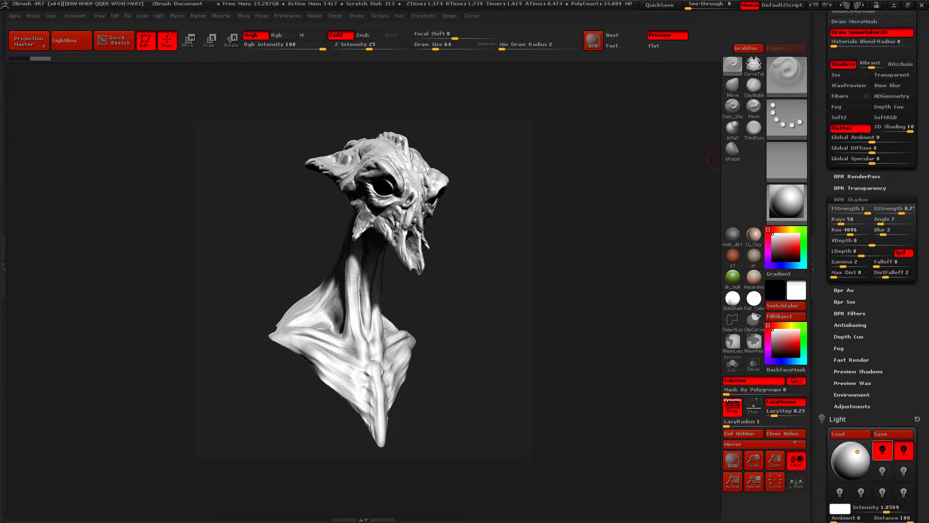
{"action": "left_click", "coordinate": [904, 249]}
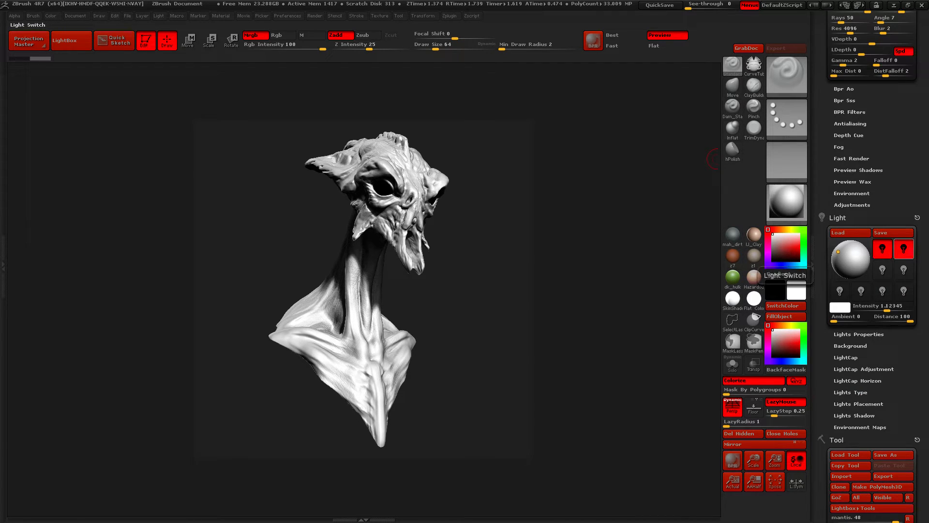
{"action": "left_click_drag", "start_coordinate": [887, 309], "coordinate": [895, 309]}
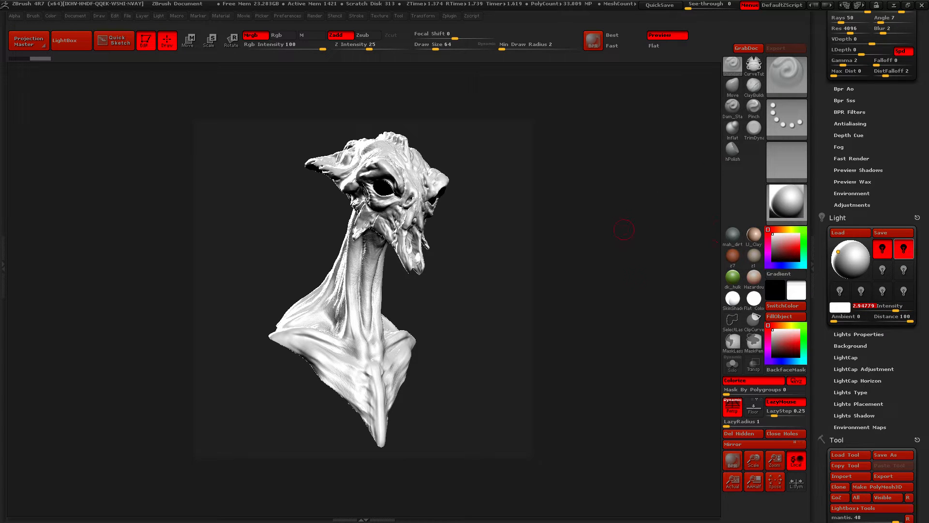
{"action": "key", "text": "shift+r"}
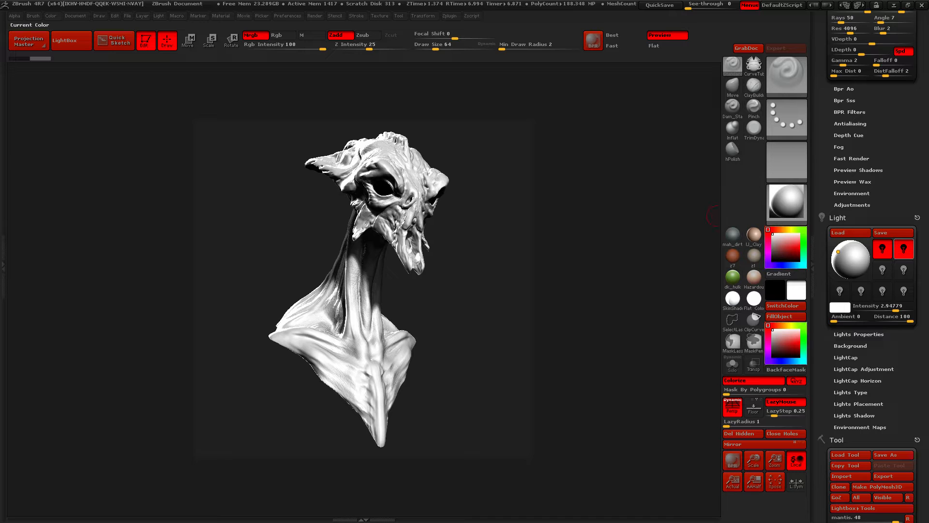
Set the second light's intensity to 1.0569 and run a new BPR render of the bust
{"action": "left_click", "coordinate": [871, 307]}
{"action": "type", "text": "1.0569"}
{"action": "key", "text": "Return"}
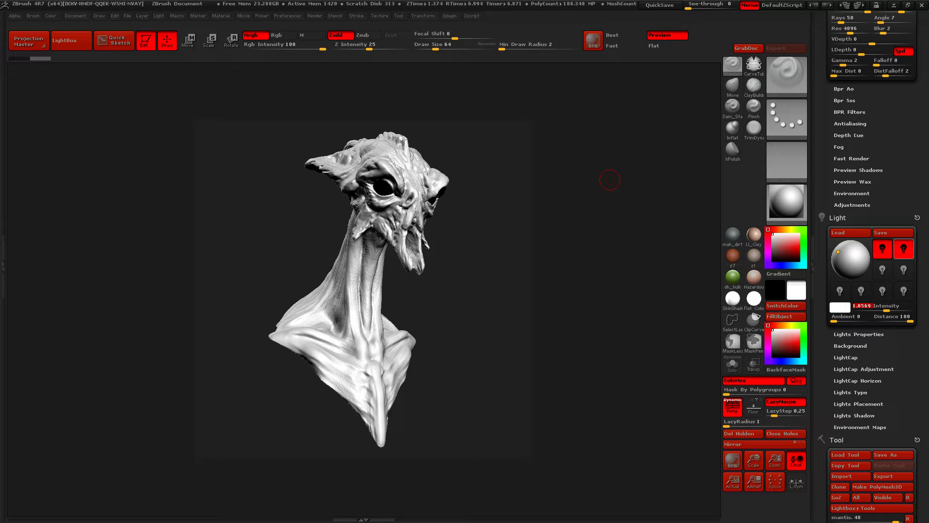
{"action": "key", "text": "shift+r"}
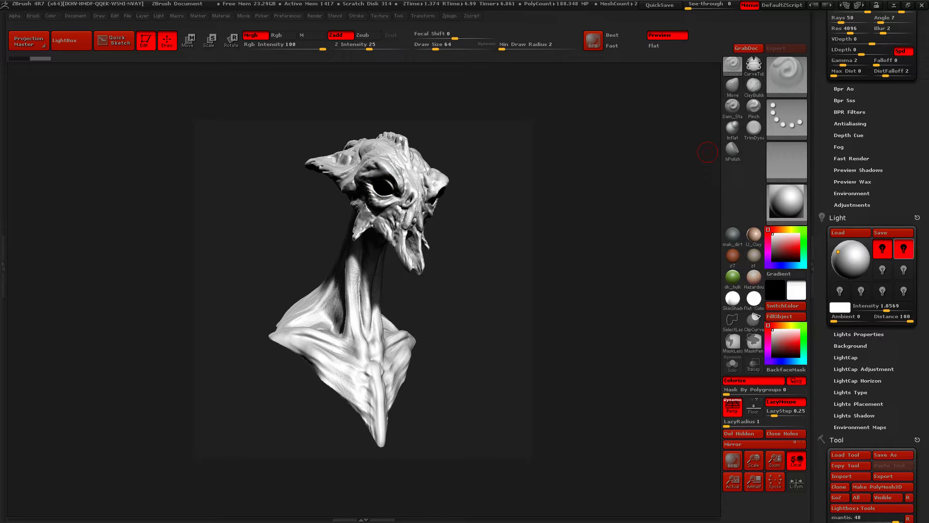
Switch on a third light and aim it at the bust from slightly above the front centre
{"action": "left_click_drag", "start_coordinate": [915, 145], "coordinate": [915, 121]}
{"action": "left_click", "coordinate": [883, 245]}
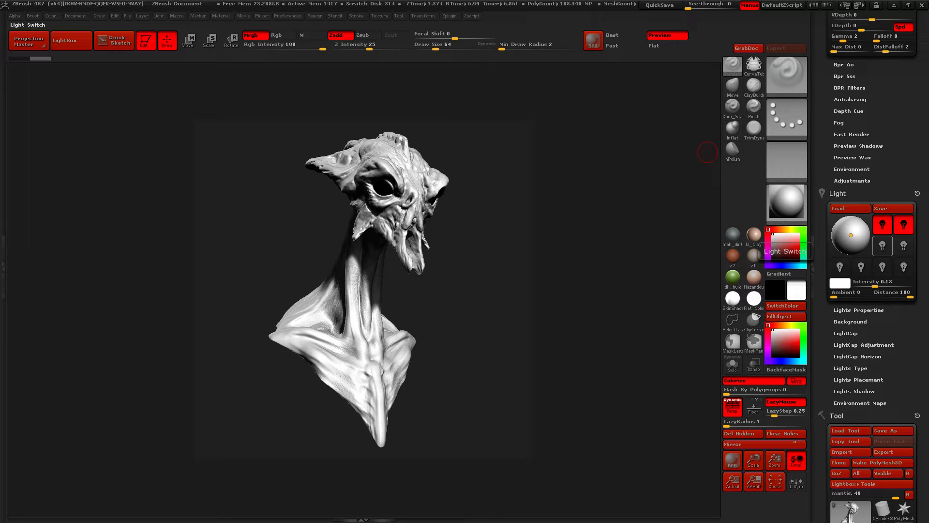
{"action": "left_click", "coordinate": [882, 246]}
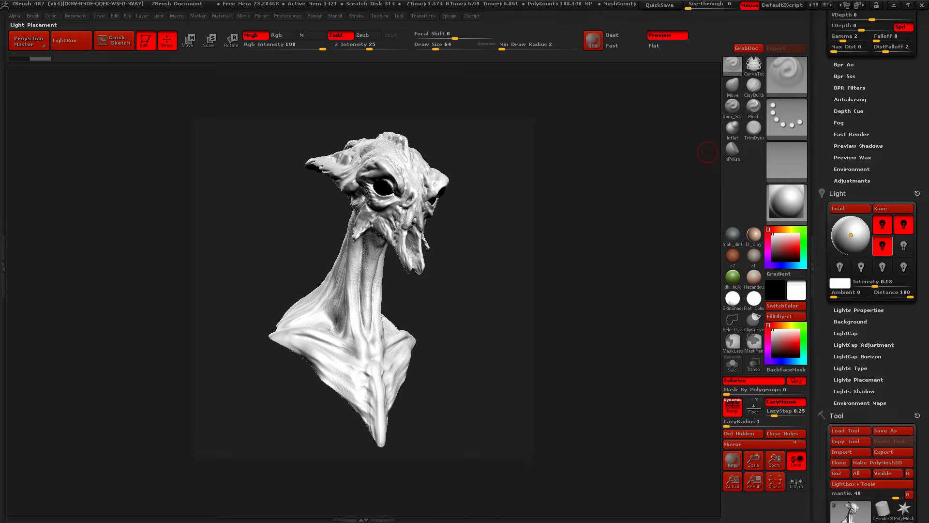
{"action": "left_click", "coordinate": [847, 228]}
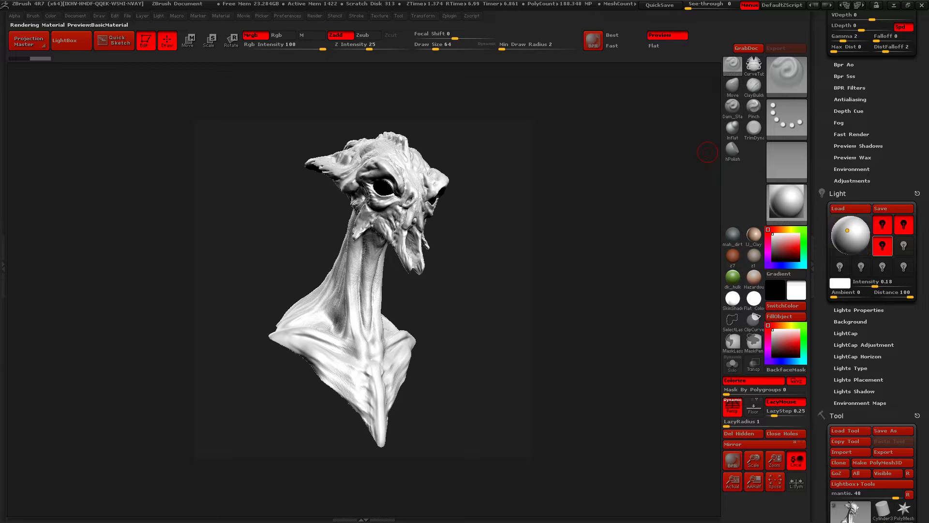
{"action": "left_click", "coordinate": [851, 235]}
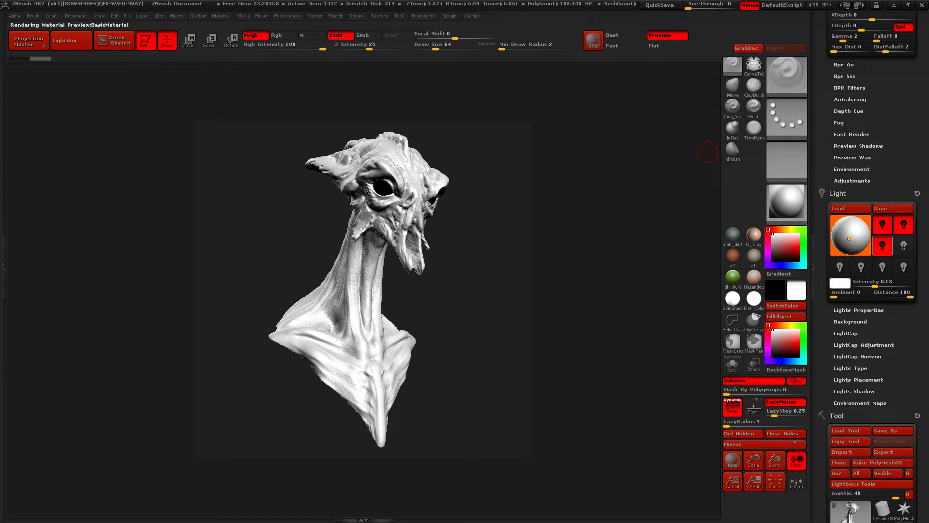
{"action": "left_click_drag", "start_coordinate": [849, 232], "coordinate": [852, 231]}
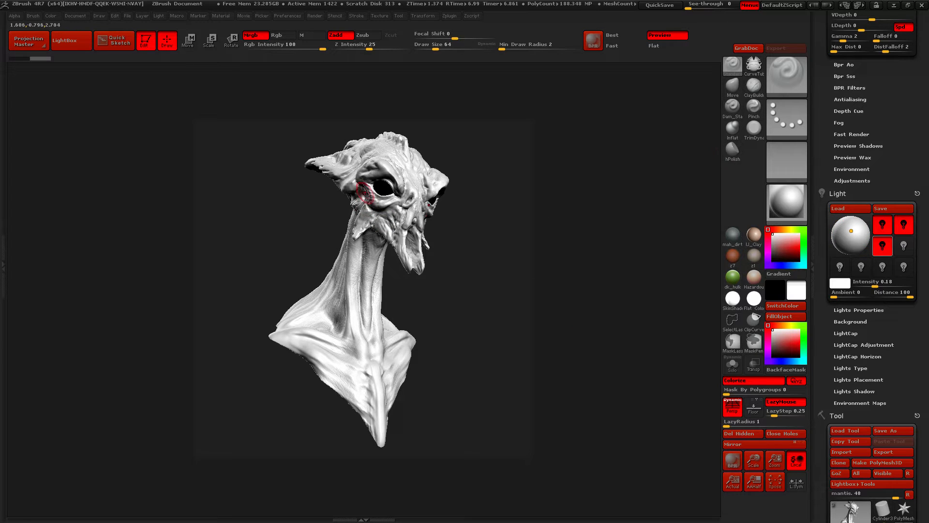
Select the eye subtool and fill it with the ToyPlastic material, using the material-only (M) mode
{"action": "left_click", "coordinate": [383, 187], "text": "alt"}
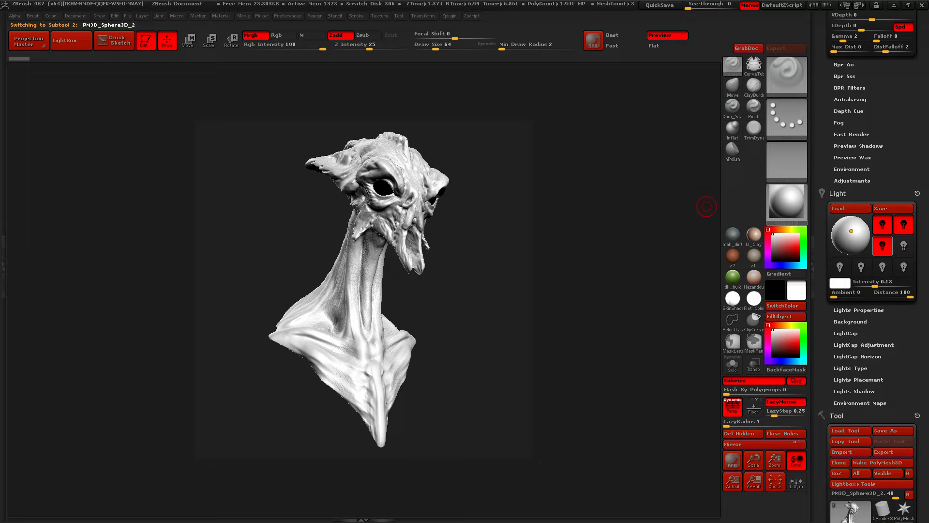
{"action": "left_click", "coordinate": [786, 200]}
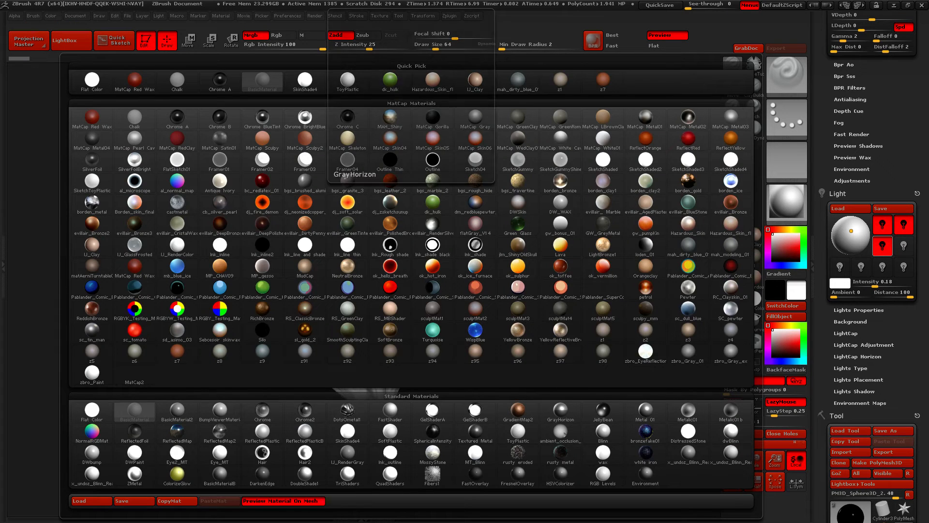
{"action": "left_click", "coordinate": [603, 432]}
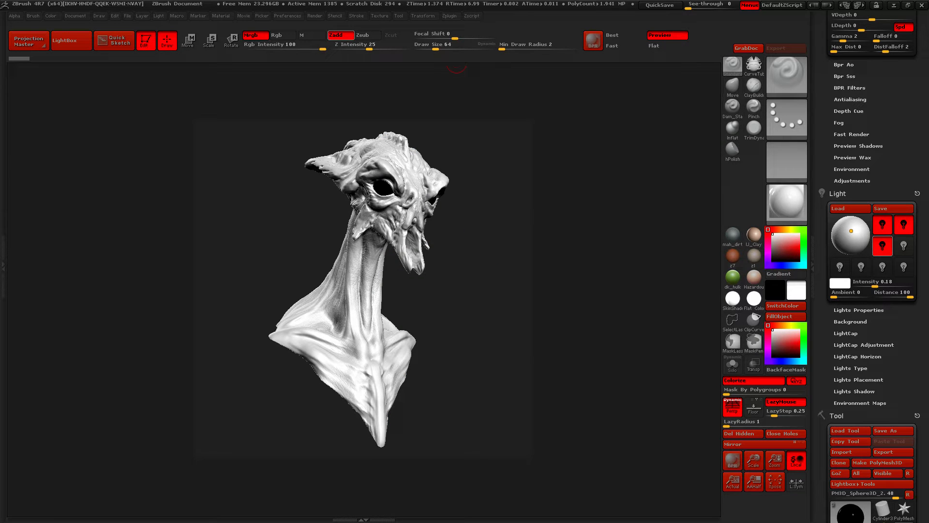
{"action": "left_click", "coordinate": [312, 35]}
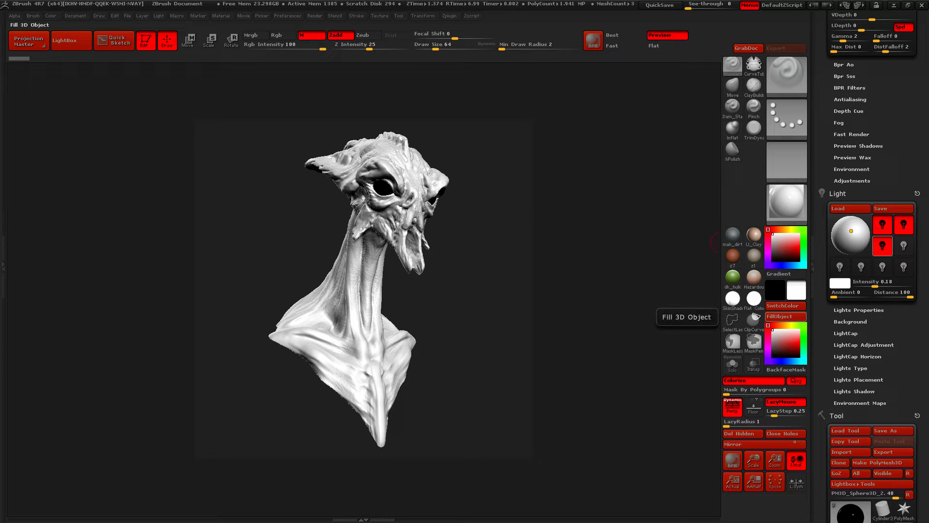
{"action": "left_click", "coordinate": [785, 316]}
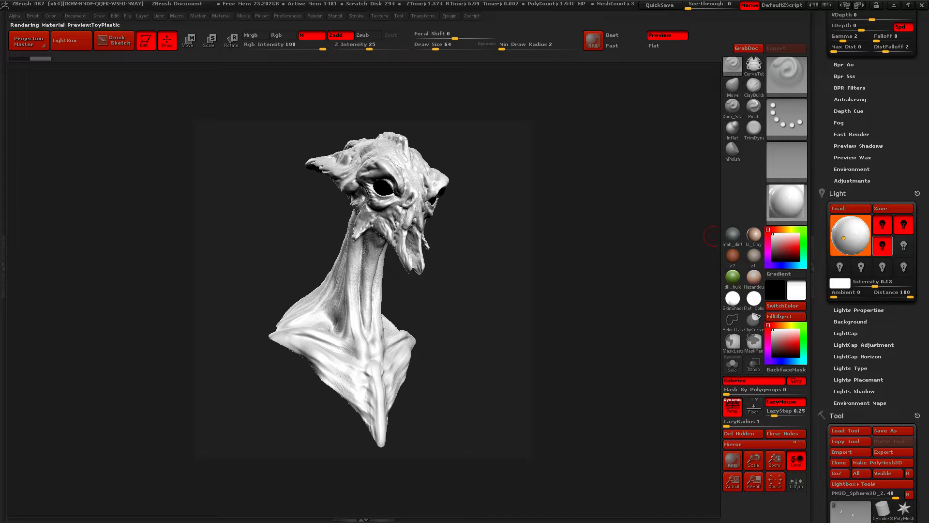
Set light Distance to 21, aim the third light slightly above centre, lower its intensity to 0.01964, and run a BPR render
{"action": "left_click_drag", "start_coordinate": [844, 238], "coordinate": [850, 237]}
{"action": "left_click_drag", "start_coordinate": [910, 295], "coordinate": [892, 296]}
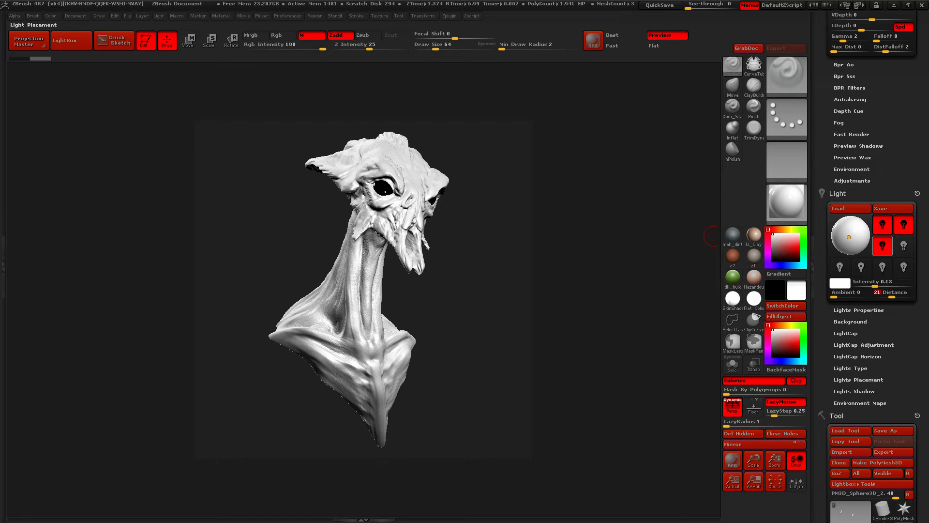
{"action": "left_click_drag", "start_coordinate": [849, 237], "coordinate": [851, 231]}
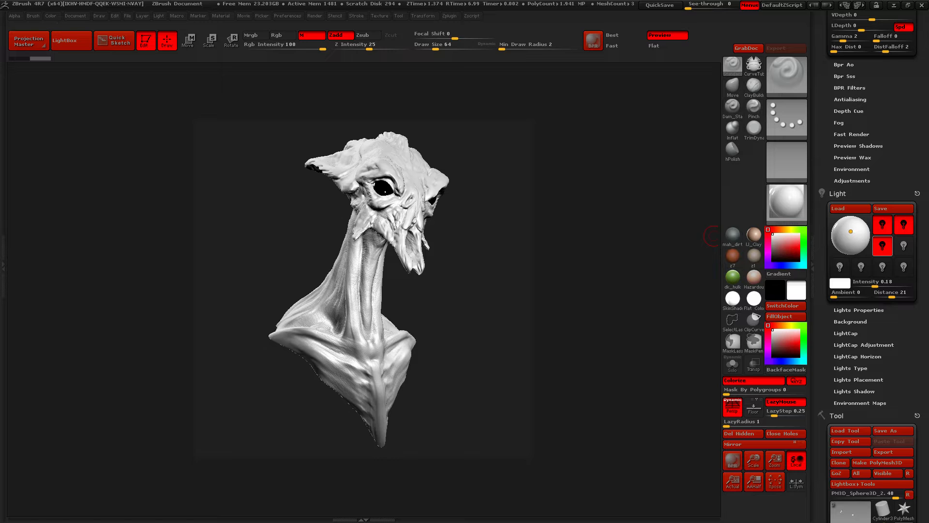
{"action": "left_click_drag", "start_coordinate": [872, 282], "coordinate": [864, 282]}
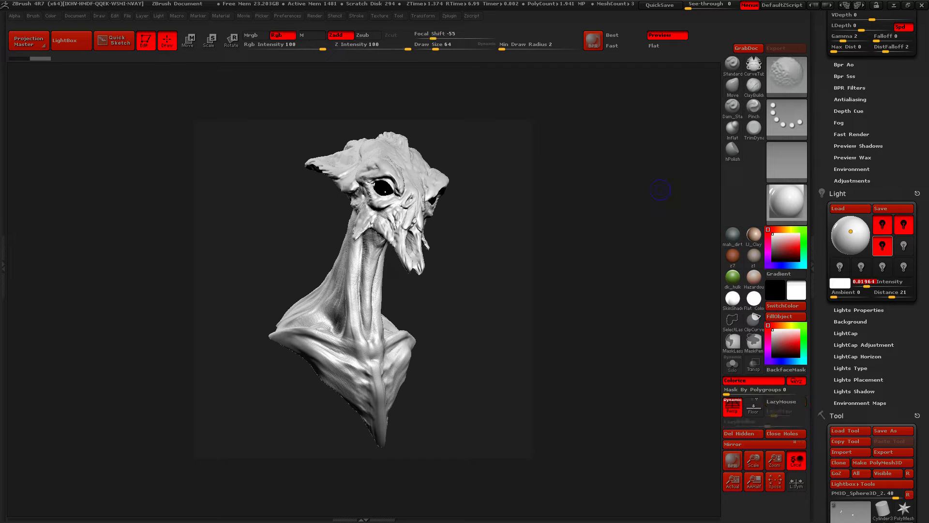
{"action": "key", "text": "shift+r"}
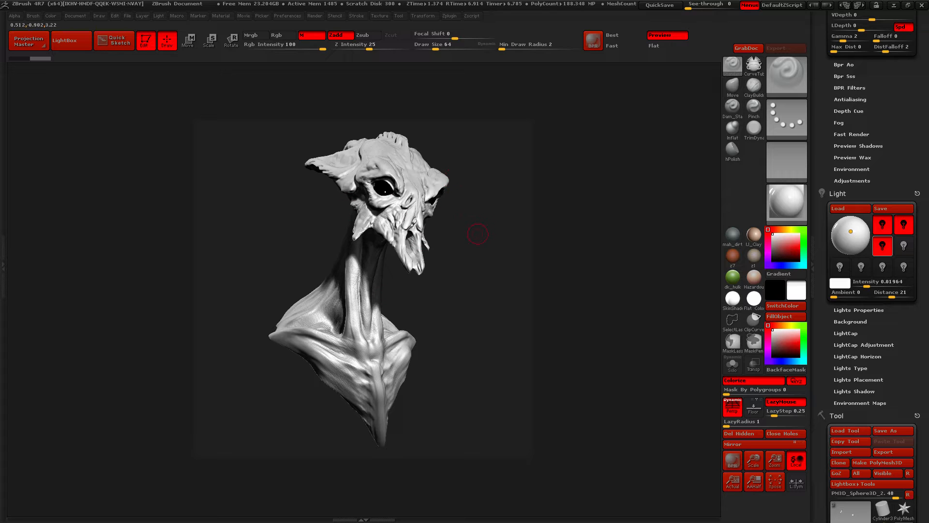
Set the first light's intensity to 0.9327 and run a BPR render to check the brightness
{"action": "left_click", "coordinate": [883, 225]}
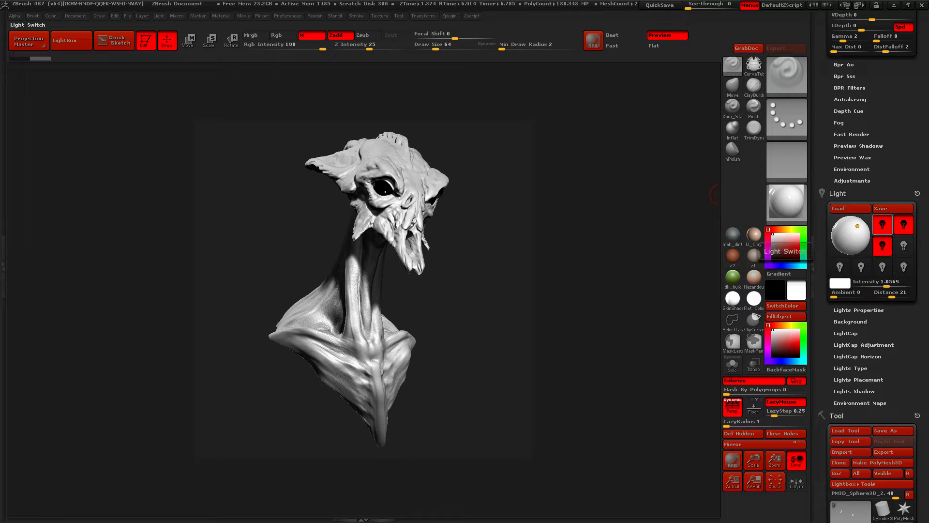
{"action": "left_click_drag", "start_coordinate": [887, 285], "coordinate": [886, 284]}
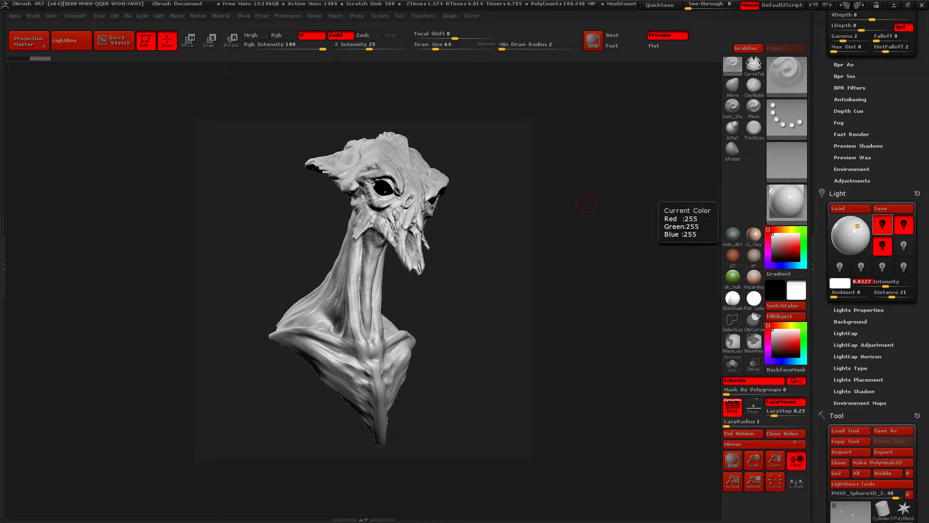
{"action": "key", "text": "shift+r"}
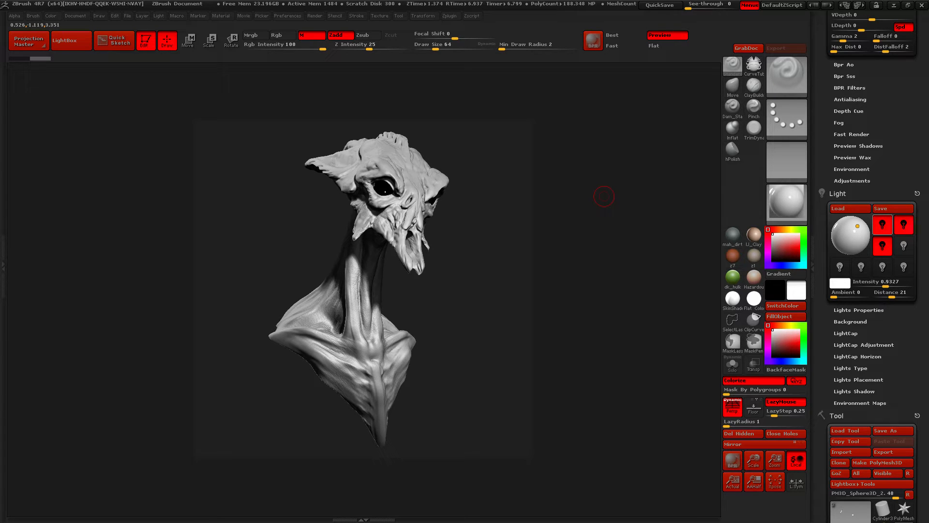
Select the mantis body subtool, fill it with the Framer01 material with Zadd off, and run a BPR render
{"action": "mouse_move", "coordinate": [822, 251]}
{"action": "left_mouse_down"}
{"action": "mouse_move", "coordinate": [822, 172]}
{"action": "mouse_move", "coordinate": [822, 256]}
{"action": "left_mouse_up"}
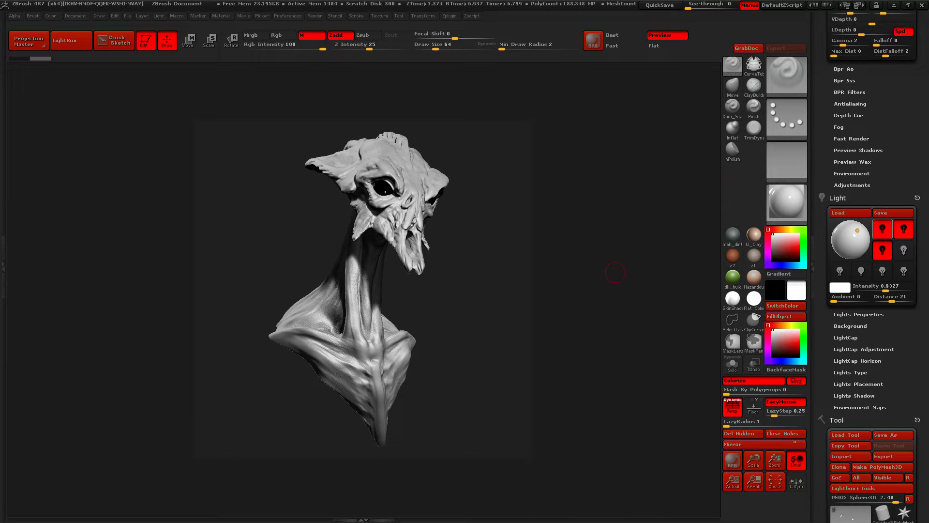
{"action": "left_click", "coordinate": [352, 153], "text": "alt"}
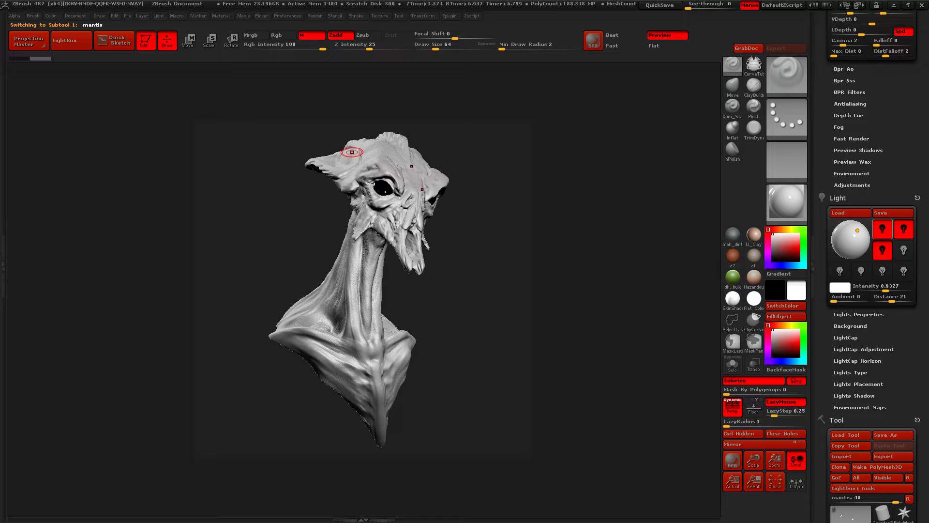
{"action": "key", "text": "shift+f"}
{"action": "key", "text": "shift+f"}
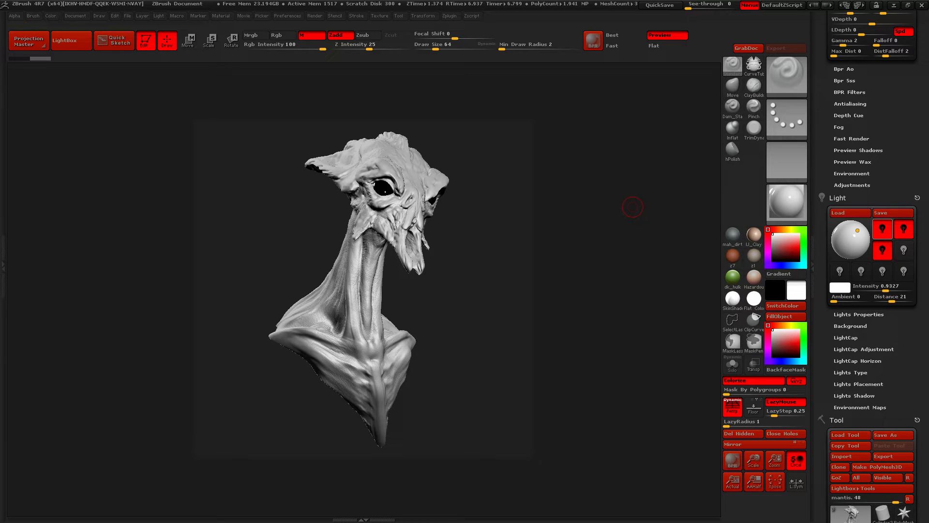
{"action": "mouse_move", "coordinate": [921, 62]}
{"action": "left_mouse_down"}
{"action": "mouse_move", "coordinate": [921, 495]}
{"action": "mouse_move", "coordinate": [921, 125]}
{"action": "left_mouse_up"}
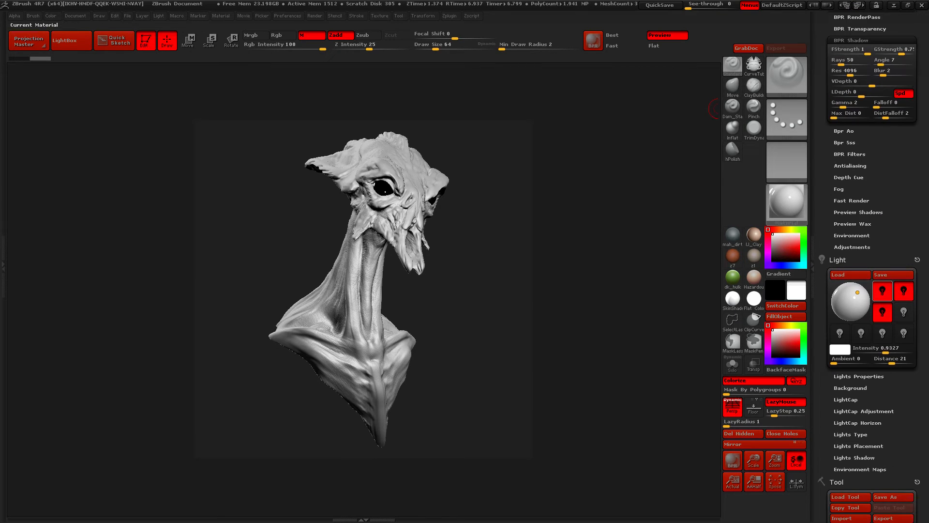
{"action": "left_click", "coordinate": [787, 205]}
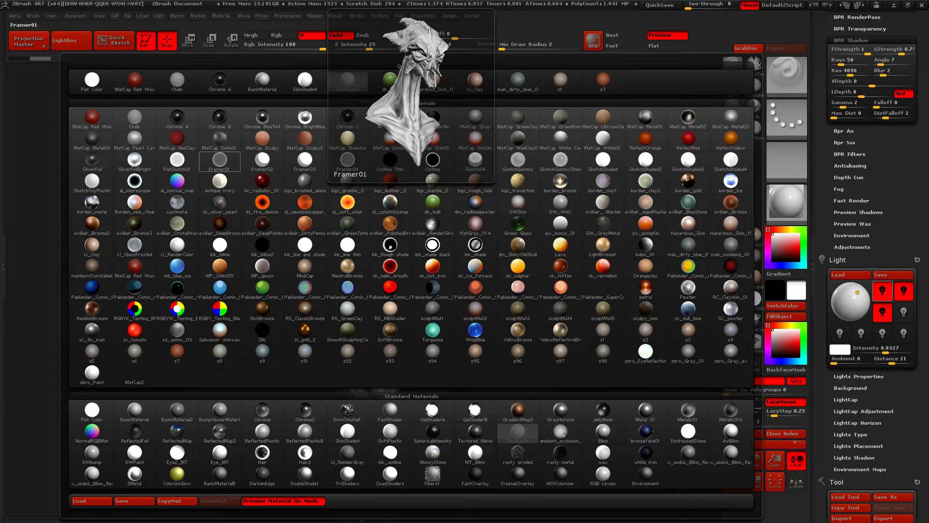
{"action": "left_click", "coordinate": [219, 159]}
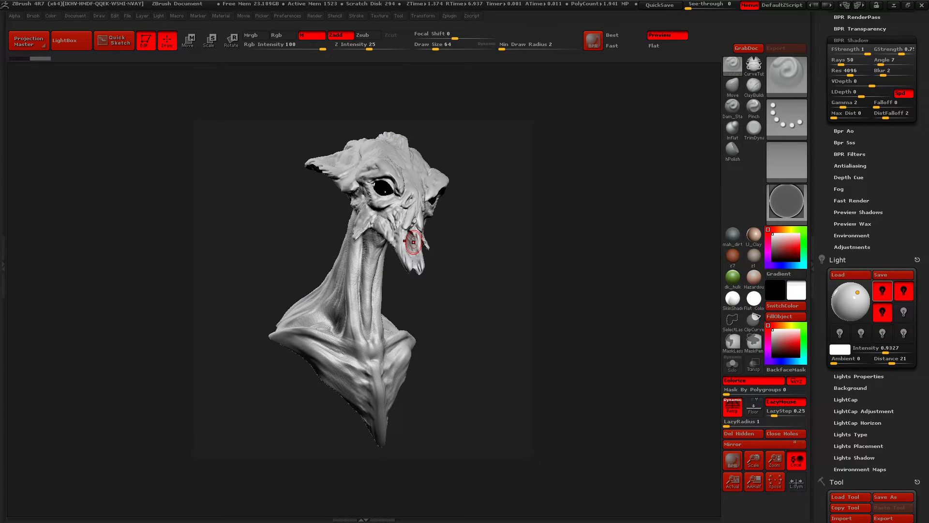
{"action": "left_click_drag", "start_coordinate": [921, 387], "coordinate": [922, 263]}
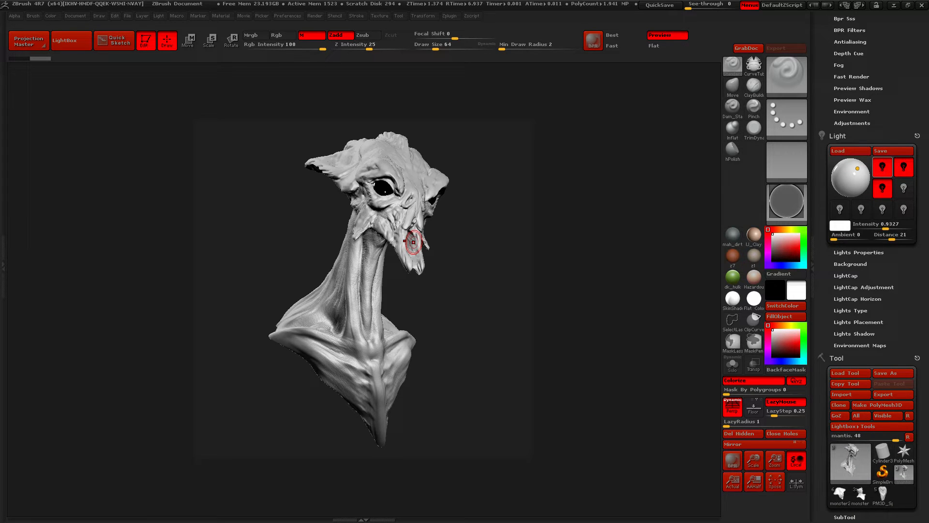
{"action": "mouse_move", "coordinate": [921, 332]}
{"action": "left_mouse_down"}
{"action": "mouse_move", "coordinate": [922, 320]}
{"action": "mouse_move", "coordinate": [921, 339]}
{"action": "left_mouse_up"}
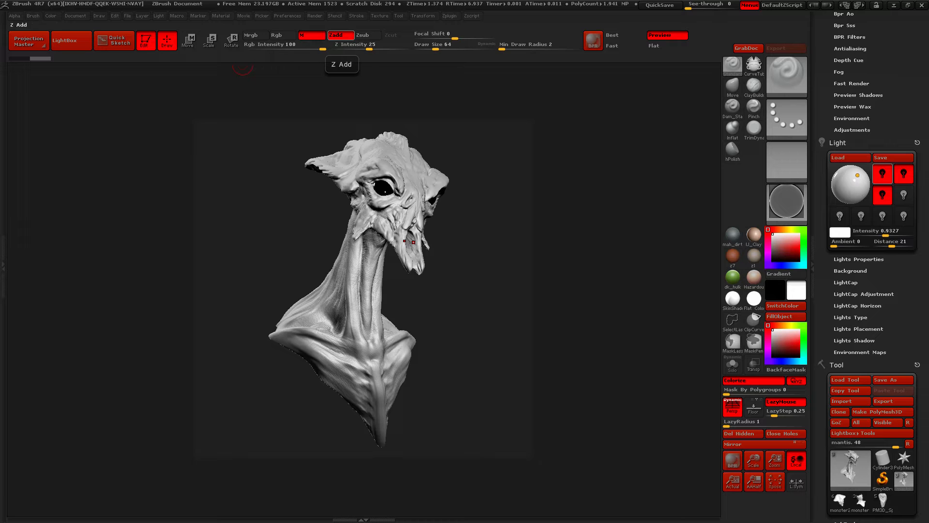
{"action": "left_click", "coordinate": [341, 35]}
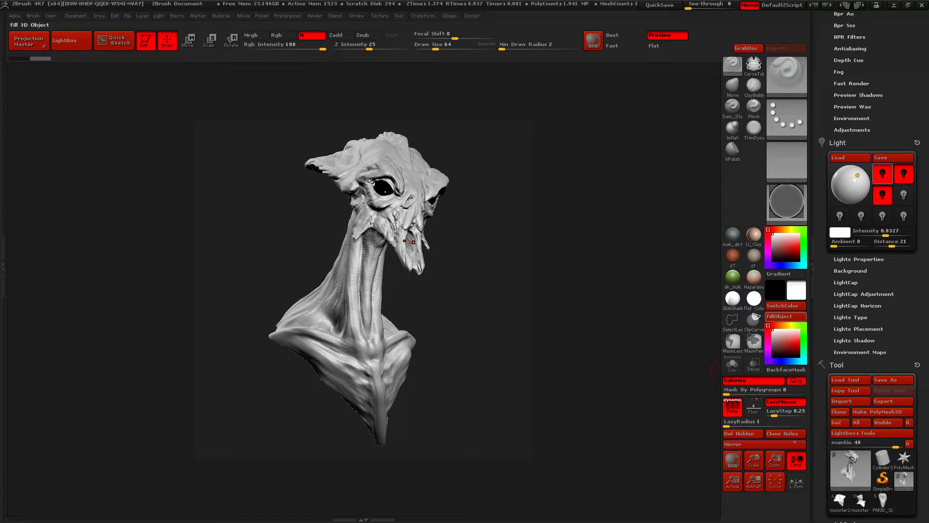
{"action": "left_click", "coordinate": [780, 316]}
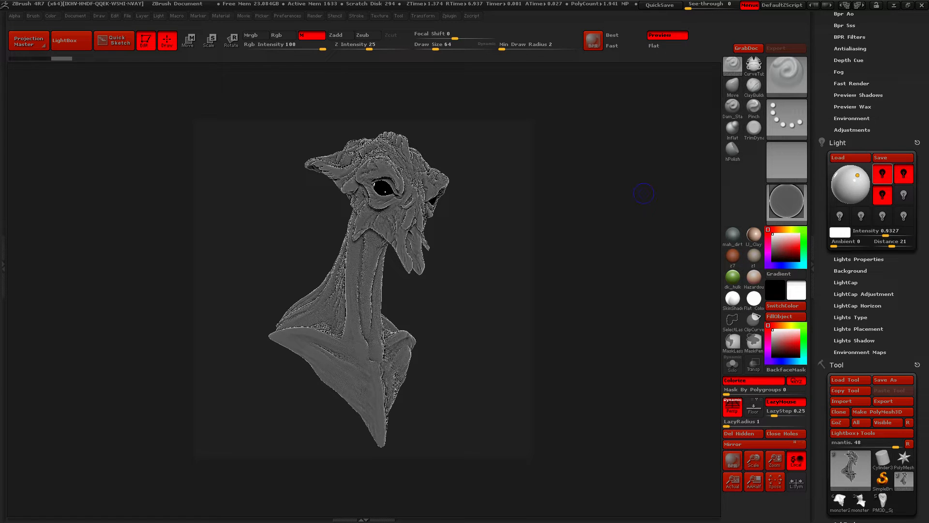
{"action": "key", "text": "shift+r"}
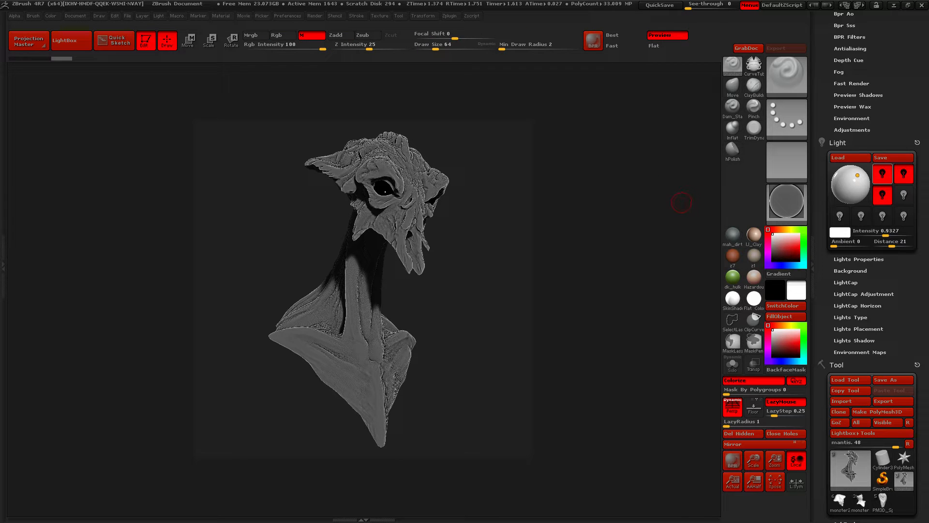
Collapse the Render Properties and BPR Shadow settings and open the BPR RenderPass settings
{"action": "scroll", "coordinate": [872, 266], "scroll_direction": "up", "scroll_amount": 5}
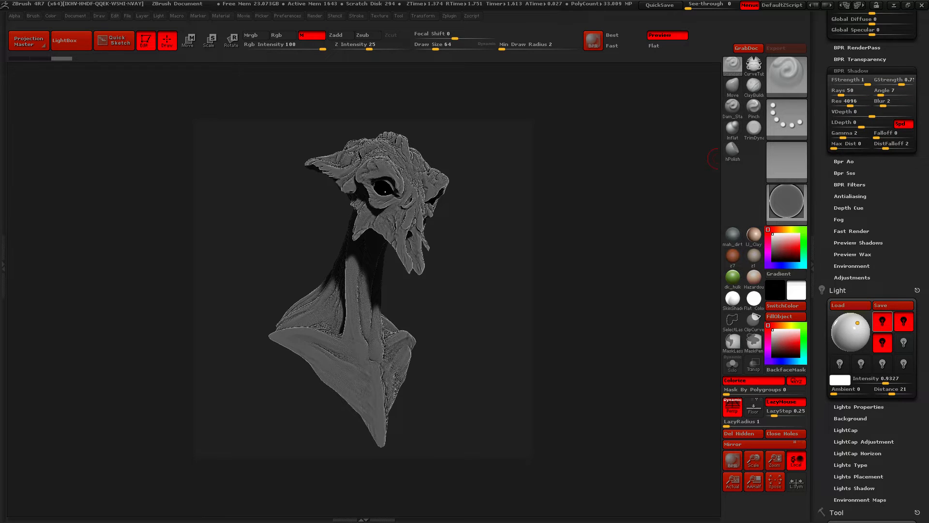
{"action": "scroll", "coordinate": [872, 266], "scroll_direction": "up", "scroll_amount": 10}
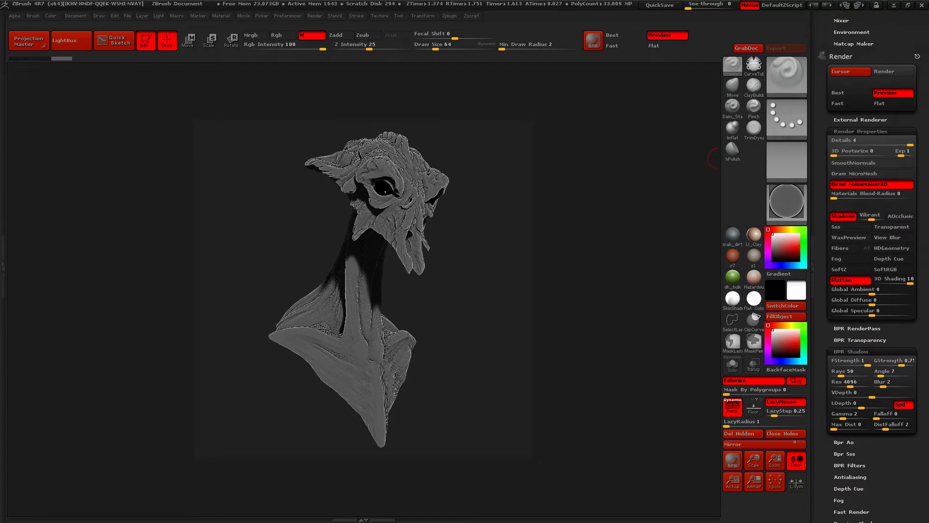
{"action": "scroll", "coordinate": [872, 266], "scroll_direction": "up", "scroll_amount": 2}
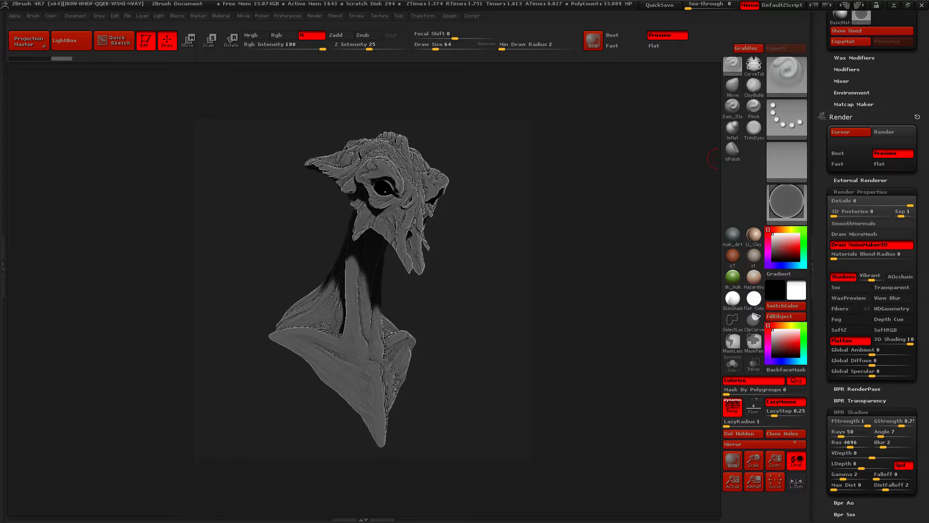
{"action": "left_click", "coordinate": [861, 192]}
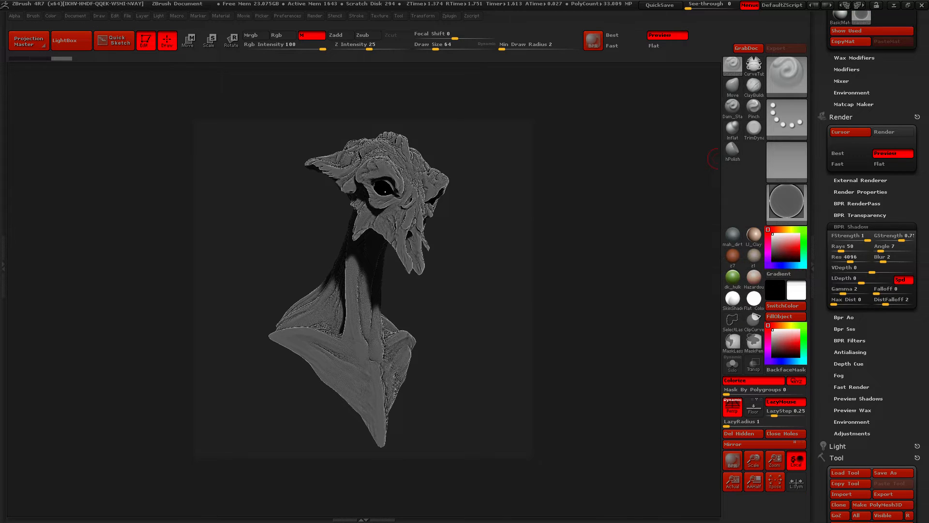
{"action": "left_click", "coordinate": [851, 227]}
{"action": "scroll", "coordinate": [872, 267], "scroll_direction": "up", "scroll_amount": 5}
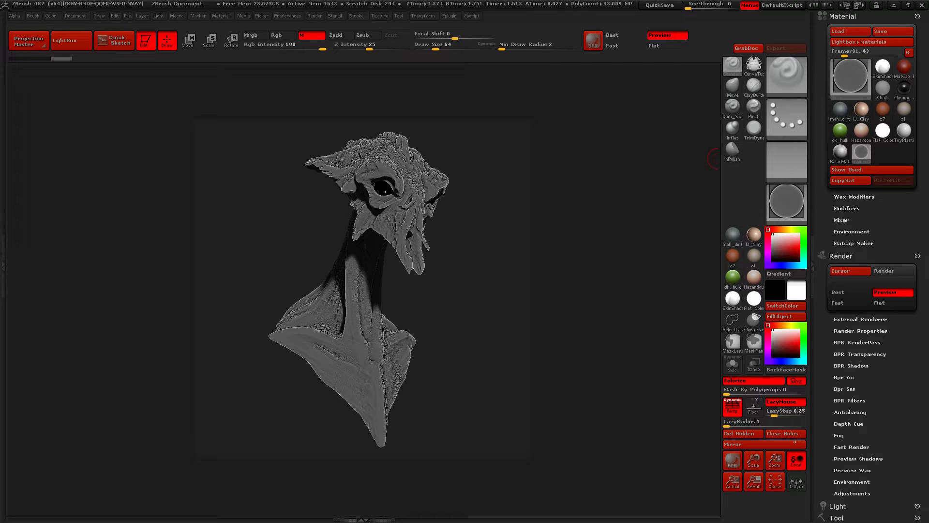
{"action": "scroll", "coordinate": [869, 266], "scroll_direction": "down", "scroll_amount": 3}
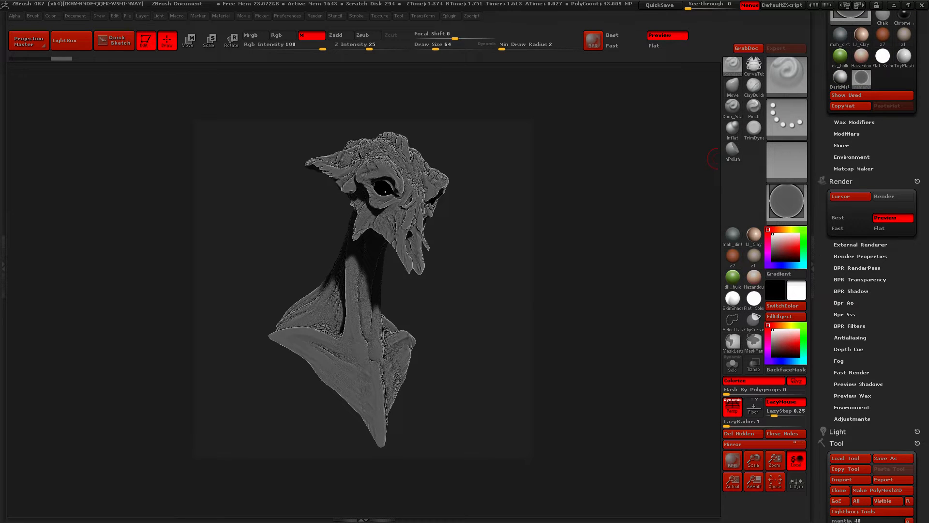
{"action": "left_click", "coordinate": [857, 268]}
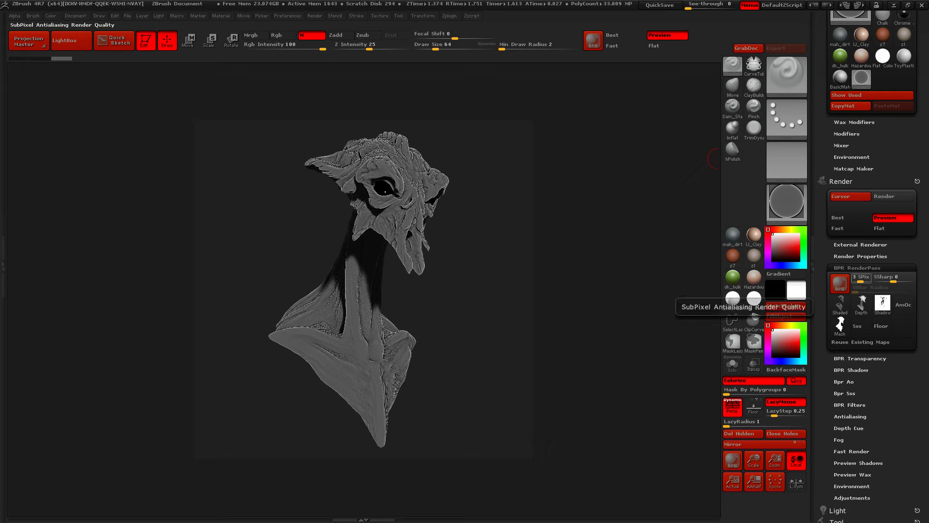
Raise the SPix anti-aliasing quality to 6 and run a BPR render of the bust
{"action": "key", "text": "ctrl"}
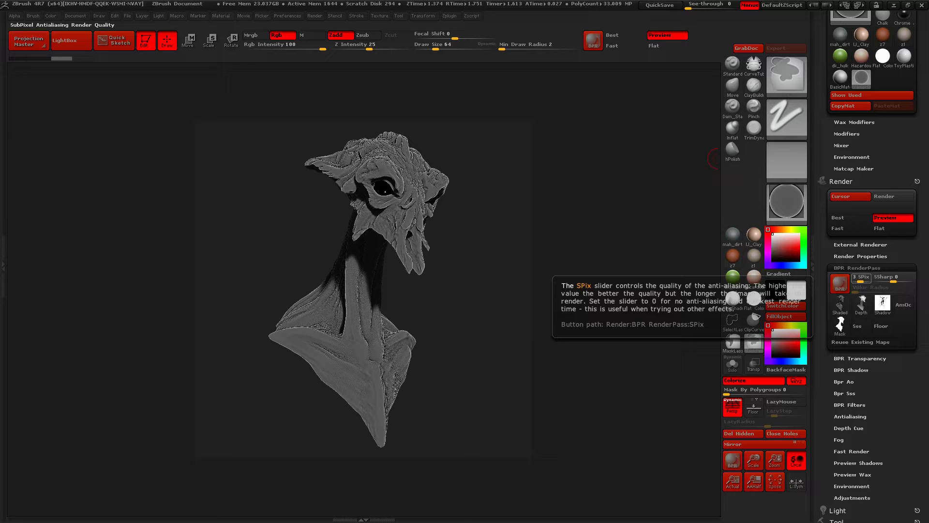
{"action": "left_click_drag", "start_coordinate": [861, 279], "coordinate": [869, 279]}
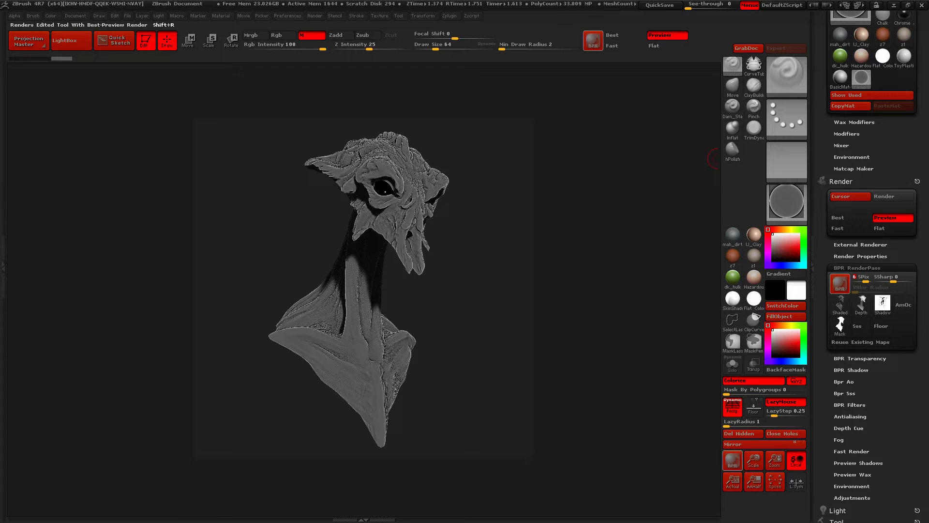
{"action": "left_click", "coordinate": [840, 284]}
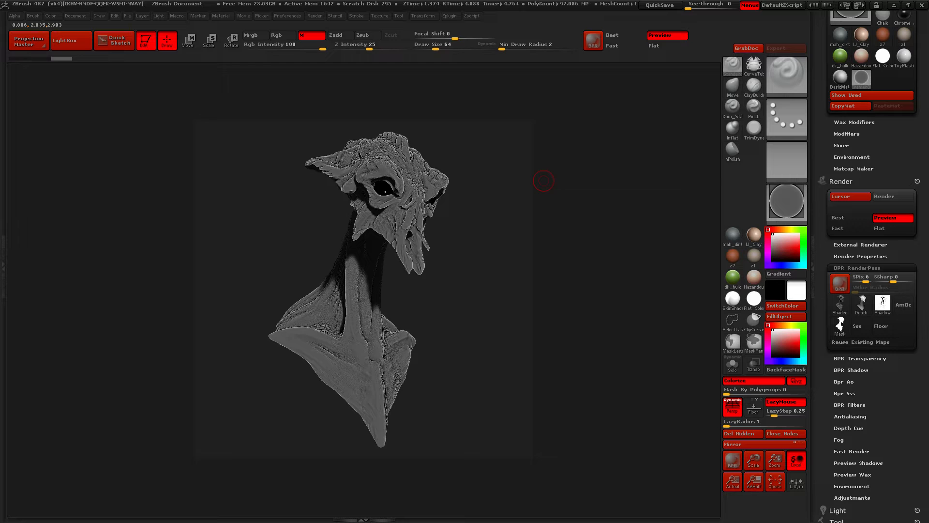
Start exporting the shaded render pass and create a folder named Mantis inside D:\digital drawings for it
{"action": "mouse_move", "coordinate": [840, 305]}
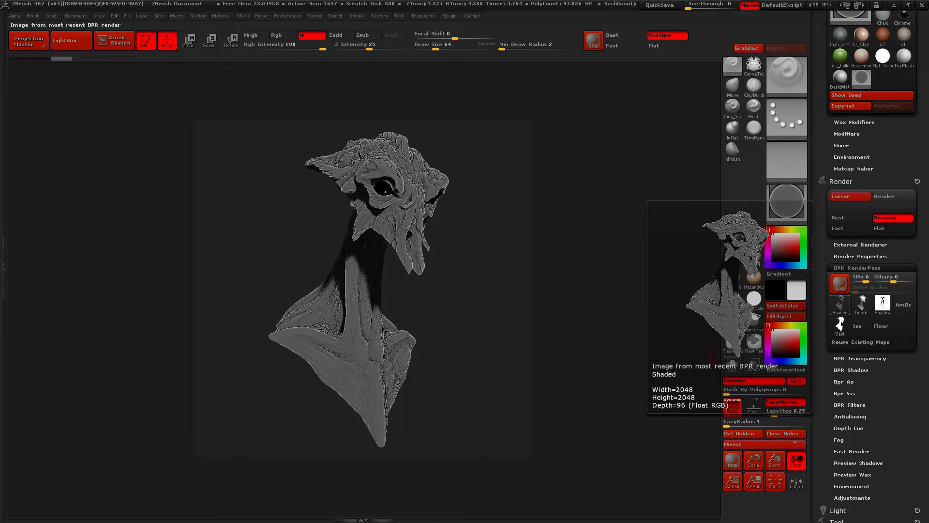
{"action": "left_click", "coordinate": [840, 305]}
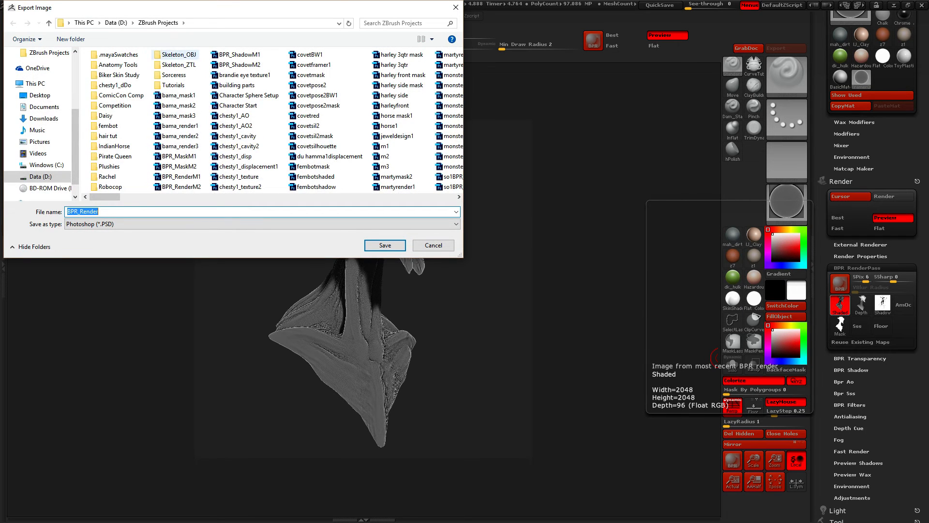
{"action": "left_click", "coordinate": [116, 23]}
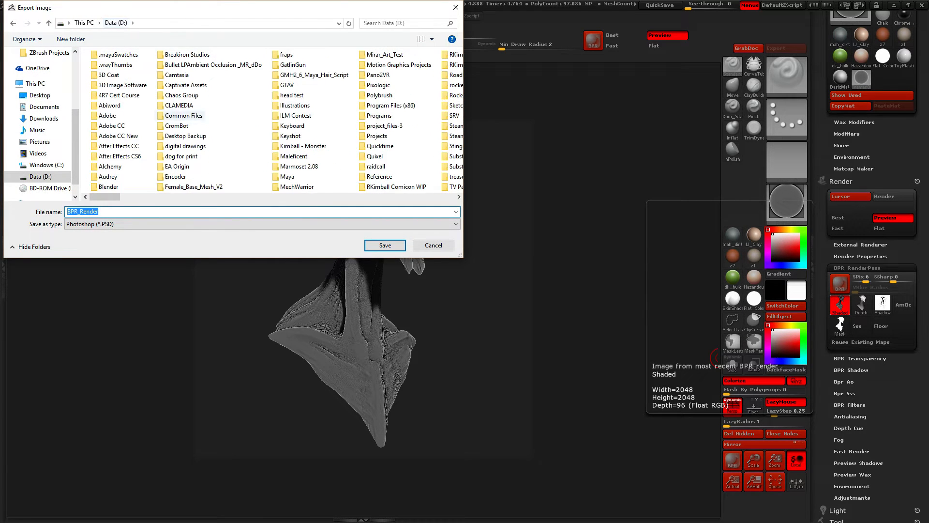
{"action": "left_click", "coordinate": [185, 146]}
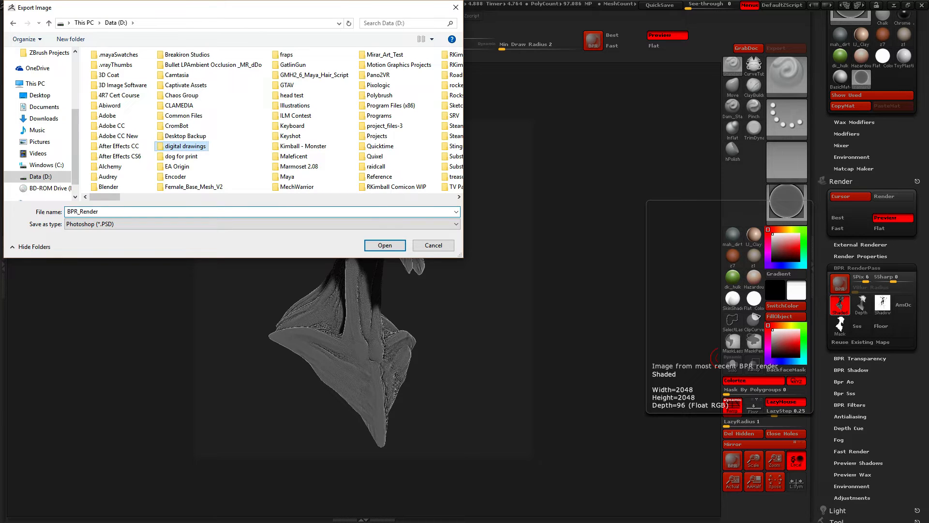
{"action": "double_click", "coordinate": [185, 146]}
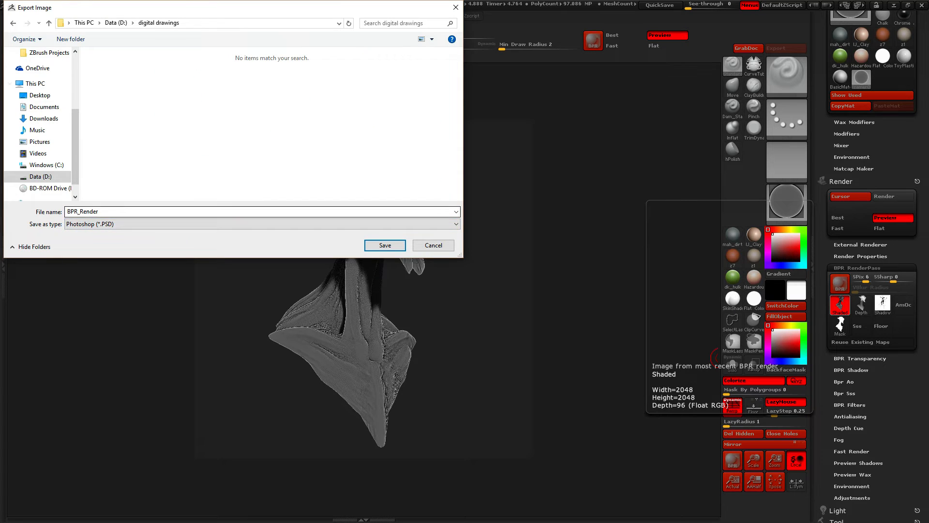
{"action": "left_click", "coordinate": [71, 39]}
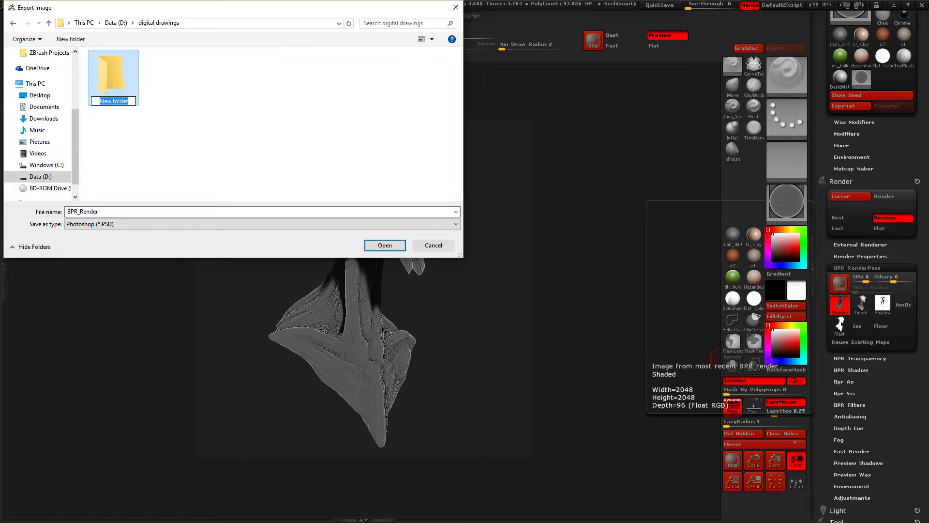
{"action": "type", "text": "Mantis"}
{"action": "key", "text": "Return"}
{"action": "key", "text": "Return"}
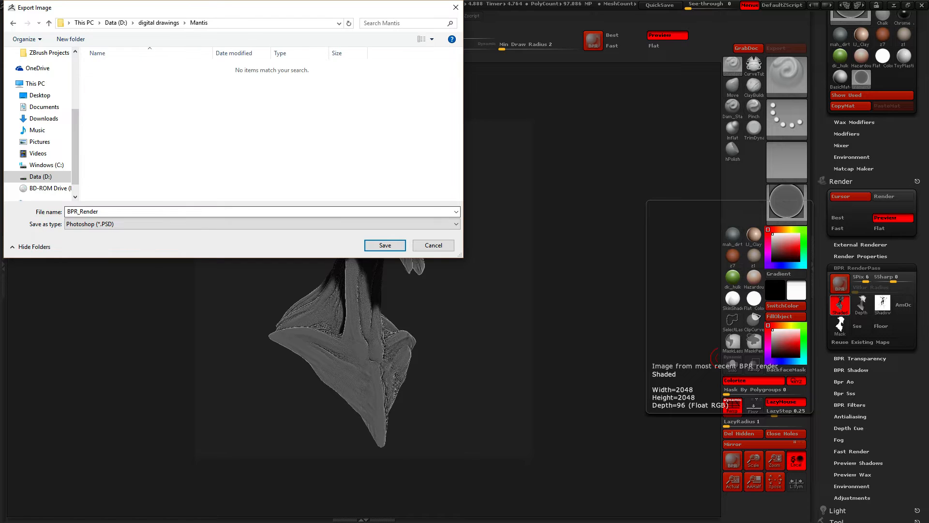
Save the shaded pass in the Mantis folder as Mantis_Shaded1 in Photoshop format
{"action": "type", "text": "Mantis_Shaded1"}
{"action": "left_click", "coordinate": [385, 245]}
Export the mask render pass to the Mantis folder as Mantis_Mask
{"action": "mouse_move", "coordinate": [841, 326]}
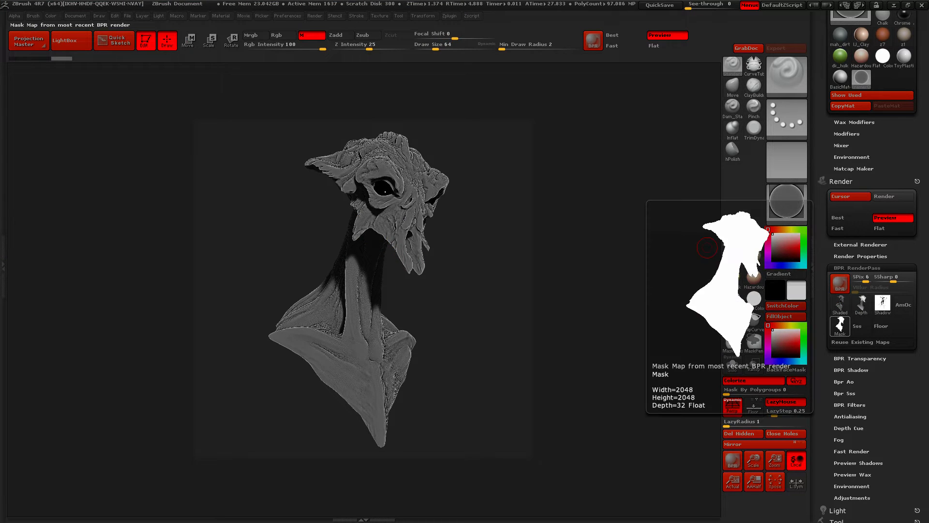
{"action": "left_click", "coordinate": [840, 325]}
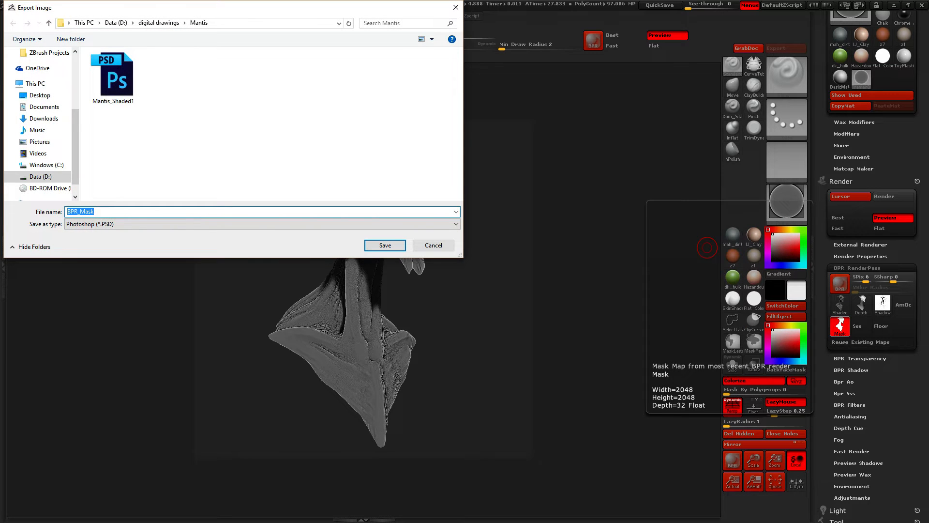
{"action": "type", "text": "Mantis"}
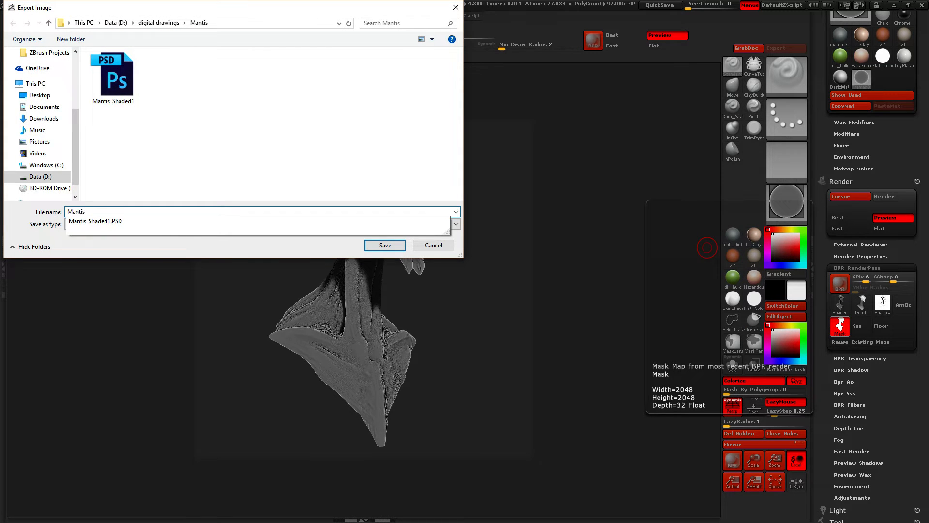
{"action": "type", "text": "_Mask"}
{"action": "key", "text": "Return"}
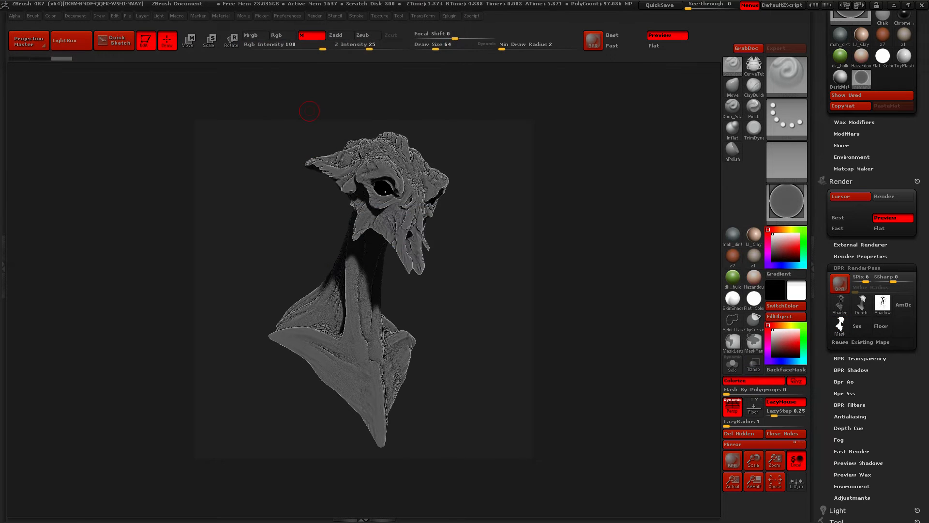
Export the depth render pass to the Mantis folder as Mantis_Depth
{"action": "mouse_move", "coordinate": [882, 304]}
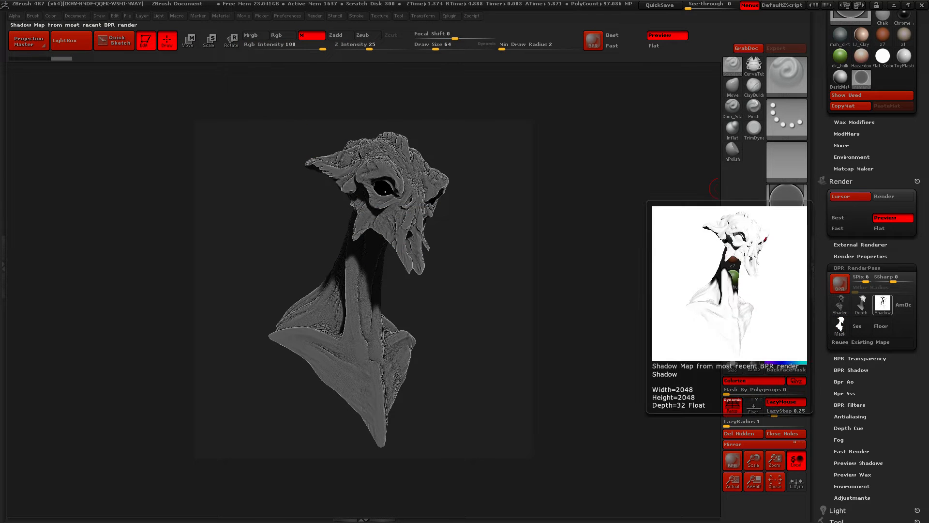
{"action": "left_click", "coordinate": [862, 304]}
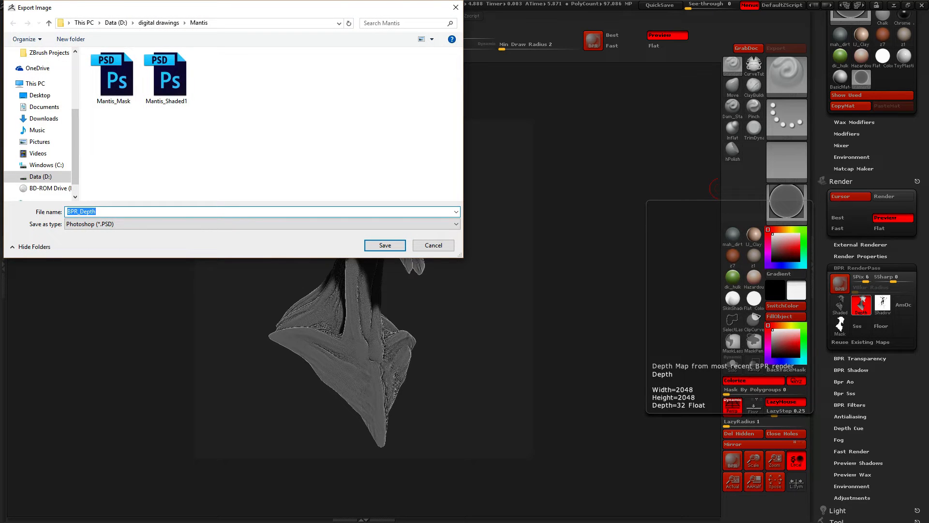
{"action": "type", "text": "Mandti"}
{"action": "key", "text": "BackSpace"}
{"action": "key", "text": "BackSpace"}
{"action": "key", "text": "BackSpace"}
{"action": "type", "text": "tis_"}
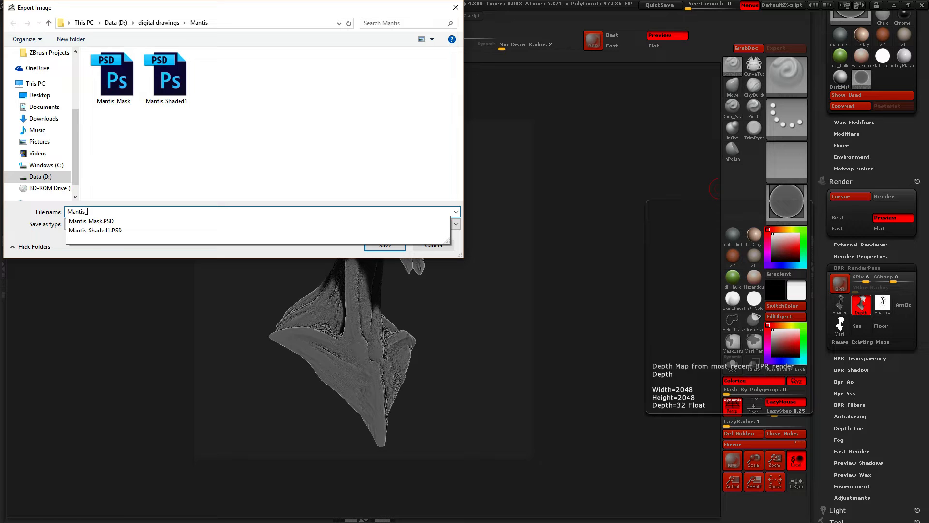
{"action": "type", "text": "Depth"}
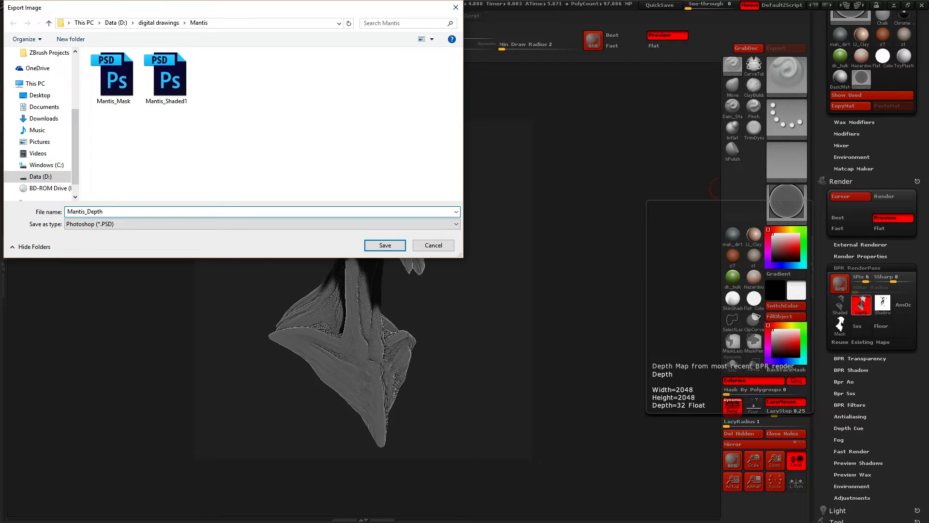
{"action": "key", "text": "Return"}
Export the shadow render pass to the Mantis folder as Mantis_Shadow
{"action": "left_click", "coordinate": [882, 304]}
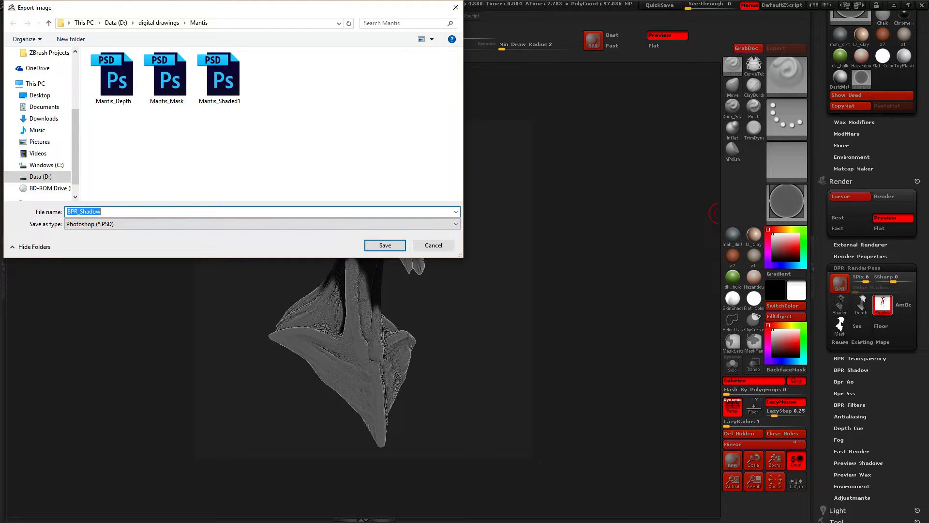
{"action": "type", "text": "M"}
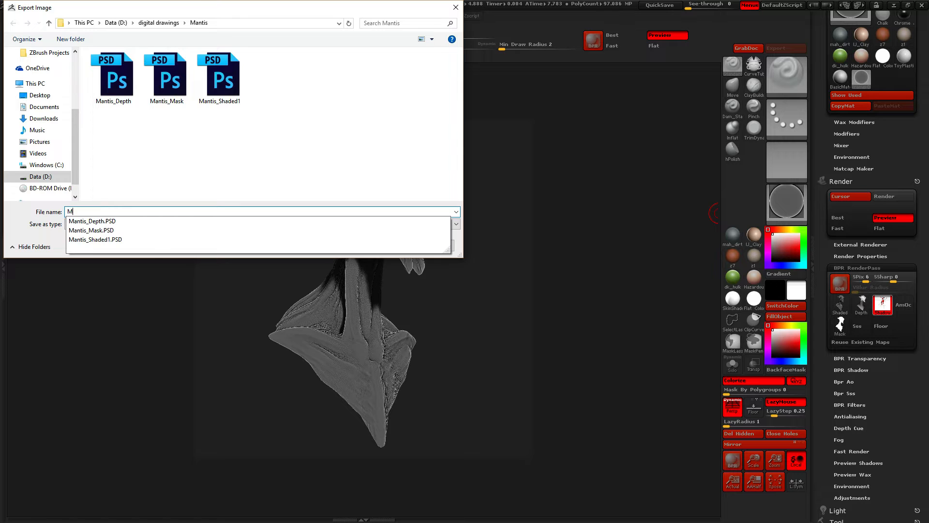
{"action": "type", "text": "antis_Shadow"}
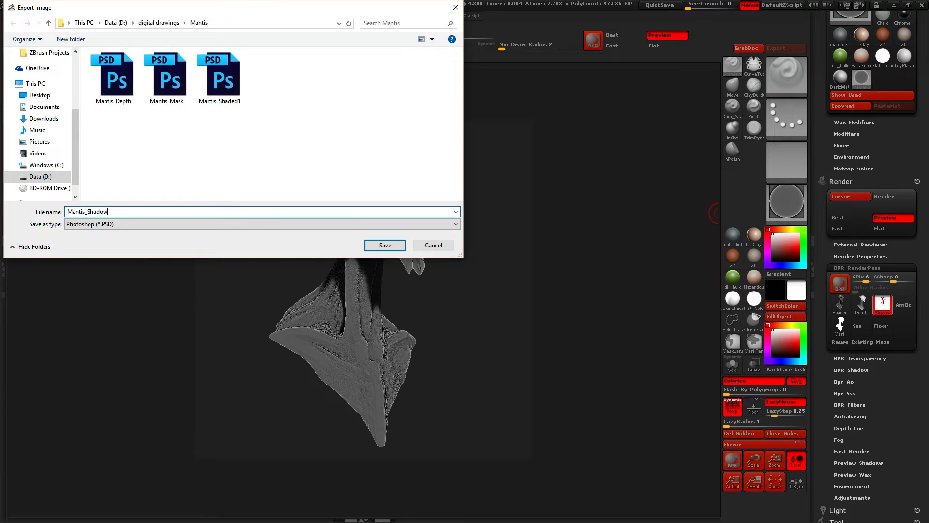
{"action": "key", "text": "Return"}
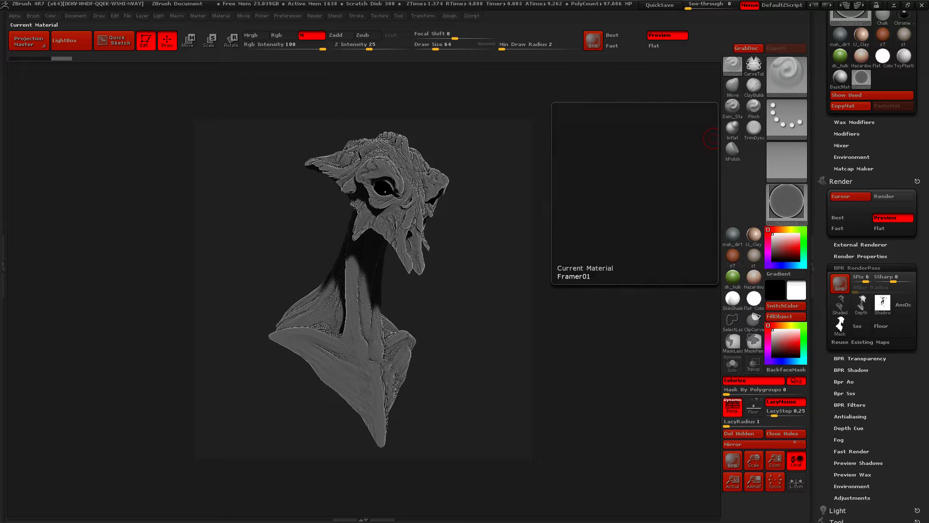
Fill the mantis body with the Framer02 material and run a BPR render
{"action": "left_click", "coordinate": [786, 201]}
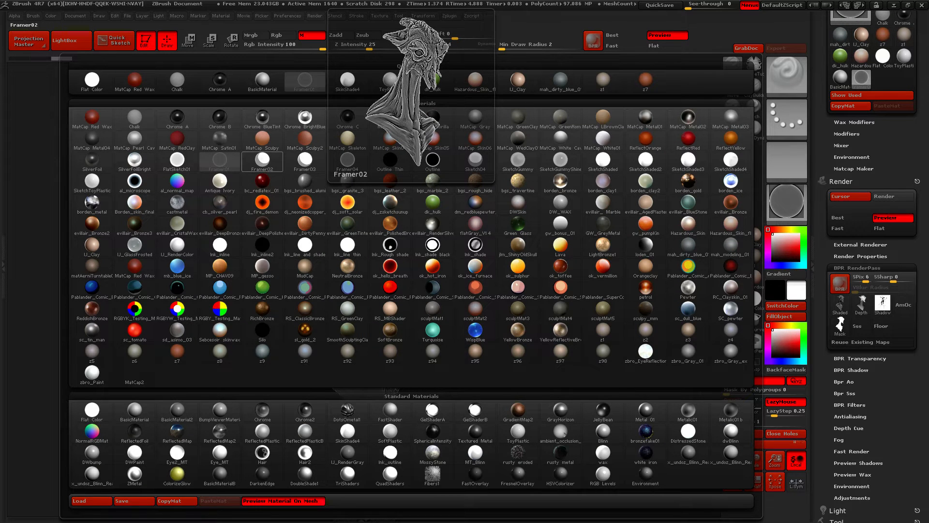
{"action": "left_click", "coordinate": [263, 160]}
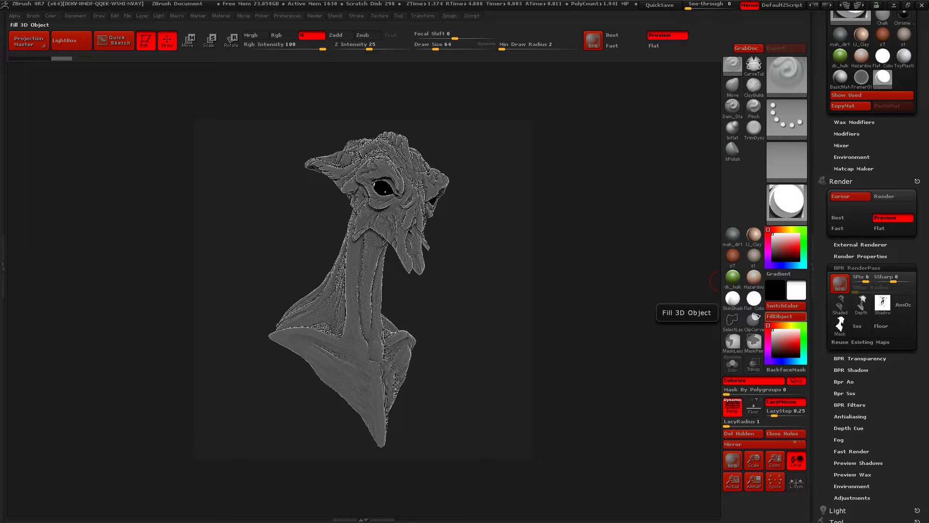
{"action": "left_click", "coordinate": [786, 316]}
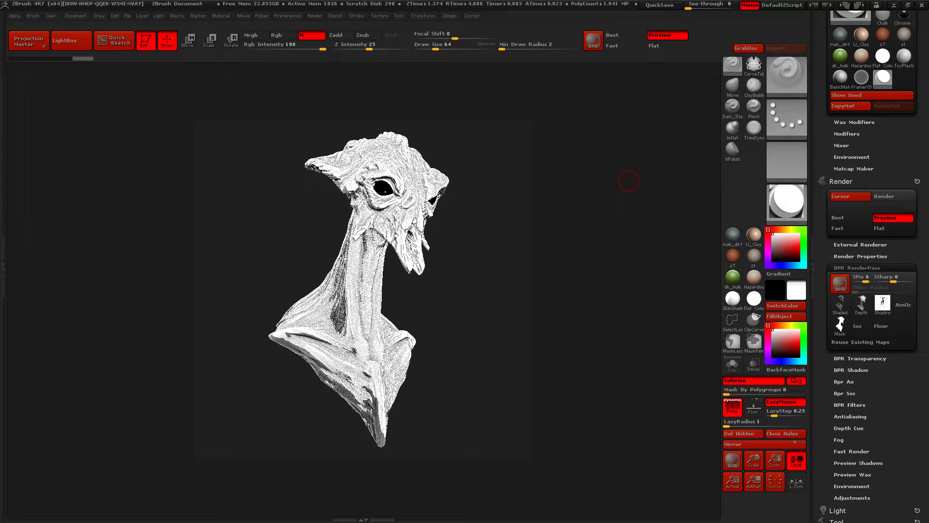
{"action": "key", "text": "shift+r"}
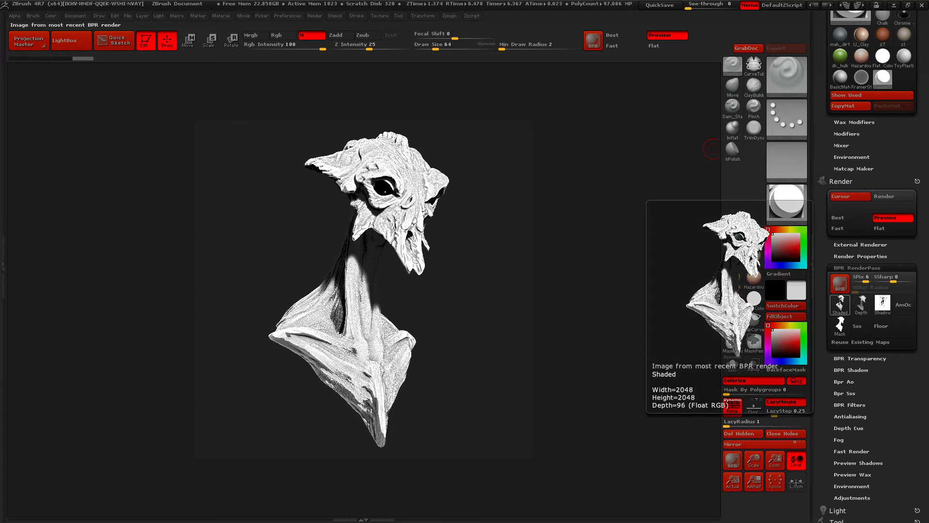
Export the shaded pass of the Framer02 render to the Mantis folder as Mantis_Framer2
{"action": "left_click", "coordinate": [840, 304]}
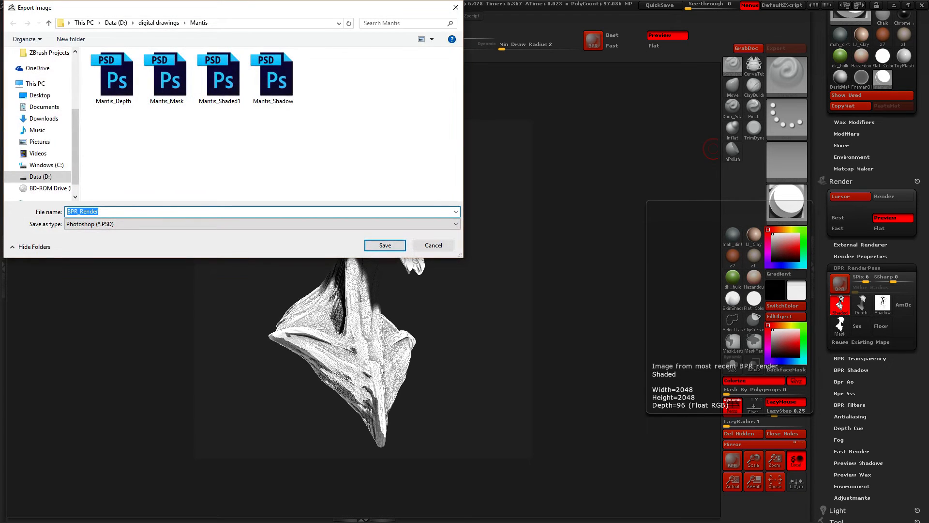
{"action": "type", "text": "Mantis_"}
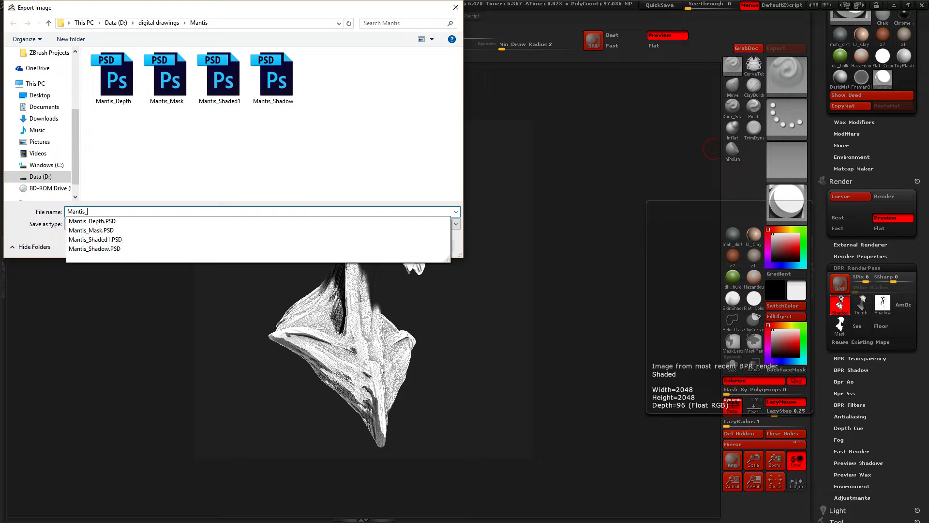
{"action": "type", "text": "Framer"}
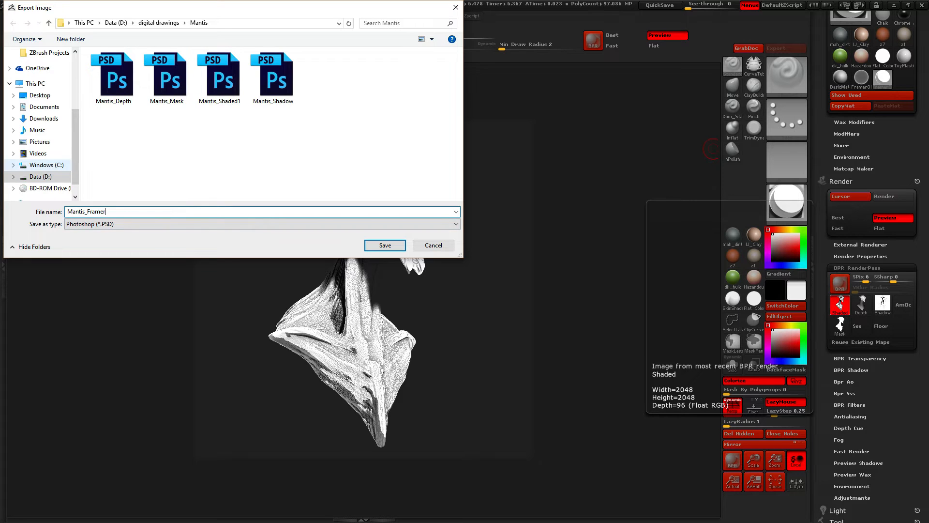
{"action": "type", "text": "2"}
{"action": "left_click", "coordinate": [385, 245]}
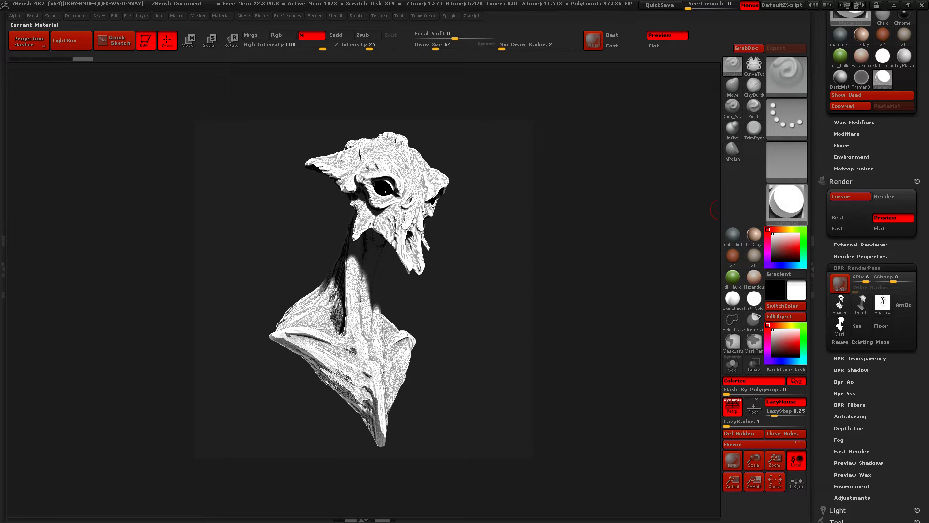
Fill the mantis body with the SketchShaded3 material and run a BPR render
{"action": "left_click", "coordinate": [787, 201]}
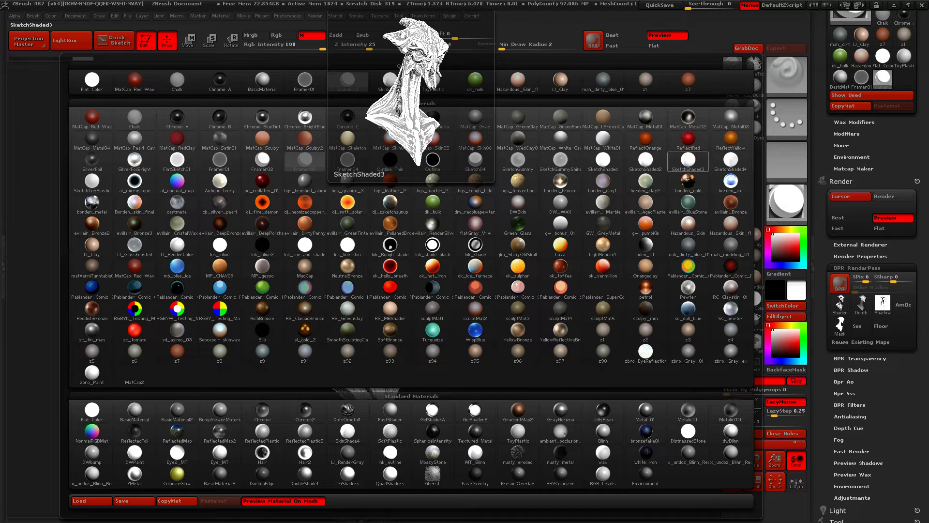
{"action": "left_click", "coordinate": [688, 160]}
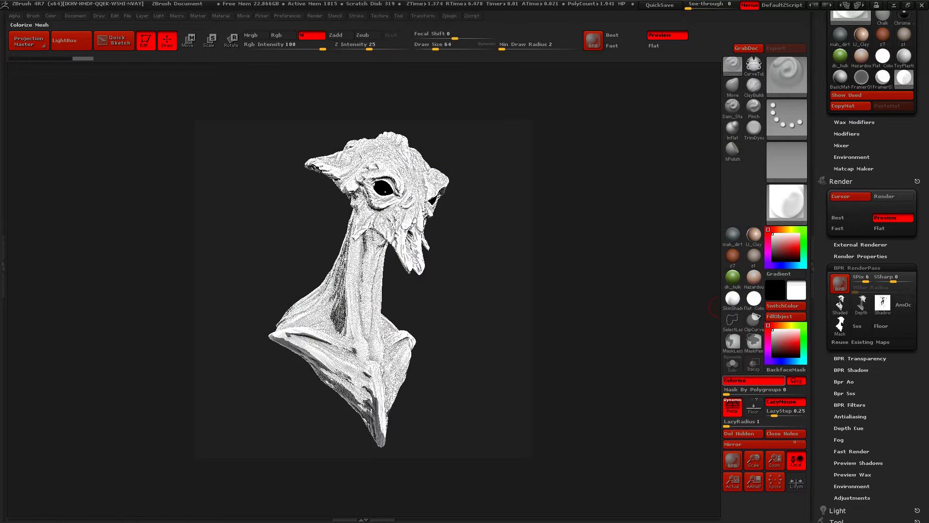
{"action": "left_click", "coordinate": [786, 317]}
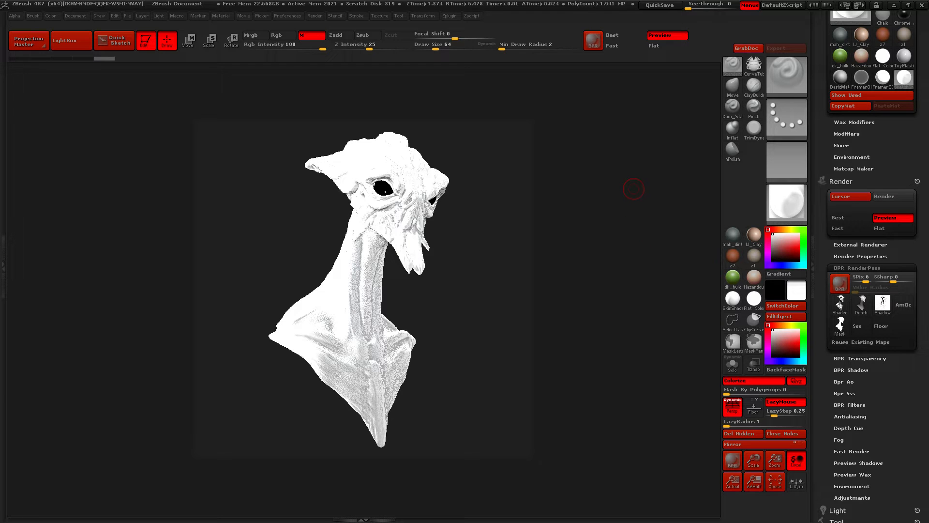
{"action": "key", "text": "shift+r"}
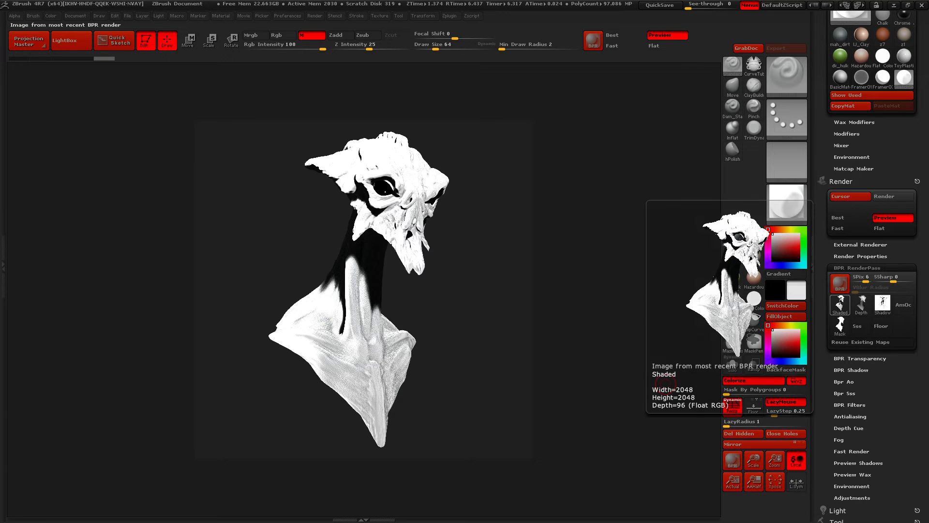
Export the shaded pass of the SketchShaded3 render to the Mantis folder as Mantis_Sketch4
{"action": "left_click", "coordinate": [840, 304]}
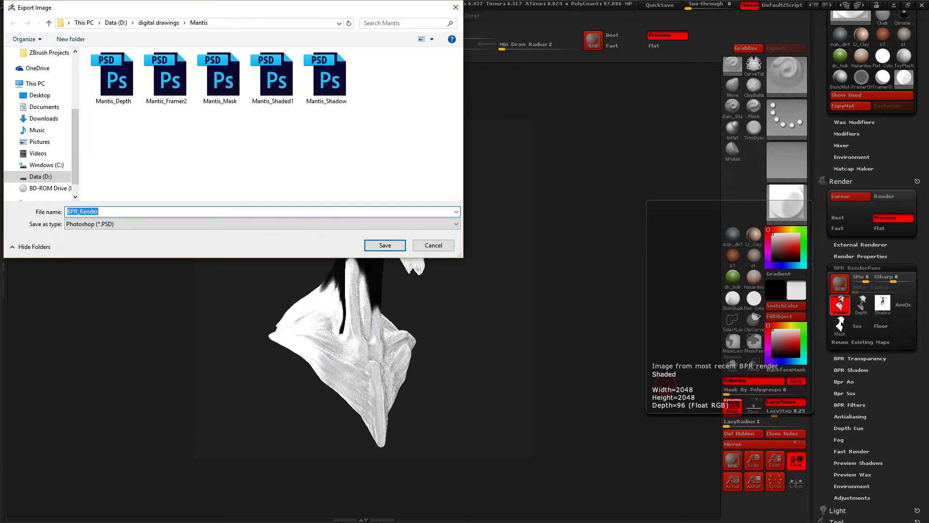
{"action": "type", "text": "Mantis_S"}
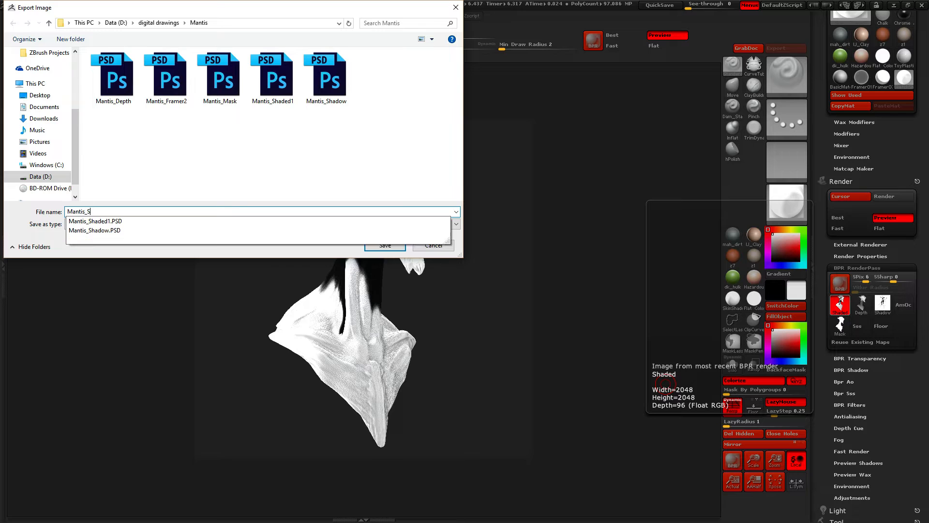
{"action": "type", "text": "kethch"}
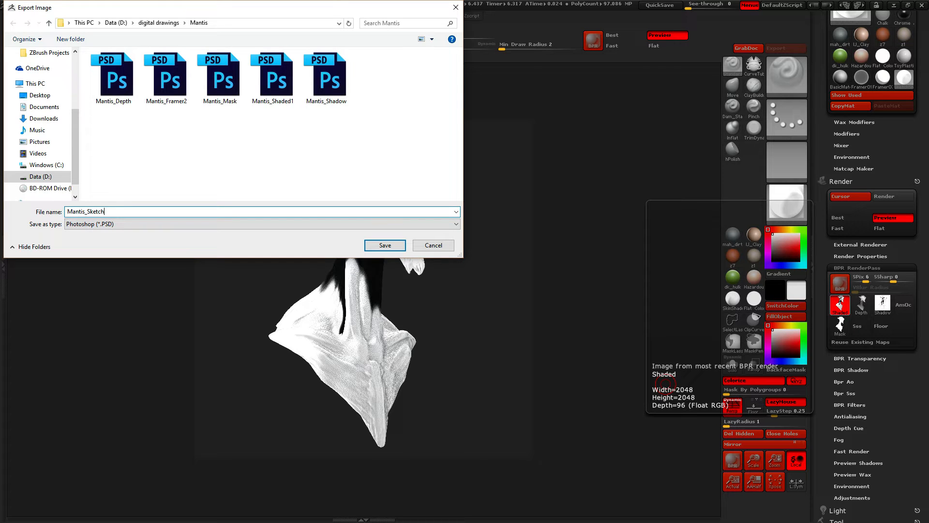
{"action": "type", "text": "4"}
{"action": "key", "text": "Return"}
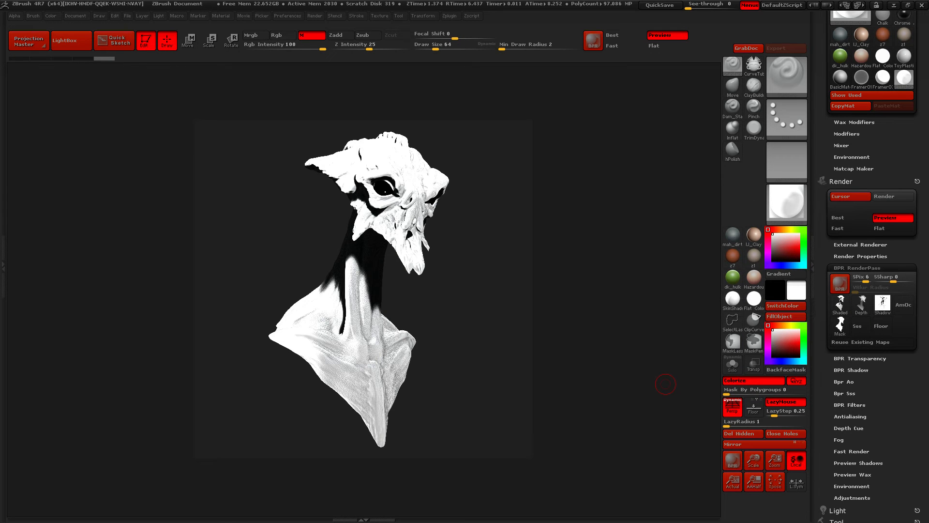
Fill the mantis body with the SketchGummyShiney material and run a BPR render
{"action": "left_click", "coordinate": [787, 201]}
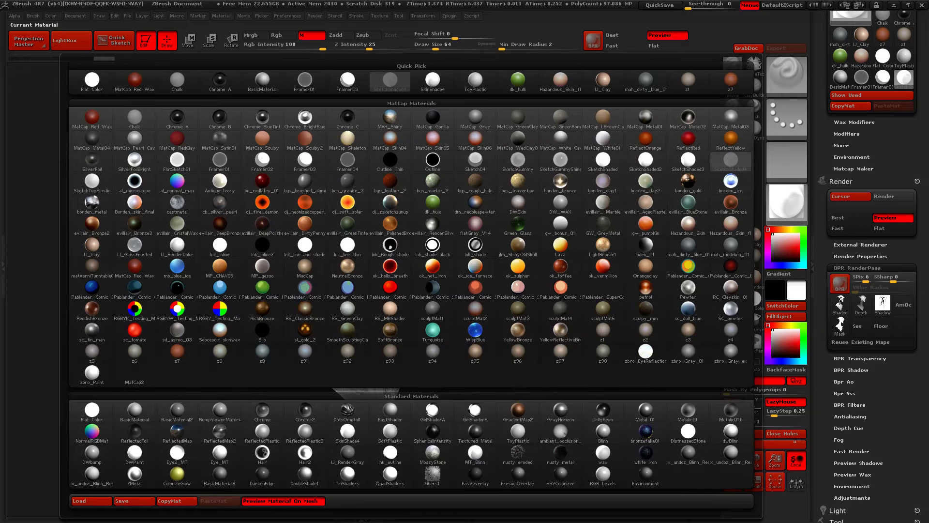
{"action": "mouse_move", "coordinate": [561, 161]}
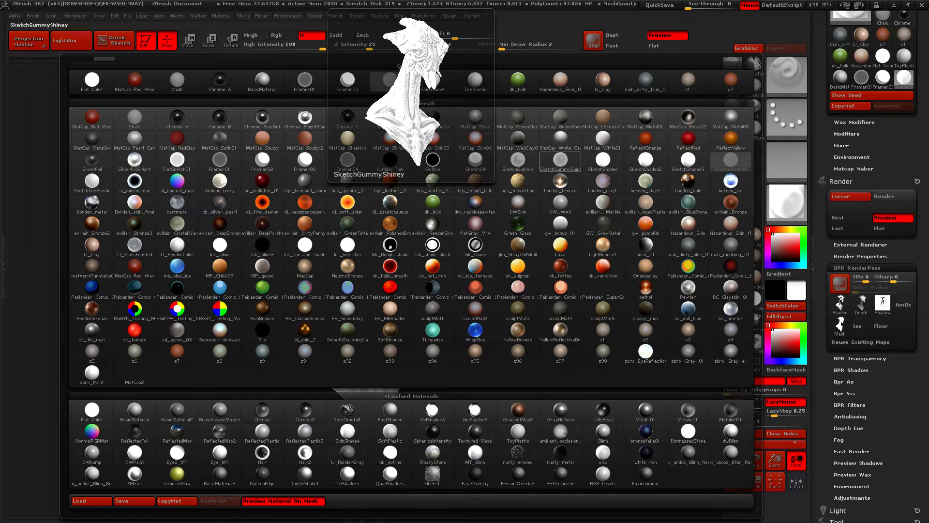
{"action": "left_click", "coordinate": [561, 160]}
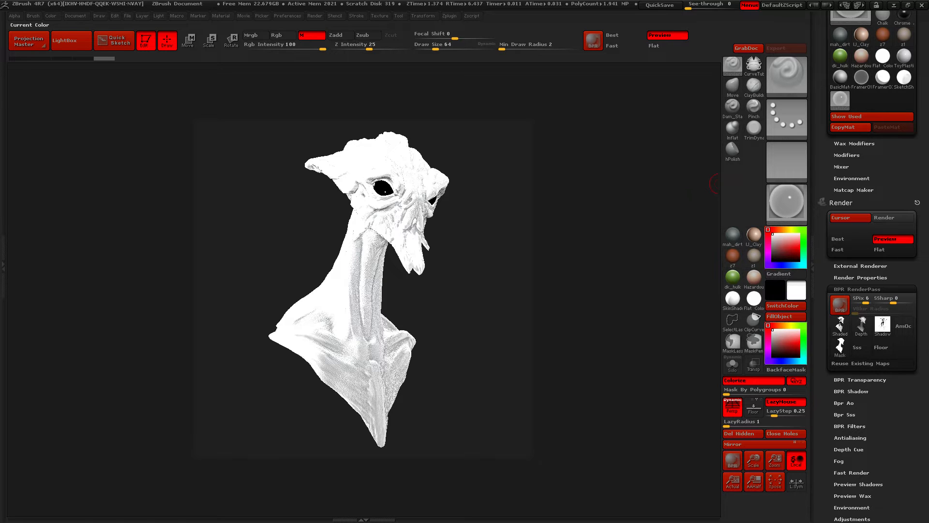
{"action": "mouse_move", "coordinate": [787, 201]}
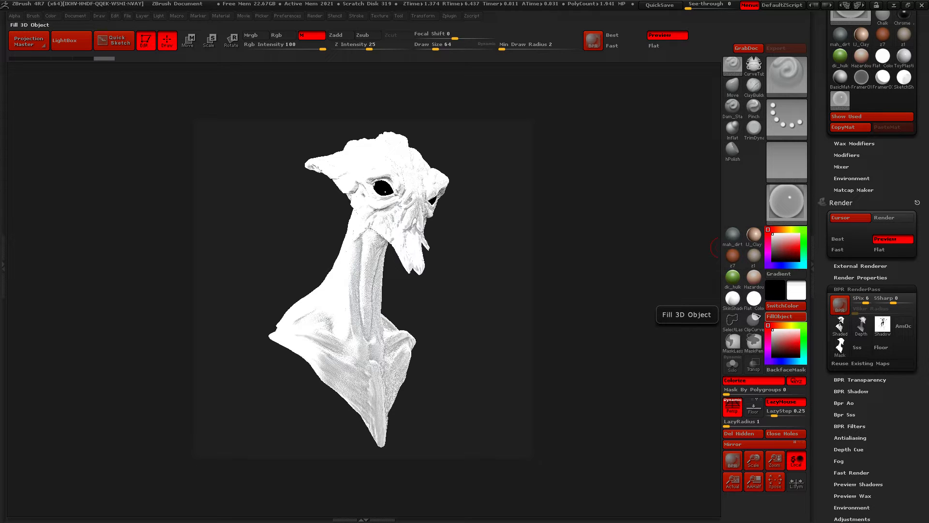
{"action": "left_click", "coordinate": [786, 317]}
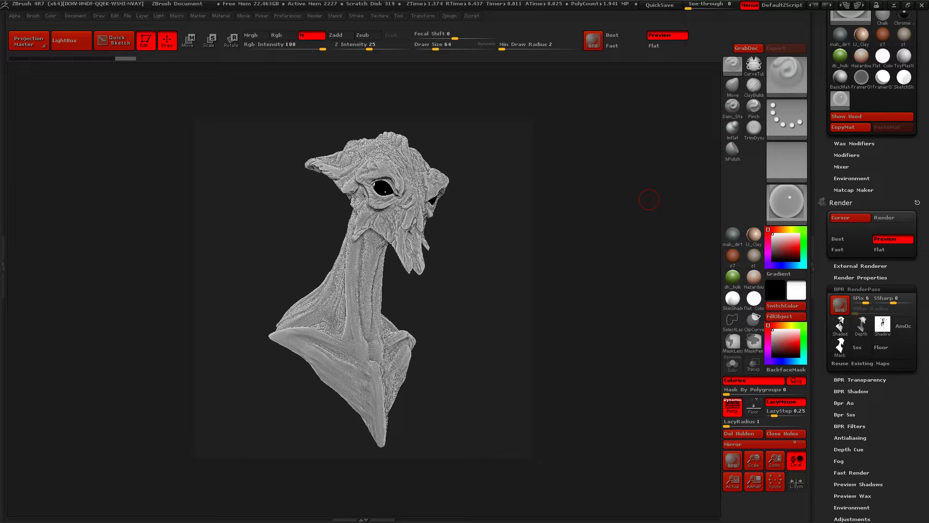
{"action": "key", "text": "shift+r"}
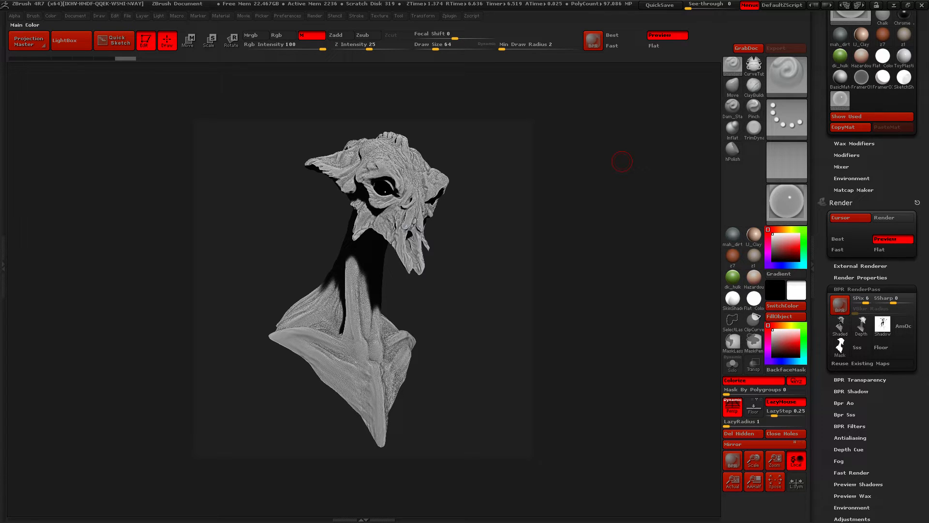
Export the shaded pass of the SketchGummyShiney render to the Mantis folder as Mantis_Sketch_Gloss
{"action": "left_click", "coordinate": [840, 326]}
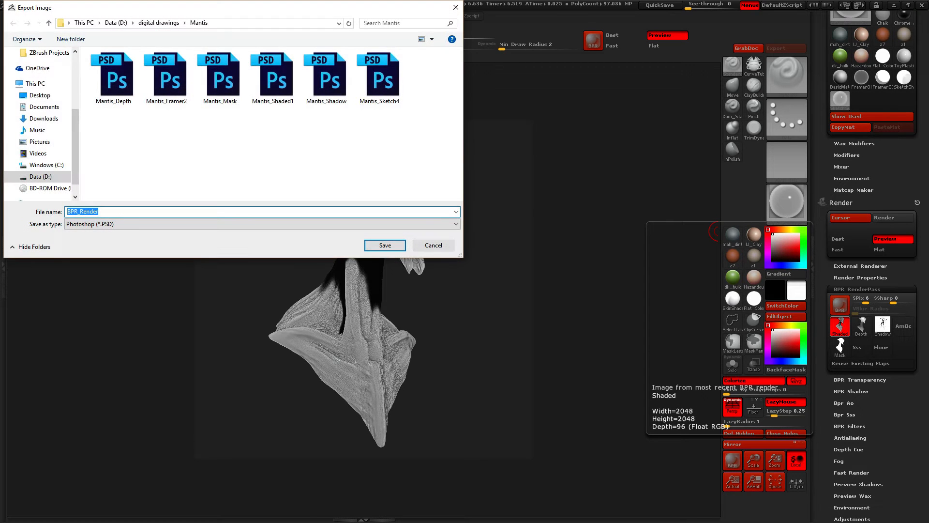
{"action": "type", "text": "Man"}
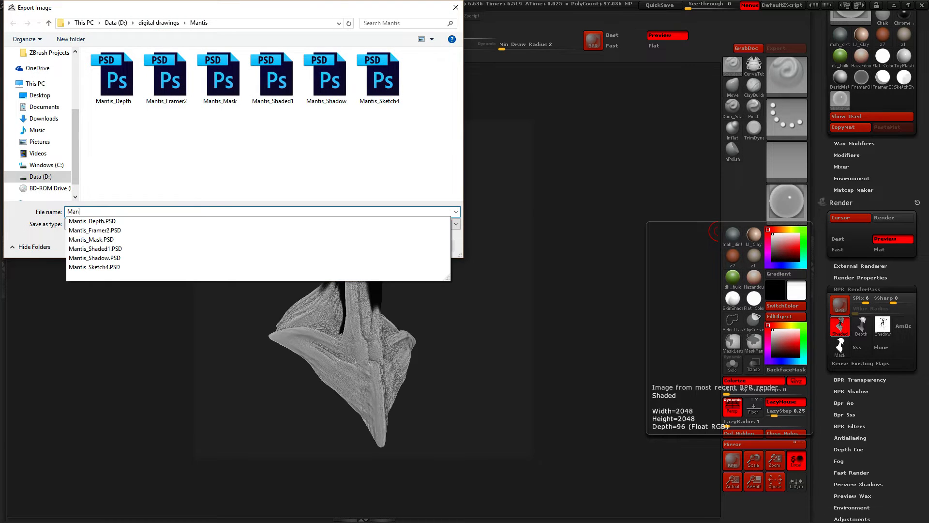
{"action": "type", "text": "tis_Sketch"}
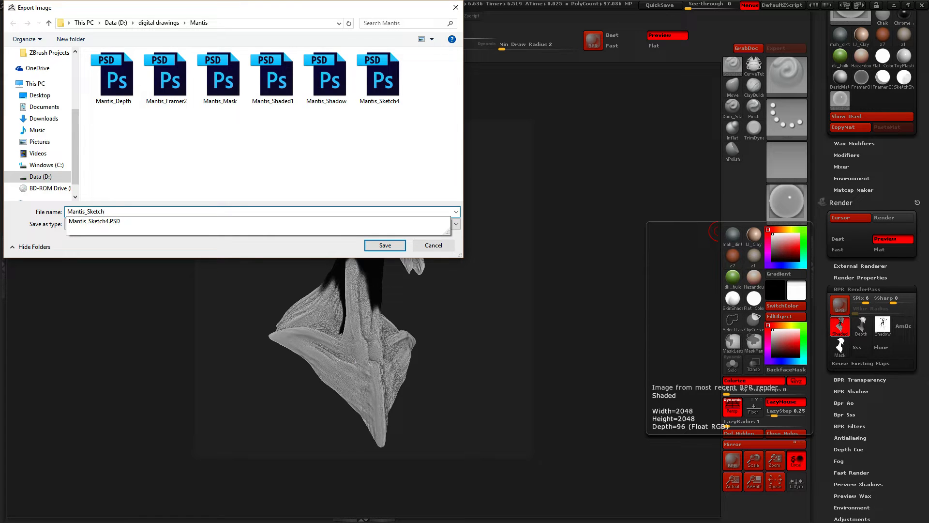
{"action": "type", "text": "_S"}
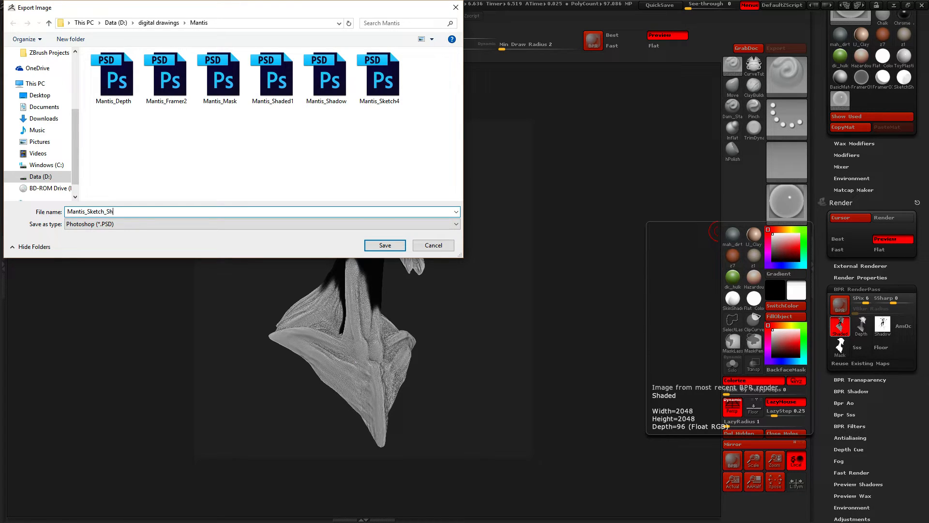
{"action": "key", "text": "BackSpace"}
{"action": "type", "text": "Glow"}
{"action": "key", "text": "Return"}
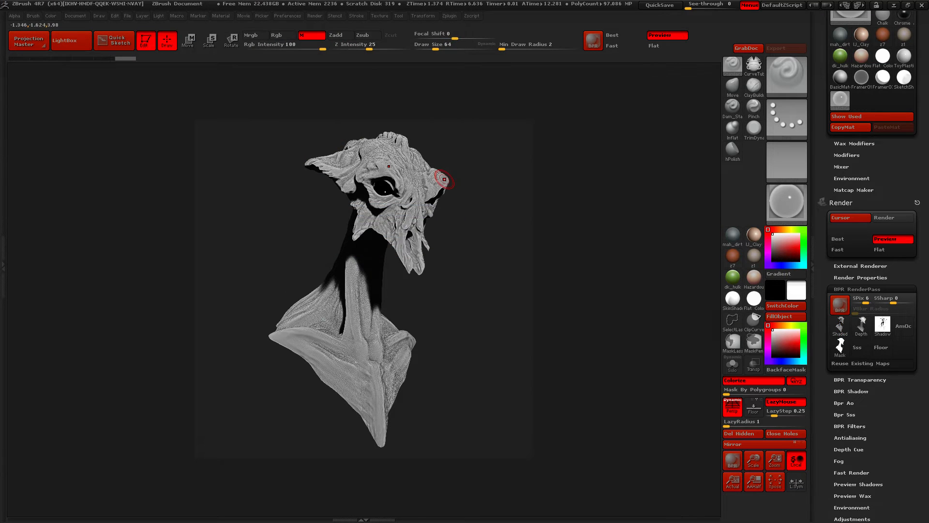
Fill the mantis body with the cb_silver_pearl material and run a BPR render
{"action": "left_click", "coordinate": [787, 201]}
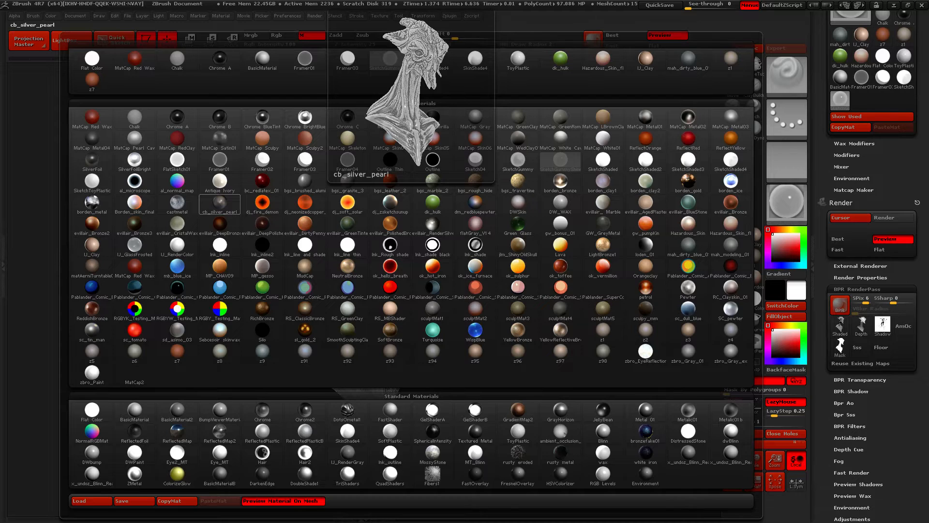
{"action": "left_click", "coordinate": [220, 202]}
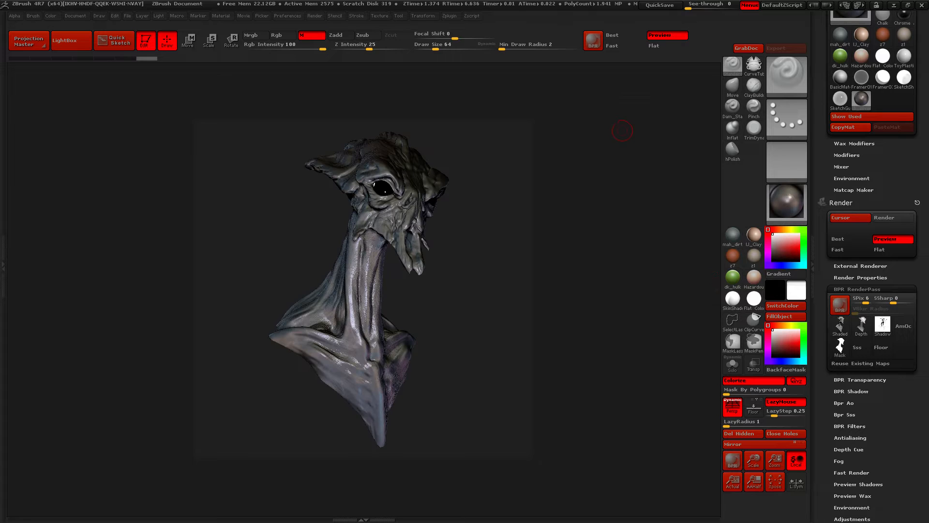
{"action": "key", "text": "shift+r"}
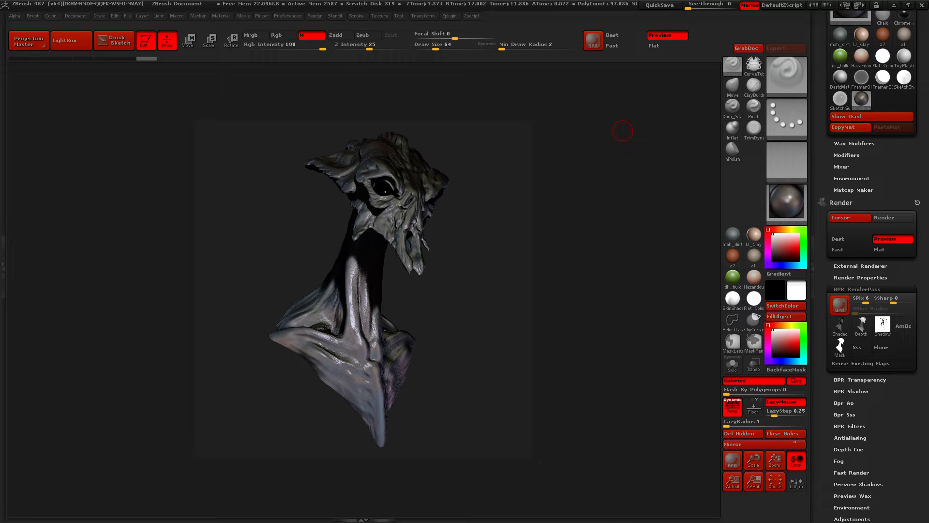
Export the shaded pass of the cb_silver_pearl render to the Mantis folder as Mantis_Gloss2
{"action": "left_click", "coordinate": [841, 326]}
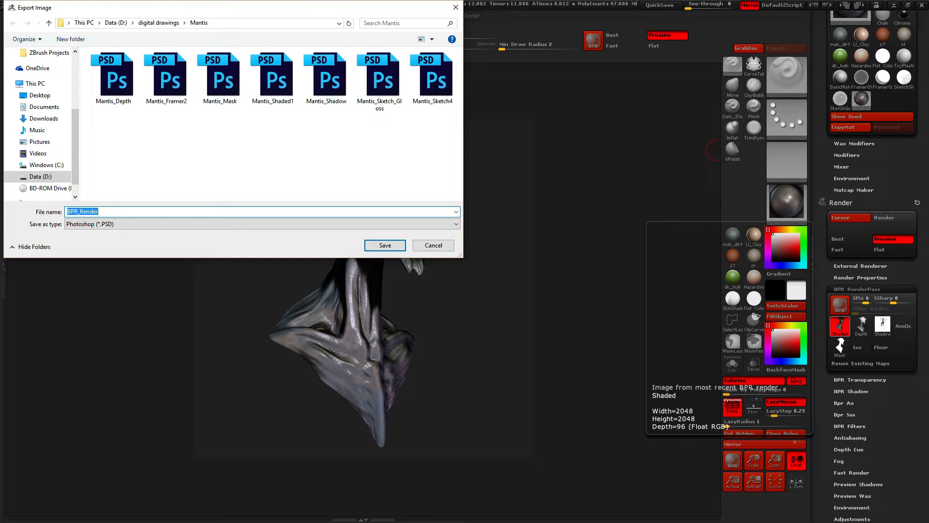
{"action": "type", "text": "Manti"}
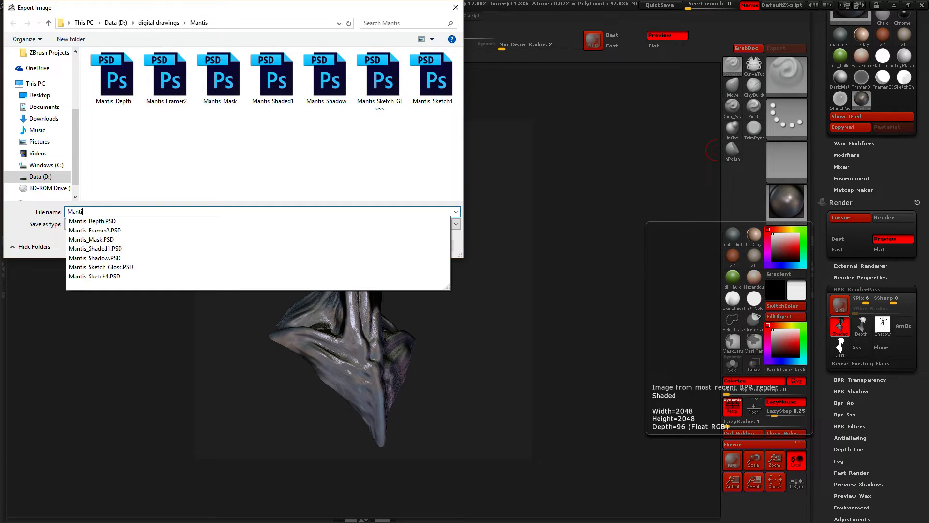
{"action": "type", "text": "s_Gloss2"}
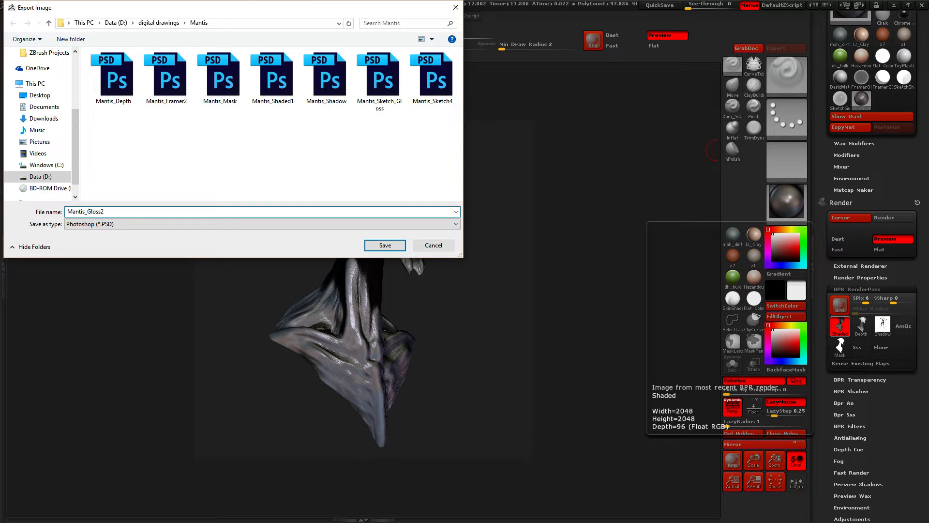
{"action": "key", "text": "Return"}
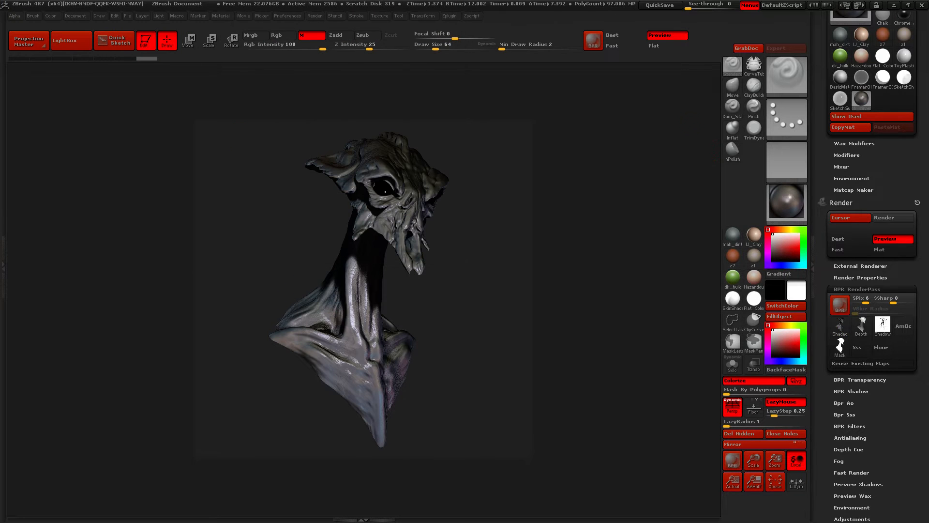
Fill the mantis body with the Ink_line thin material and run a BPR render
{"action": "left_click", "coordinate": [786, 201]}
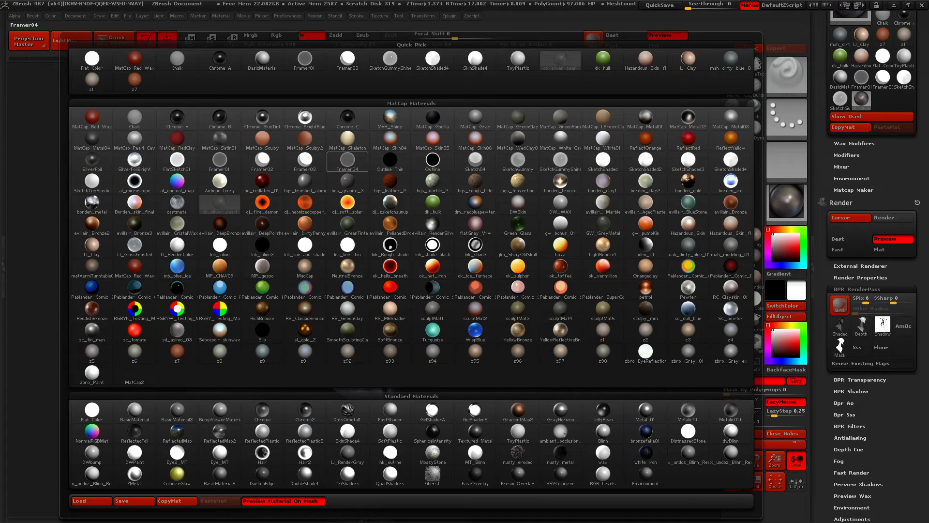
{"action": "mouse_move", "coordinate": [348, 159]}
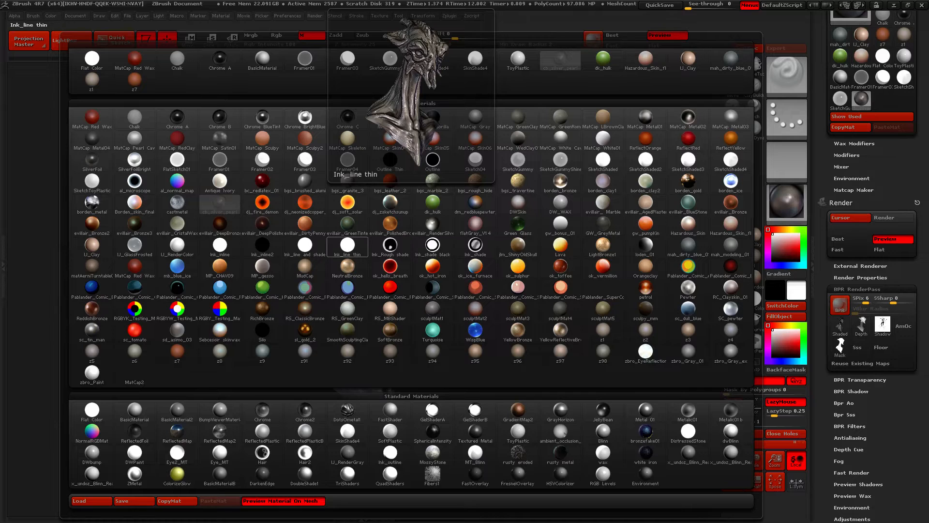
{"action": "left_click", "coordinate": [347, 246]}
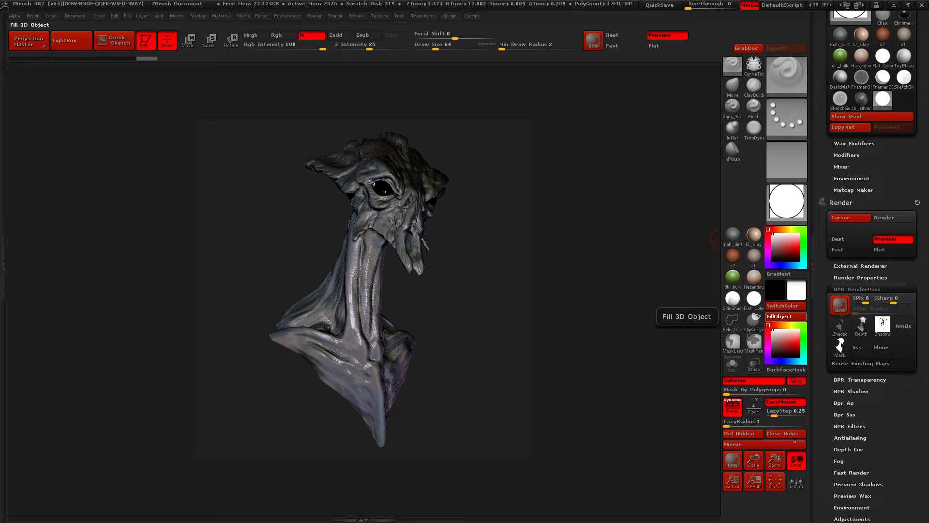
{"action": "left_click", "coordinate": [780, 316]}
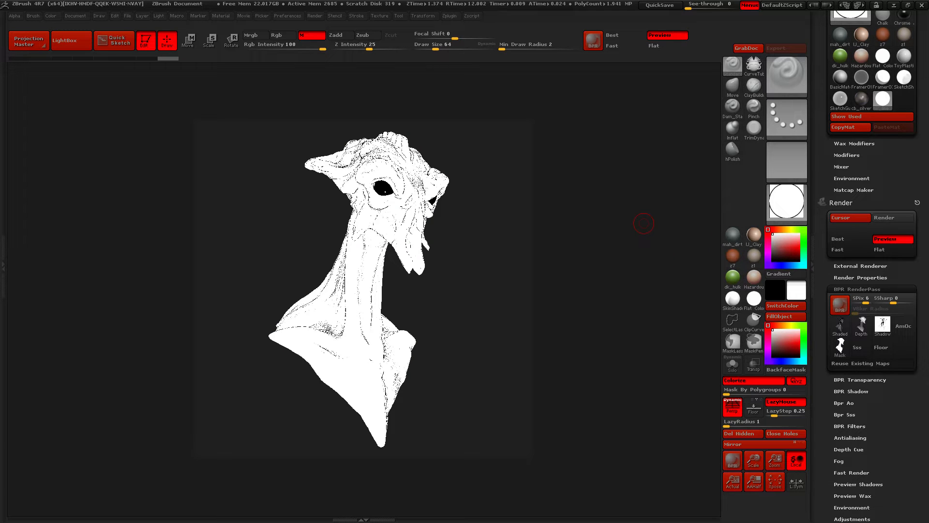
{"action": "key", "text": "shift+r"}
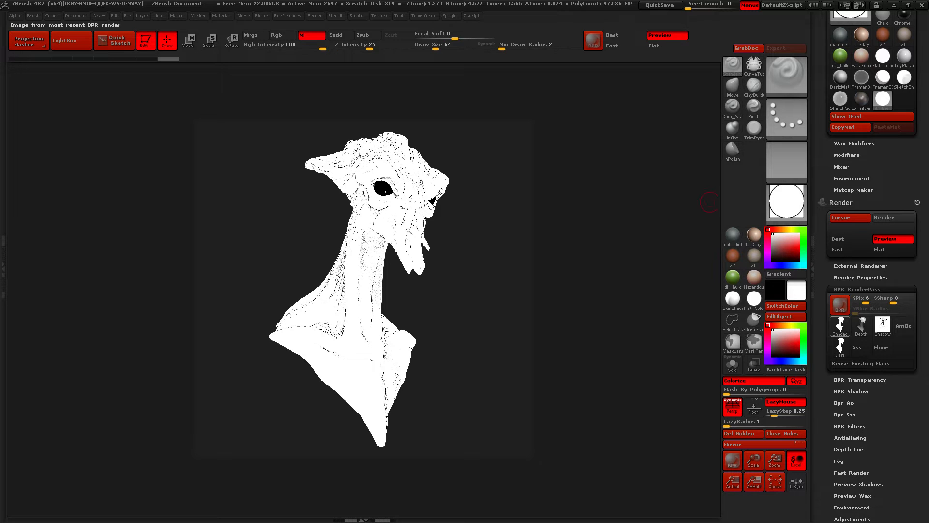
Export the shaded pass of the Ink_line thin render to the Mantis folder as Mantis_Line1
{"action": "left_click", "coordinate": [840, 325]}
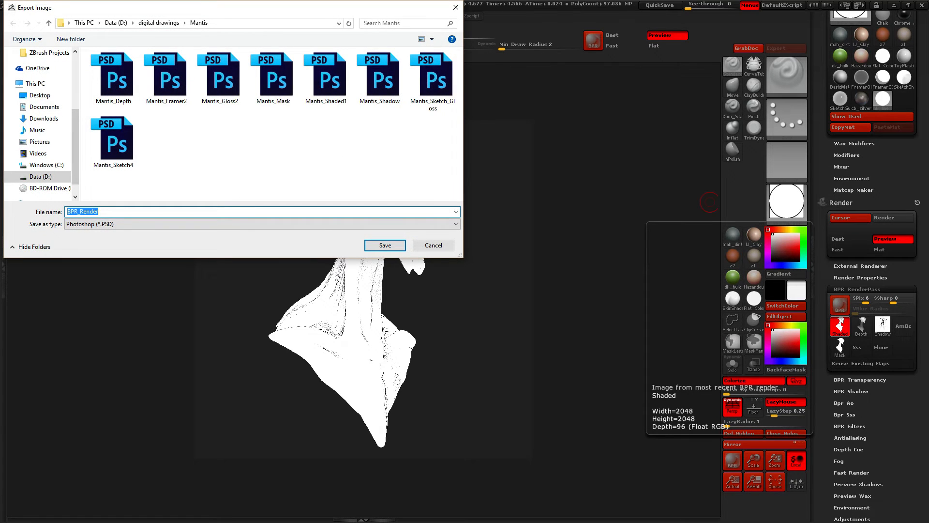
{"action": "type", "text": "Mantis_"}
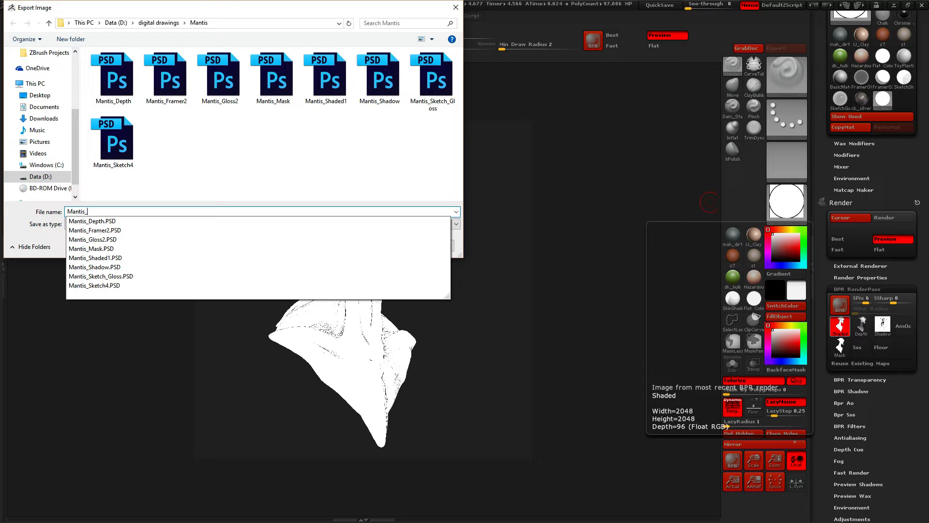
{"action": "type", "text": "Line1"}
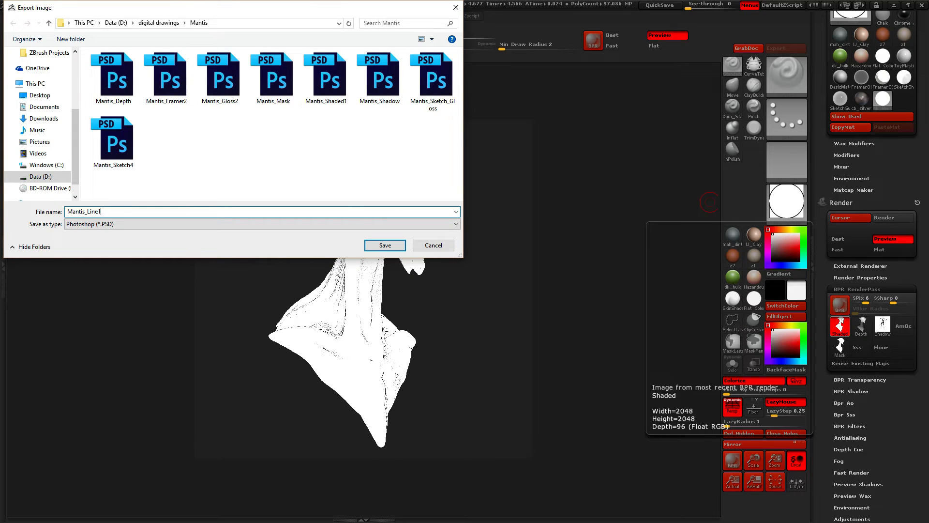
{"action": "key", "text": "Return"}
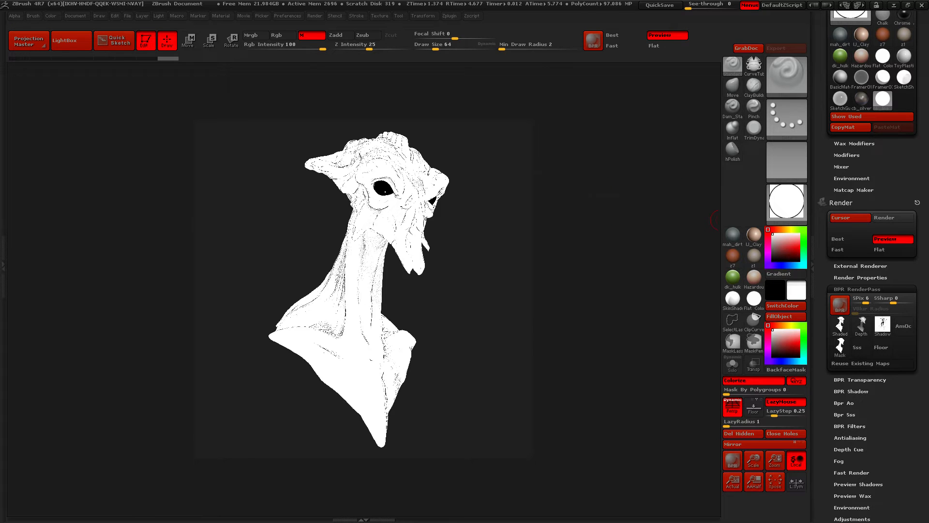
Fill the mantis body with the Pablander_SuperC… matcap material and run a BPR render
{"action": "left_click", "coordinate": [786, 201]}
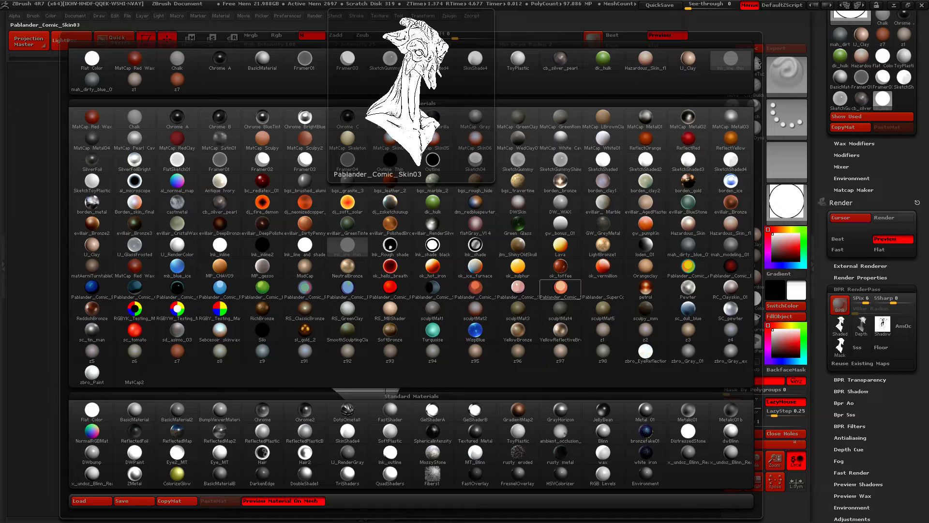
{"action": "left_click", "coordinate": [603, 290]}
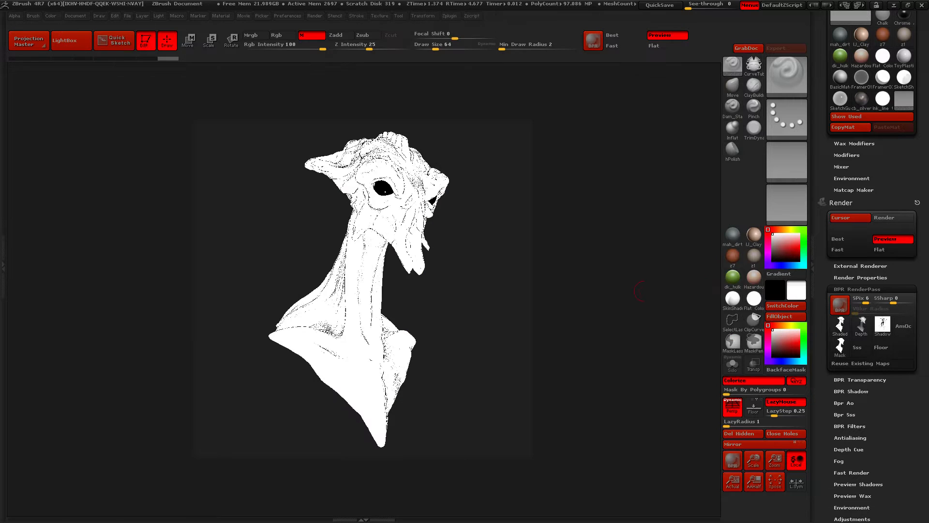
{"action": "left_click", "coordinate": [780, 317]}
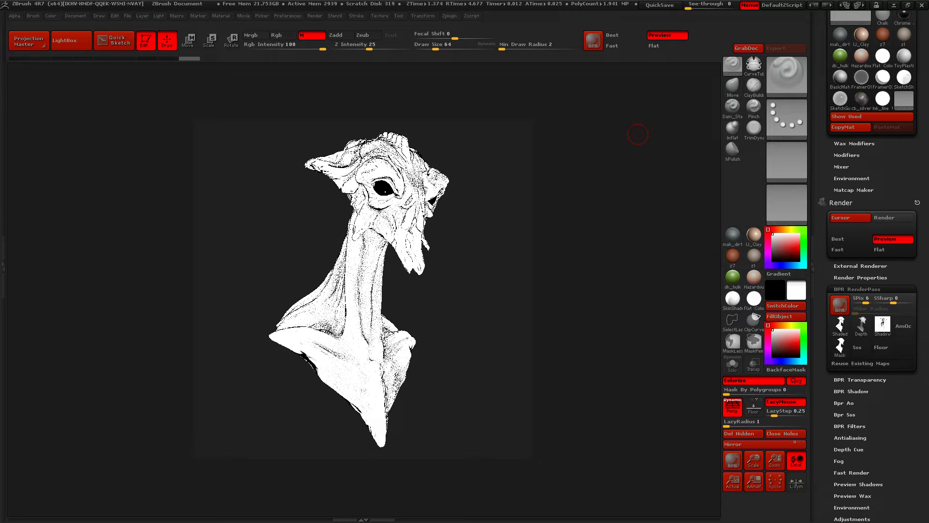
{"action": "key", "text": "shift+r"}
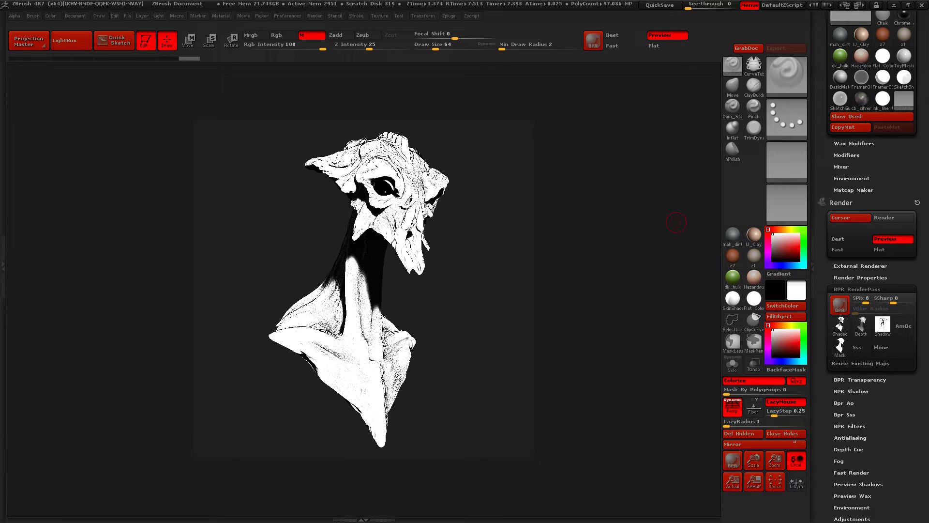
Turn off Shadows in the render properties and run a new BPR render of the Pablander_SuperComic mantis
{"action": "scroll", "coordinate": [871, 266], "scroll_direction": "up", "scroll_amount": 3}
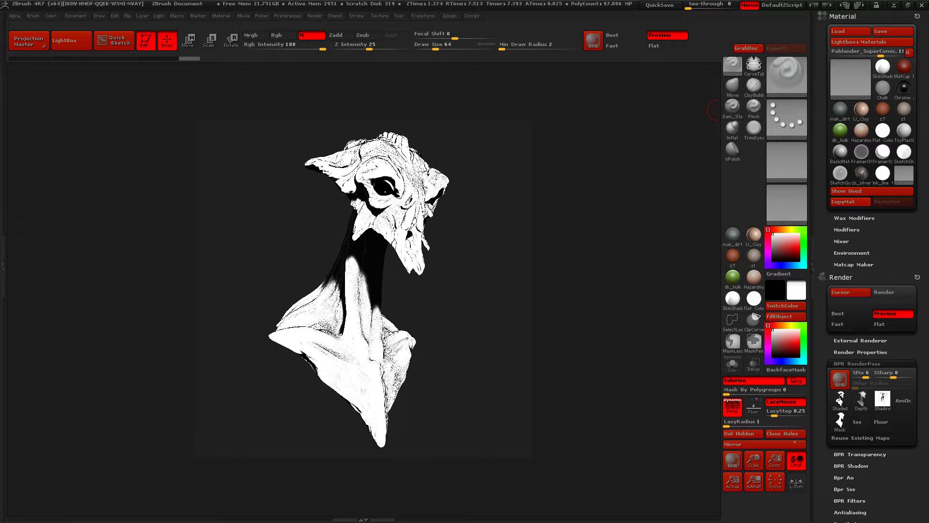
{"action": "mouse_move", "coordinate": [841, 420]}
{"action": "left_click", "coordinate": [851, 466]}
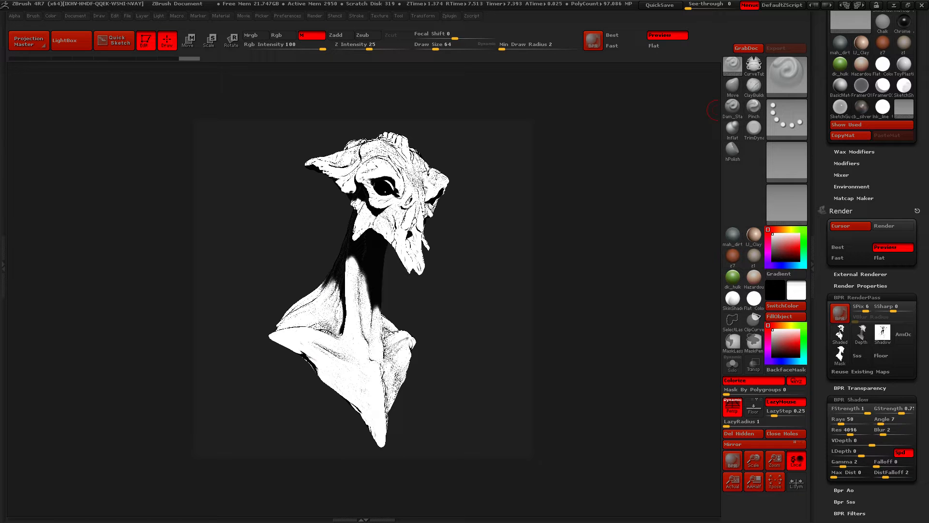
{"action": "left_click", "coordinate": [861, 285]}
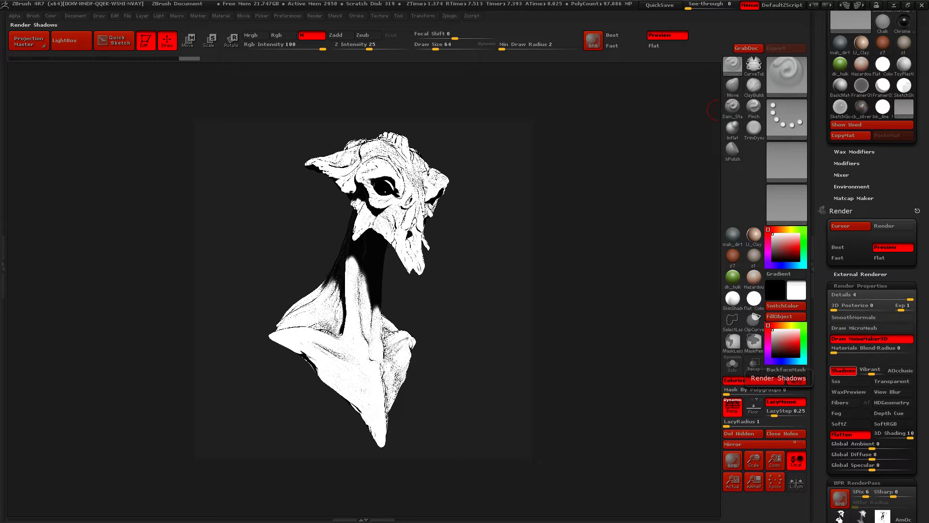
{"action": "left_click", "coordinate": [843, 371]}
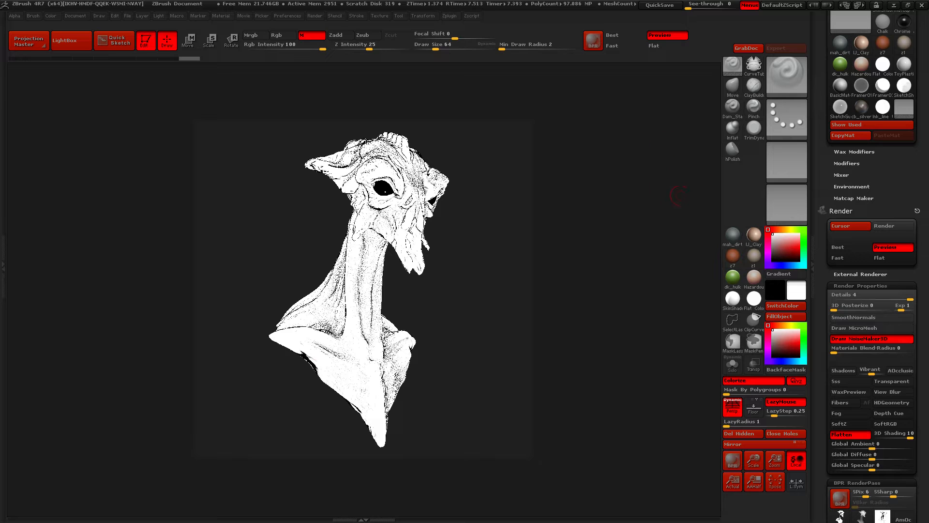
{"action": "left_click_drag", "start_coordinate": [921, 300], "coordinate": [921, 136]}
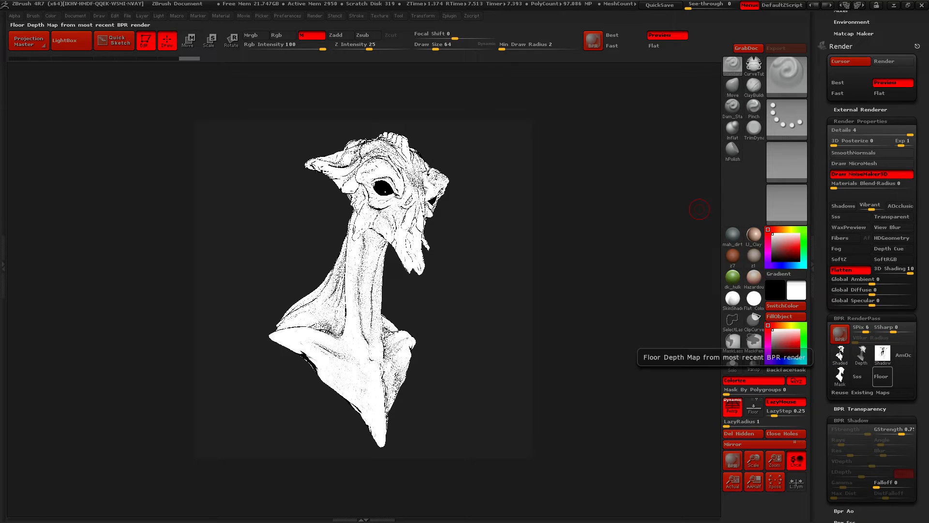
{"action": "mouse_move", "coordinate": [883, 354]}
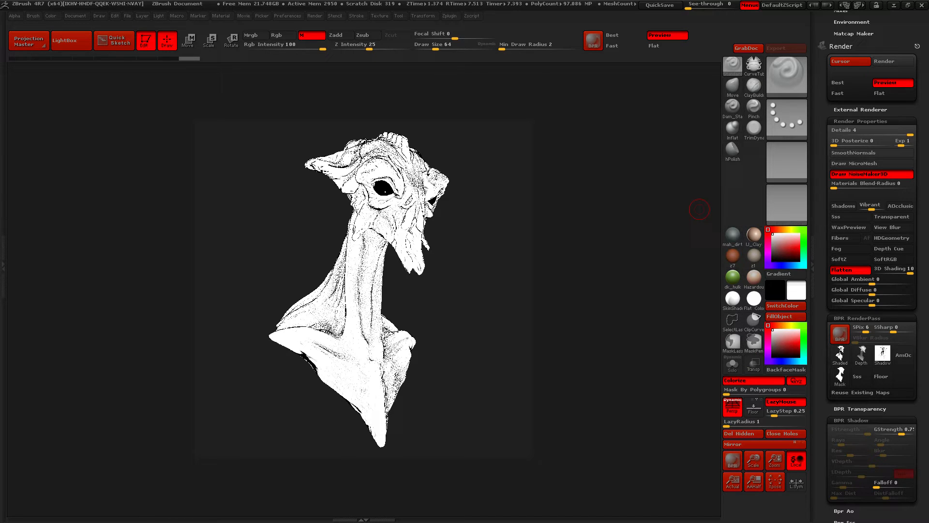
{"action": "left_click", "coordinate": [861, 122]}
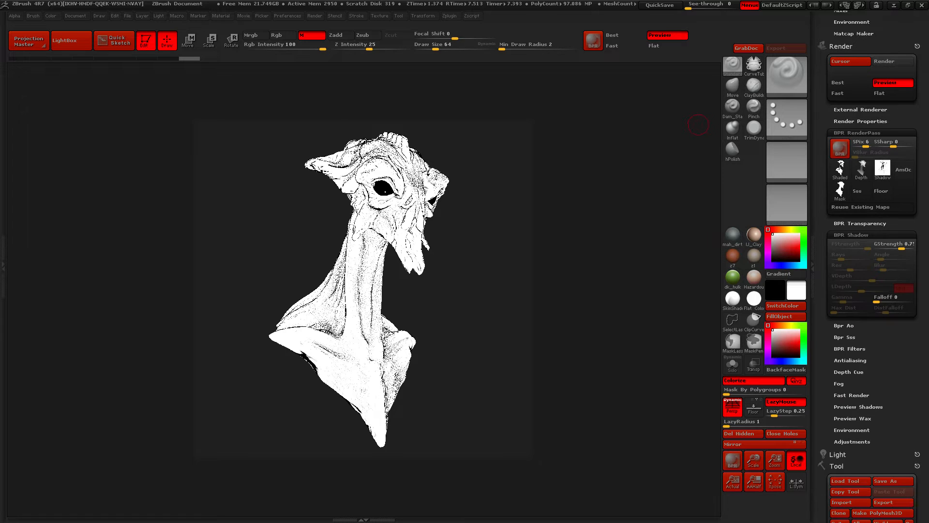
{"action": "key", "text": "shift+r"}
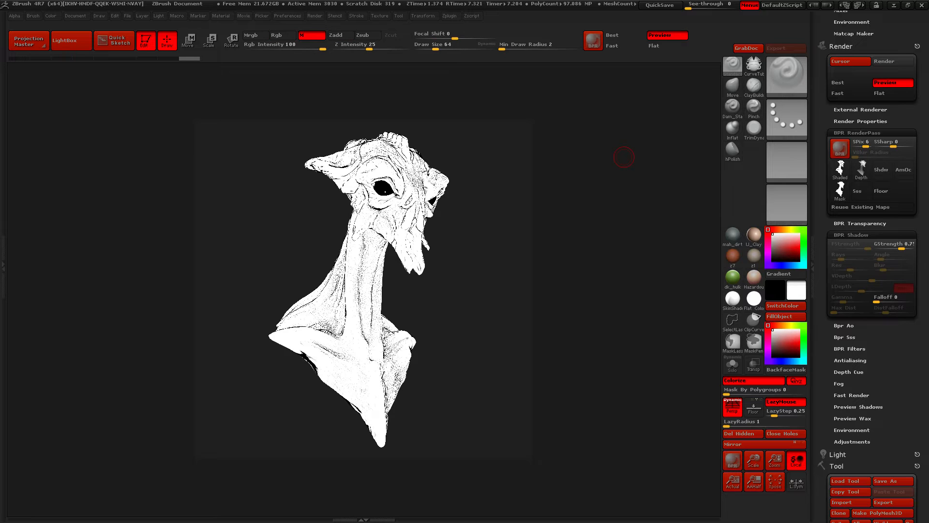
Export the shaded pass of the shadowless Pablander_SuperComic render to the Mantis folder as Mantis_Line2
{"action": "left_click", "coordinate": [841, 167]}
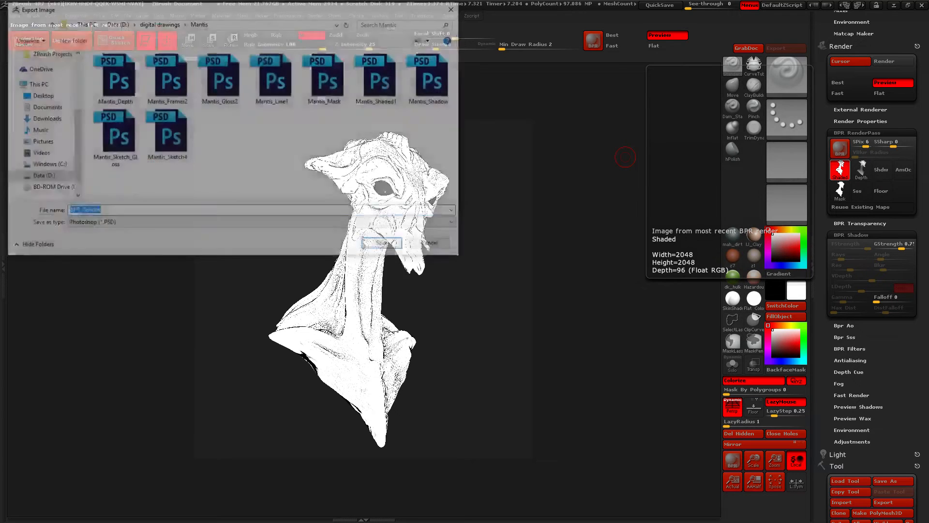
{"action": "type", "text": "Ma"}
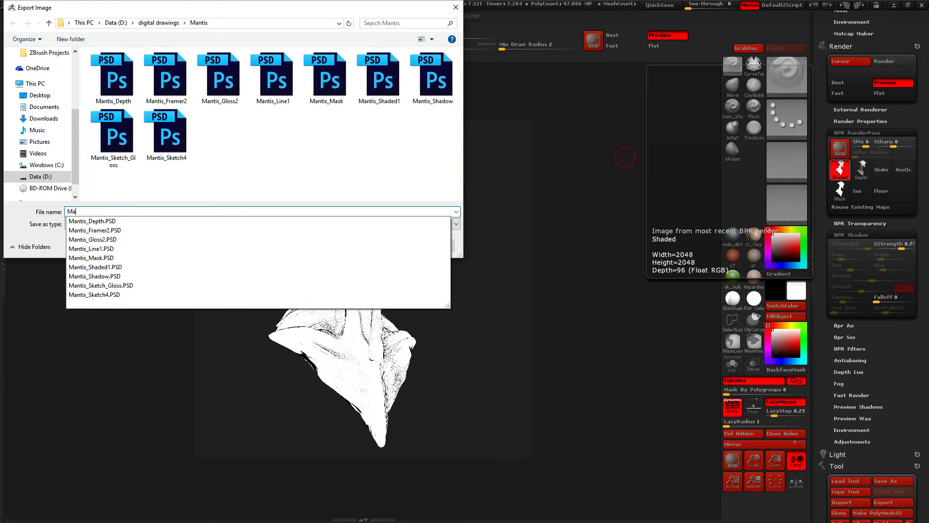
{"action": "type", "text": "ntis_Line"}
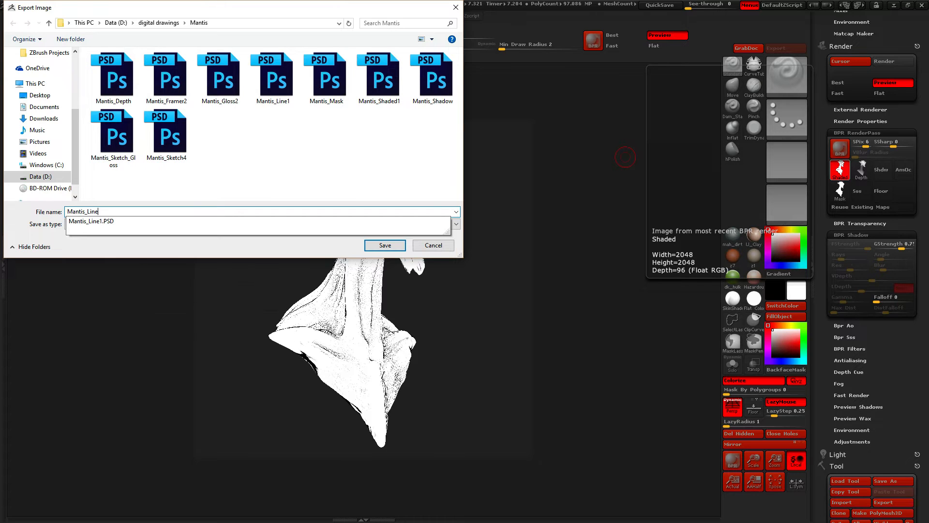
{"action": "key", "text": "Return"}
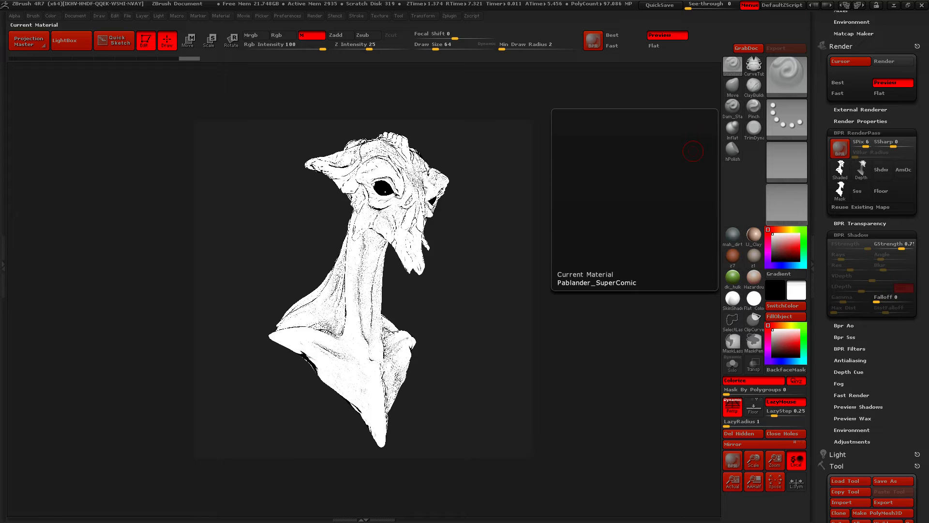
Fill the mantis body with the sculptMat4 matcap material and run a BPR render
{"action": "left_click", "coordinate": [787, 75]}
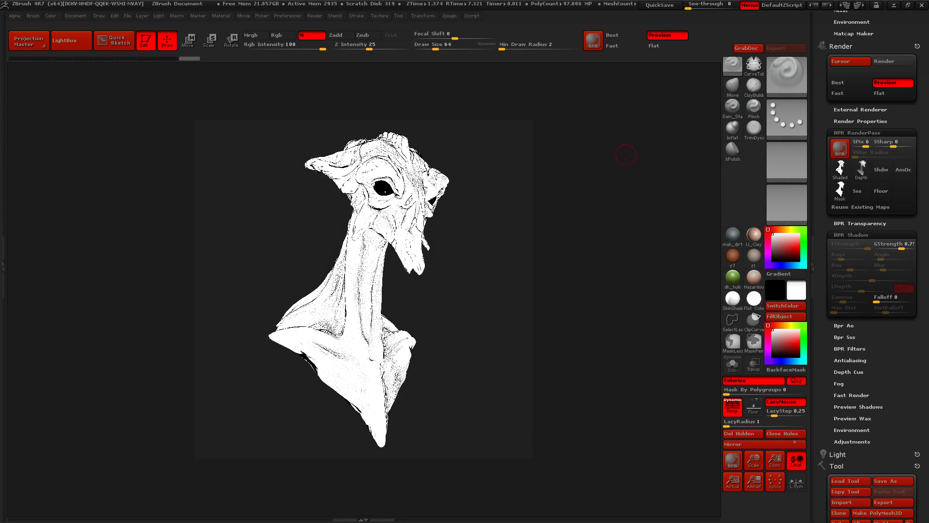
{"action": "left_click", "coordinate": [788, 204]}
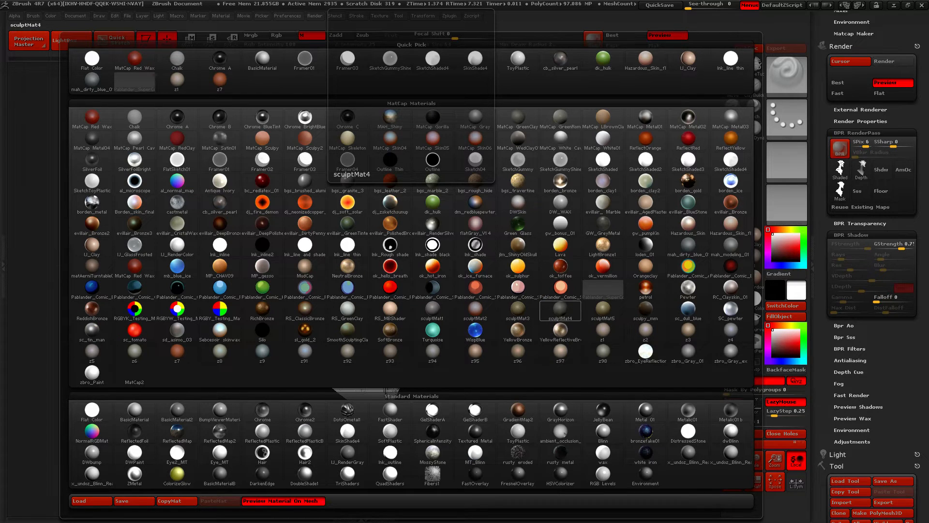
{"action": "left_click", "coordinate": [561, 310]}
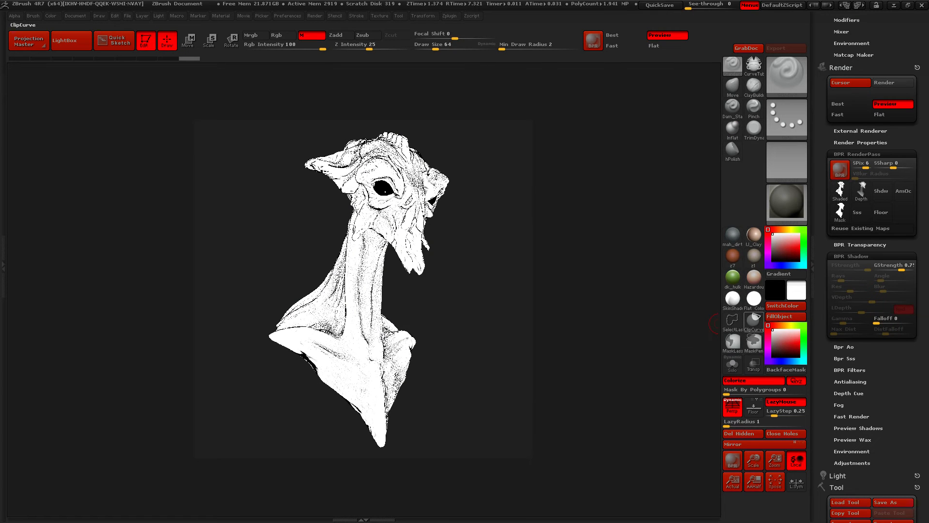
{"action": "left_click", "coordinate": [782, 316]}
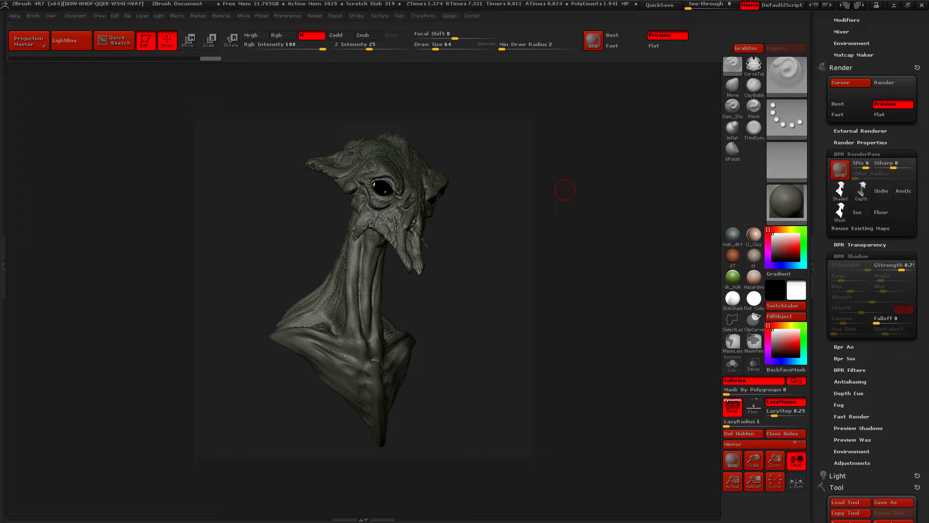
{"action": "key", "text": "shift+r"}
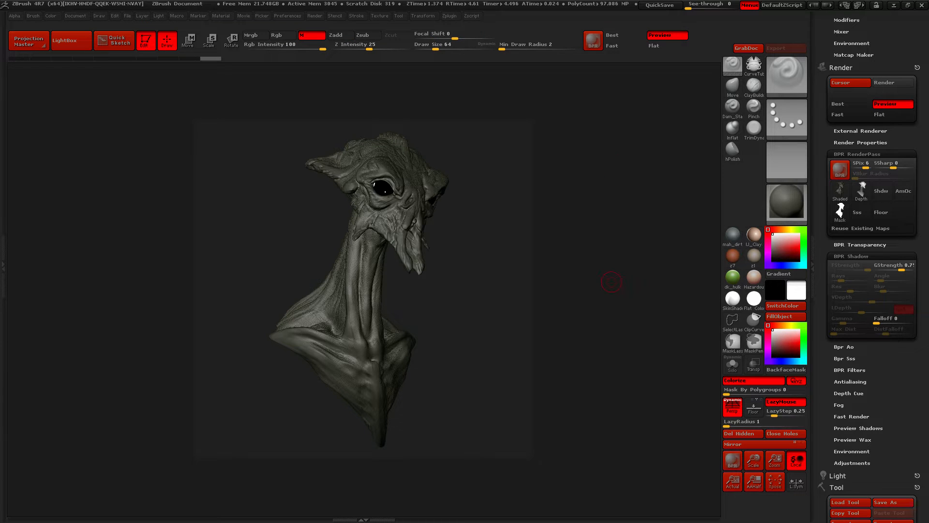
Export the shaded pass of the sculptMat4 render to the Mantis folder as Mantis_Clay1
{"action": "left_click", "coordinate": [841, 192]}
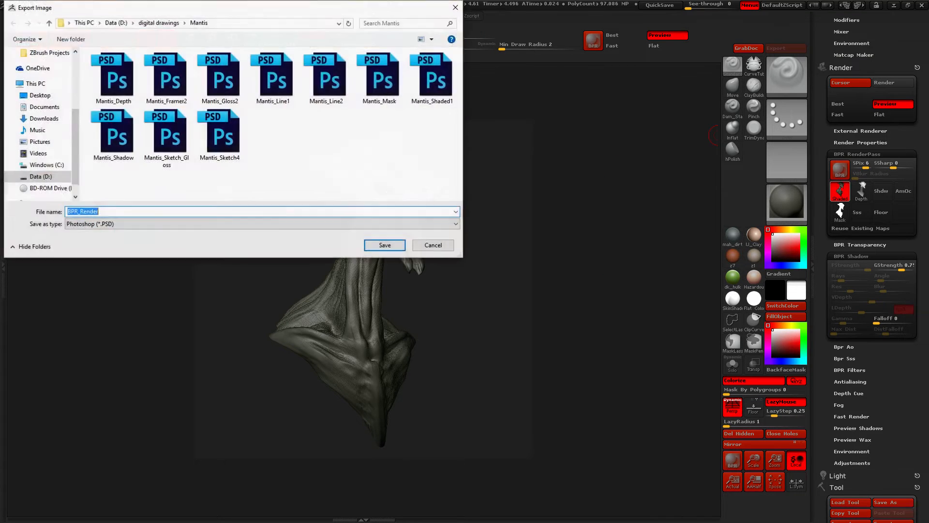
{"action": "type", "text": "Mant"}
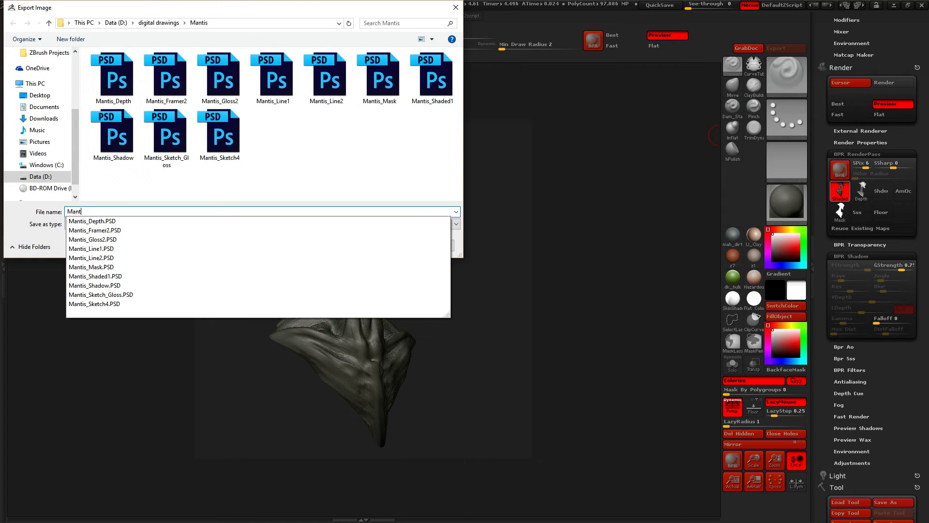
{"action": "type", "text": "is_Clay1"}
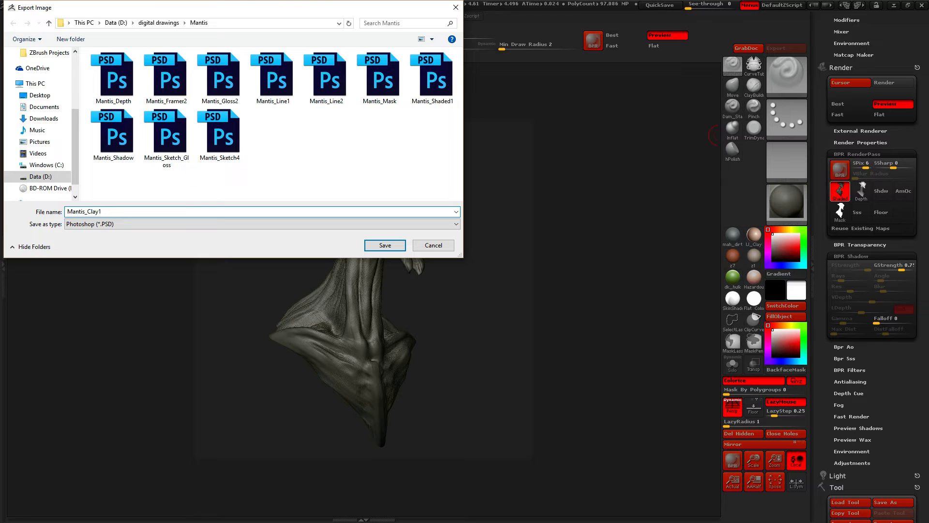
{"action": "key", "text": "Return"}
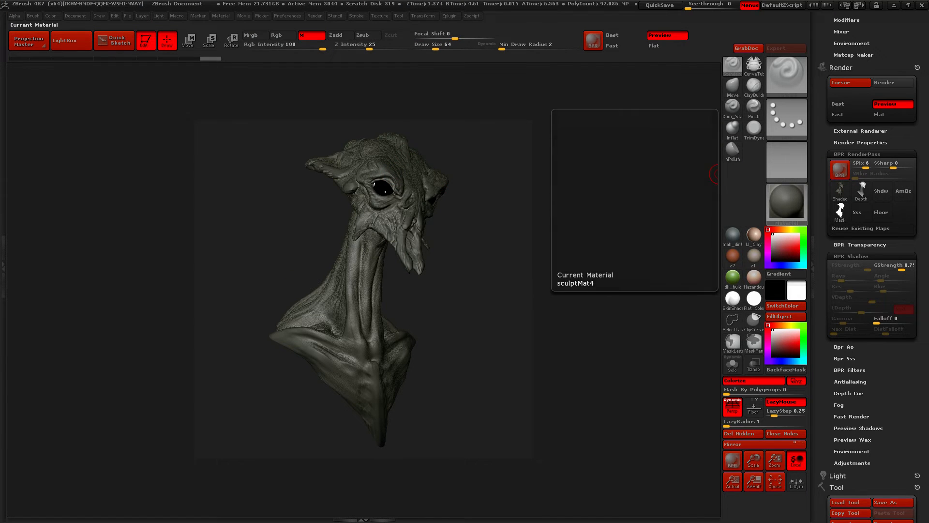
Fill the mantis body with the WispBlue matcap material and run a BPR render
{"action": "left_click", "coordinate": [787, 201]}
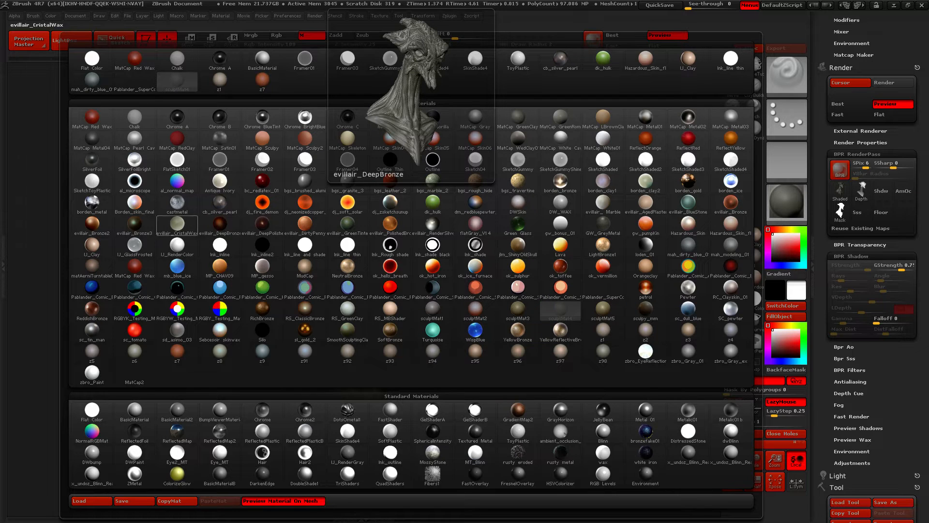
{"action": "left_click", "coordinate": [475, 331]}
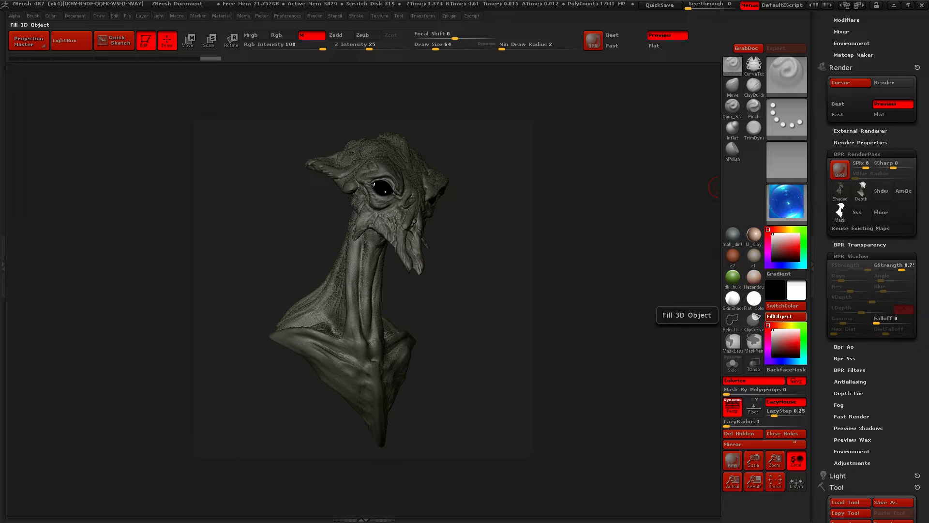
{"action": "left_click", "coordinate": [785, 316]}
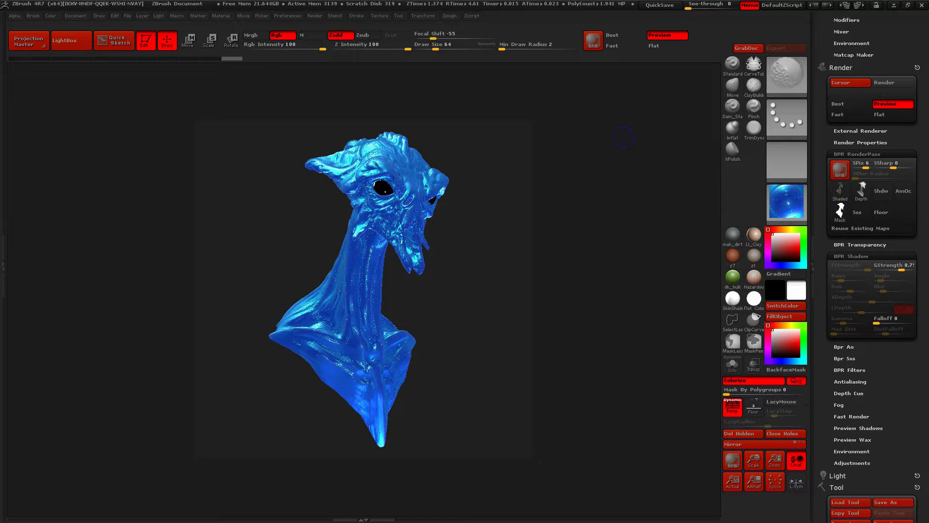
{"action": "key", "text": "shift+r"}
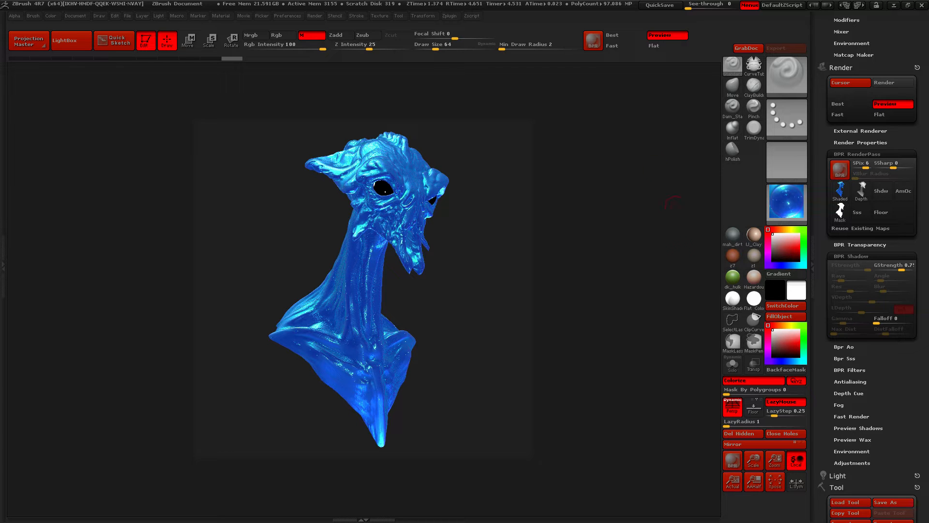
Export the shaded pass of the WispBlue render to the Mantis folder as Mantis_Blue
{"action": "left_click", "coordinate": [841, 190]}
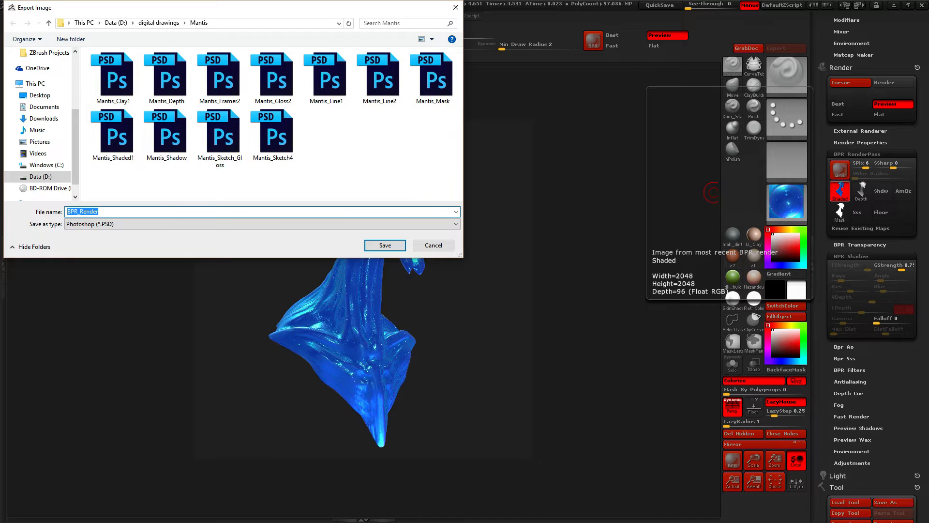
{"action": "type", "text": "Mantis_"}
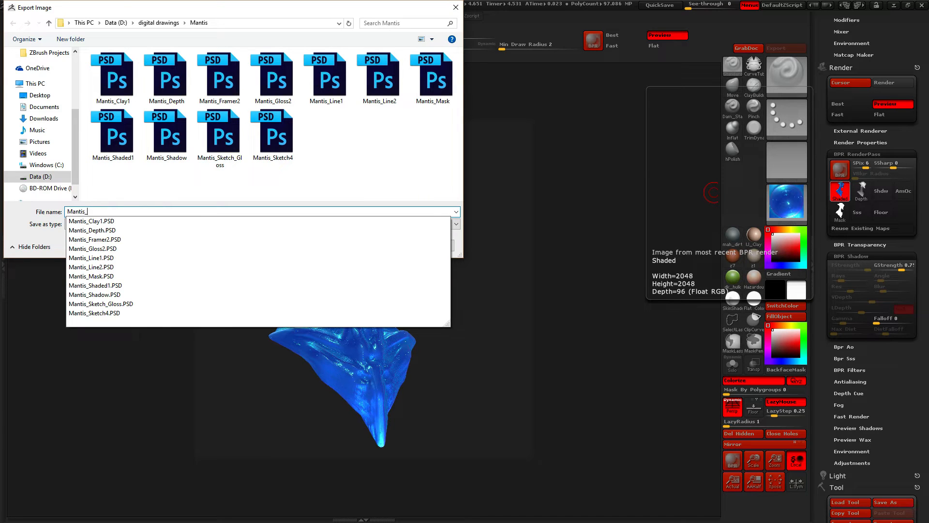
{"action": "type", "text": "Blue"}
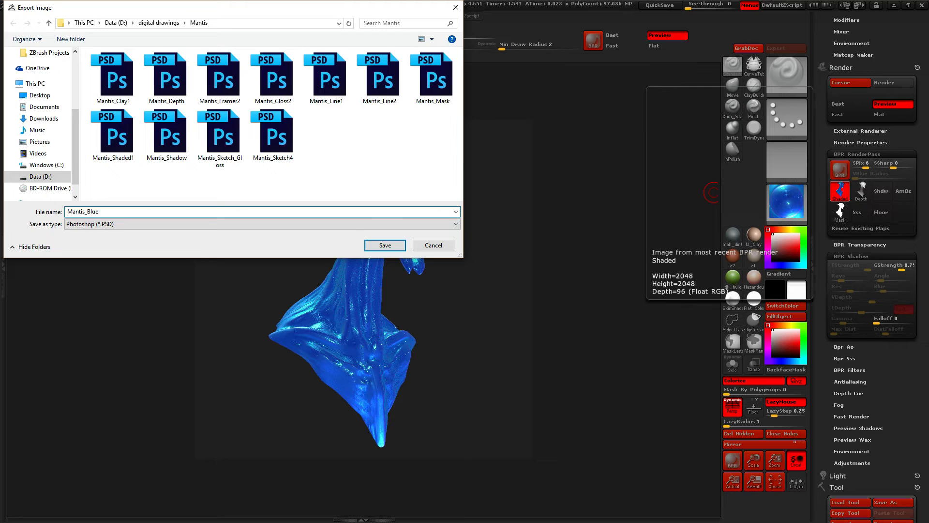
{"action": "key", "text": "Return"}
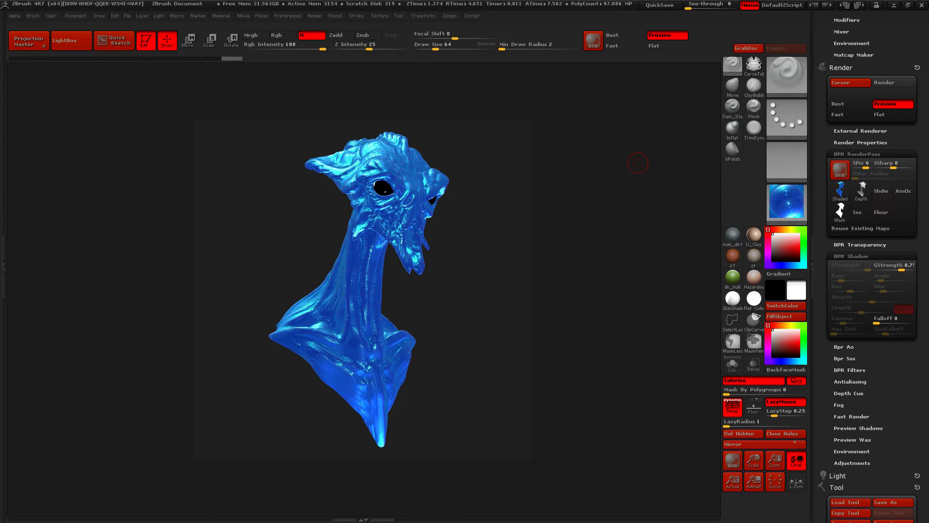
Fill the mantis body with the borden_metal matcap material and run a BPR render
{"action": "left_click", "coordinate": [787, 201]}
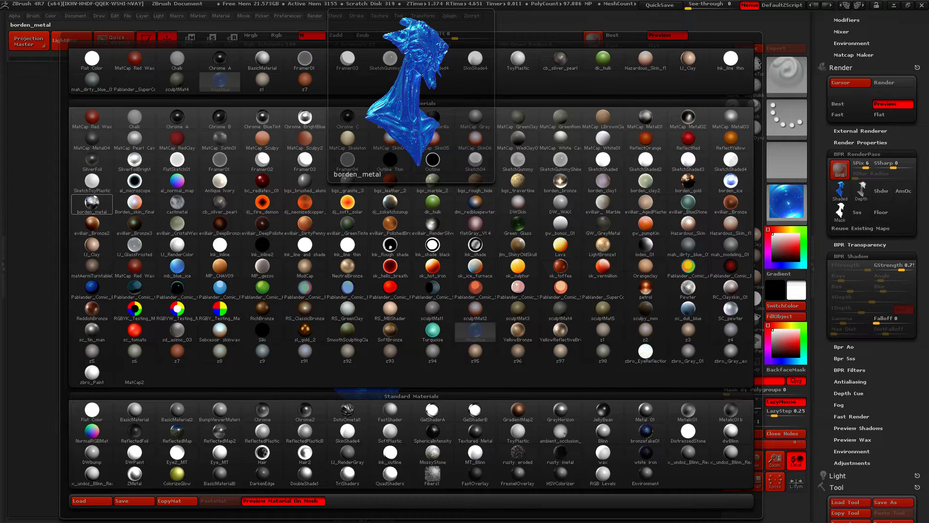
{"action": "left_click", "coordinate": [92, 202]}
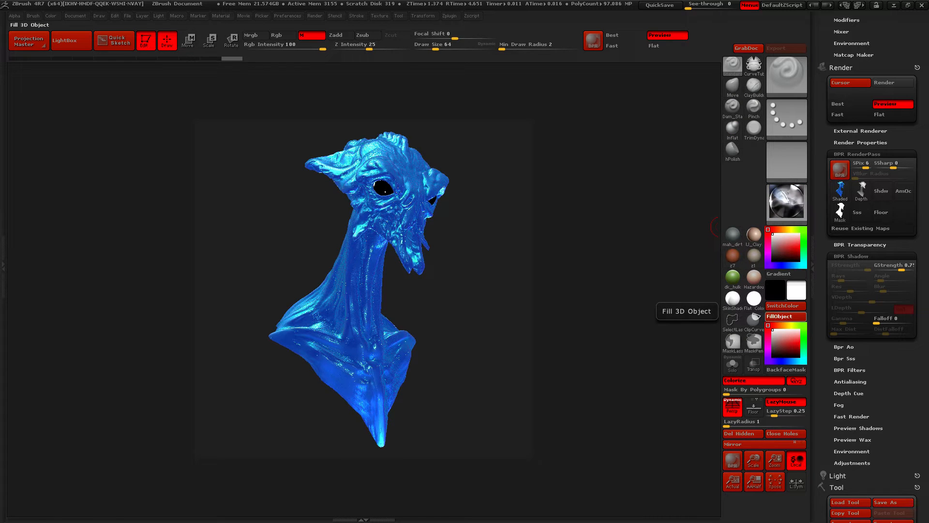
{"action": "left_click", "coordinate": [784, 317]}
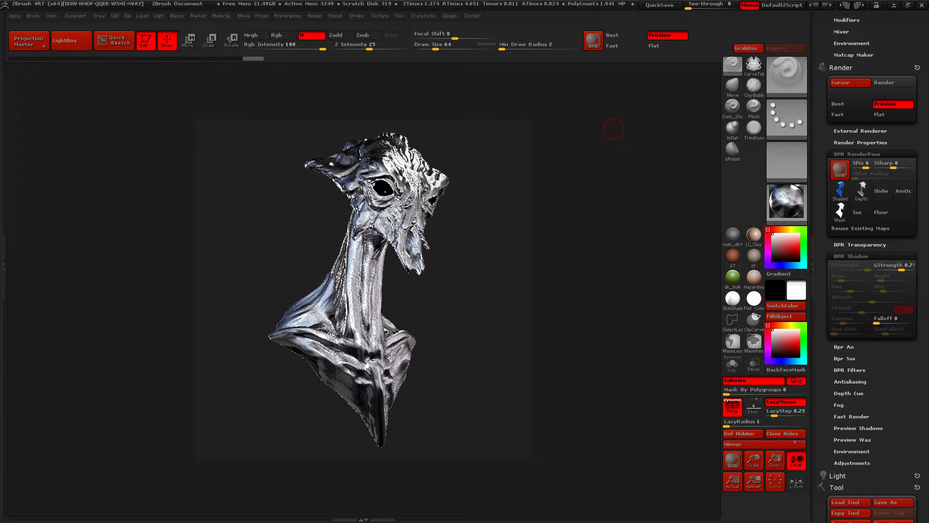
{"action": "key", "text": "shift+r"}
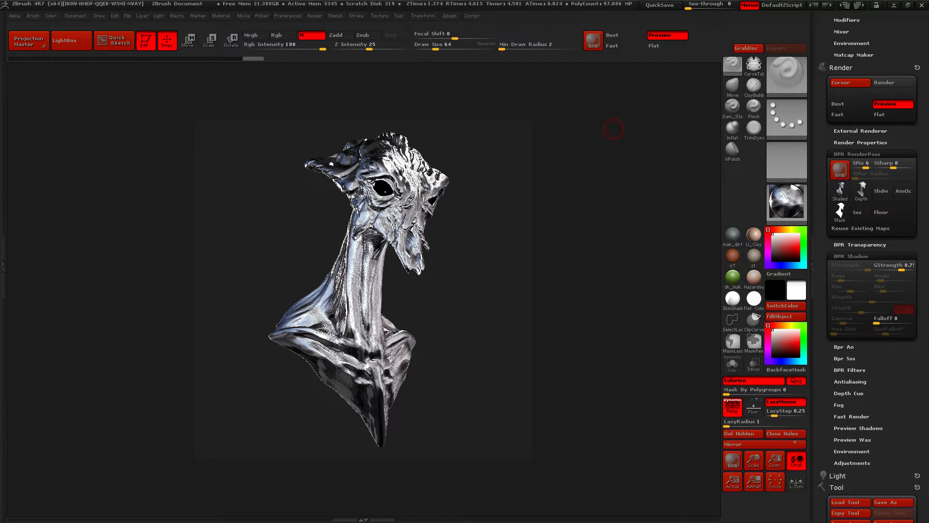
Export the shaded pass of the borden_metal render to the Mantis folder as Mantis_Metal
{"action": "left_click", "coordinate": [841, 191]}
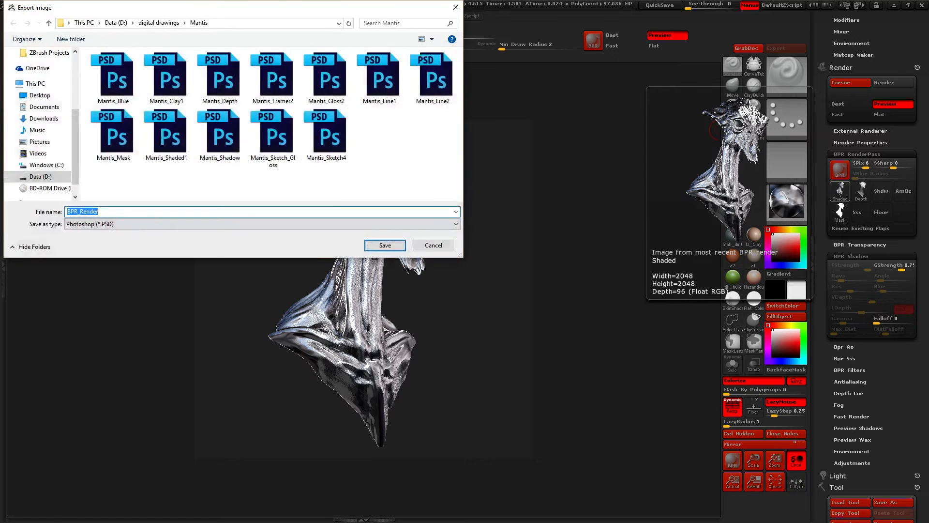
{"action": "type", "text": "Mant"}
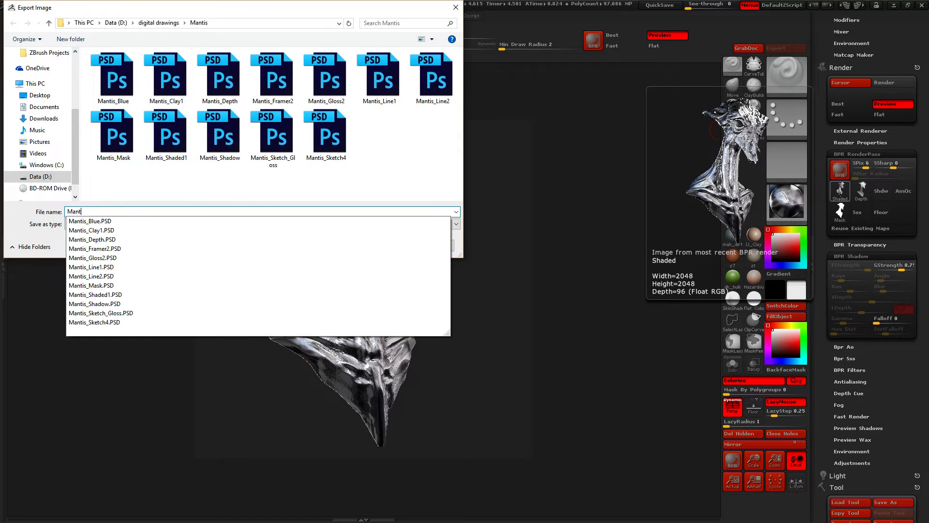
{"action": "type", "text": "is_Metal"}
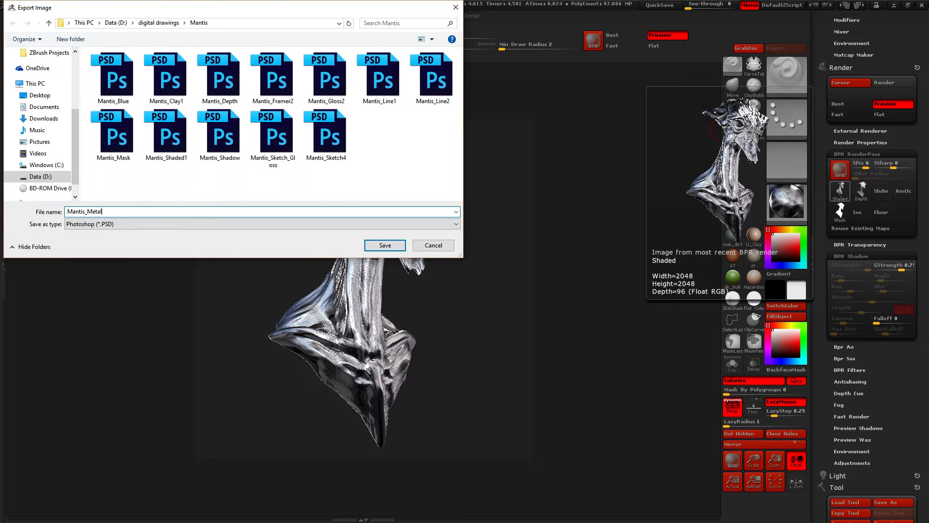
{"action": "key", "text": "Return"}
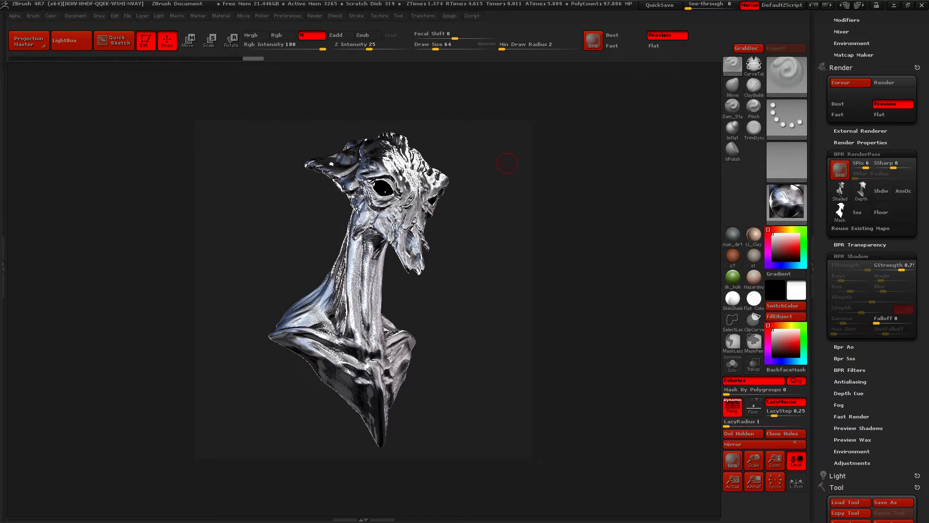
Fill the mantis body with the JellyBean standard material and run a BPR render
{"action": "left_click", "coordinate": [787, 201]}
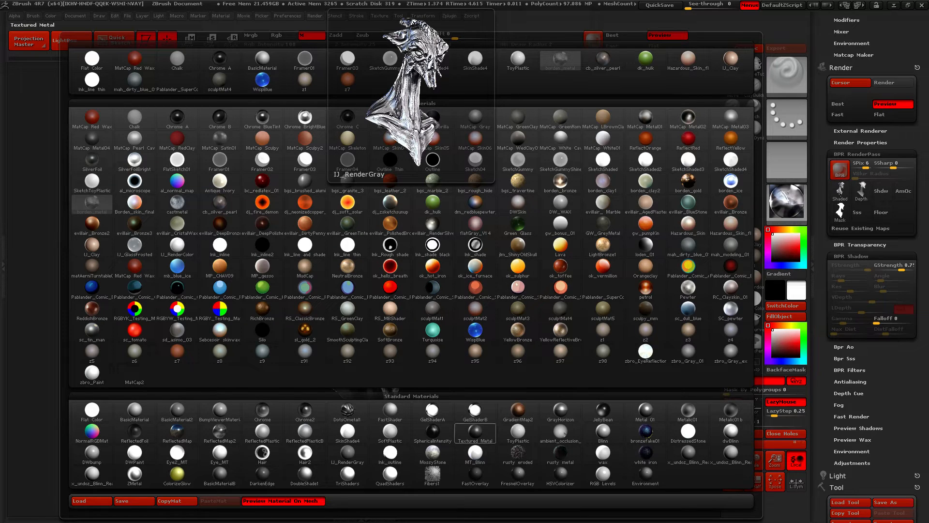
{"action": "left_click", "coordinate": [602, 410]}
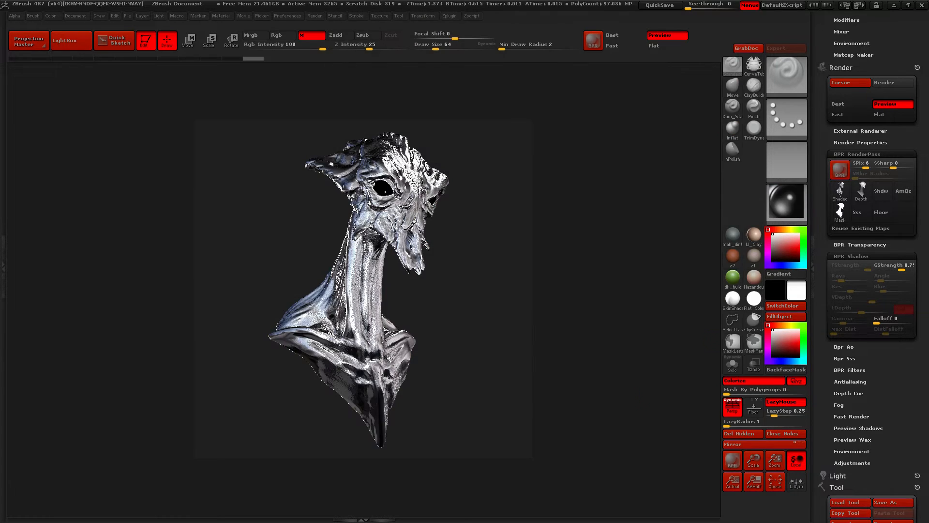
{"action": "left_click", "coordinate": [780, 316]}
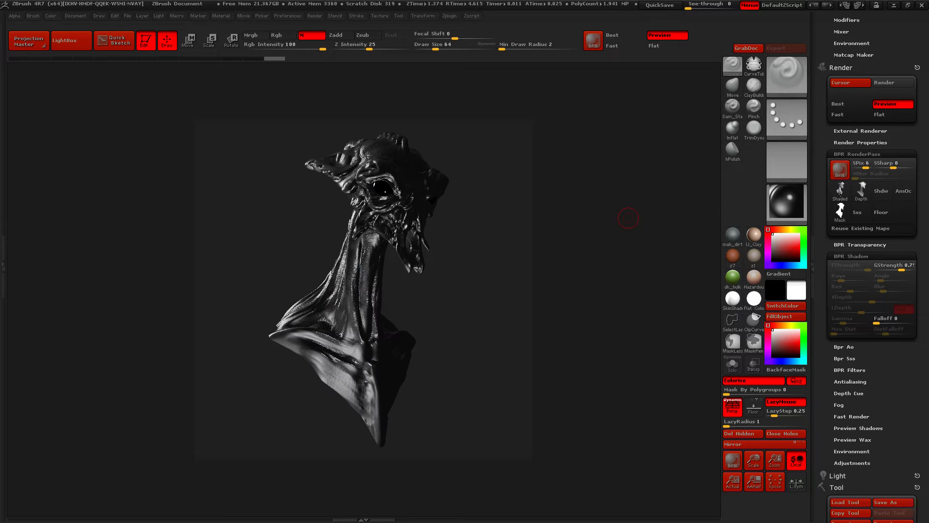
{"action": "key", "text": "shift+r"}
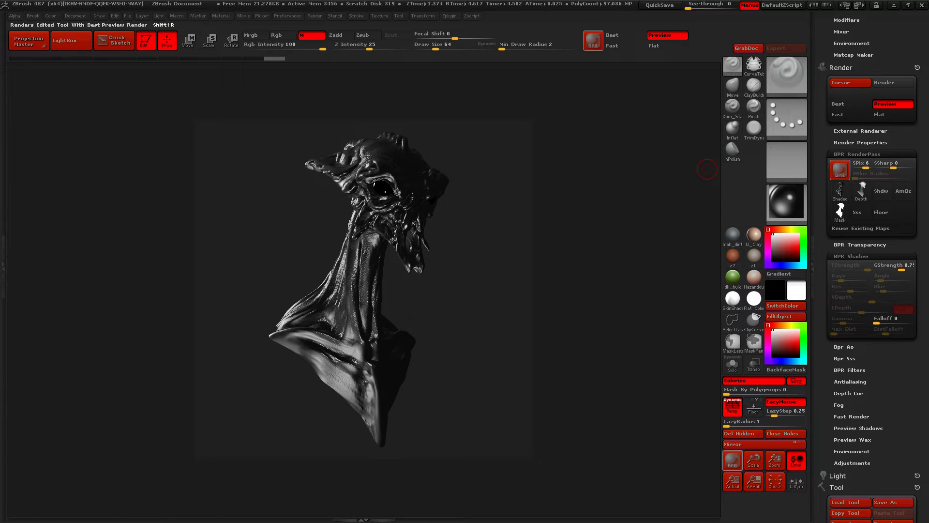
Export the shaded pass of the JellyBean render to the Mantis folder as Mantis_Gloss3
{"action": "left_click", "coordinate": [840, 191]}
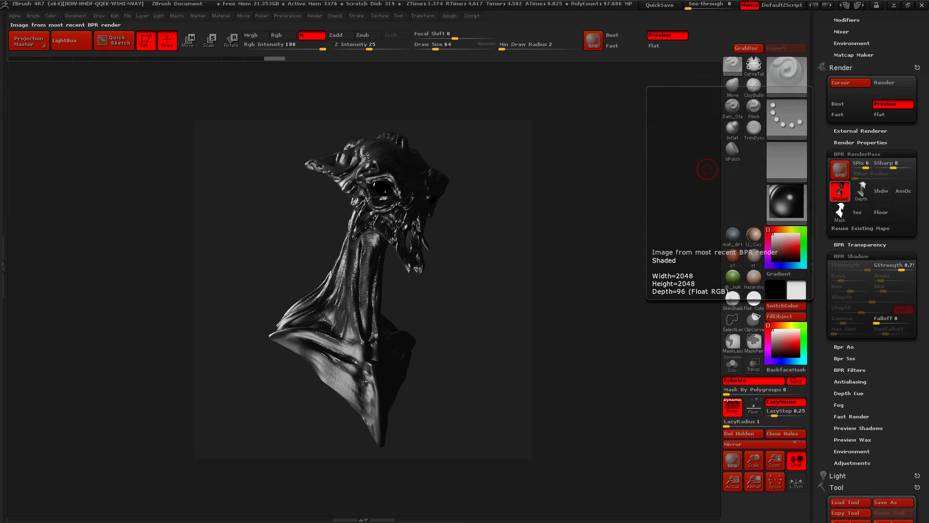
{"action": "type", "text": "Mant"}
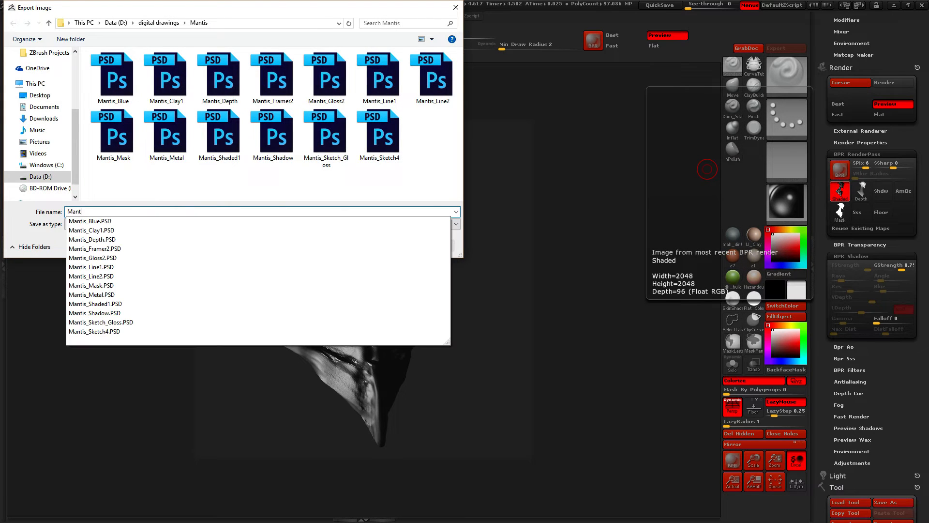
{"action": "type", "text": "is_Gloss3"}
{"action": "key", "text": "Return"}
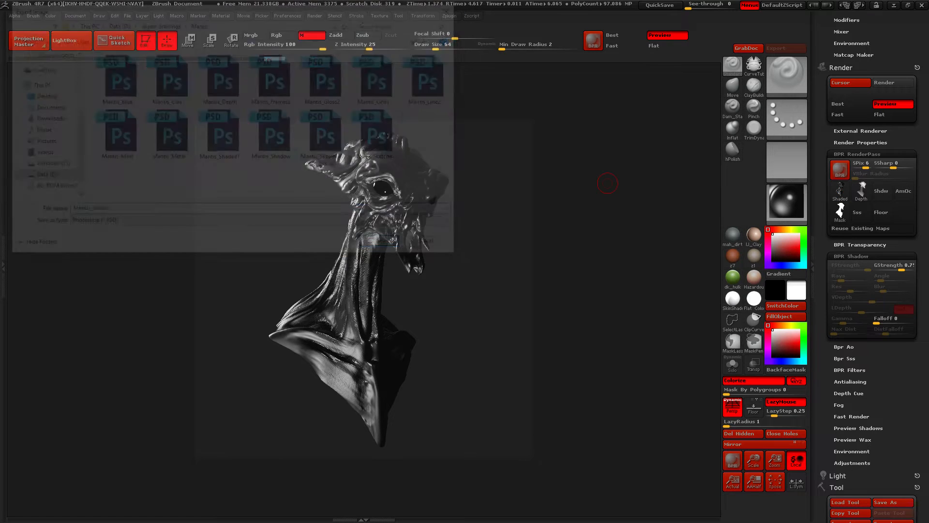
Fill the mantis body with the GelShaderB standard material and run a BPR render
{"action": "left_click", "coordinate": [787, 201]}
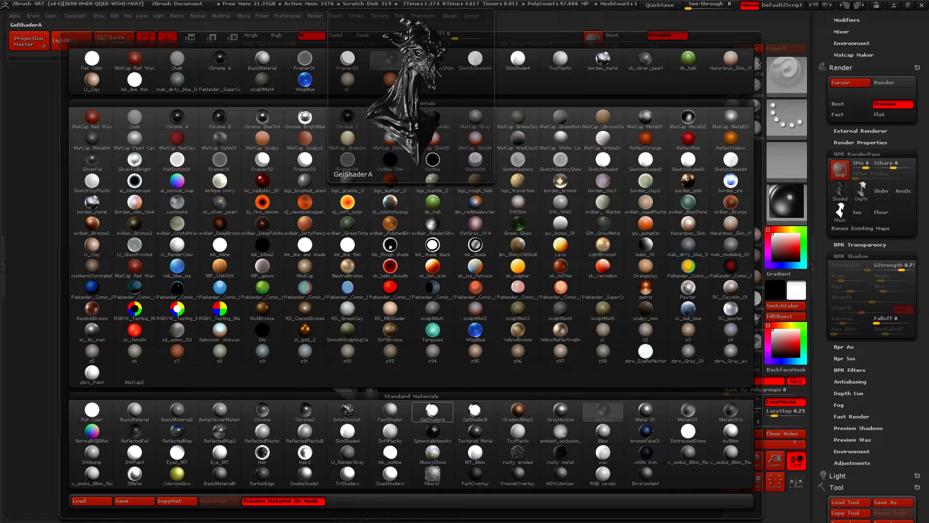
{"action": "left_click", "coordinate": [433, 411]}
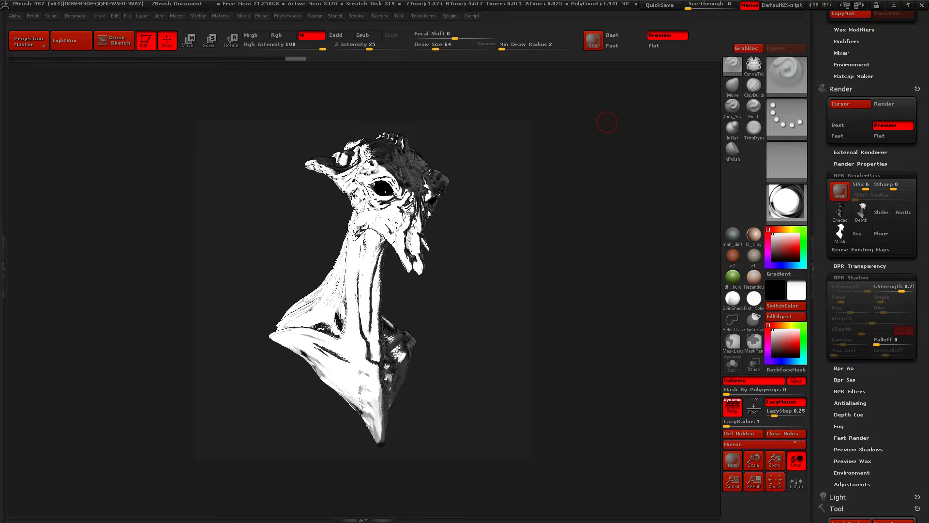
{"action": "left_click", "coordinate": [786, 201]}
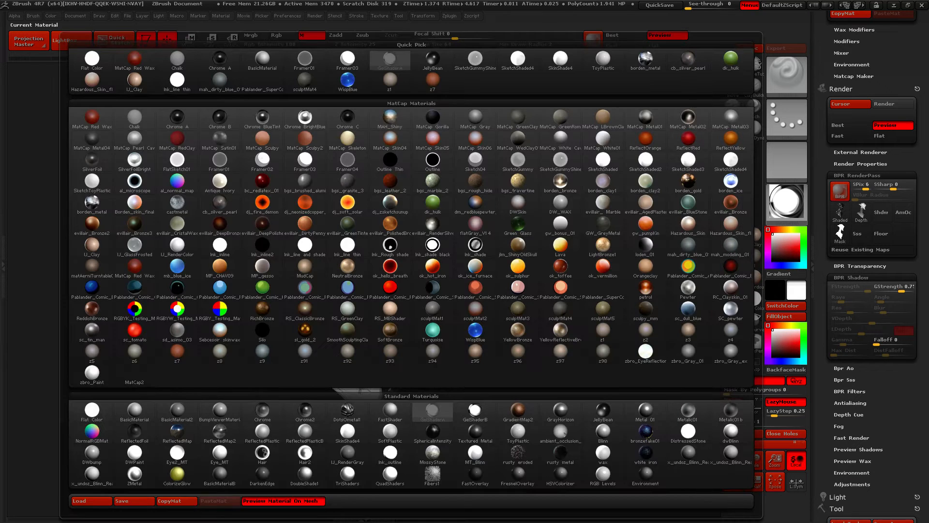
{"action": "left_click", "coordinate": [475, 411]}
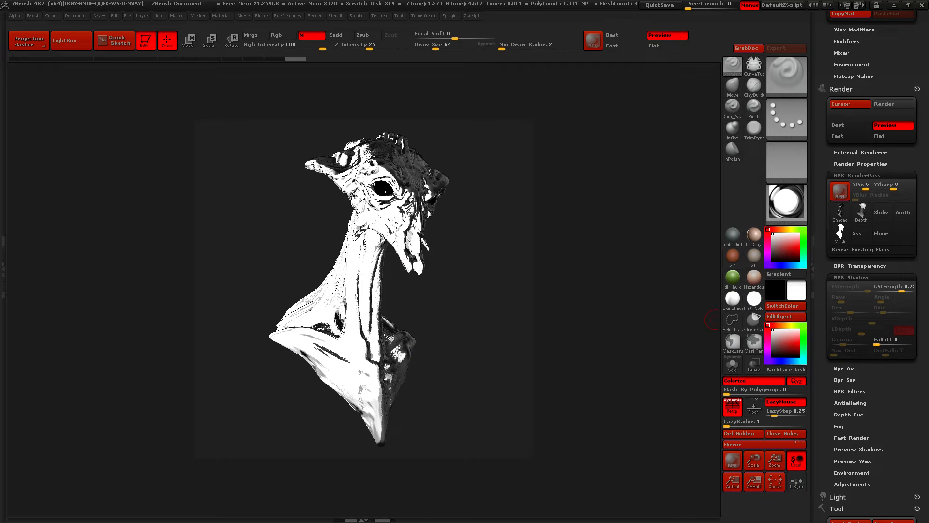
{"action": "left_click", "coordinate": [781, 317]}
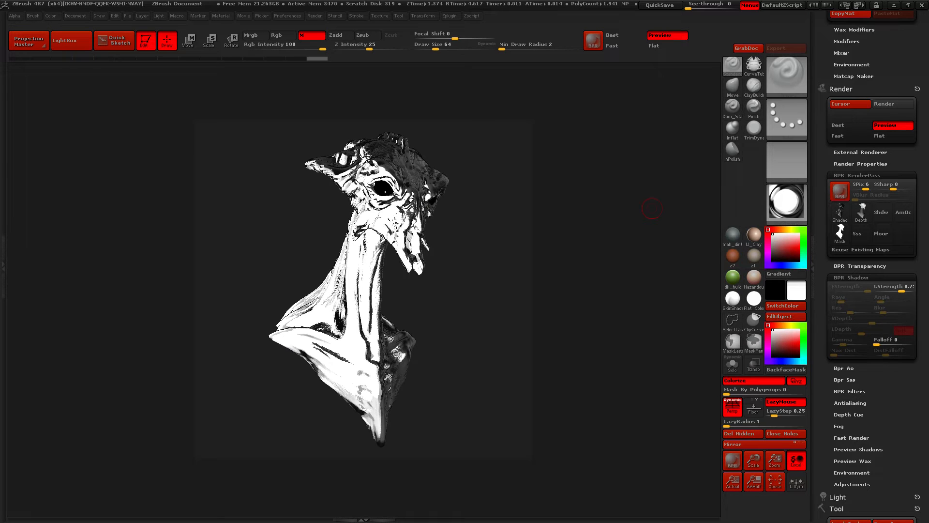
{"action": "key", "text": "shift+r"}
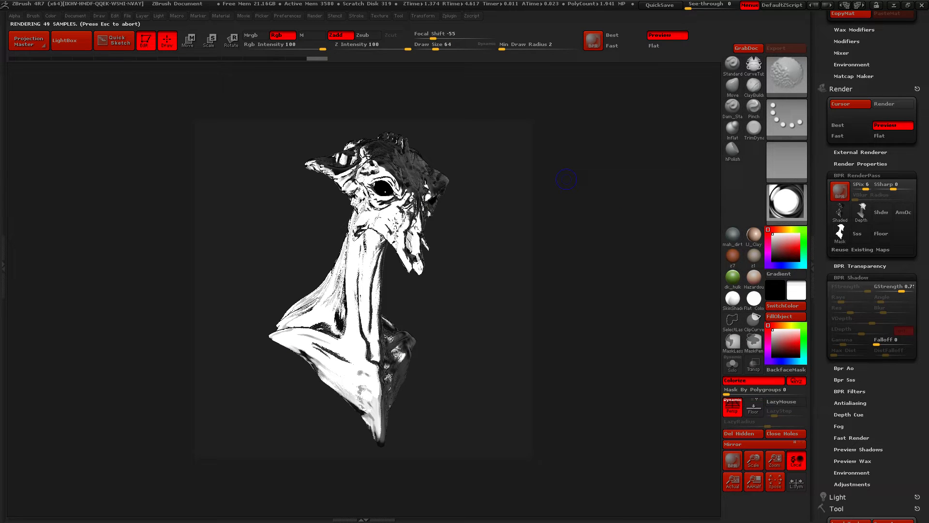
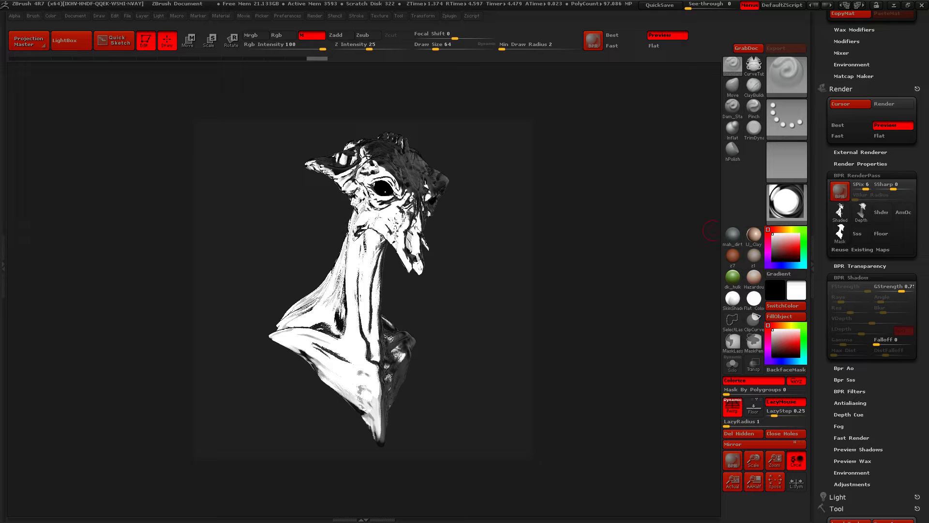
Export the shaded pass of the GelShaderB render to the Mantis folder as Mantis_Ge in Photoshop format
{"action": "left_click", "coordinate": [841, 211]}
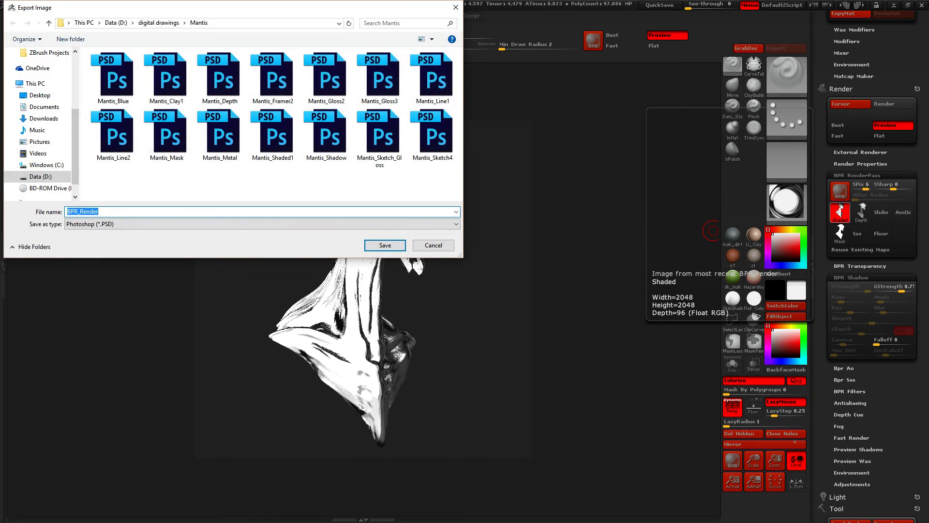
{"action": "type", "text": "Manti"}
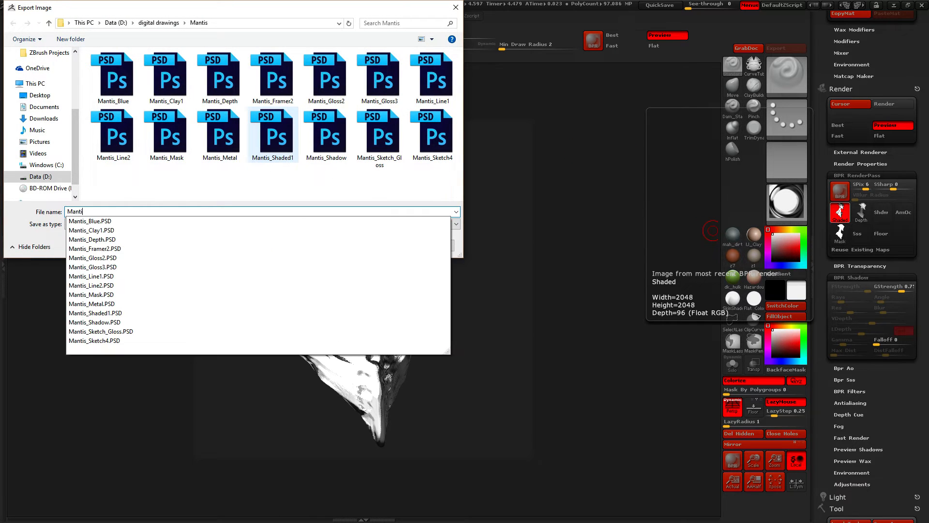
{"action": "type", "text": "s_Glo"}
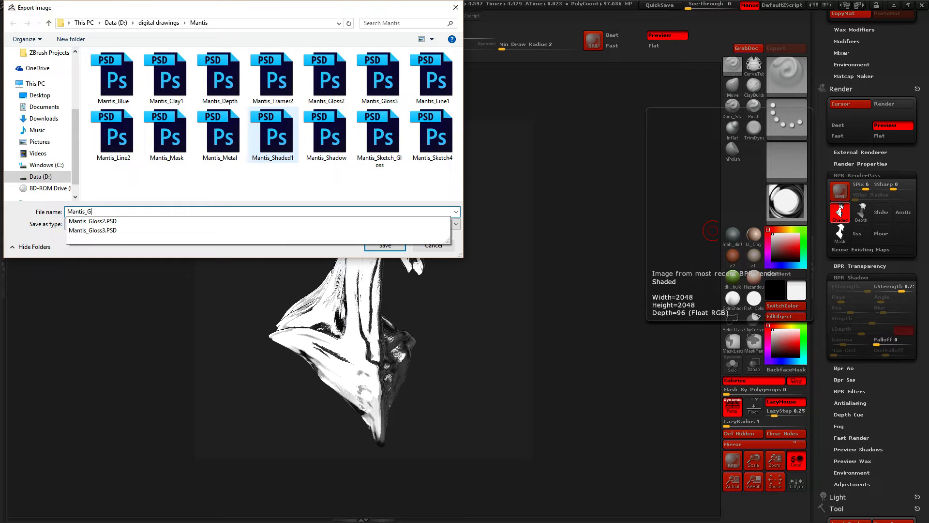
{"action": "key", "text": "BackSpace"}
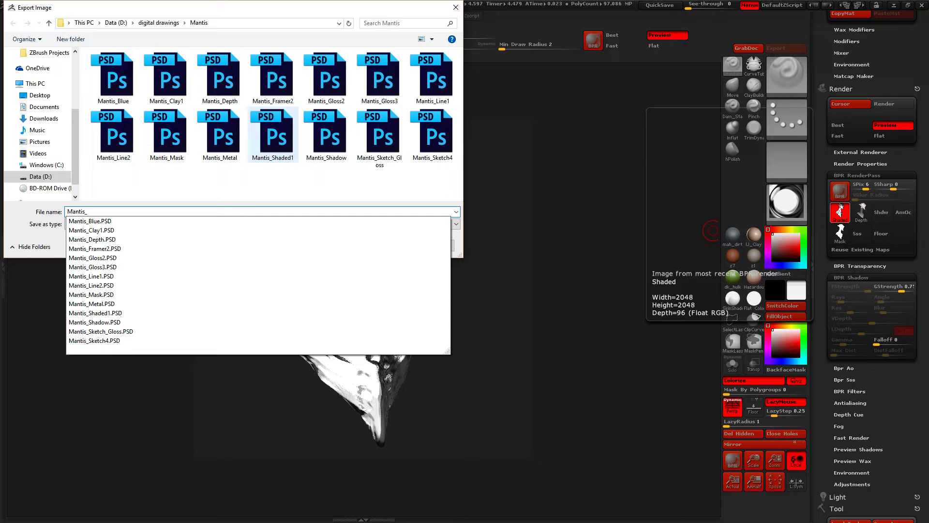
{"action": "type", "text": "Je"}
{"action": "key", "text": "BackSpace"}
{"action": "key", "text": "BackSpace"}
{"action": "type", "text": "Gel"}
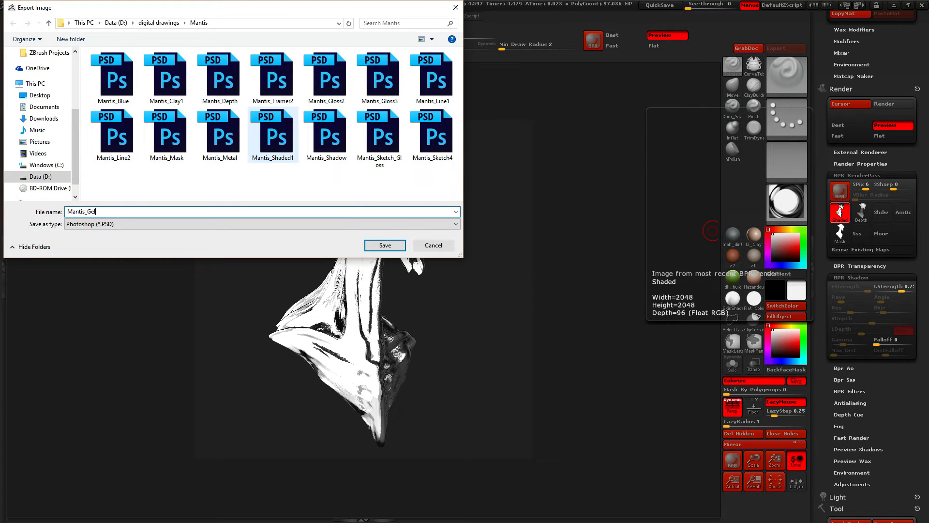
{"action": "key", "text": "Return"}
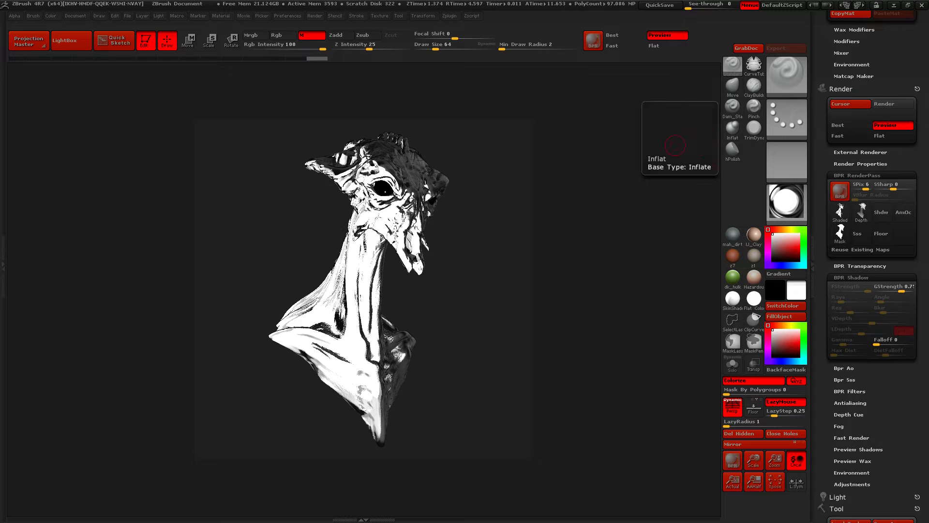
Choose the borden_bronze MatCap material as the current material
{"action": "left_click_drag", "start_coordinate": [822, 233], "coordinate": [822, 324]}
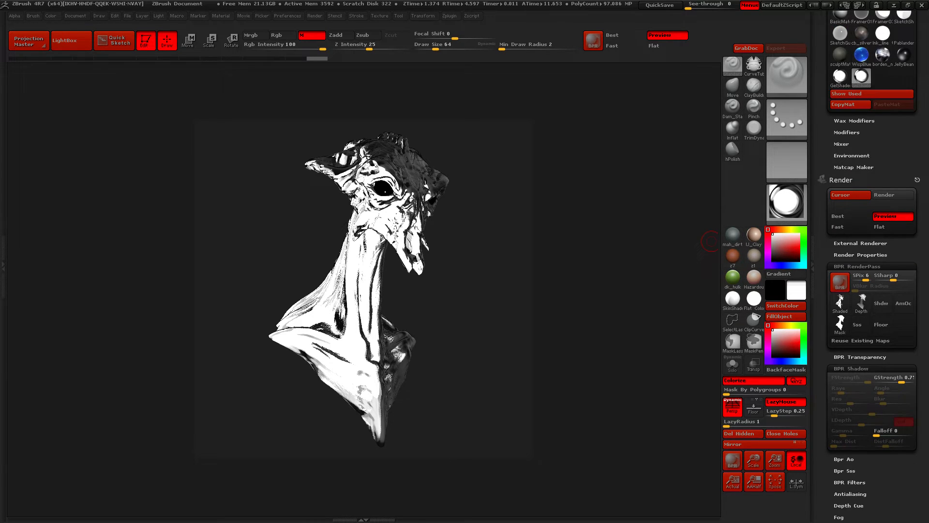
{"action": "left_click_drag", "start_coordinate": [822, 145], "coordinate": [822, 285]}
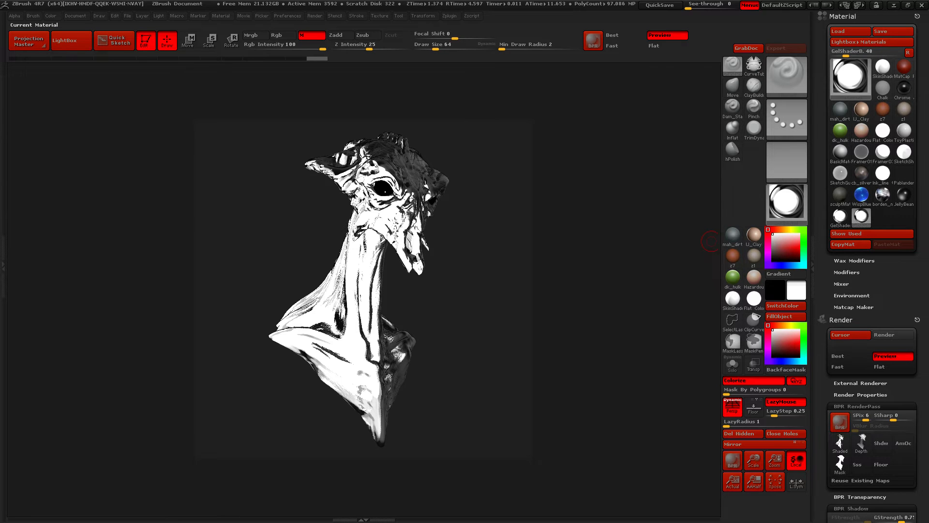
{"action": "left_click", "coordinate": [787, 205]}
{"action": "left_click", "coordinate": [787, 201]}
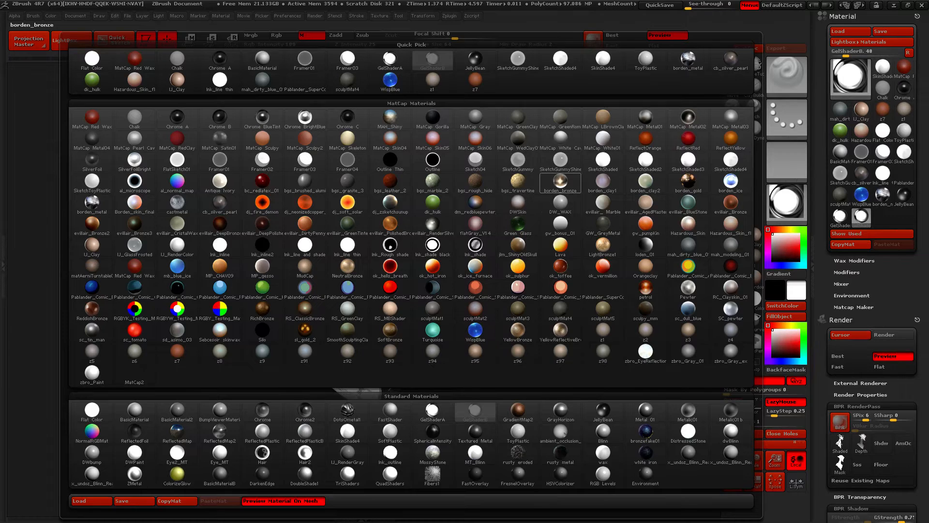
{"action": "left_click", "coordinate": [561, 182]}
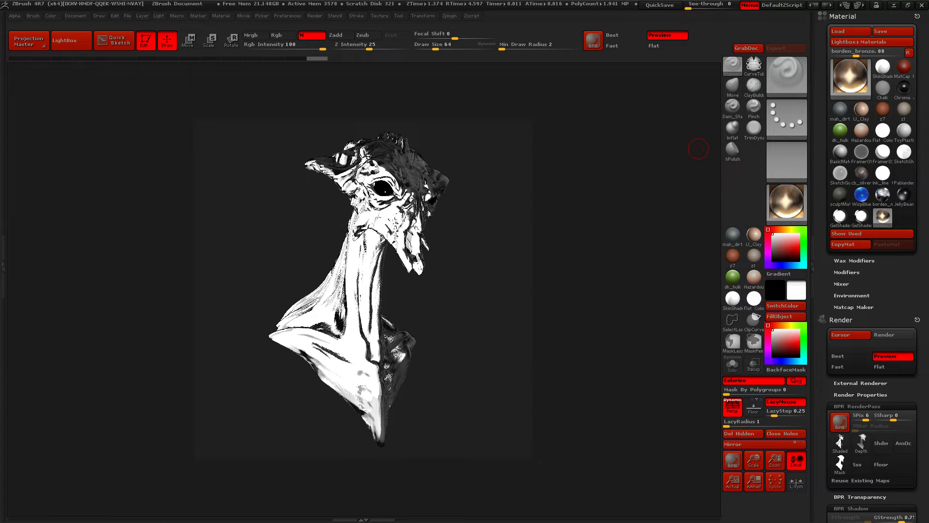
Open the borden_bronze Modifiers, Environment, Matcap Maker and Mixer settings, and view the help note for the MatCap command
{"action": "left_click", "coordinate": [847, 272]}
{"action": "left_click_drag", "start_coordinate": [920, 484], "coordinate": [920, 216]}
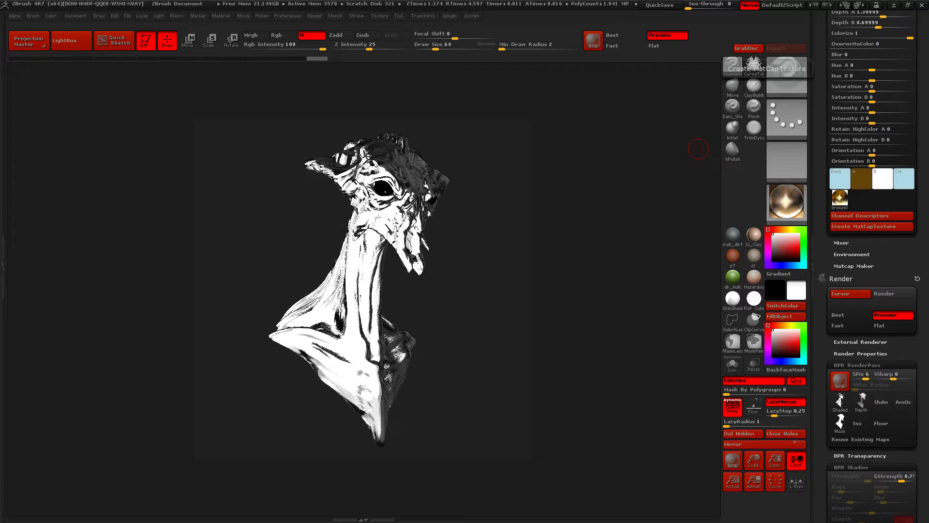
{"action": "left_click", "coordinate": [852, 254]}
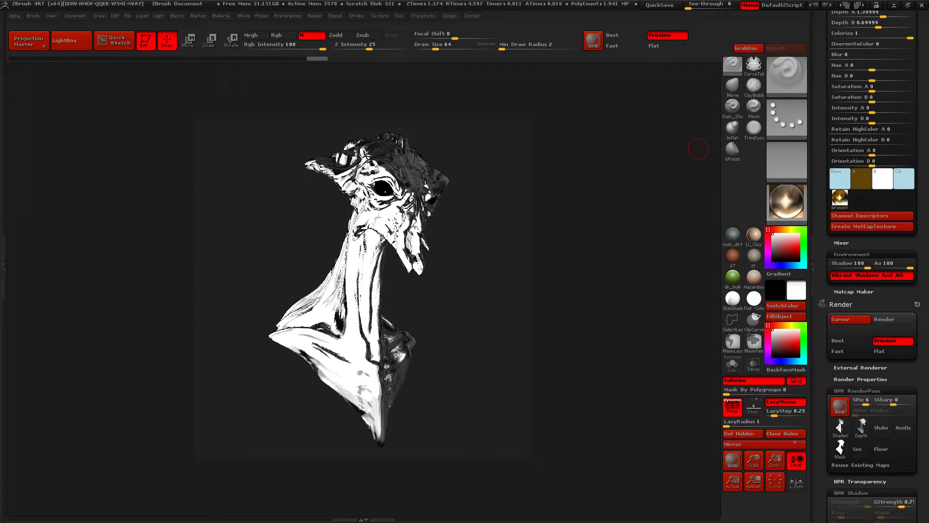
{"action": "left_click", "coordinate": [854, 292]}
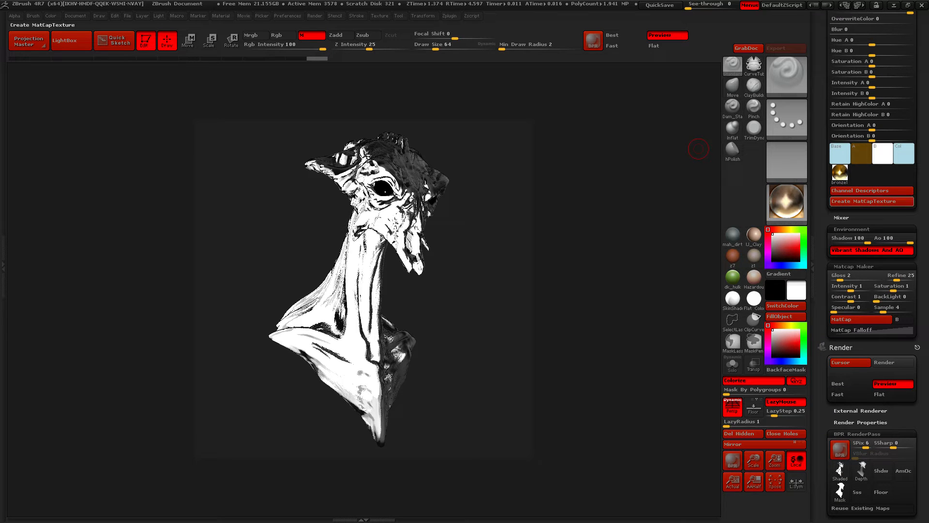
{"action": "left_click_drag", "start_coordinate": [920, 194], "coordinate": [921, 477]}
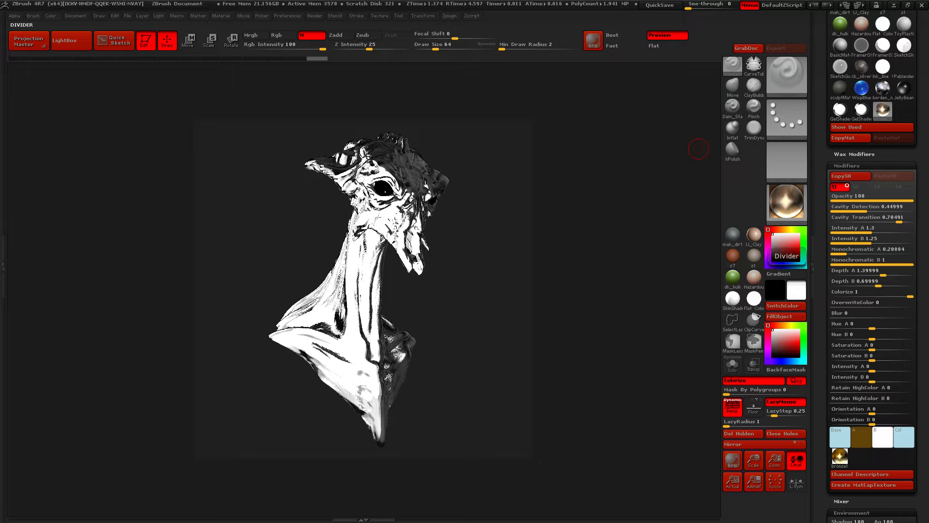
{"action": "left_click_drag", "start_coordinate": [920, 310], "coordinate": [920, 96]}
{"action": "left_click_drag", "start_coordinate": [921, 368], "coordinate": [920, 307]}
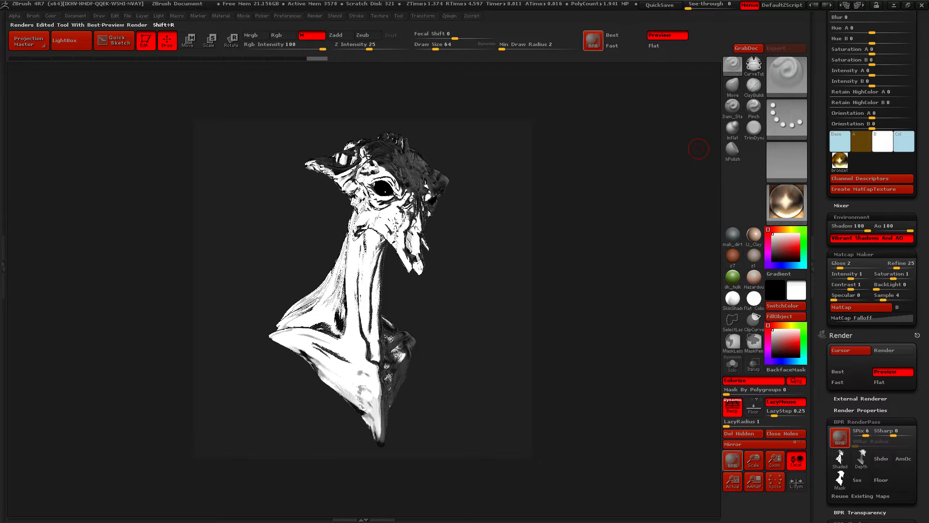
{"action": "left_click", "coordinate": [841, 205]}
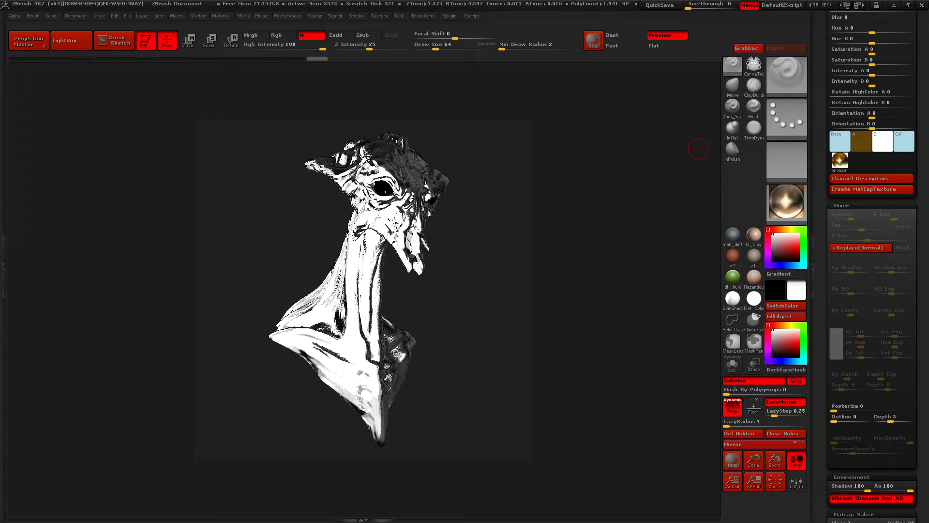
{"action": "left_click_drag", "start_coordinate": [921, 146], "coordinate": [921, 474]}
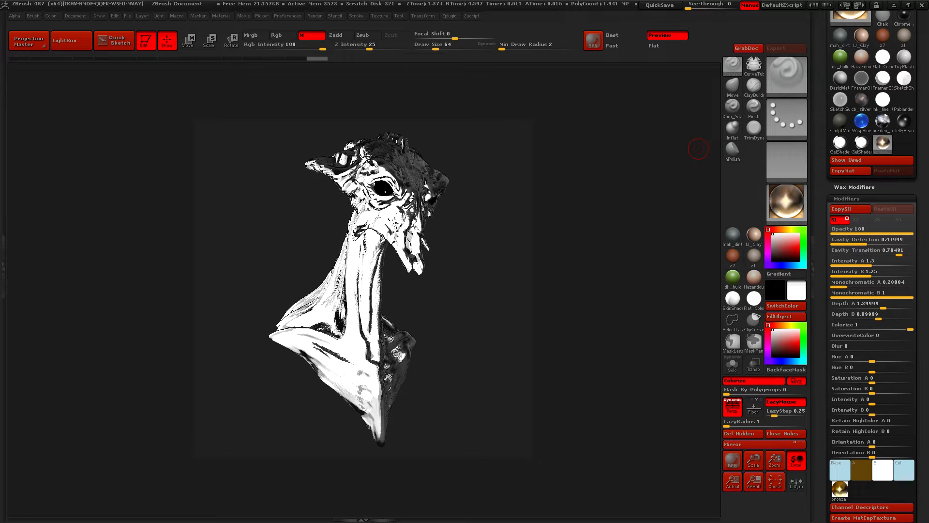
{"action": "left_click_drag", "start_coordinate": [920, 436], "coordinate": [921, 86]}
{"action": "left_click_drag", "start_coordinate": [920, 436], "coordinate": [921, 178]}
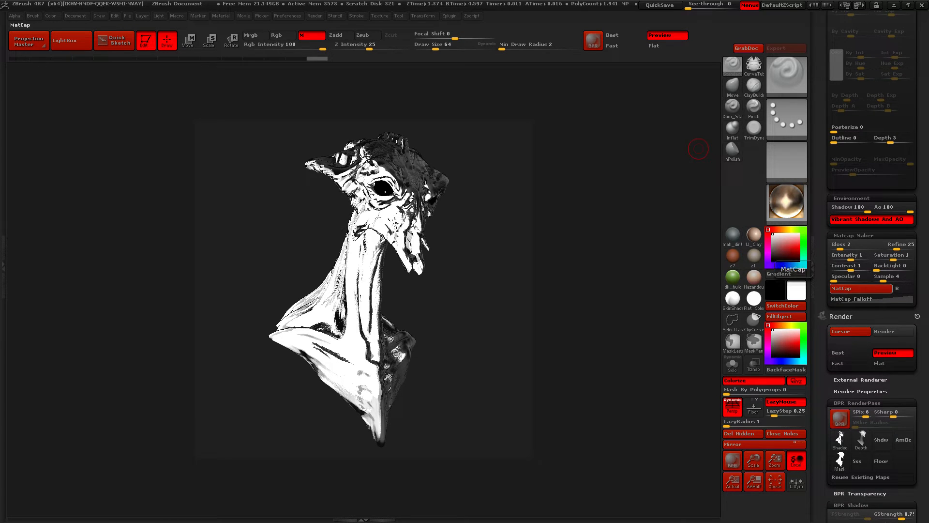
{"action": "key", "text": "ctrl"}
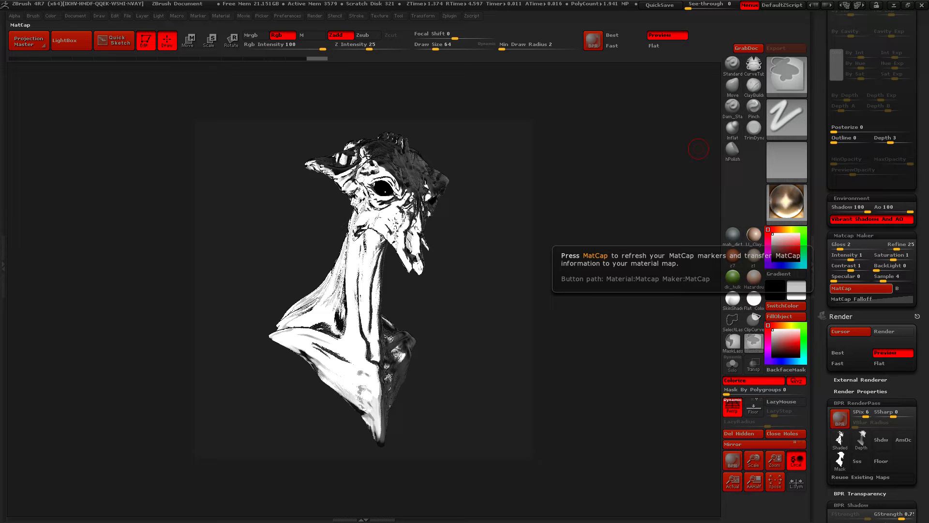
Examine the borden_bronze material's settings, from its cavity, intensity and colour modifiers to the Mixer, Environment and Matcap Maker options
{"action": "mouse_move", "coordinate": [921, 291]}
{"action": "left_mouse_down"}
{"action": "mouse_move", "coordinate": [920, 271]}
{"action": "mouse_move", "coordinate": [920, 410]}
{"action": "left_mouse_up"}
{"action": "left_click_drag", "start_coordinate": [921, 213], "coordinate": [920, 455]}
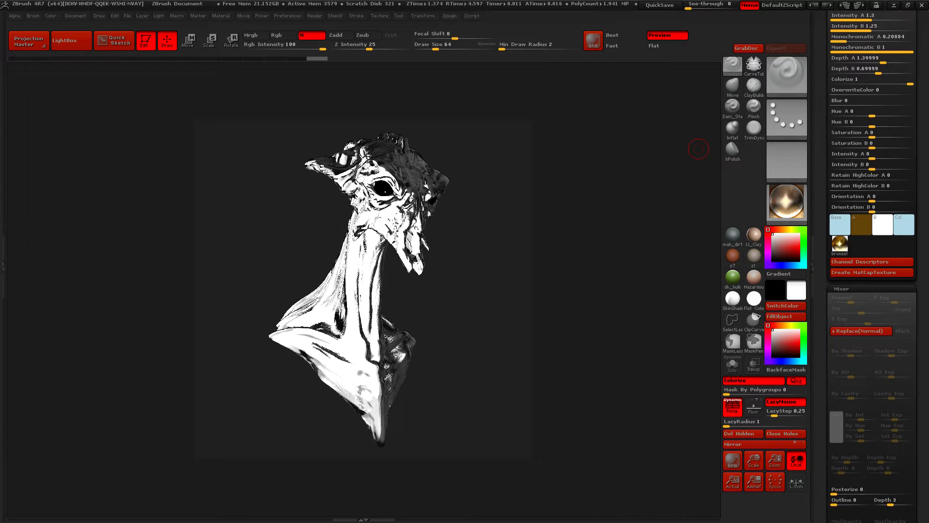
{"action": "left_click_drag", "start_coordinate": [920, 272], "coordinate": [920, 408]}
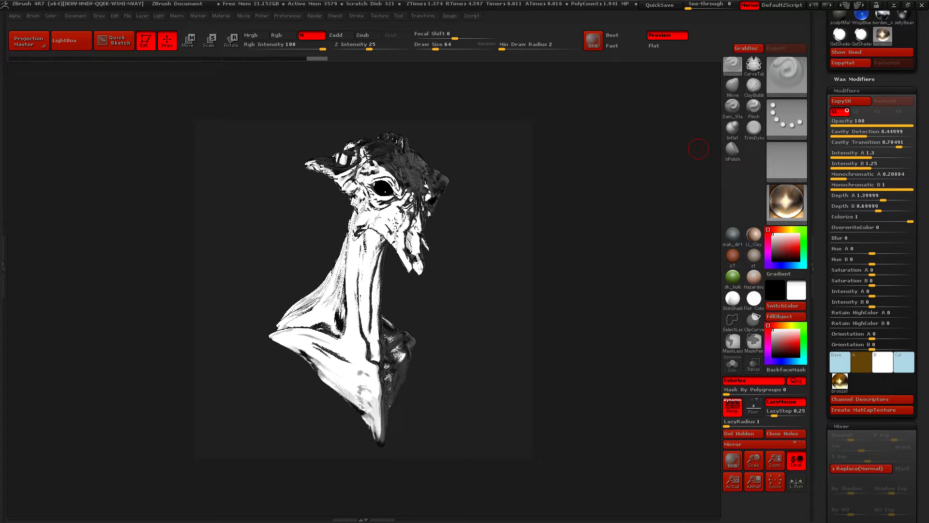
{"action": "left_click_drag", "start_coordinate": [920, 271], "coordinate": [920, 428]}
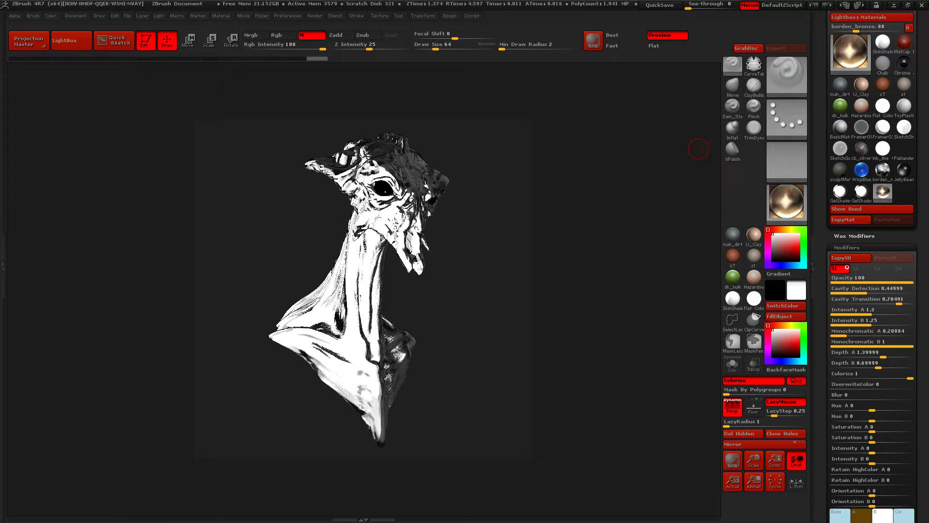
{"action": "left_click_drag", "start_coordinate": [920, 428], "coordinate": [921, 453]}
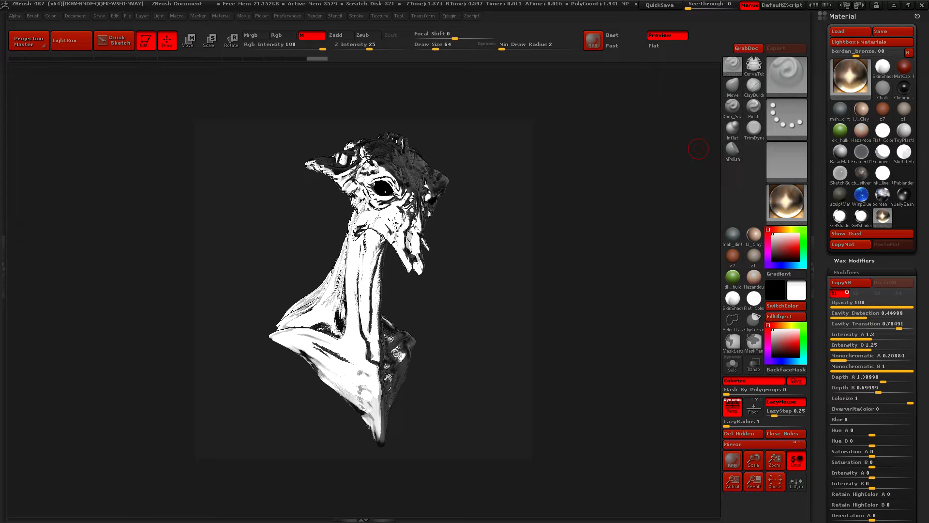
{"action": "left_click_drag", "start_coordinate": [920, 452], "coordinate": [920, 150]}
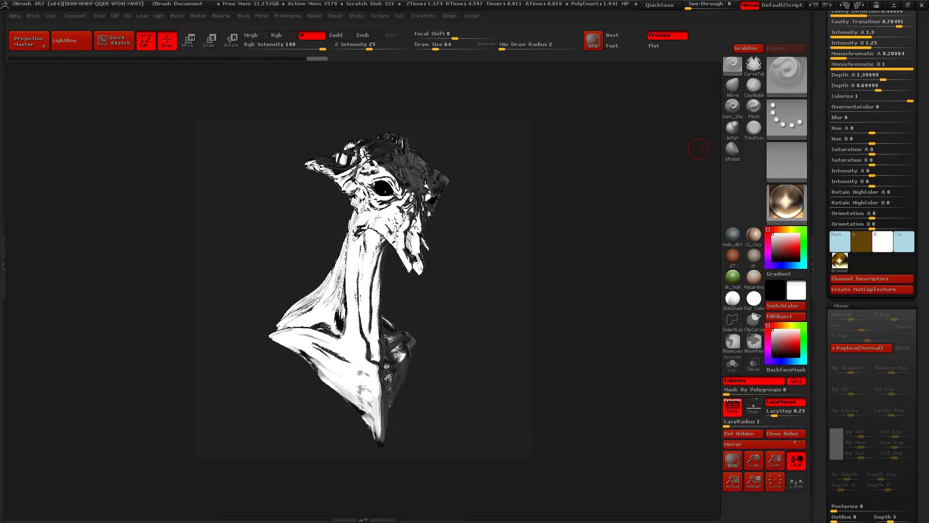
{"action": "left_click_drag", "start_coordinate": [920, 150], "coordinate": [920, 280]}
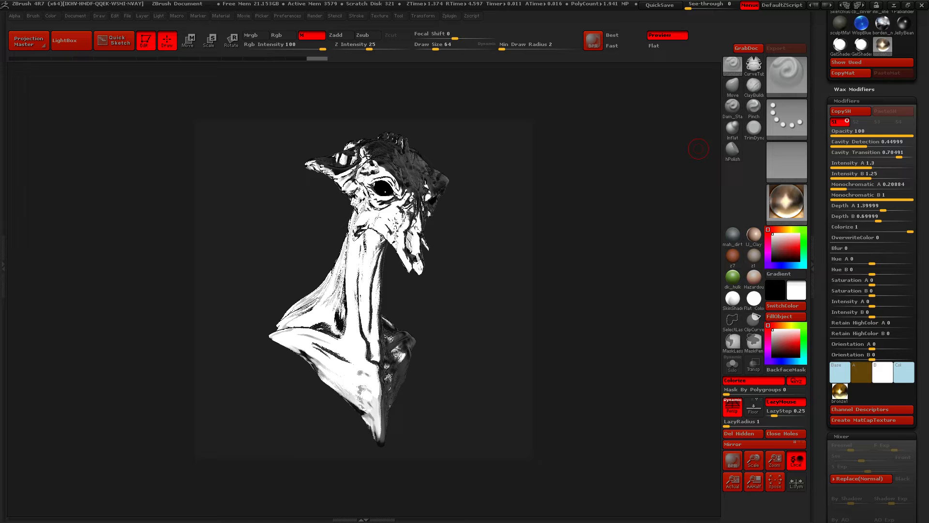
{"action": "scroll", "coordinate": [872, 243], "scroll_direction": "up", "scroll_amount": 2}
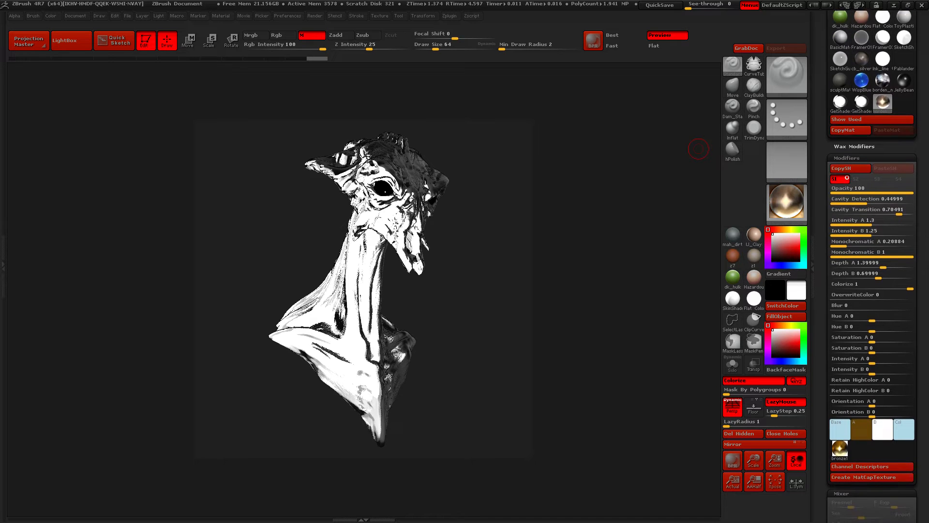
{"action": "scroll", "coordinate": [871, 266], "scroll_direction": "down", "scroll_amount": 4}
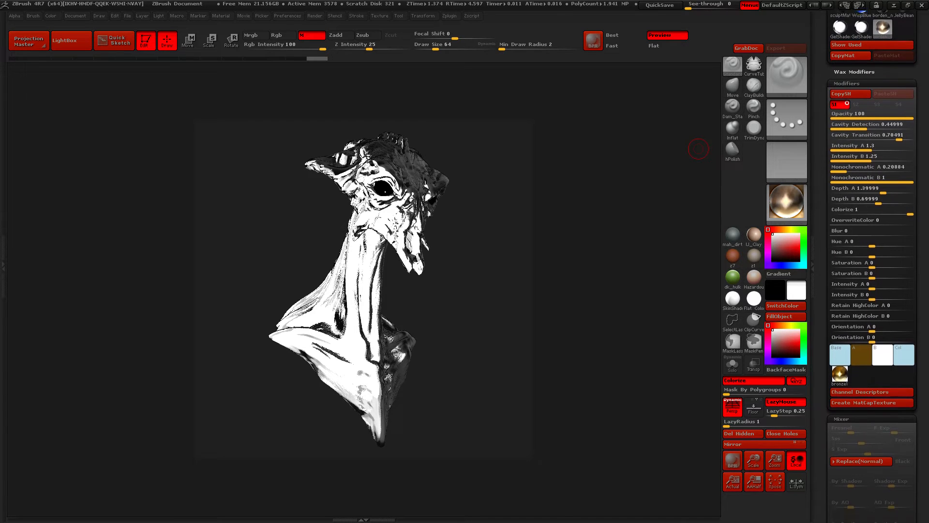
{"action": "scroll", "coordinate": [871, 267], "scroll_direction": "down", "scroll_amount": 1}
{"action": "left_click_drag", "start_coordinate": [921, 290], "coordinate": [921, 102]}
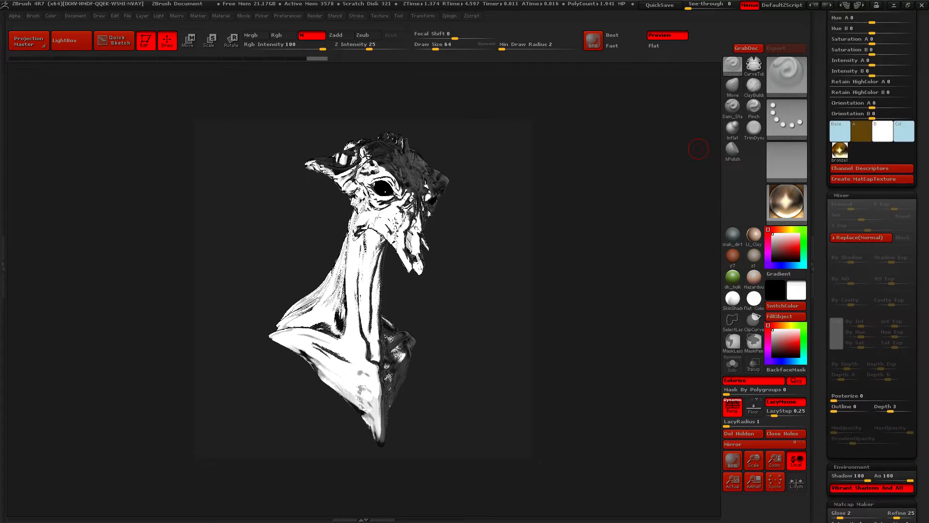
{"action": "left_click_drag", "start_coordinate": [921, 290], "coordinate": [921, 164]}
{"action": "left_click_drag", "start_coordinate": [920, 349], "coordinate": [921, 262]}
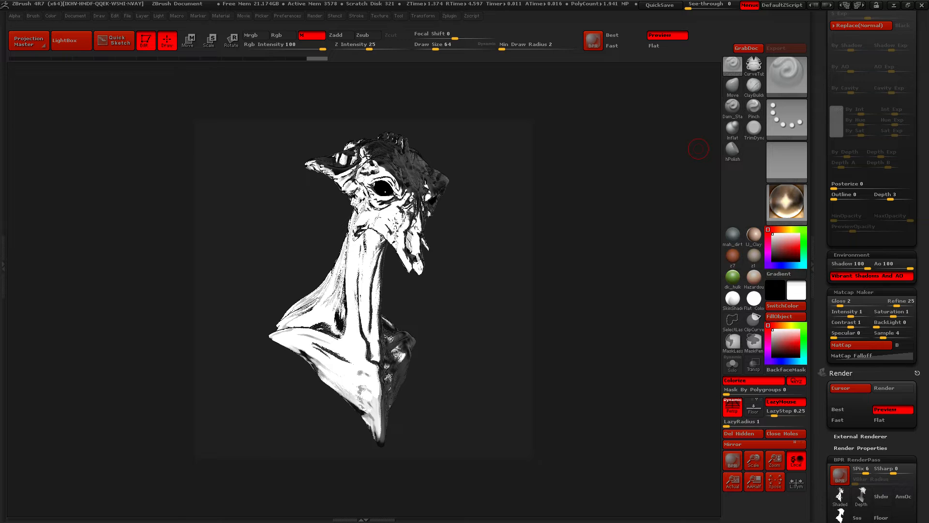
Change the borden_bronze material's Base colour to a saturated blue and its A colour to red
{"action": "mouse_move", "coordinate": [921, 131]}
{"action": "left_mouse_down"}
{"action": "mouse_move", "coordinate": [921, 481]}
{"action": "mouse_move", "coordinate": [921, 350]}
{"action": "mouse_move", "coordinate": [921, 471]}
{"action": "left_mouse_up"}
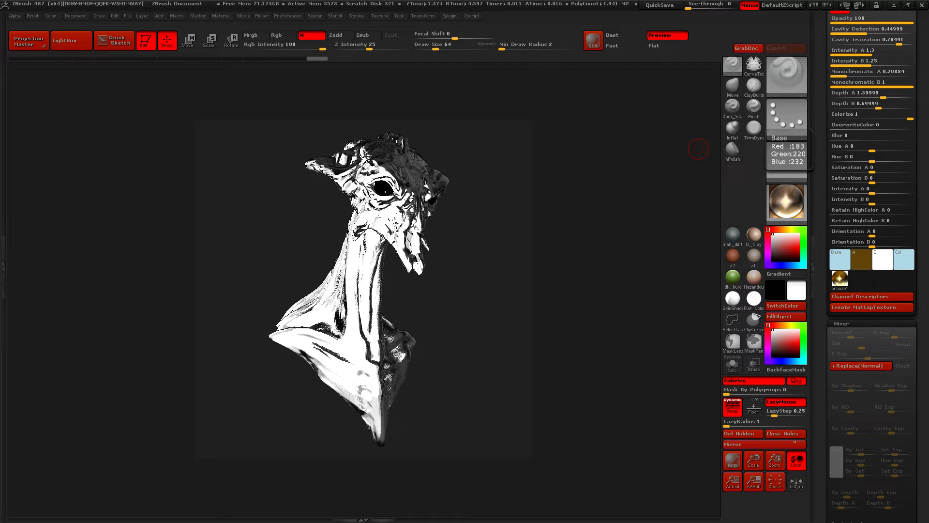
{"action": "left_click", "coordinate": [839, 259]}
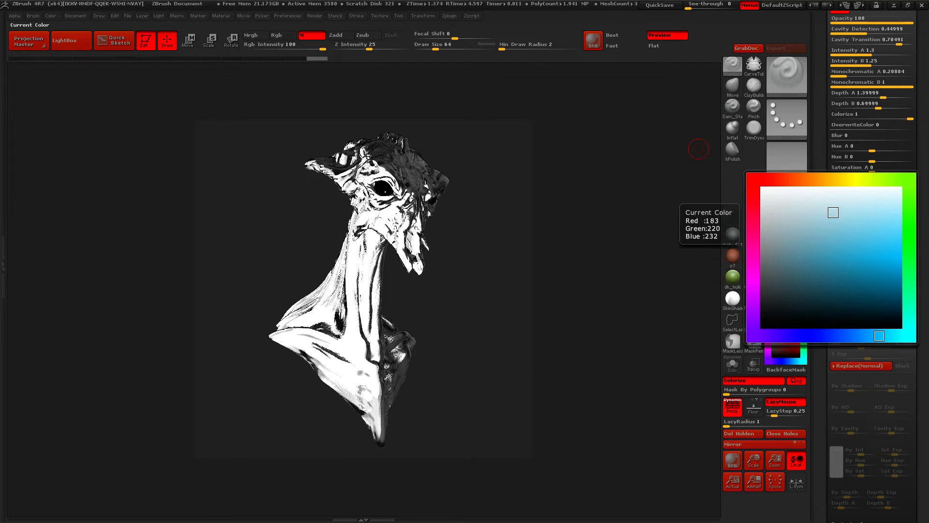
{"action": "left_click", "coordinate": [862, 257]}
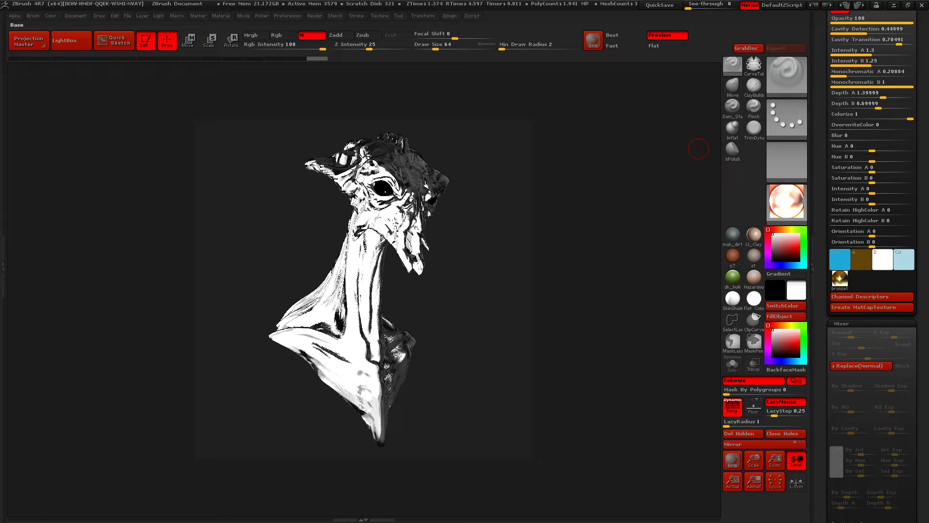
{"action": "left_click", "coordinate": [861, 260]}
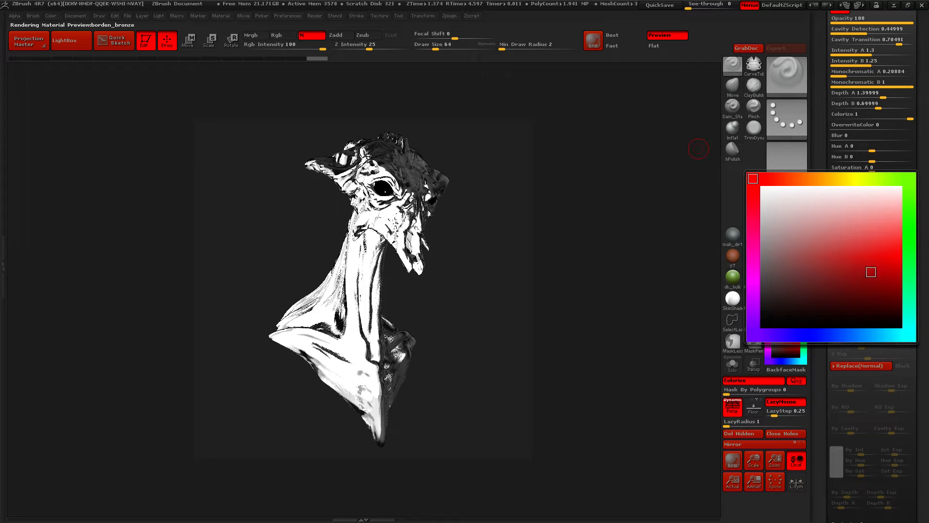
{"action": "left_click", "coordinate": [871, 270]}
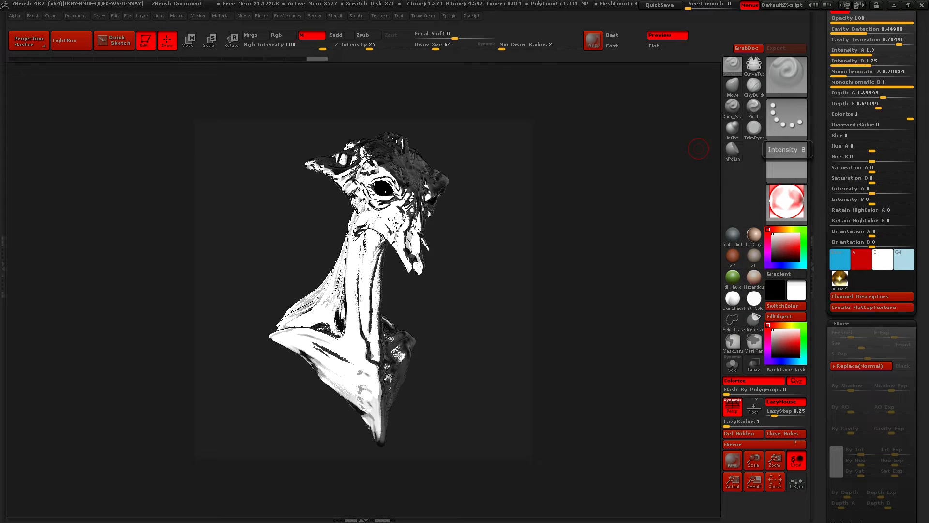
Set the borden_bronze material's Orientation A to -17.64704 and Orientation B to -135.29411
{"action": "left_click_drag", "start_coordinate": [919, 231], "coordinate": [842, 292]}
{"action": "left_click", "coordinate": [872, 284]}
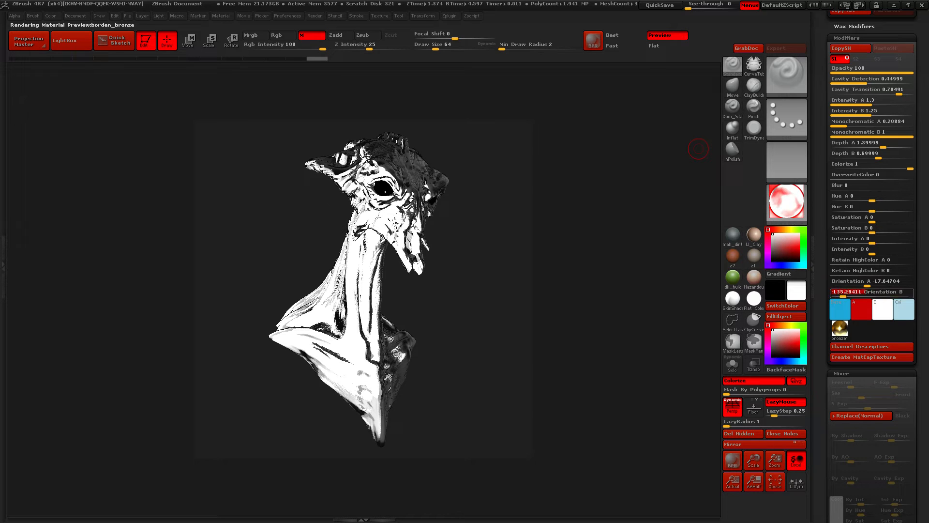
Set borden_bronze's Orientation A to -10.58822, Orientation B to -144.70588, Hue A to -0.42155, Hue B to -0.18783, Saturation A to 0.33332 and Intensity A to 0.13725
{"action": "key", "text": "ctrl"}
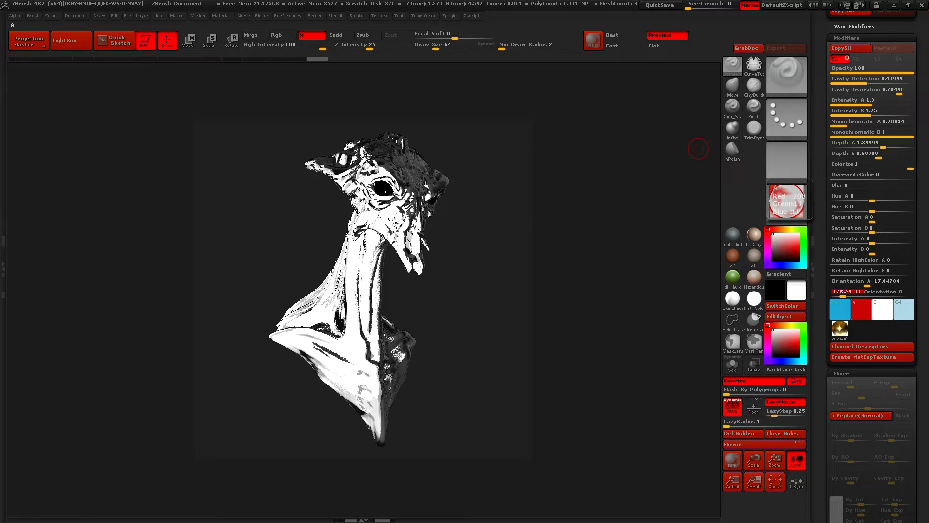
{"action": "left_click_drag", "start_coordinate": [843, 293], "coordinate": [868, 284]}
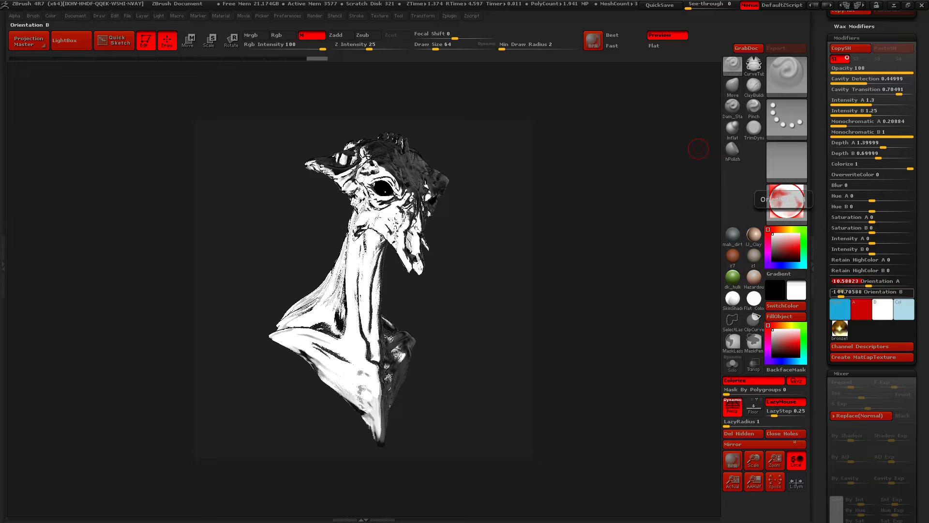
{"action": "left_click", "coordinate": [883, 309]}
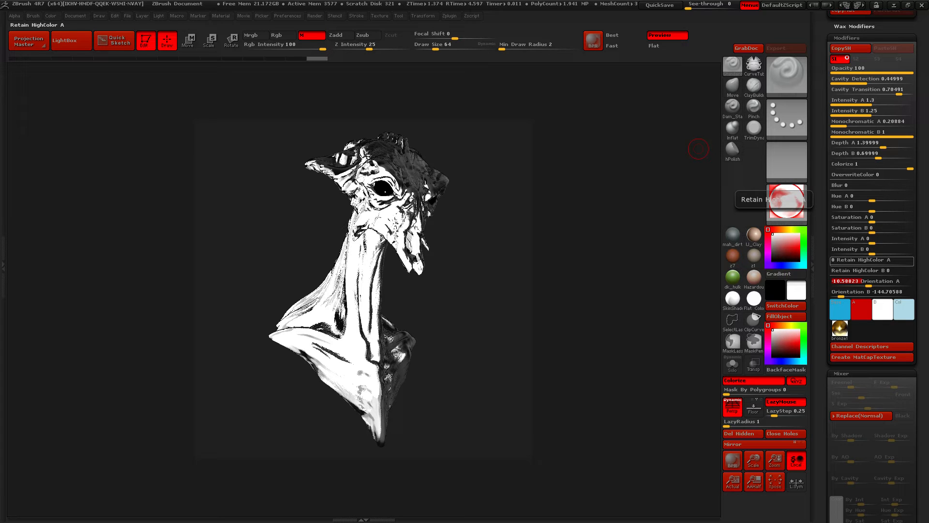
{"action": "mouse_move", "coordinate": [845, 262]}
{"action": "left_mouse_down"}
{"action": "mouse_move", "coordinate": [877, 261]}
{"action": "mouse_move", "coordinate": [830, 262]}
{"action": "left_mouse_up"}
{"action": "left_click_drag", "start_coordinate": [872, 241], "coordinate": [863, 208]}
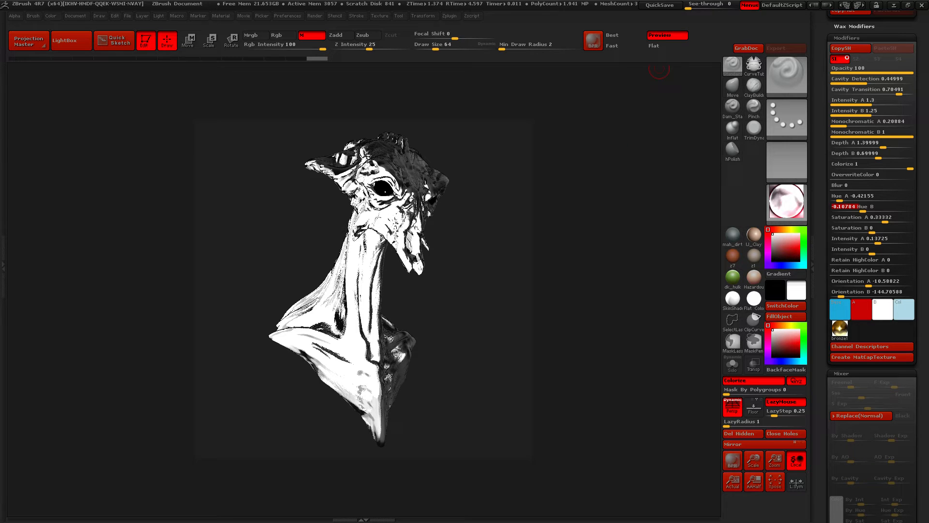
Collapse the material's Modifiers and Mixer settings and close up the Material palette
{"action": "left_click_drag", "start_coordinate": [824, 193], "coordinate": [824, 262]}
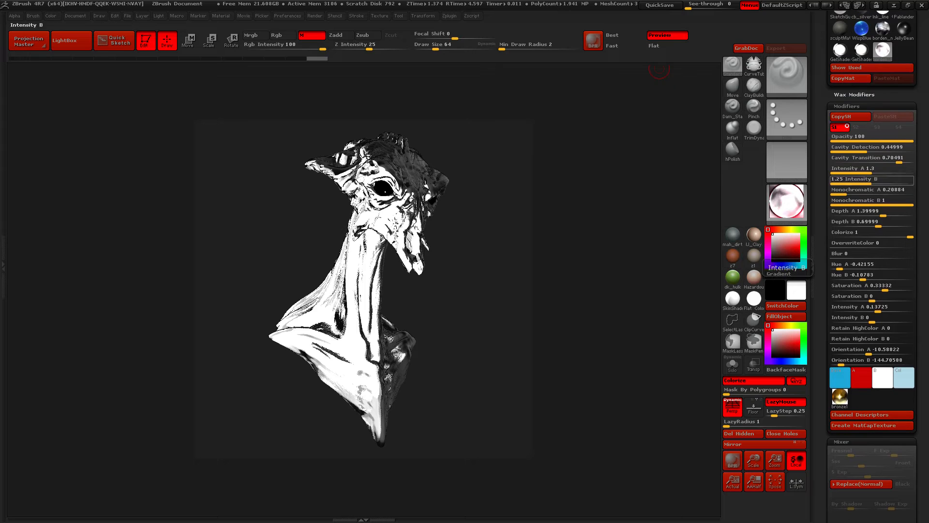
{"action": "left_click", "coordinate": [847, 107]}
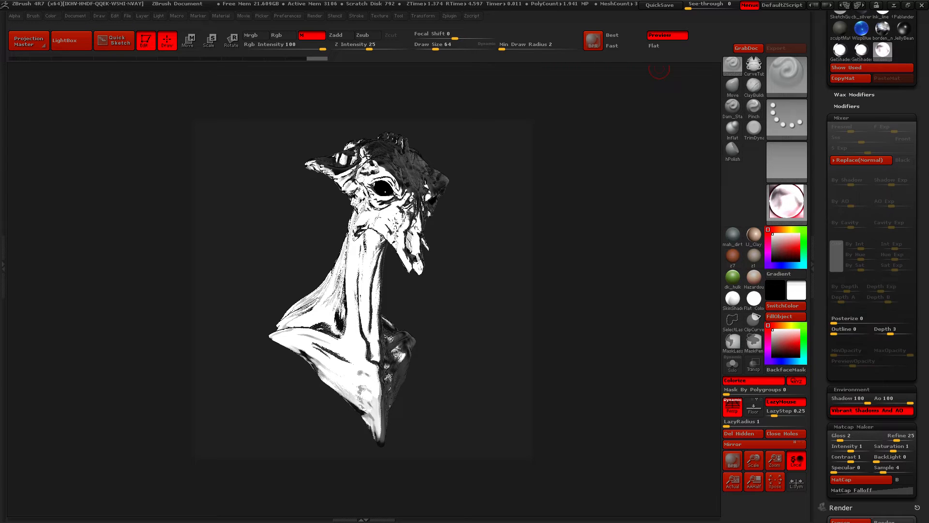
{"action": "left_click", "coordinate": [842, 118]}
{"action": "left_click_drag", "start_coordinate": [824, 131], "coordinate": [824, 297]}
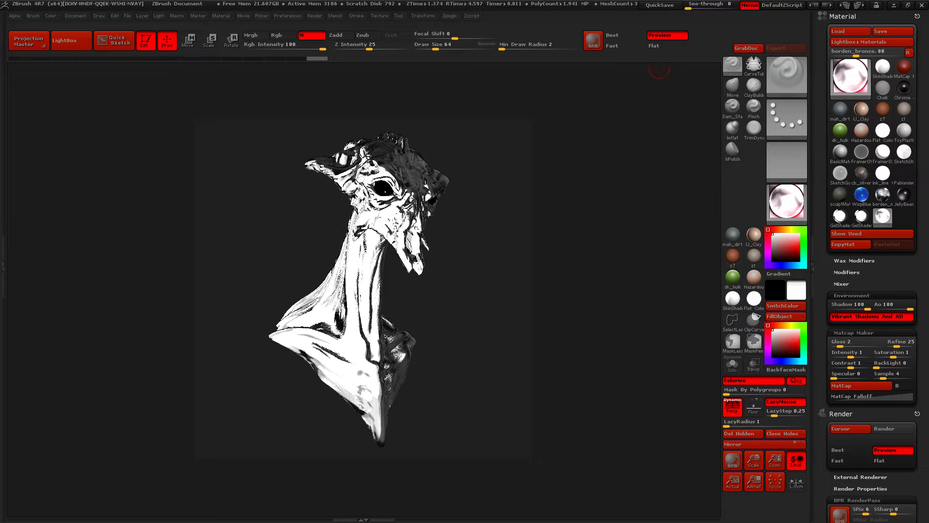
{"action": "left_click", "coordinate": [843, 16]}
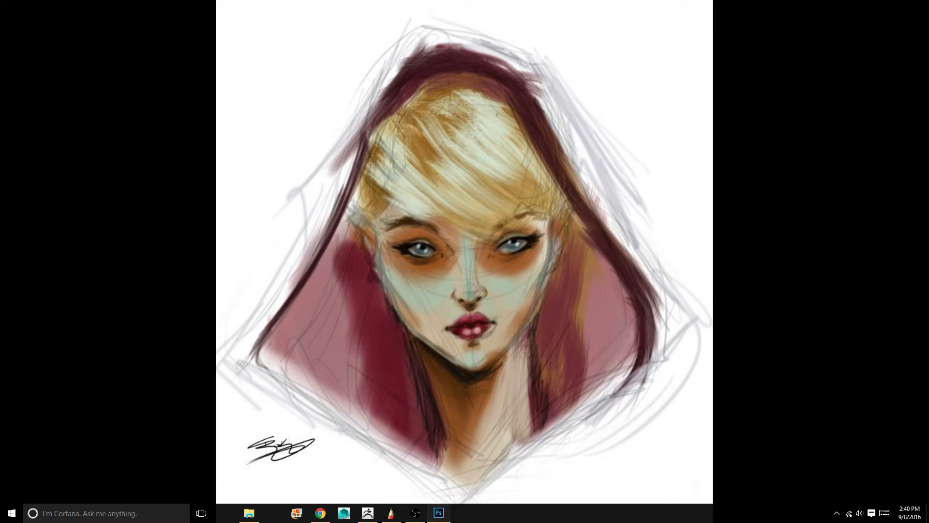
Switch to Photoshop and browse to the Mantis folder inside digital drawings on the Data (D:) drive for files to open
{"action": "left_click", "coordinate": [438, 513]}
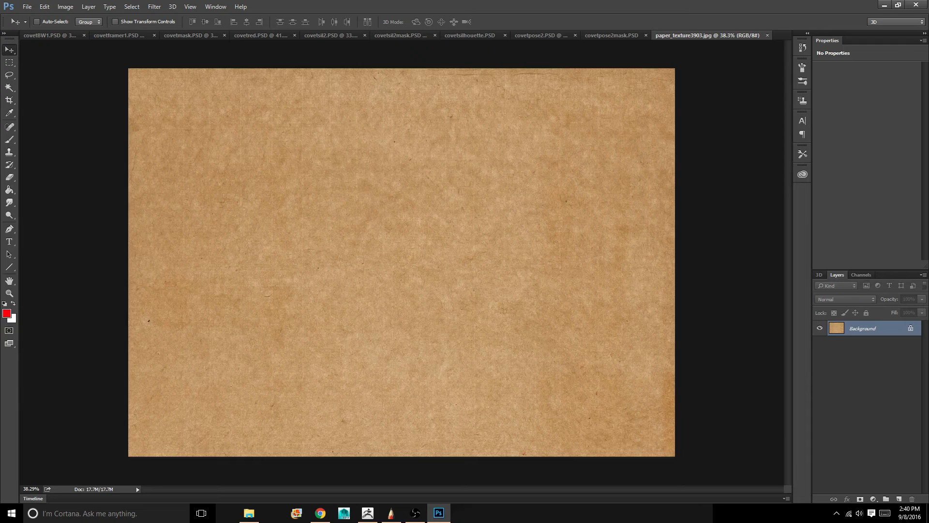
{"action": "key", "text": "ctrl+o"}
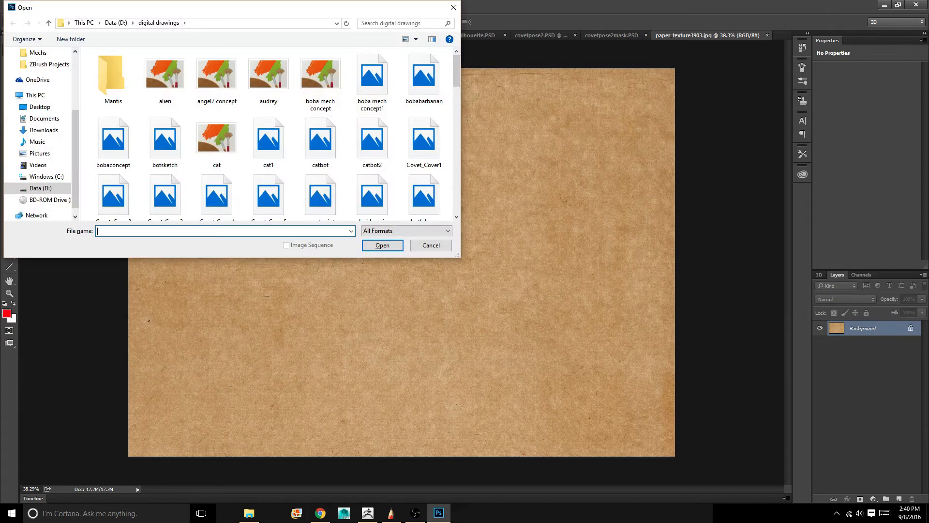
{"action": "left_click", "coordinate": [116, 22]}
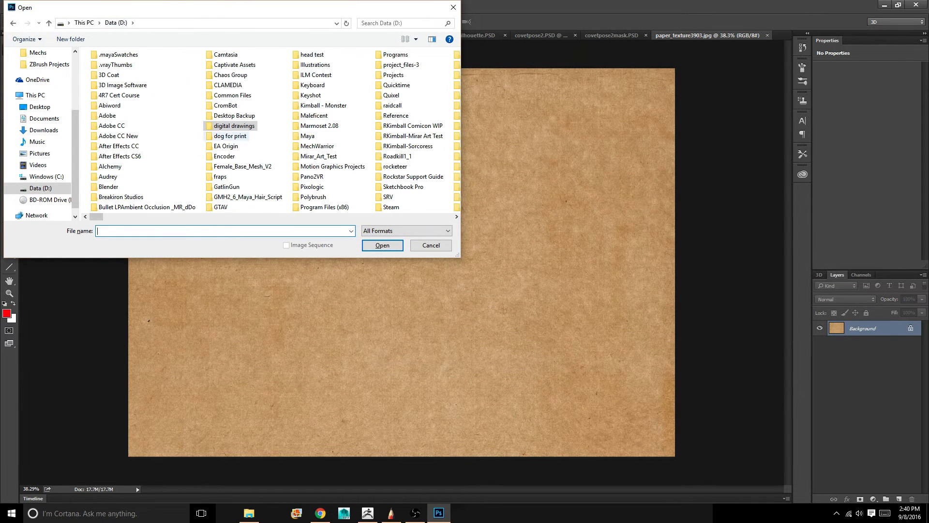
{"action": "double_click", "coordinate": [234, 126]}
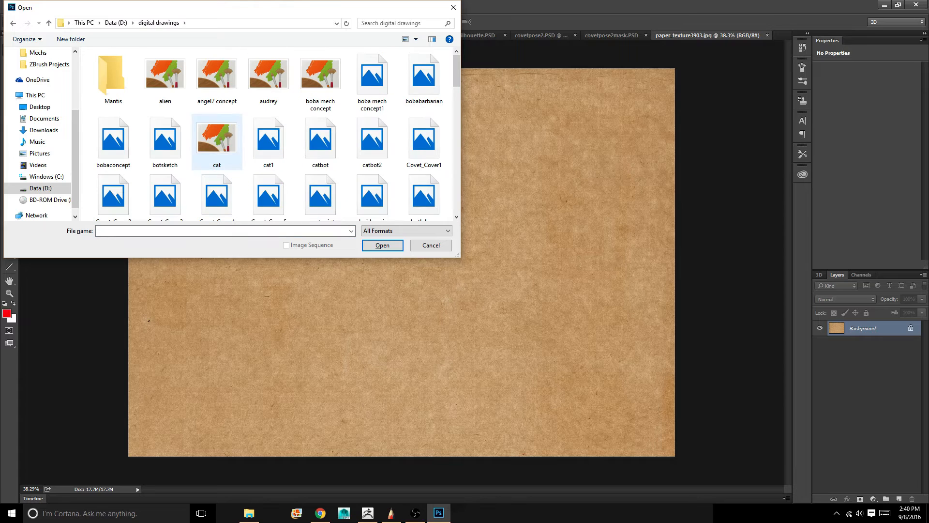
{"action": "double_click", "coordinate": [113, 78]}
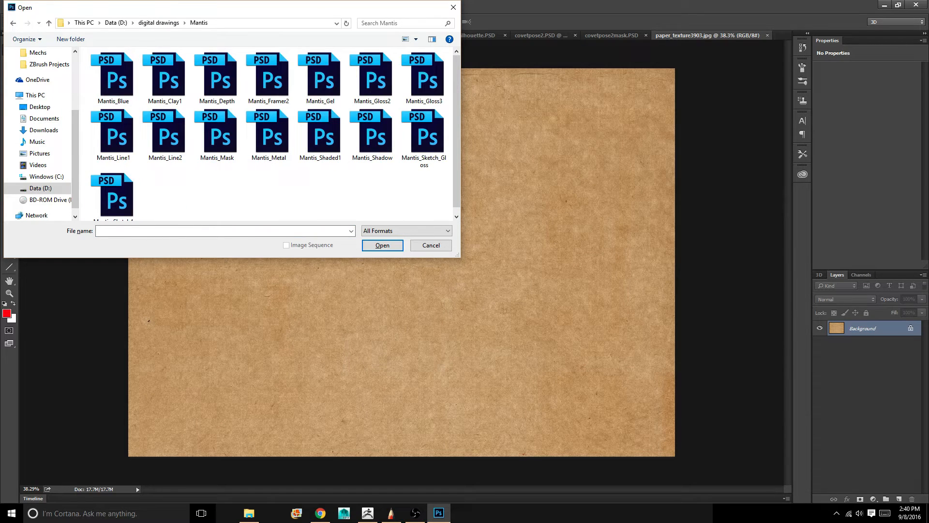
Open all the Mantis PSD render passes in the folder, from Mantis_Blue to Mantis_Sketch4
{"action": "left_click_drag", "start_coordinate": [171, 203], "coordinate": [114, 48]}
{"action": "left_click", "coordinate": [114, 77]}
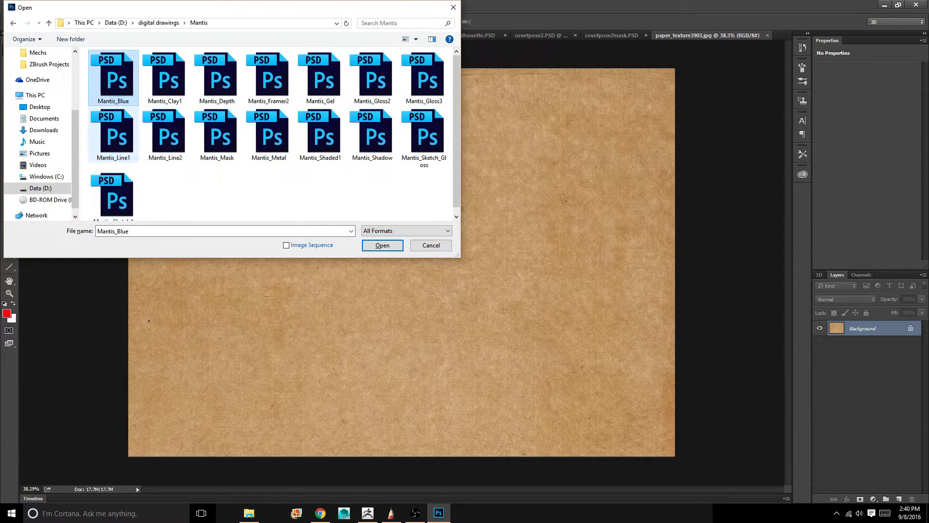
{"action": "left_click", "coordinate": [113, 196], "text": "shift"}
{"action": "key", "text": "Return"}
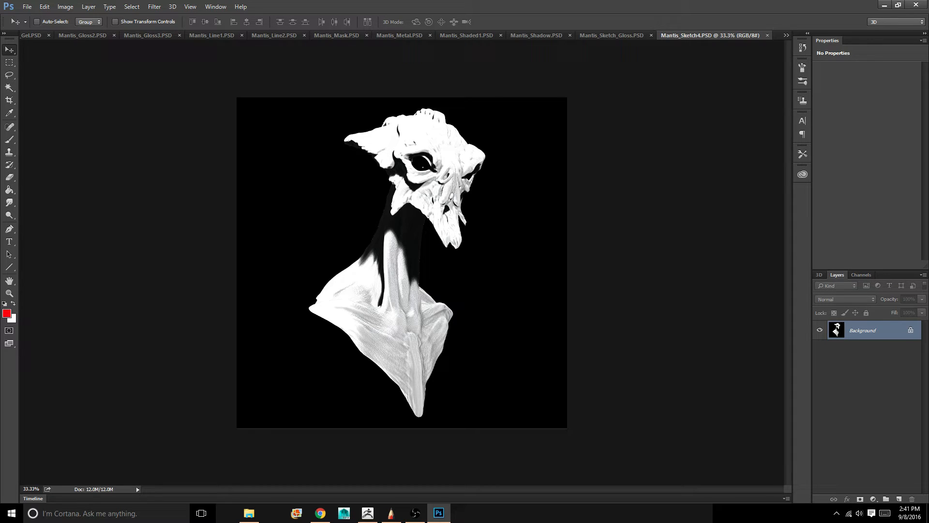
Bring up the paper_texture3903.jpg document and convert its locked Background into a regular layer named Layer 0
{"action": "left_click", "coordinate": [786, 35]}
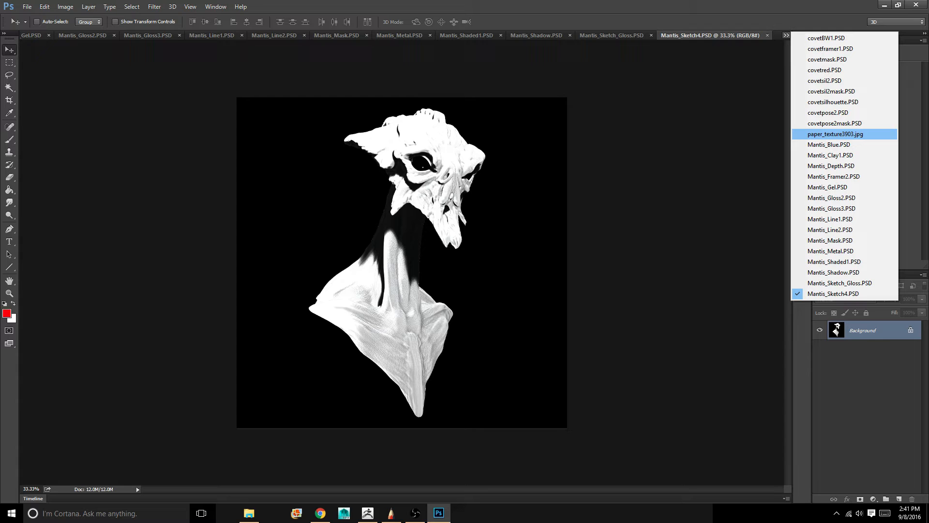
{"action": "left_click", "coordinate": [835, 134]}
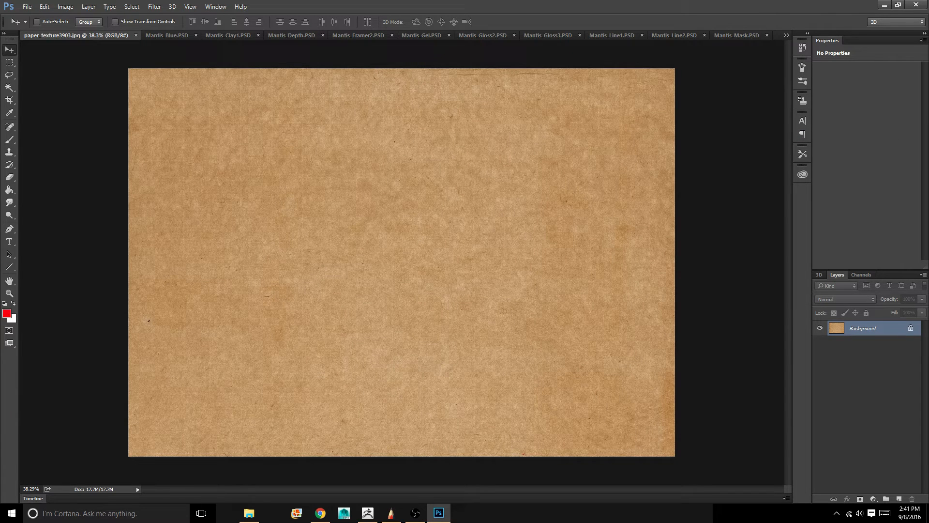
{"action": "double_click", "coordinate": [863, 329]}
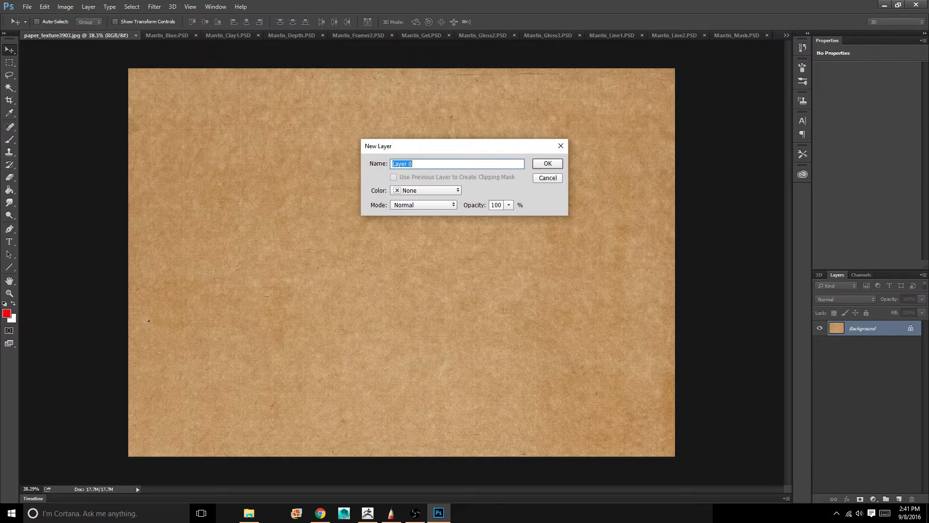
{"action": "key", "text": "Return"}
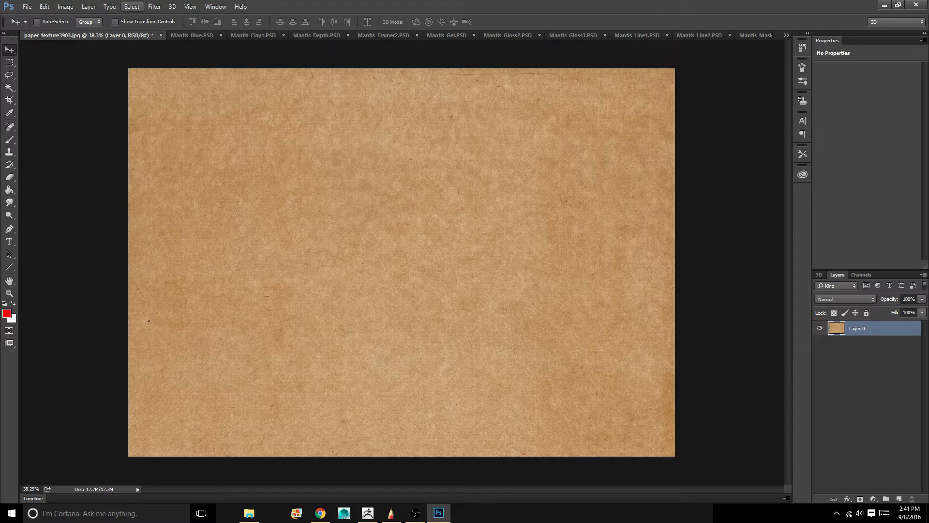
Apply a Hue/Saturation adjustment to the paper texture with Saturation -100 and Lightness +55
{"action": "left_click", "coordinate": [66, 7]}
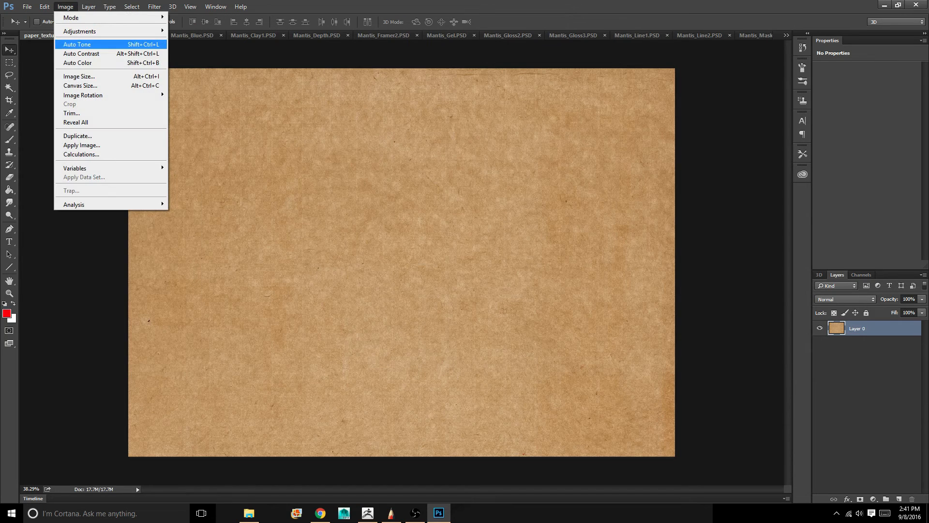
{"action": "mouse_move", "coordinate": [82, 31]}
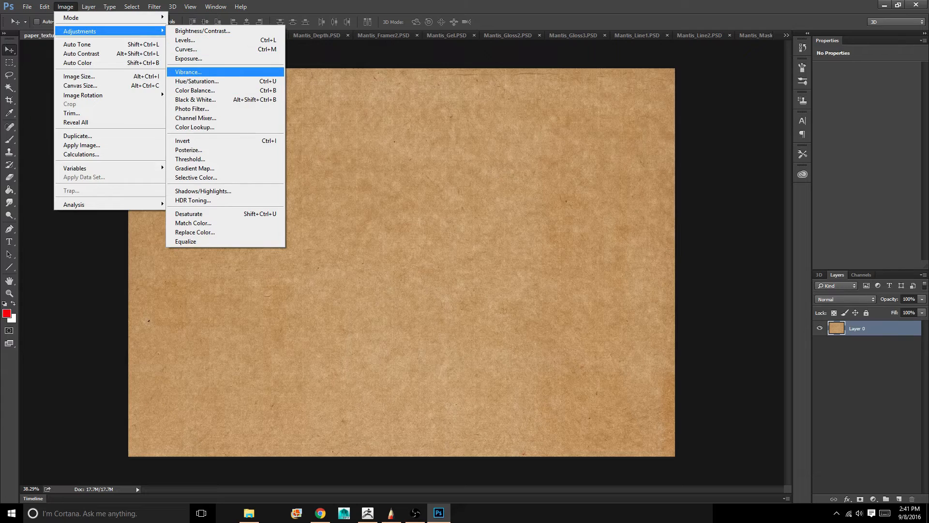
{"action": "left_click", "coordinate": [206, 81]}
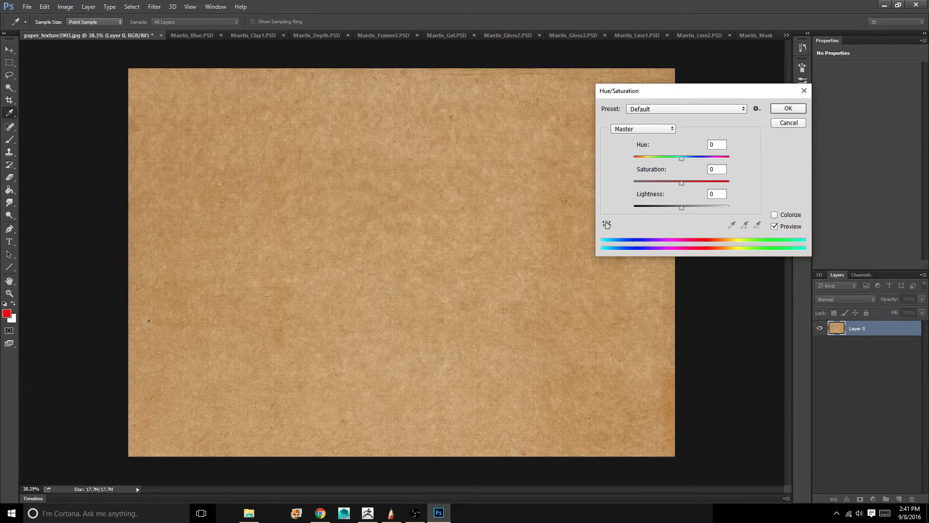
{"action": "left_click_drag", "start_coordinate": [682, 184], "coordinate": [633, 183]}
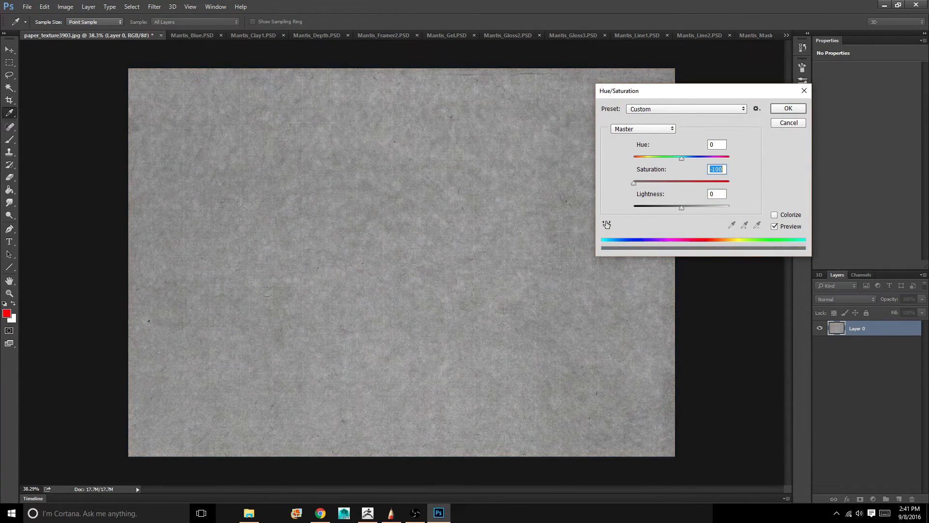
{"action": "left_click_drag", "start_coordinate": [681, 208], "coordinate": [708, 208]}
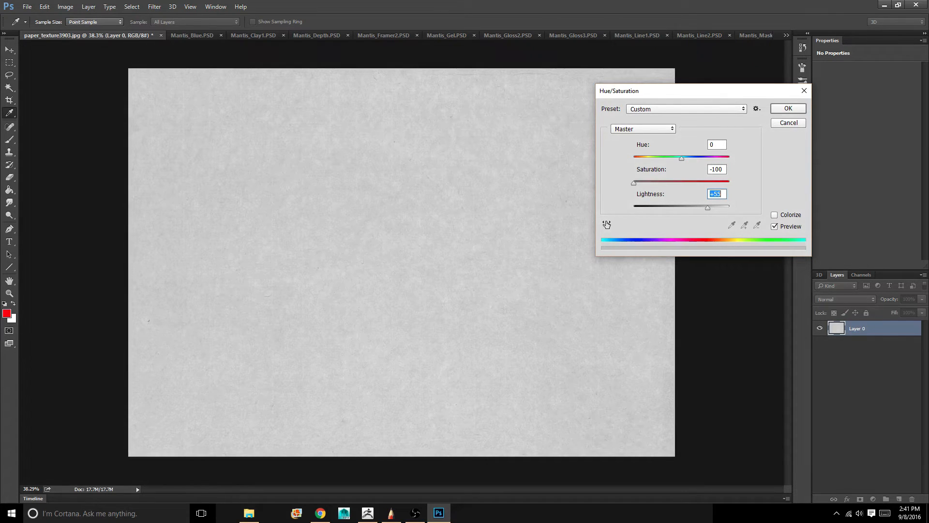
{"action": "key", "text": "Return"}
{"action": "key", "text": "v"}
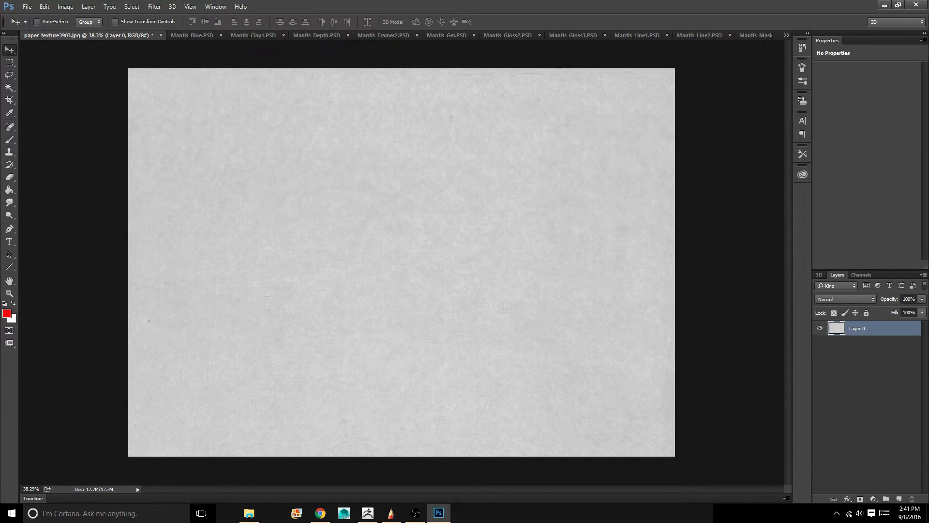
Apply a Brightness/Contrast adjustment to the paper texture using the legacy mode with Contrast 59
{"action": "left_click", "coordinate": [65, 6]}
{"action": "mouse_move", "coordinate": [65, 7]}
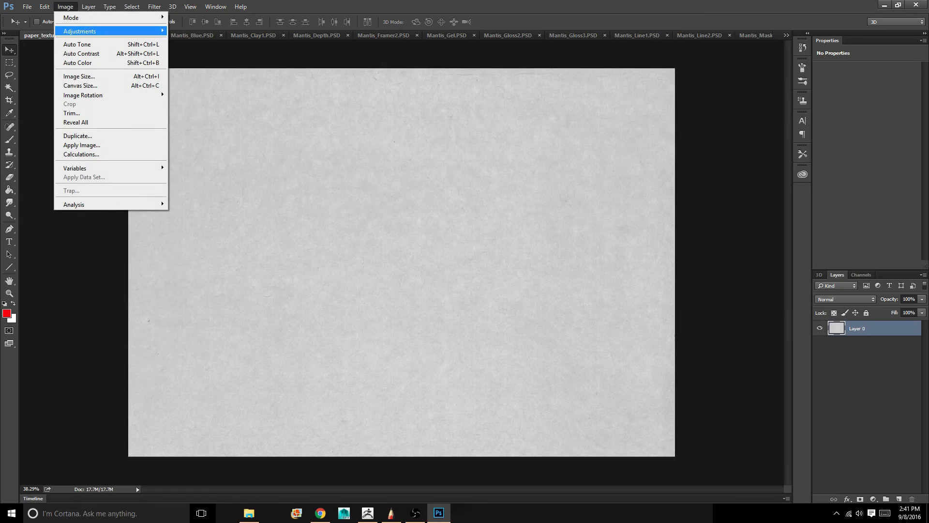
{"action": "mouse_move", "coordinate": [80, 31]}
{"action": "left_click", "coordinate": [202, 31]}
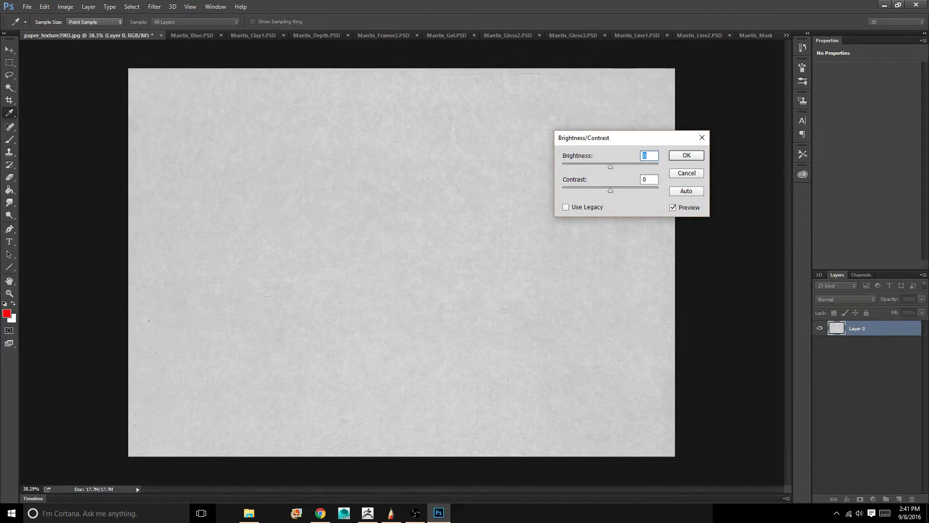
{"action": "left_click", "coordinate": [566, 208]}
{"action": "left_click_drag", "start_coordinate": [610, 191], "coordinate": [643, 190]}
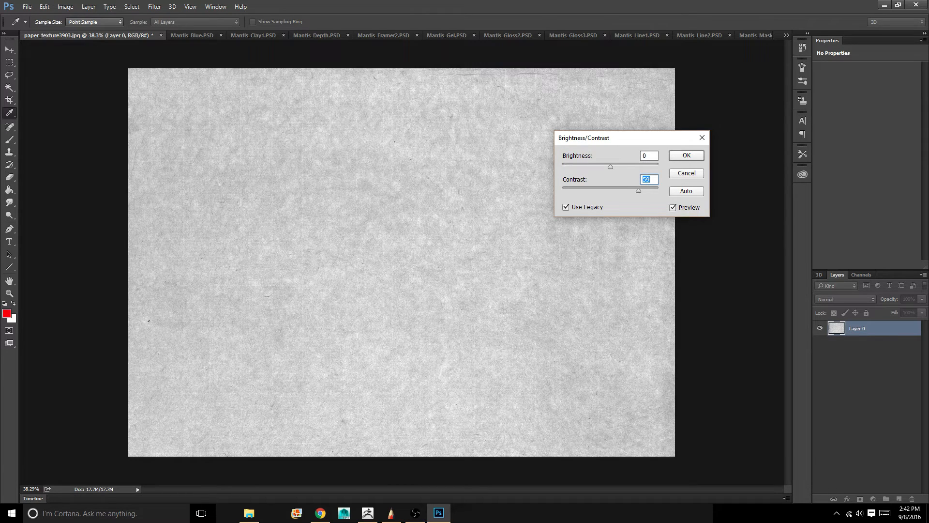
{"action": "key", "text": "Return"}
{"action": "key", "text": "v"}
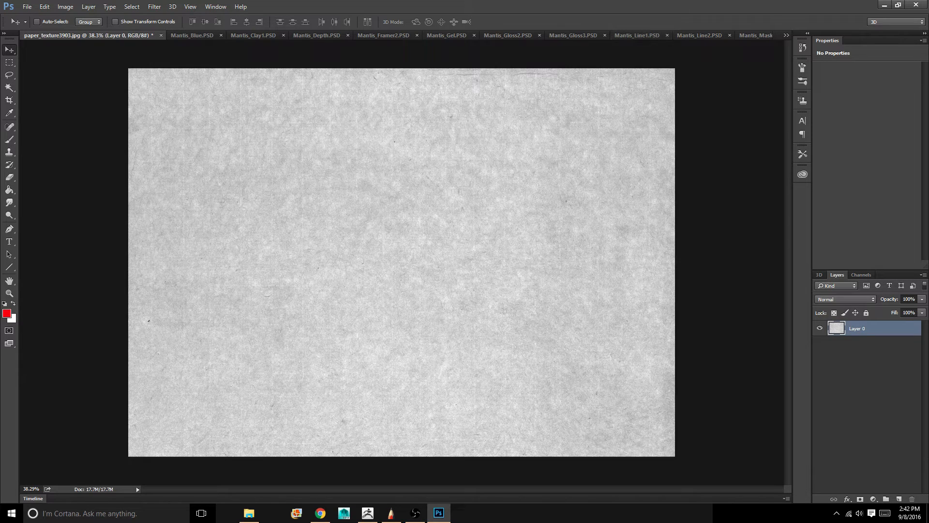
Look through the Mantis_Blue, Clay1, Framer2, Gel, Gloss2 and Gloss3 render passes to compare how each shades the bust
{"action": "left_click", "coordinate": [192, 35]}
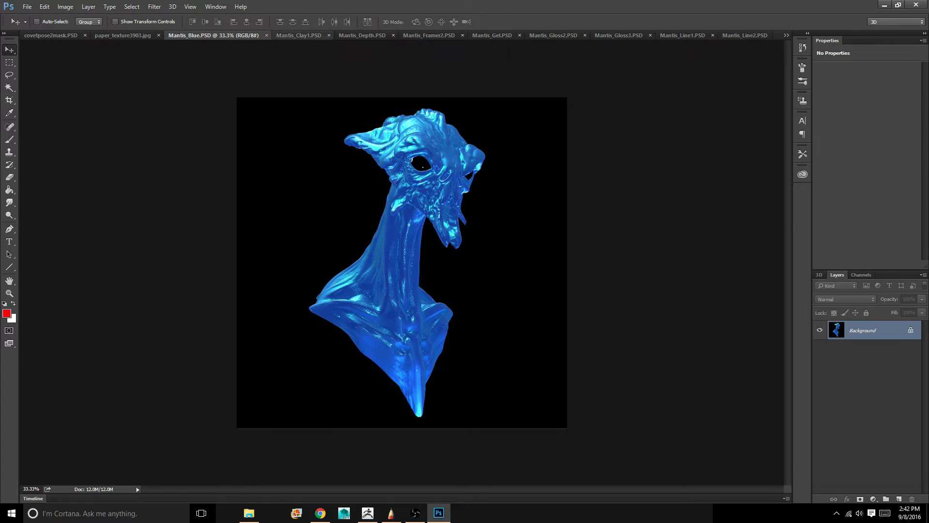
{"action": "left_click", "coordinate": [299, 35]}
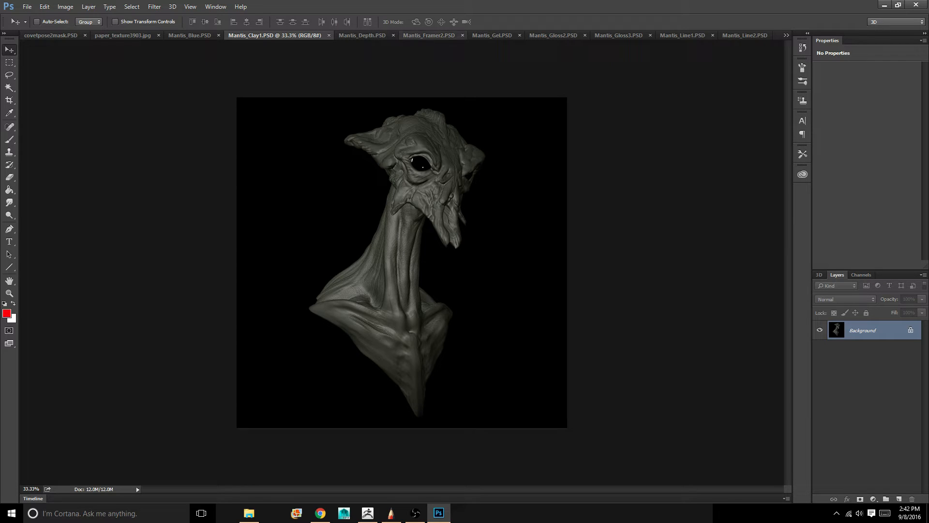
{"action": "left_click", "coordinate": [429, 35]}
{"action": "left_click", "coordinate": [492, 35]}
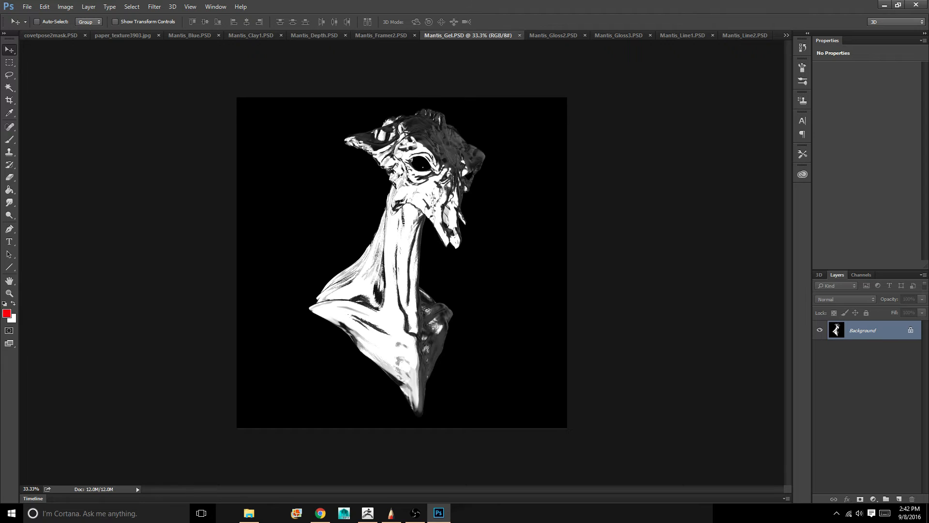
{"action": "left_click", "coordinate": [553, 36]}
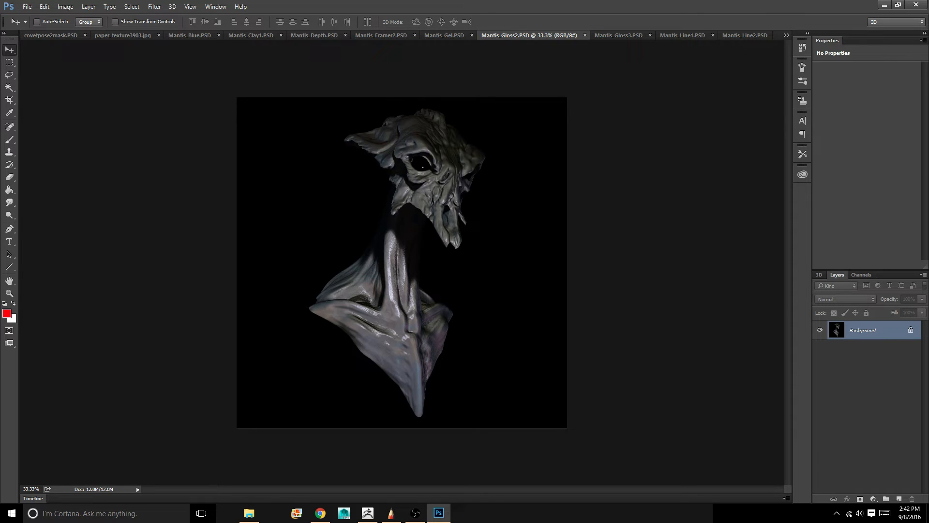
{"action": "left_click", "coordinate": [619, 36]}
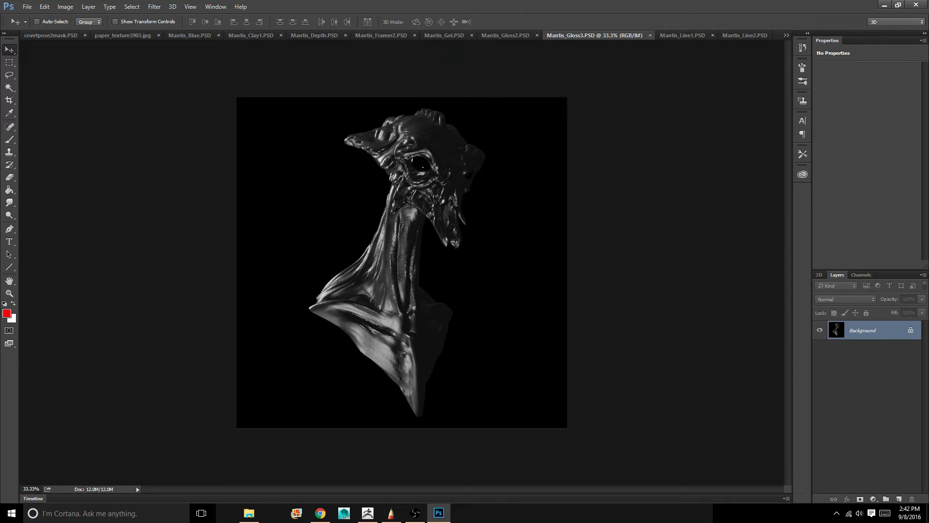
{"action": "left_click", "coordinate": [786, 35]}
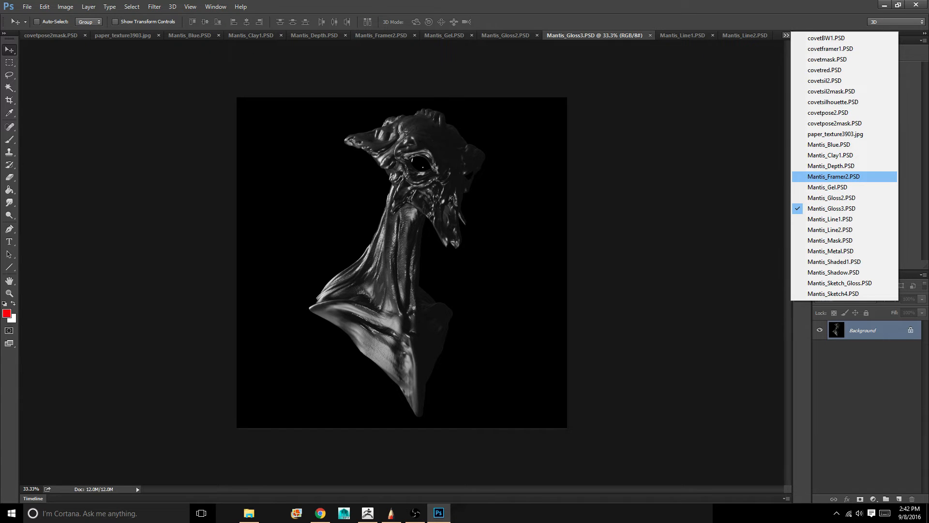
{"action": "left_click", "coordinate": [834, 176]}
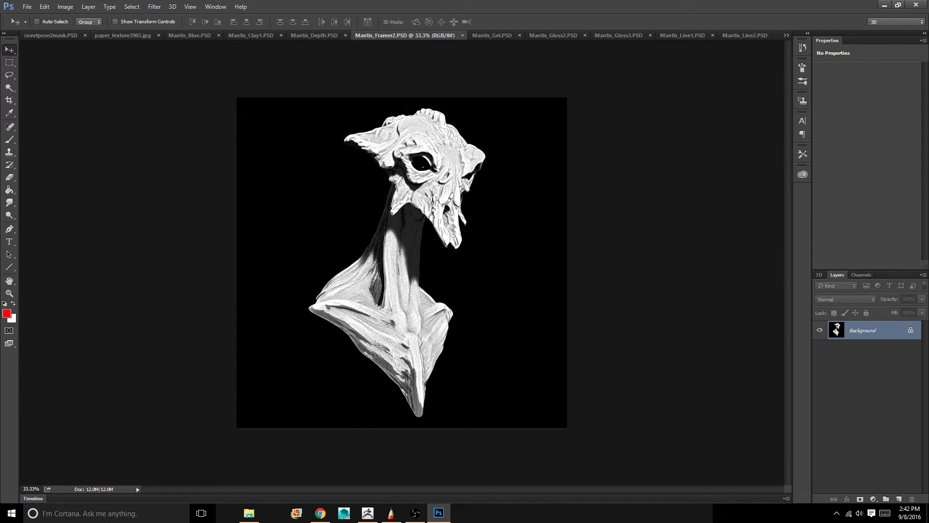
Bring up Mantis_Shaded1.PSD and convert its locked Background into a regular layer named Layer 0
{"action": "left_click", "coordinate": [786, 36]}
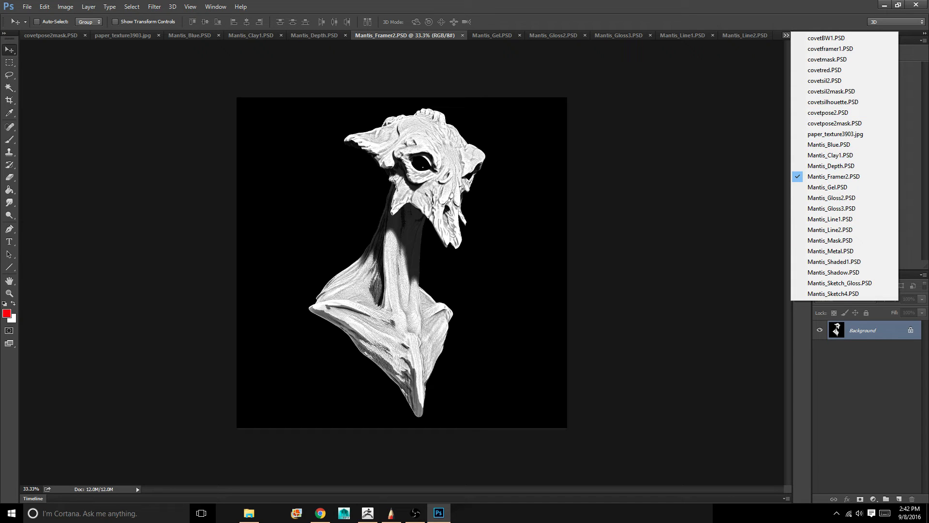
{"action": "left_click", "coordinate": [835, 262]}
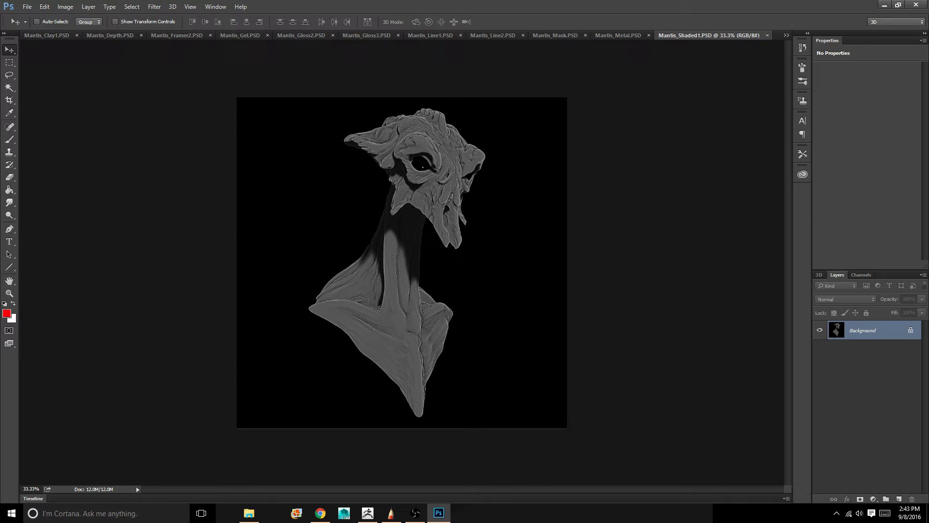
{"action": "double_click", "coordinate": [863, 330]}
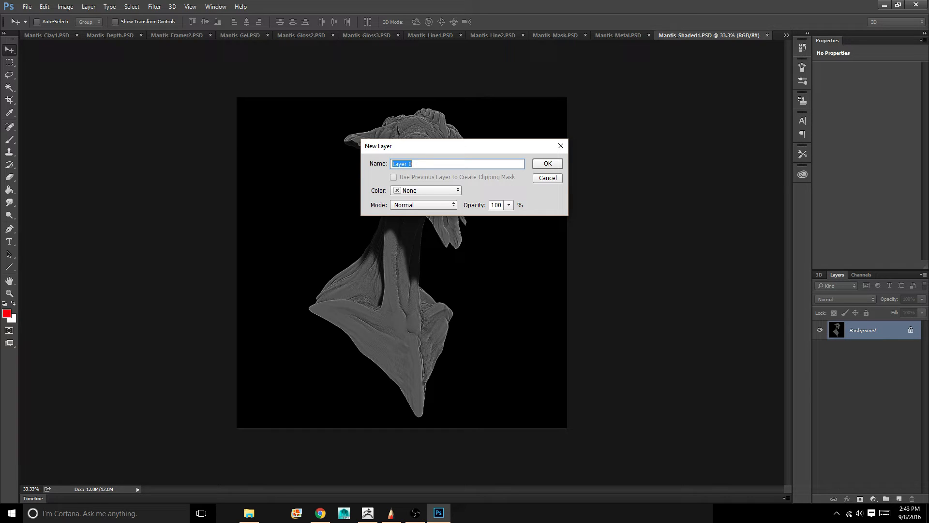
{"action": "left_click", "coordinate": [547, 163]}
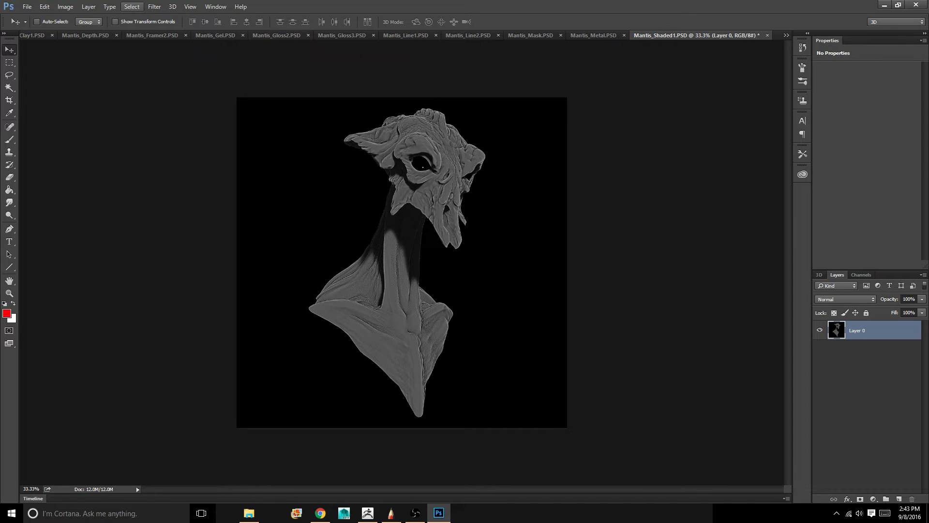
Using the Alpha 1 channel of Mantis_Mask.PSD as a selection, delete the black background around the bust and deselect
{"action": "left_click", "coordinate": [132, 6]}
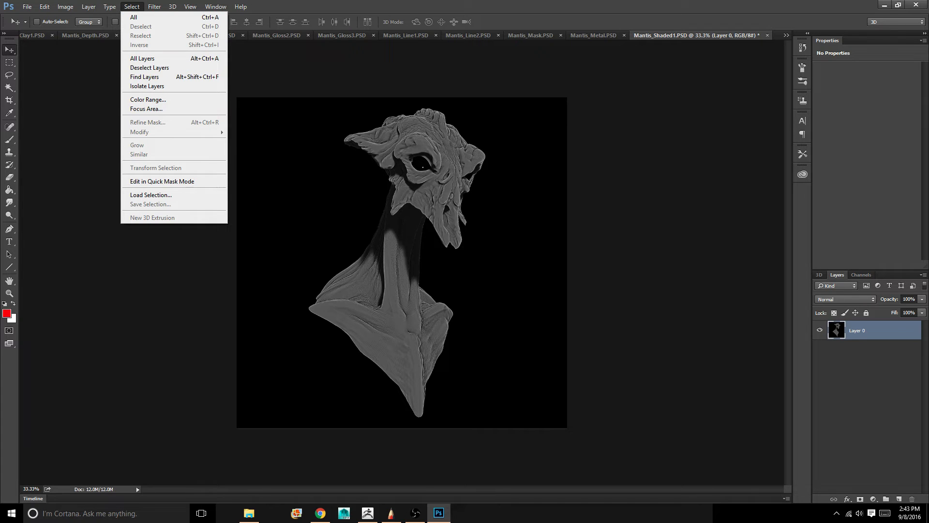
{"action": "left_click", "coordinate": [151, 194]}
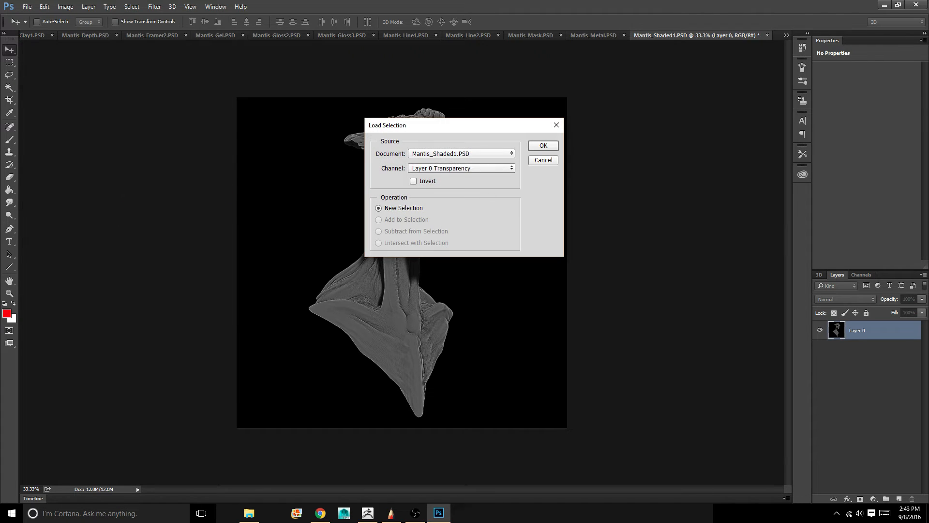
{"action": "left_click", "coordinate": [461, 154]}
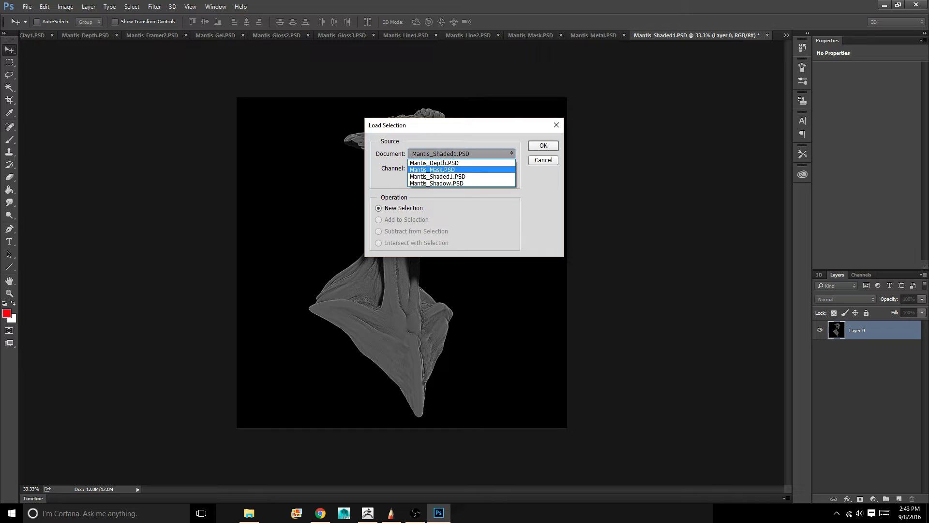
{"action": "left_click", "coordinate": [433, 170]}
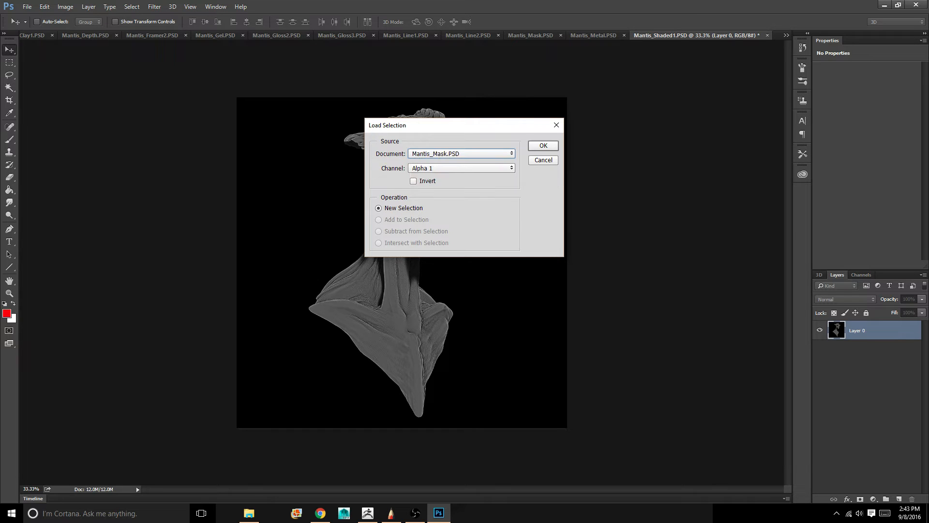
{"action": "key", "text": "Return"}
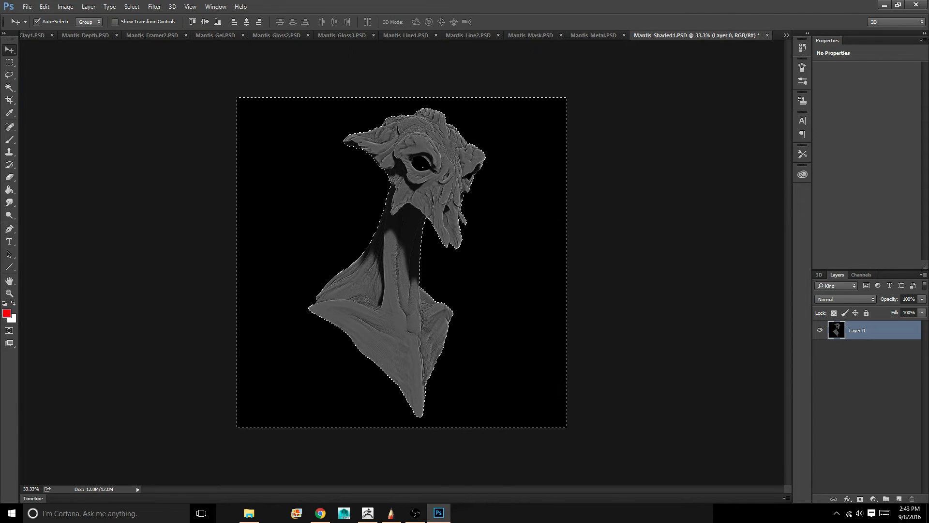
{"action": "key", "text": "Delete"}
{"action": "key", "text": "ctrl+d"}
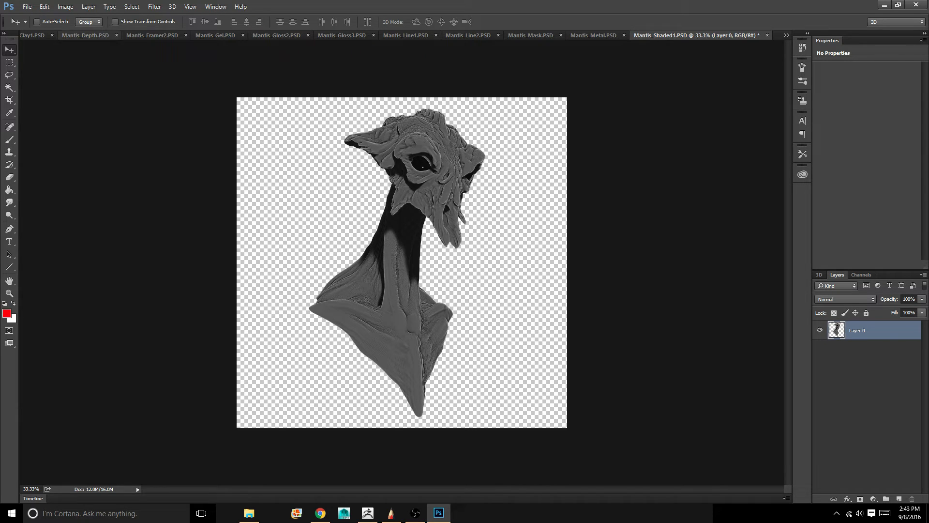
Copy the entire paper texture from paper_texture3903.jpg into Mantis_Shaded1.PSD as a new layer and place it beneath the bust layer
{"action": "left_click", "coordinate": [786, 35]}
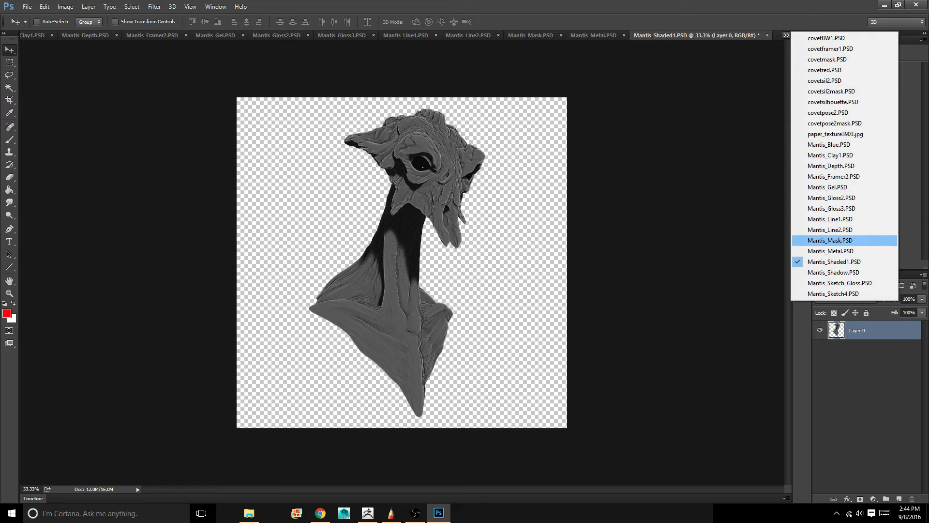
{"action": "left_click", "coordinate": [835, 133]}
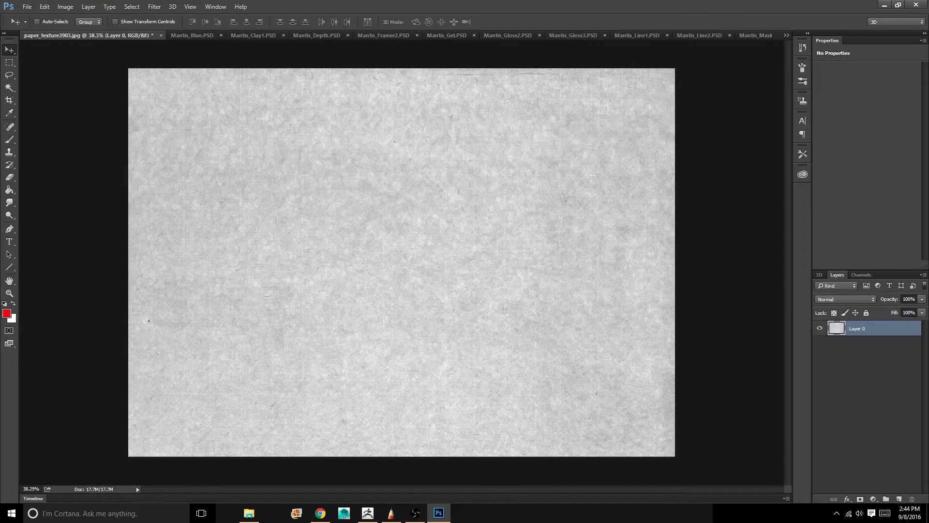
{"action": "key", "text": "ctrl"}
{"action": "key", "text": "ctrl+a"}
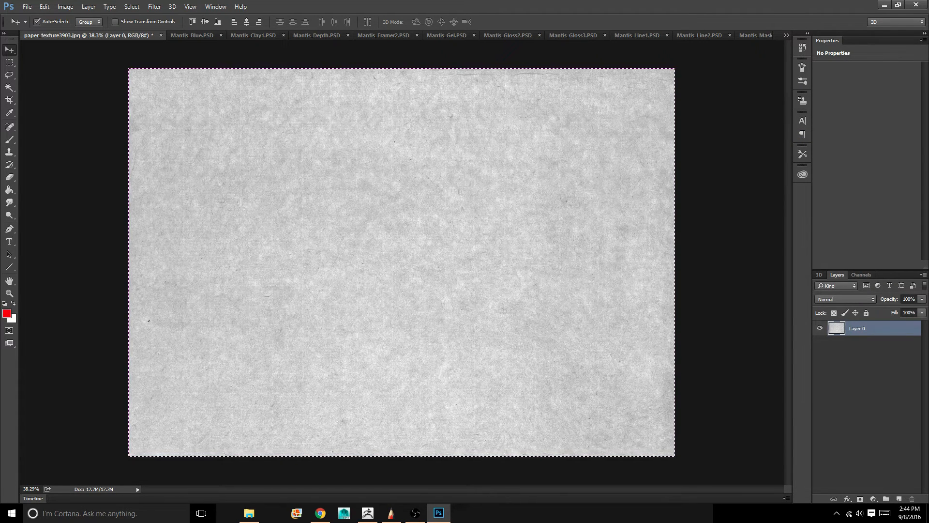
{"action": "left_click", "coordinate": [786, 36]}
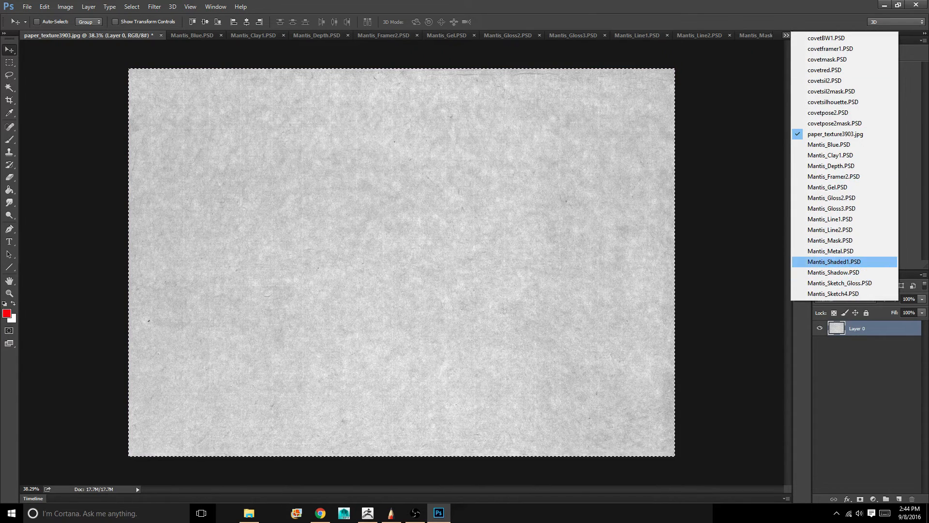
{"action": "left_click", "coordinate": [835, 262]}
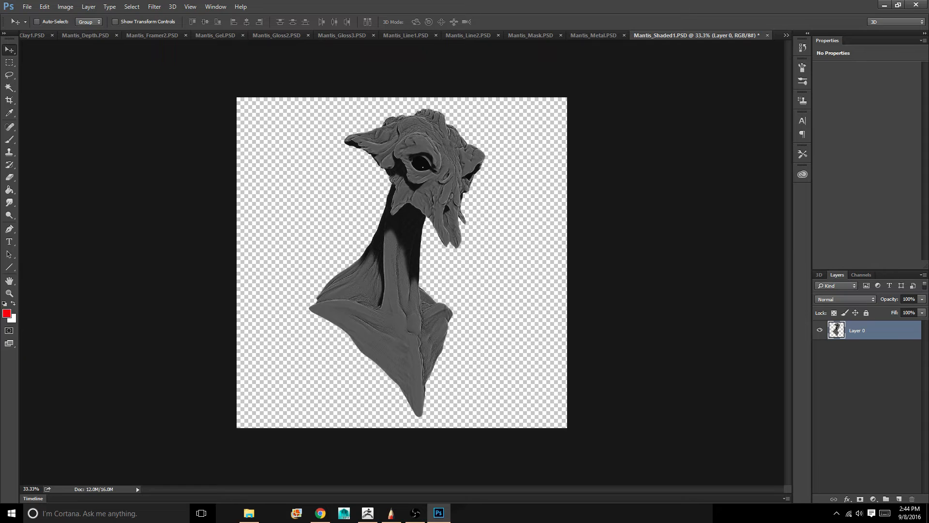
{"action": "key", "text": "ctrl+v"}
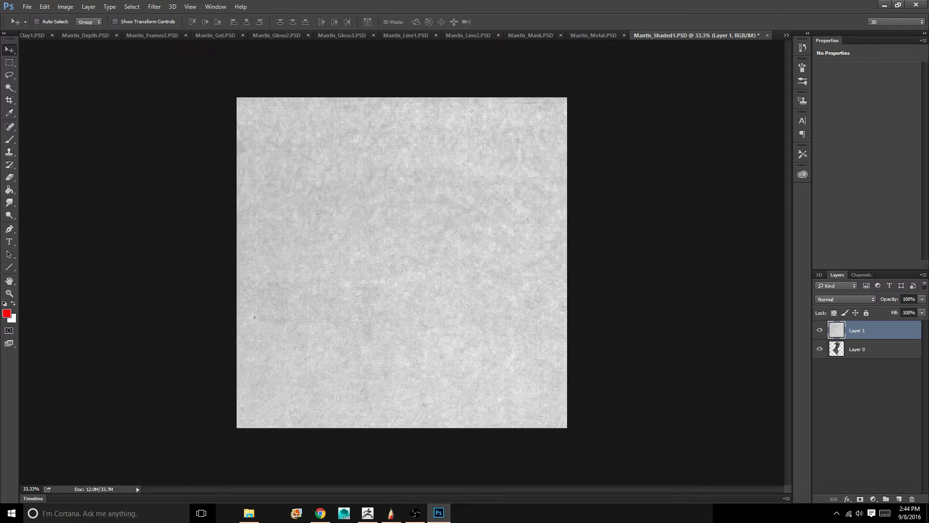
{"action": "key", "text": "ctrl+bracketleft"}
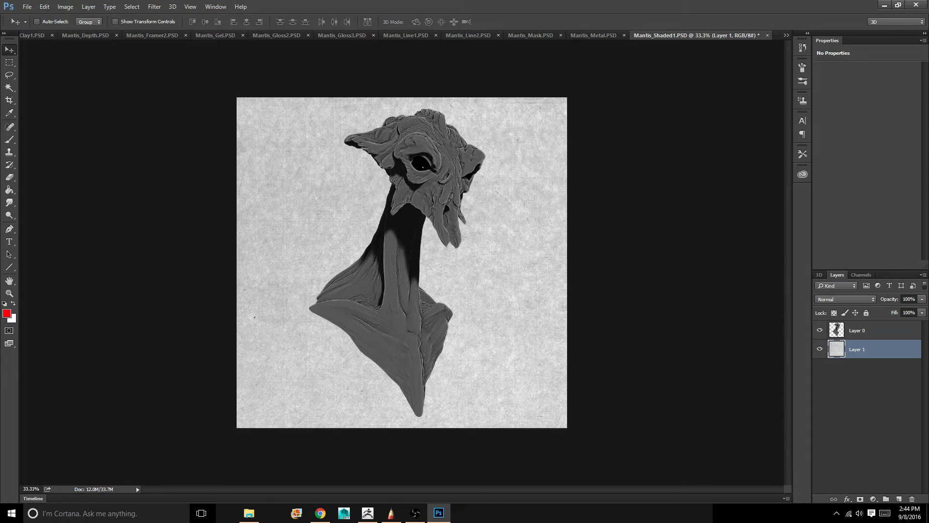
{"action": "key", "text": "ctrl+plus"}
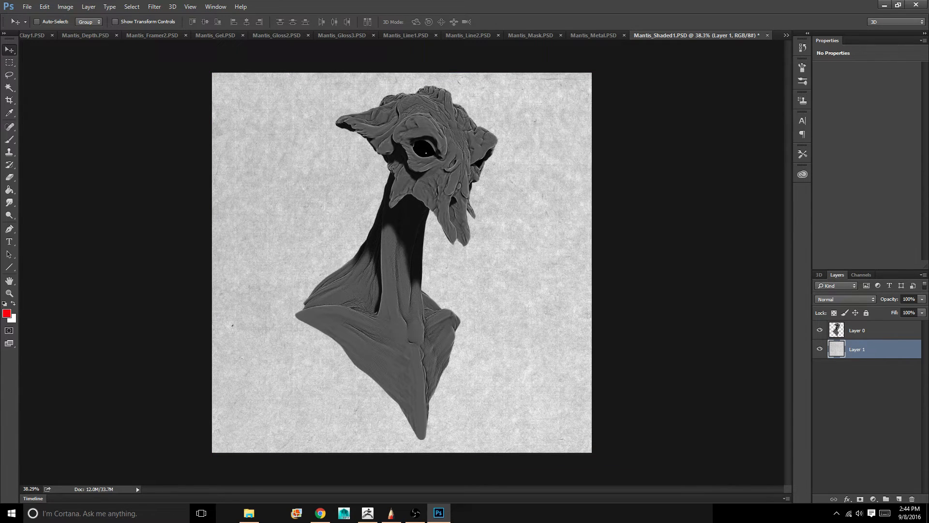
{"action": "key", "text": "ctrl+minus"}
{"action": "key", "text": "ctrl+plus"}
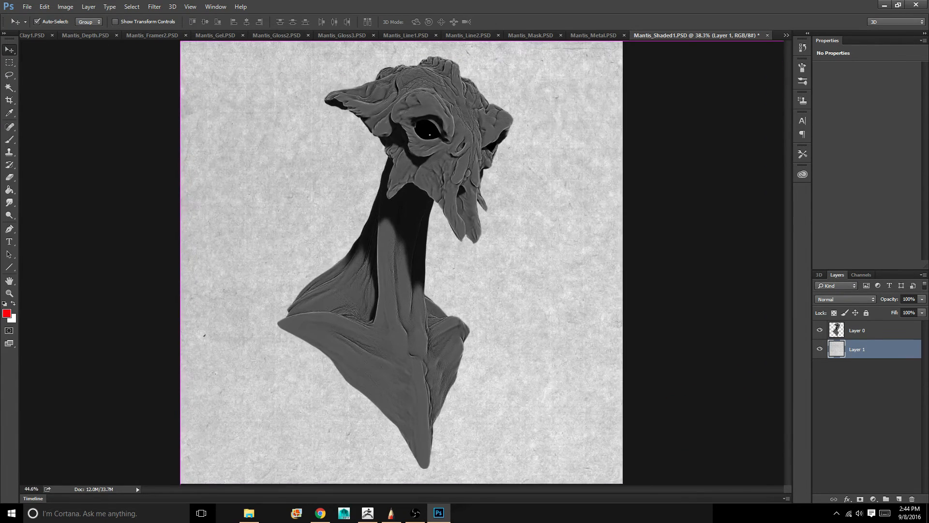
{"action": "key", "text": "ctrl+minus"}
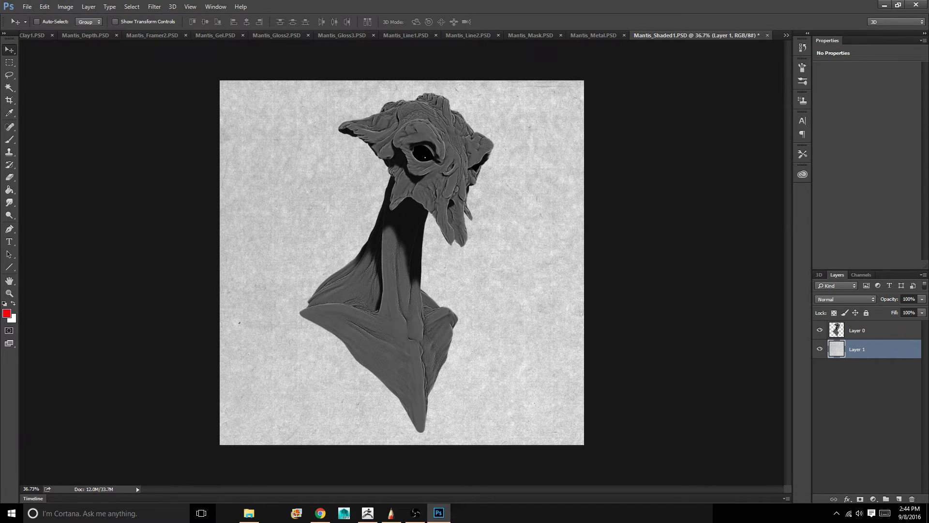
{"action": "scroll", "coordinate": [402, 262], "scroll_direction": "down", "scroll_amount": 4, "text": "alt"}
{"action": "scroll", "coordinate": [402, 263], "scroll_direction": "up", "scroll_amount": 5, "text": "alt"}
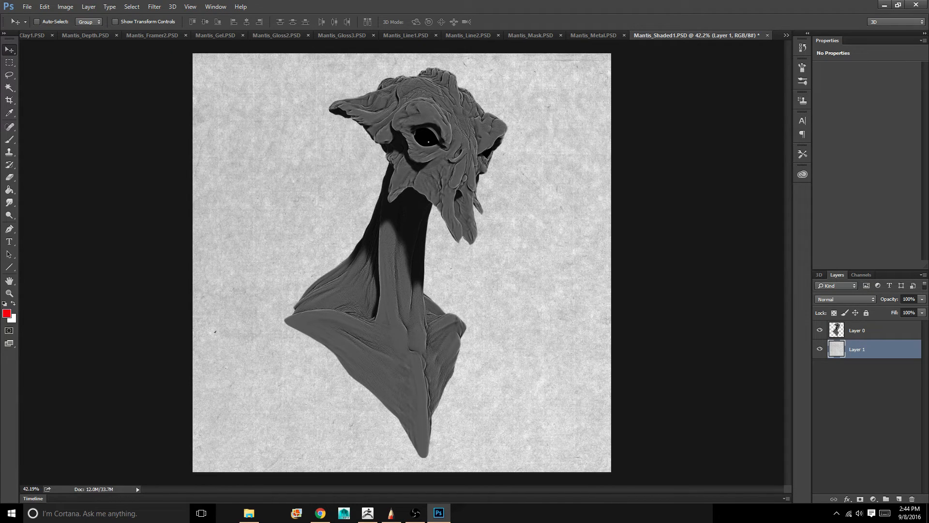
Duplicate the paper texture layer as Layer 1 copy and set the duplicate's blend mode to Multiply
{"action": "right_click", "coordinate": [874, 350]}
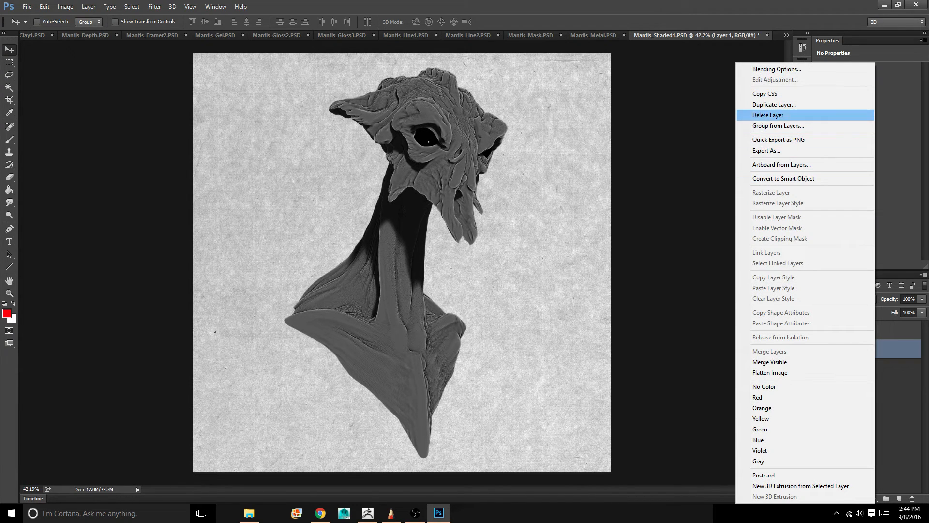
{"action": "left_click", "coordinate": [774, 105]}
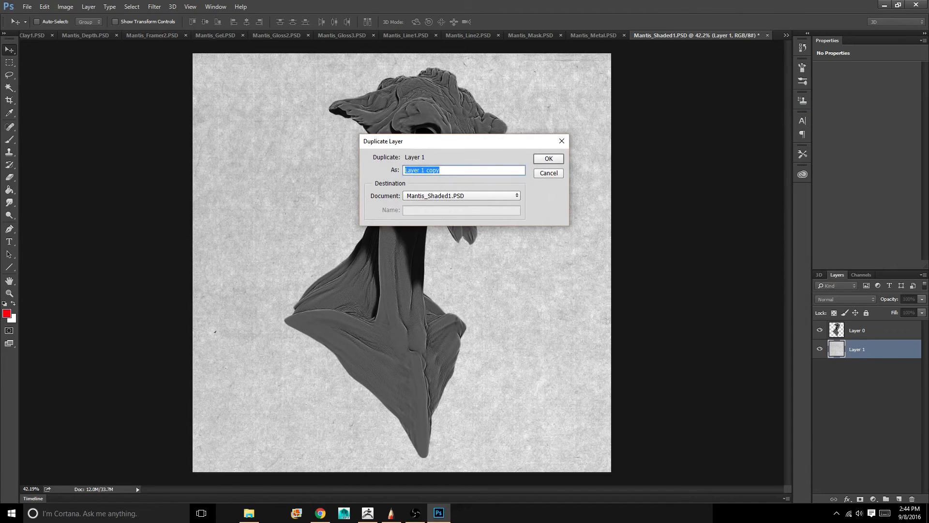
{"action": "key", "text": "Return"}
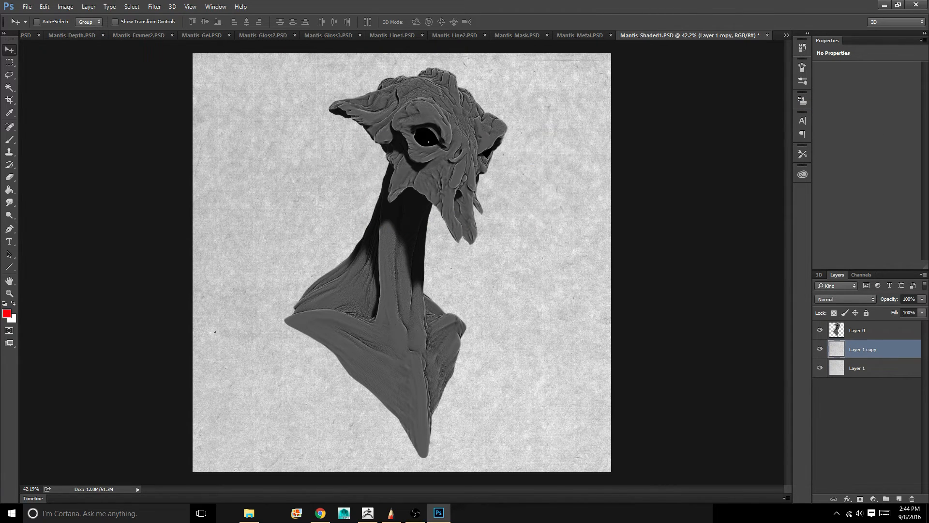
{"action": "left_click", "coordinate": [846, 299]}
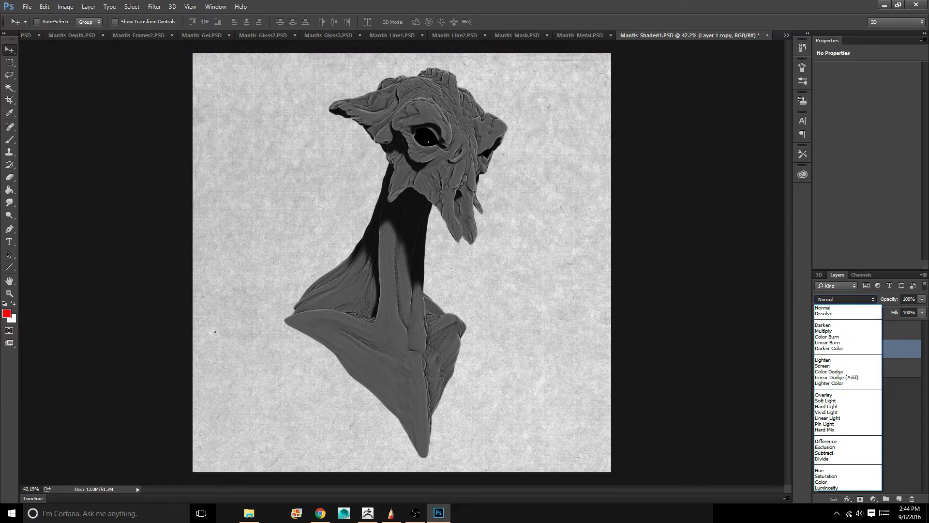
{"action": "key", "text": "Return"}
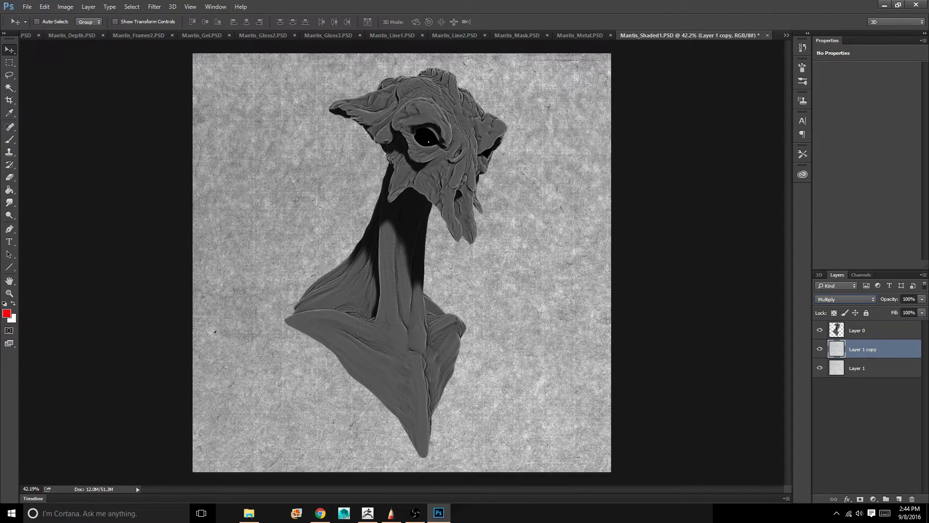
Rotate the Layer 1 copy texture about -25.4°, center it over the canvas and scale it to about 131.6% so it covers the whole canvas
{"action": "key", "text": "ctrl"}
{"action": "key", "text": "ctrl+t"}
{"action": "scroll", "coordinate": [402, 263], "scroll_direction": "down", "scroll_amount": 10, "text": "alt"}
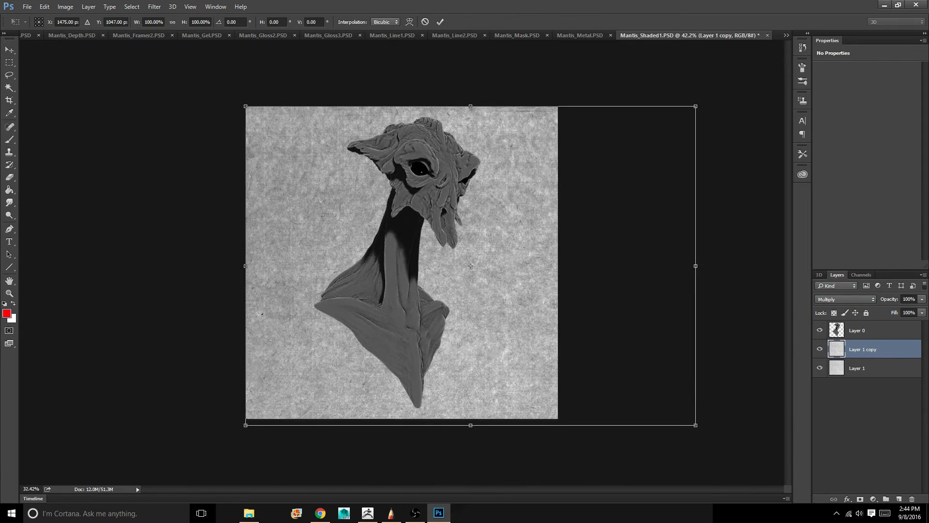
{"action": "scroll", "coordinate": [402, 262], "scroll_direction": "up", "scroll_amount": 3, "text": "alt"}
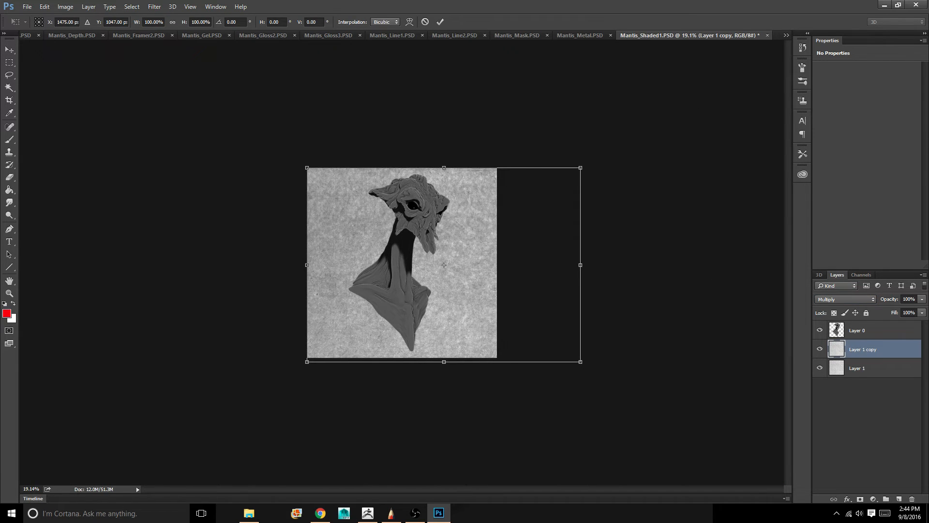
{"action": "left_click_drag", "start_coordinate": [609, 150], "coordinate": [547, 86]}
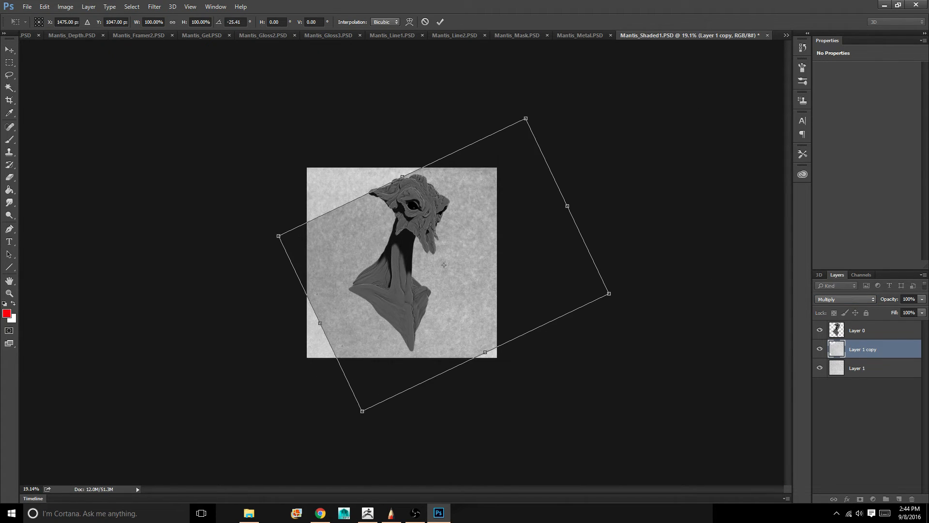
{"action": "left_click_drag", "start_coordinate": [537, 218], "coordinate": [501, 208]}
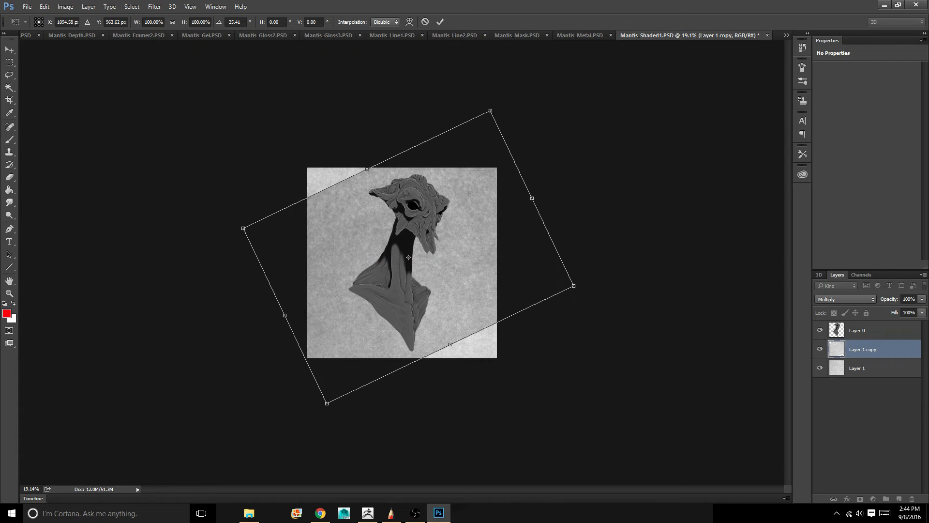
{"action": "left_click_drag", "start_coordinate": [574, 285], "coordinate": [626, 294], "text": "alt+shift"}
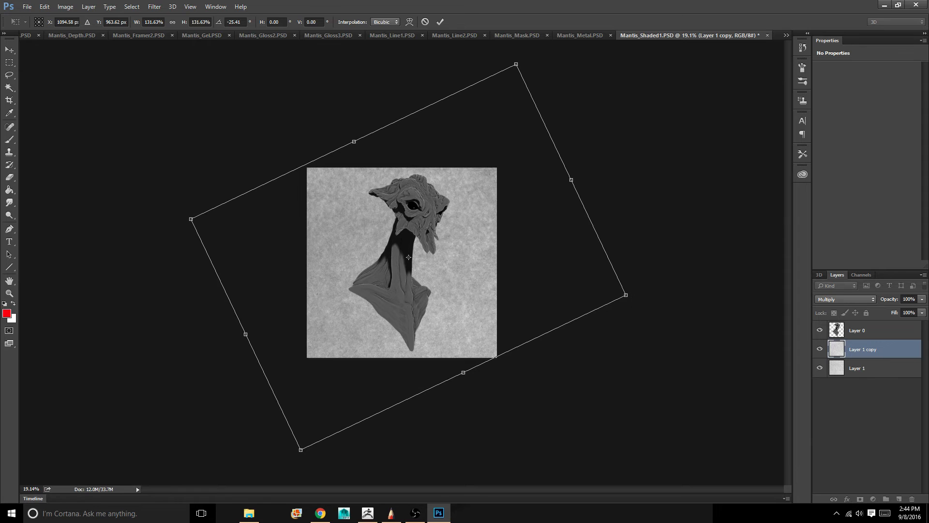
{"action": "scroll", "coordinate": [402, 262], "scroll_direction": "up", "scroll_amount": 3, "text": "alt"}
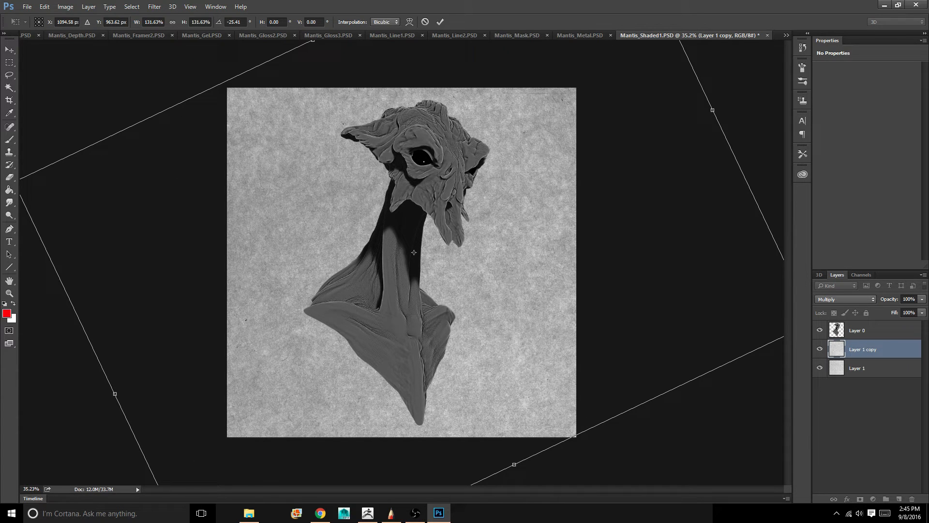
{"action": "key", "text": "Return"}
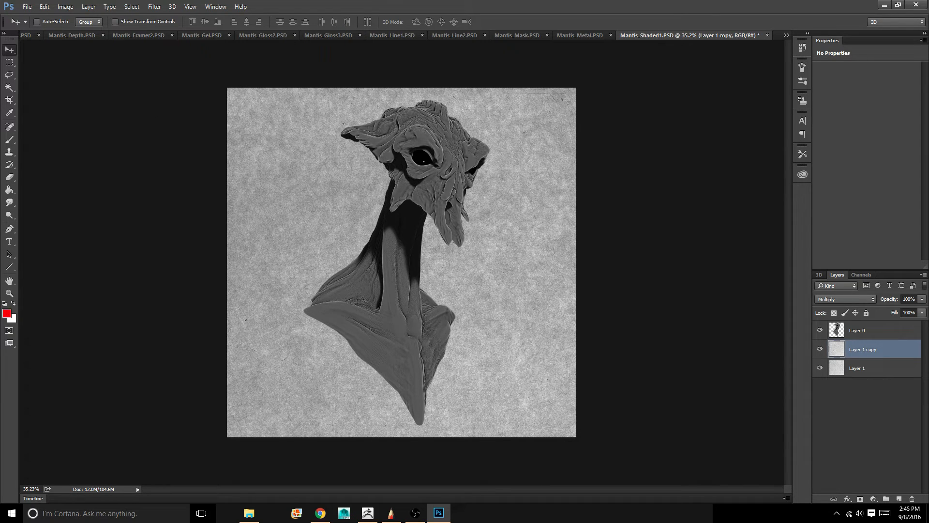
Duplicate the rotated Layer 1 copy texture as Layer 1 copy 2
{"action": "right_click", "coordinate": [871, 349]}
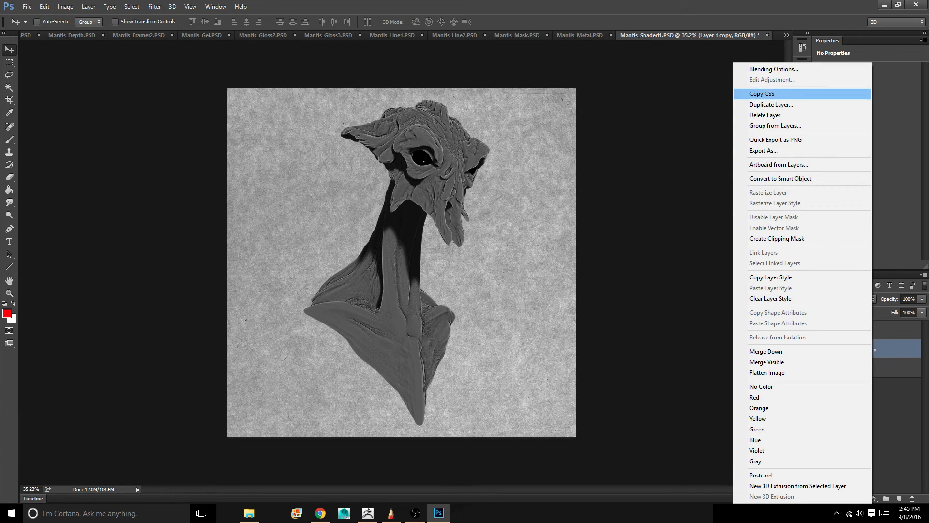
{"action": "left_click", "coordinate": [772, 104]}
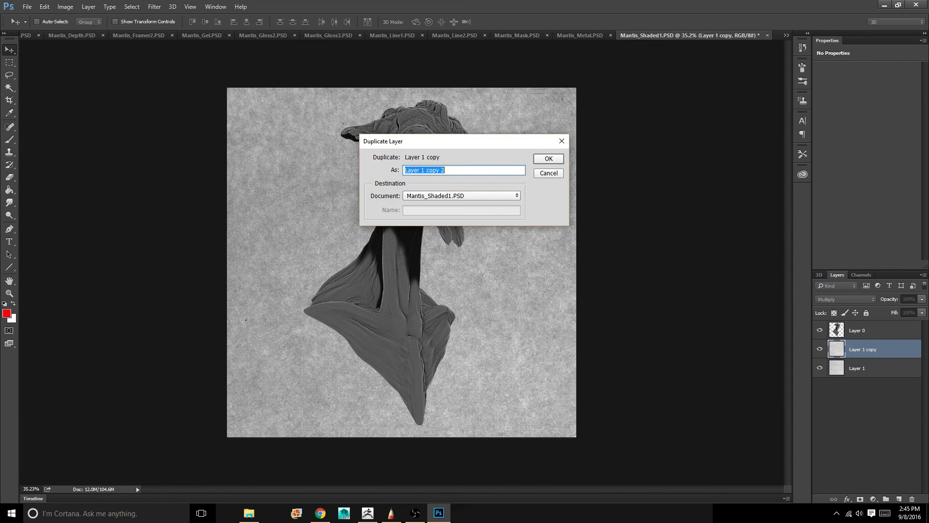
{"action": "key", "text": "Return"}
Try to rotate the Layer 1 copy 2 texture by about 144.7° around its center
{"action": "scroll", "coordinate": [402, 262], "scroll_direction": "down", "scroll_amount": 5, "text": "alt"}
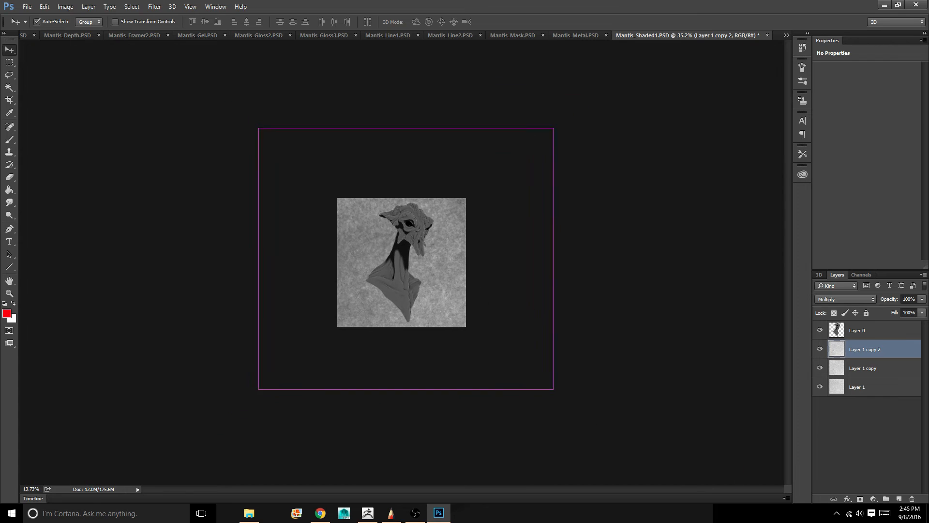
{"action": "key", "text": "ctrl+t"}
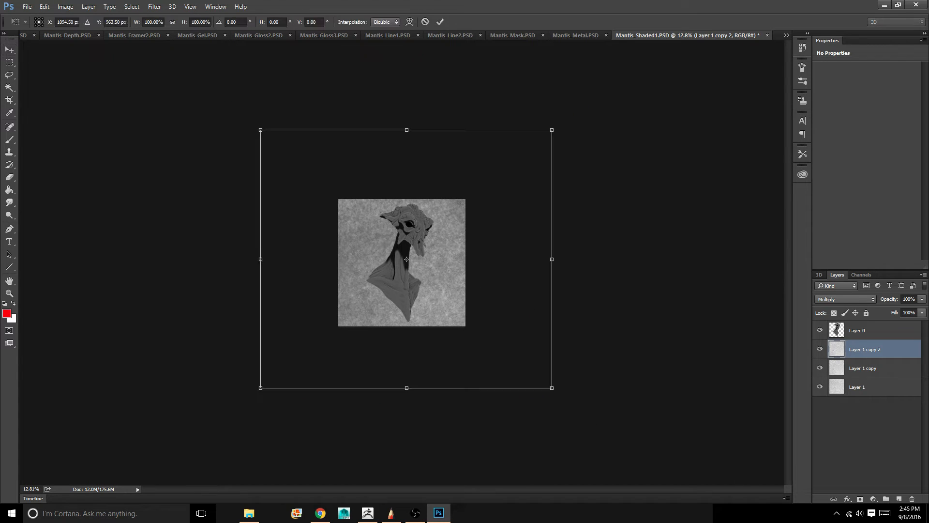
{"action": "left_click_drag", "start_coordinate": [557, 125], "coordinate": [364, 446]}
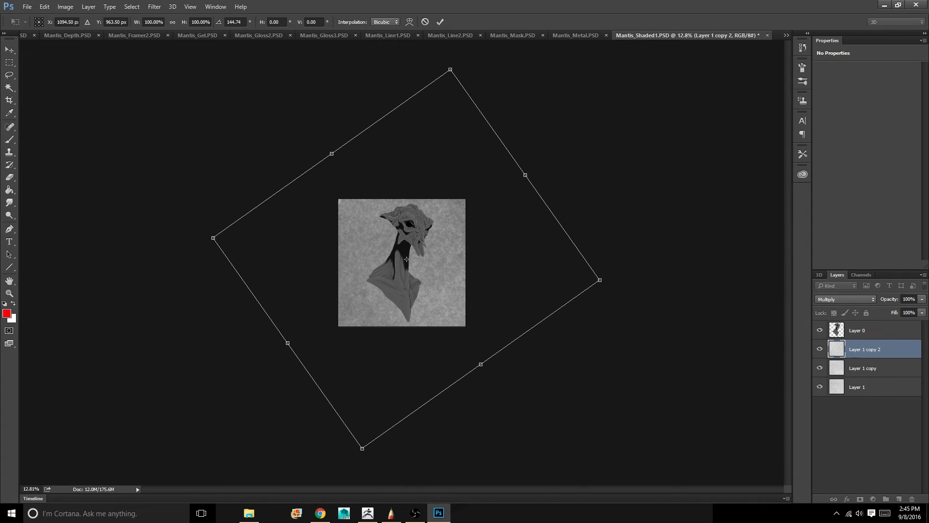
{"action": "scroll", "coordinate": [365, 446], "scroll_direction": "up", "scroll_amount": 4, "text": "alt"}
{"action": "scroll", "coordinate": [409, 256], "scroll_direction": "up", "scroll_amount": 6, "text": "alt"}
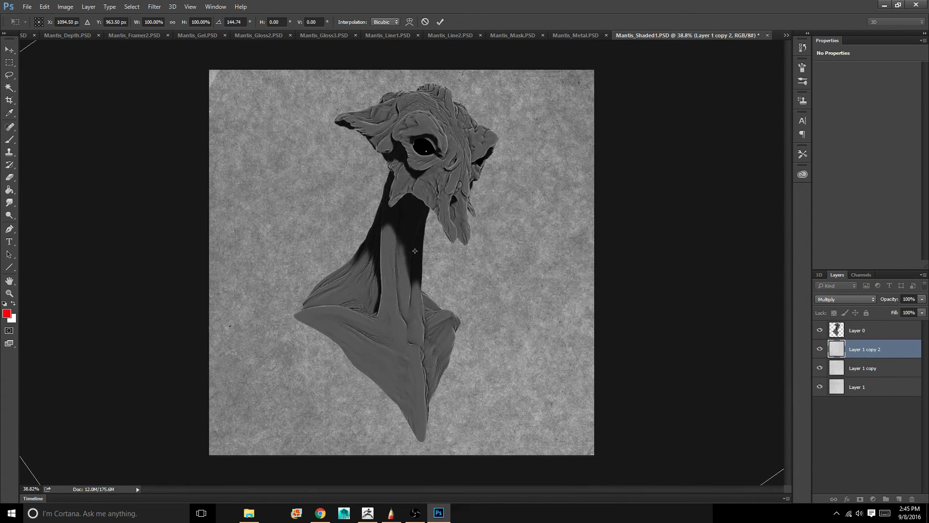
{"action": "key", "text": "Return"}
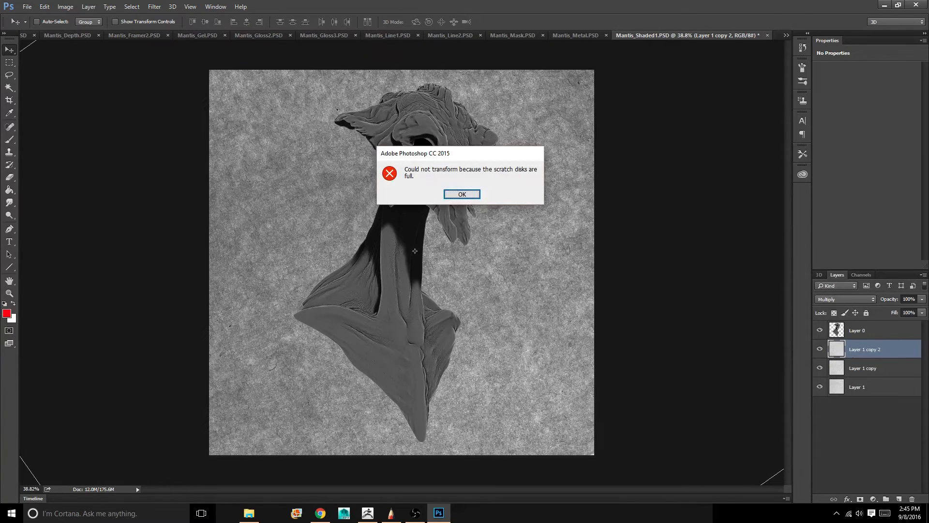
{"action": "key", "text": "Return"}
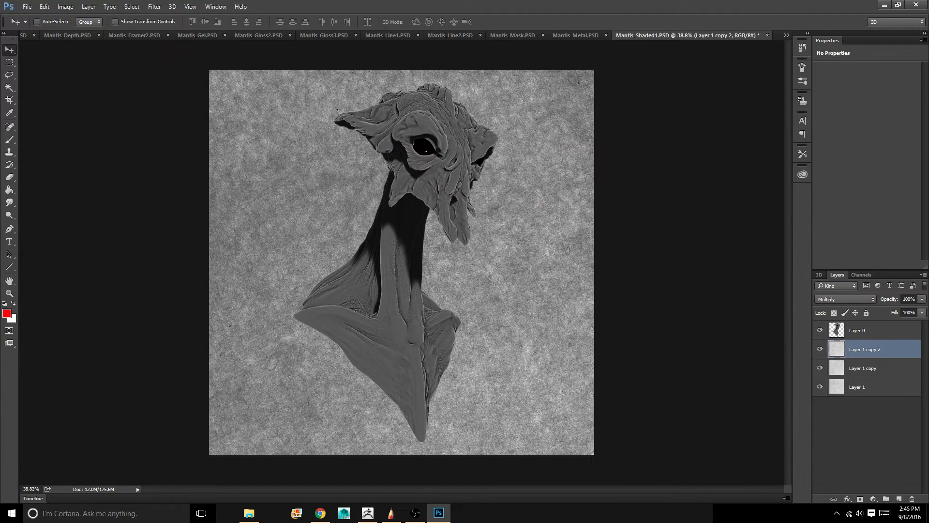
Merge the three paper texture layers, Layer 1, Layer 1 copy and Layer 1 copy 2, into a single layer
{"action": "key", "text": "ctrl+minus"}
{"action": "key", "text": "ctrl+minus"}
{"action": "key", "text": "ctrl+minus"}
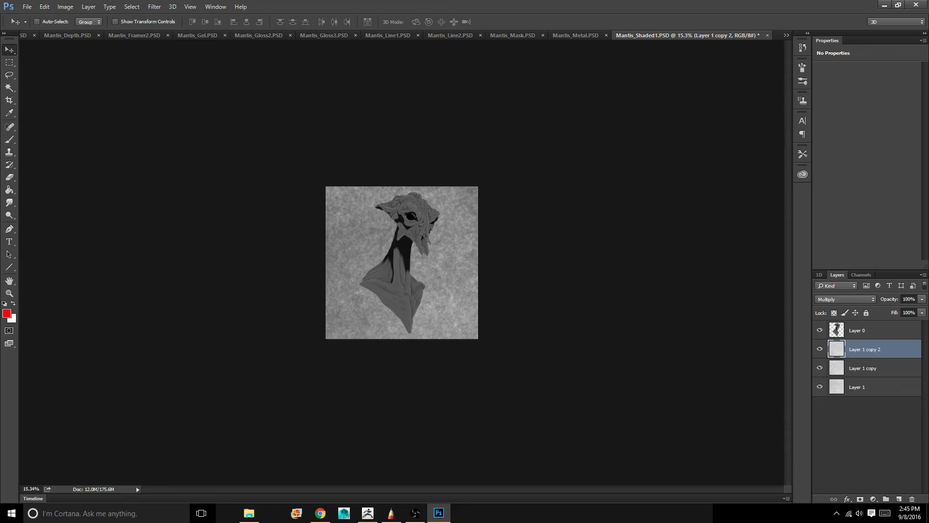
{"action": "key", "text": "ctrl+0"}
{"action": "left_click_drag", "start_coordinate": [402, 262], "coordinate": [440, 262], "text": "ctrl"}
{"action": "left_click_drag", "start_coordinate": [537, 233], "coordinate": [269, 295]}
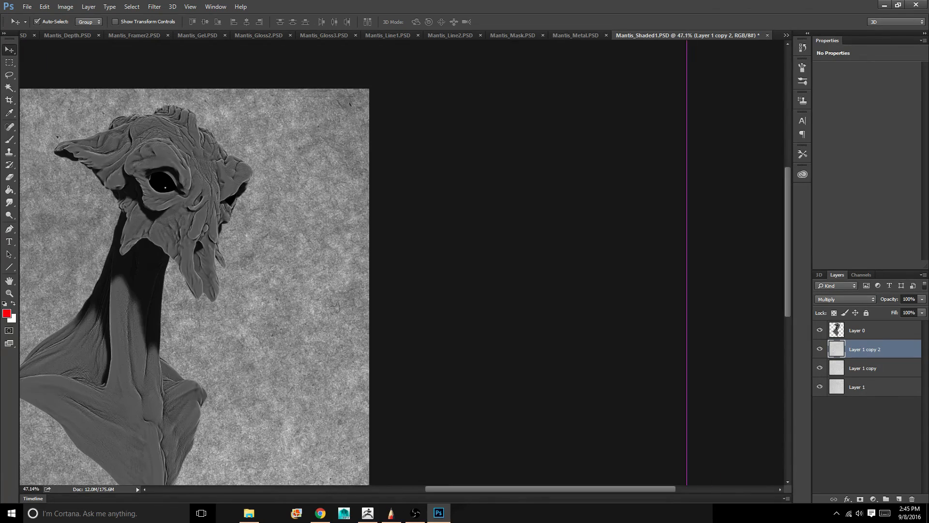
{"action": "left_click_drag", "start_coordinate": [577, 238], "coordinate": [523, 237], "text": "ctrl"}
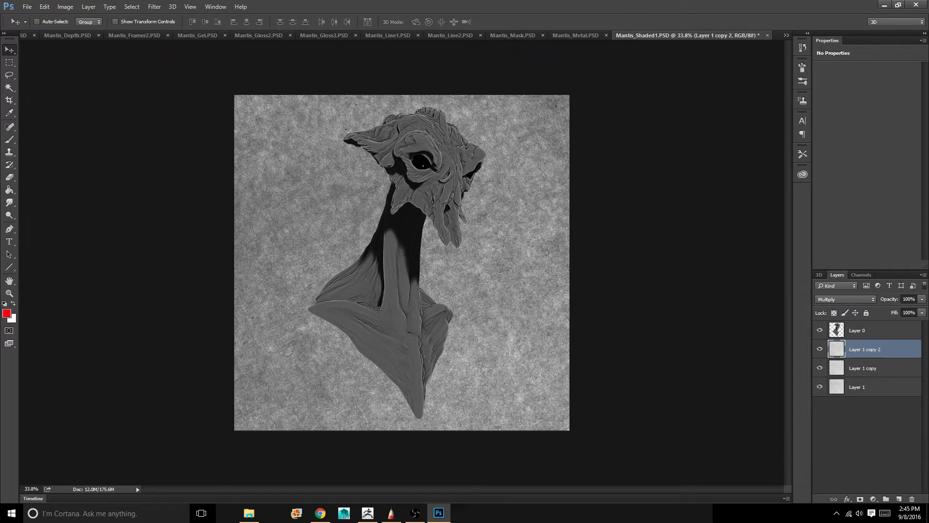
{"action": "left_click", "coordinate": [871, 387], "text": "shift"}
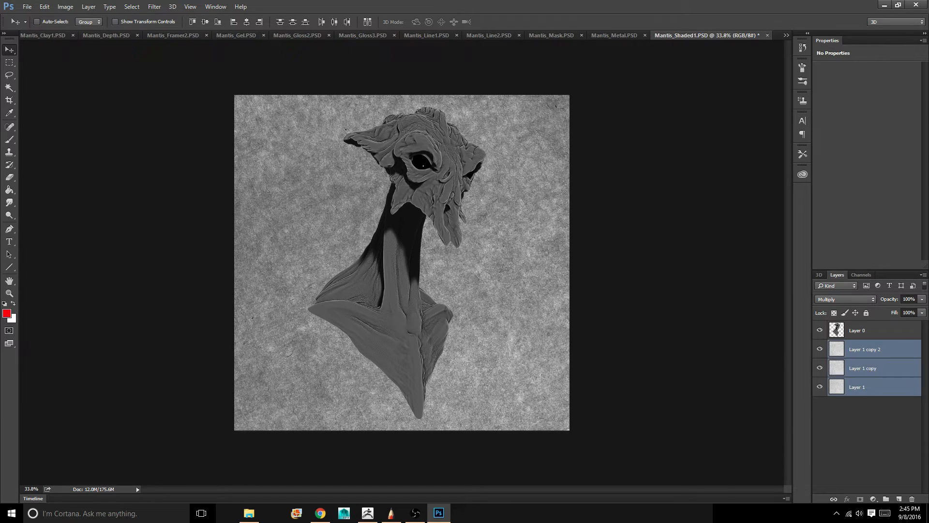
{"action": "key", "text": "ctrl+e"}
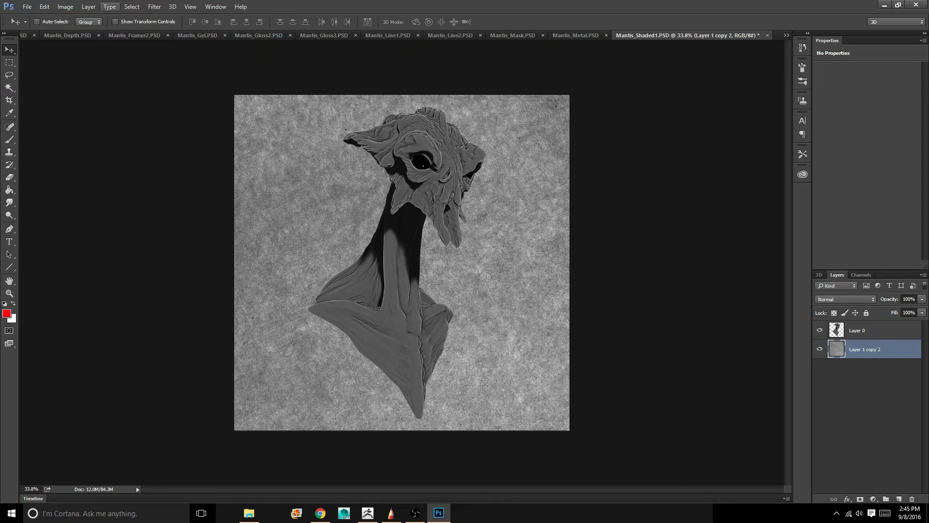
Brighten the merged paper texture layer with a Brightness/Contrast adjustment, using the legacy mode and a brightness of 40
{"action": "left_click", "coordinate": [88, 7]}
{"action": "mouse_move", "coordinate": [66, 6]}
{"action": "mouse_move", "coordinate": [80, 31]}
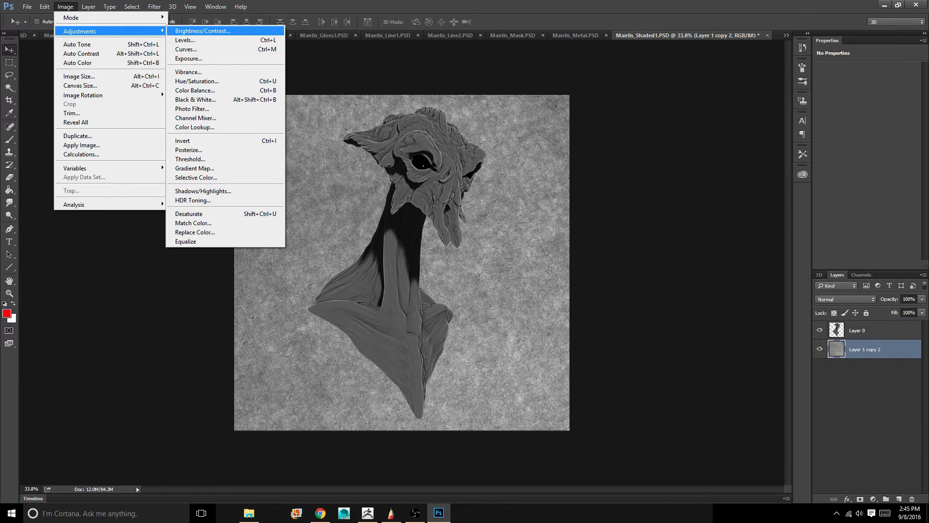
{"action": "left_click", "coordinate": [202, 31]}
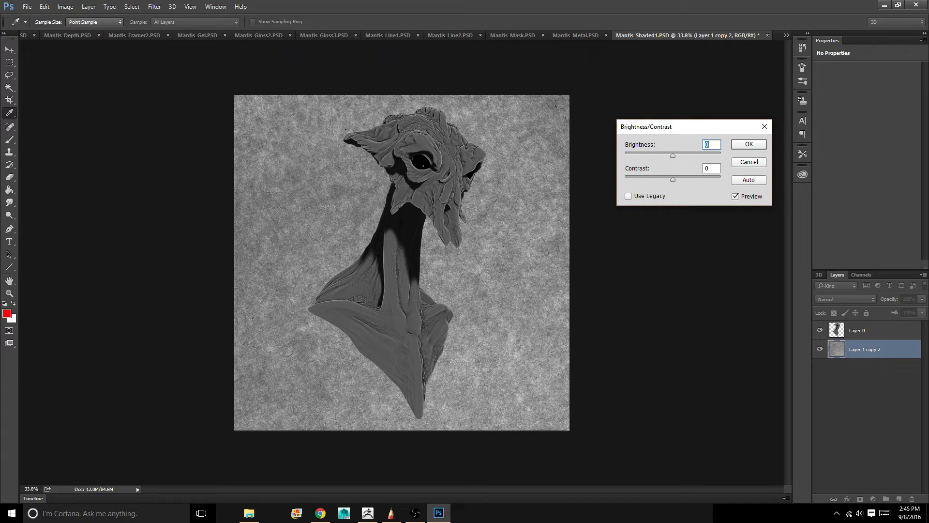
{"action": "left_click", "coordinate": [628, 196]}
{"action": "left_click_drag", "start_coordinate": [673, 155], "coordinate": [692, 155]}
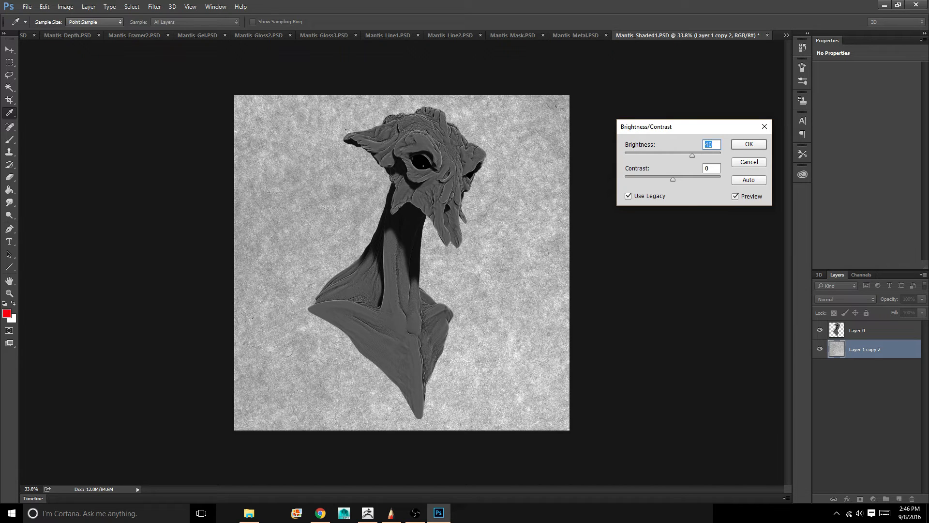
{"action": "key", "text": "Return"}
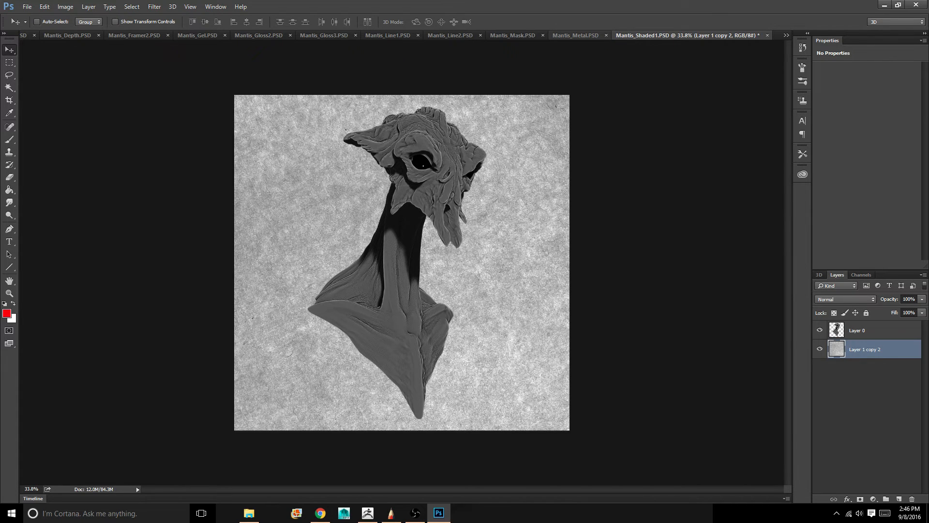
Copy the entire Mantis_Depth.PSD image into Mantis_Shaded1.PSD as a new layer above the bust layer, Layer 0
{"action": "left_click", "coordinate": [572, 35]}
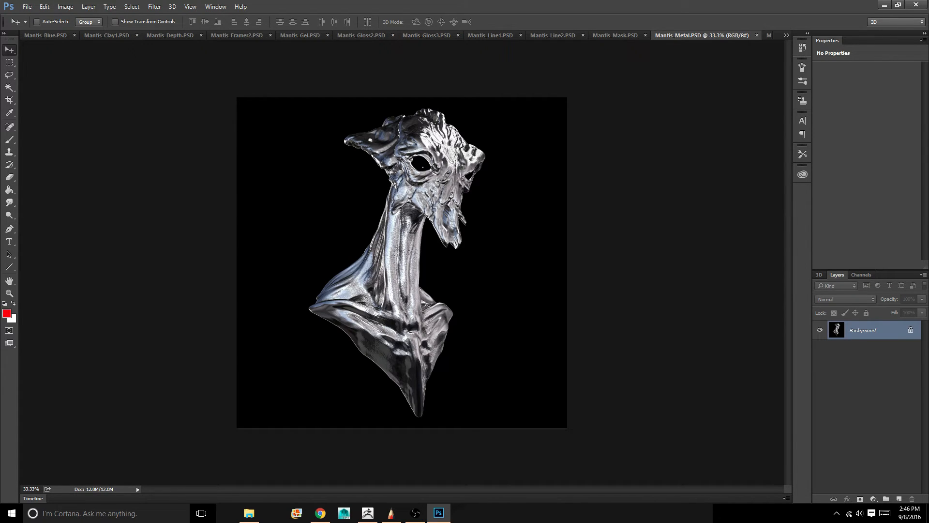
{"action": "left_click", "coordinate": [553, 35]}
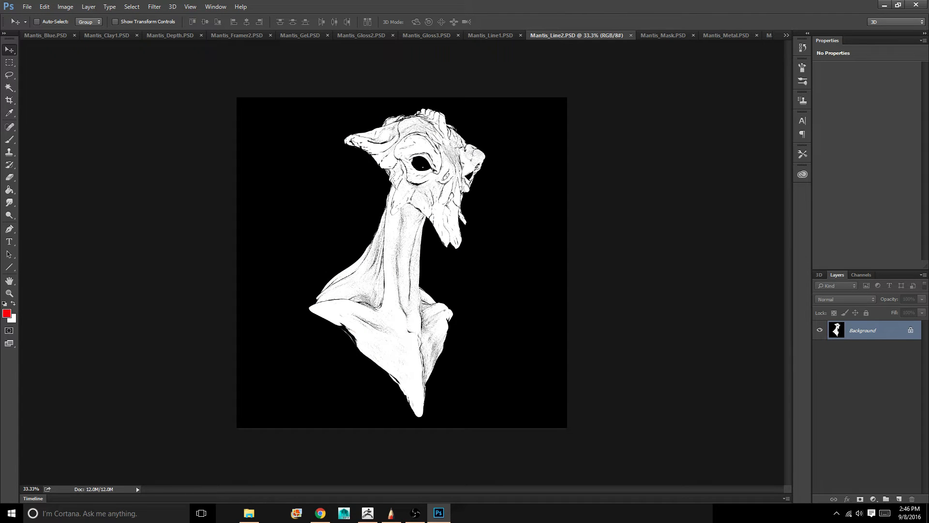
{"action": "left_click", "coordinate": [170, 35]}
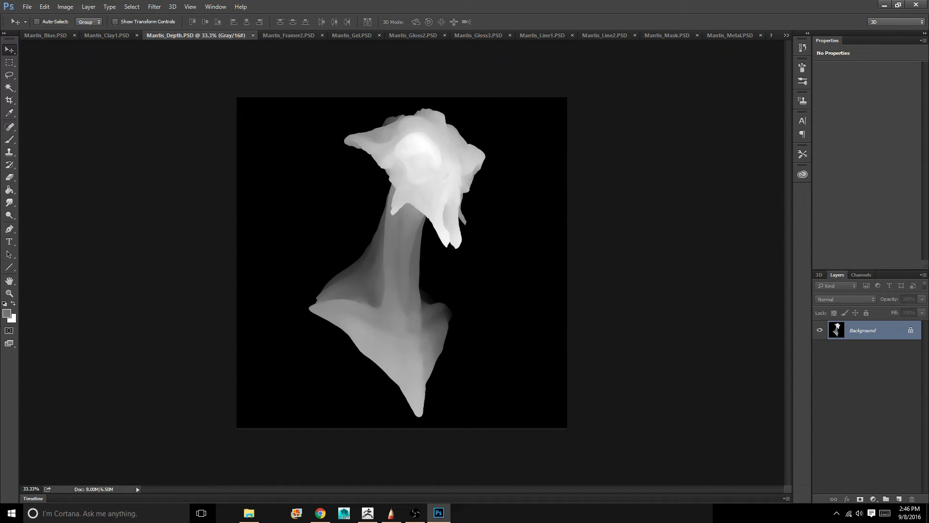
{"action": "key", "text": "ctrl+c"}
{"action": "left_click", "coordinate": [786, 35]}
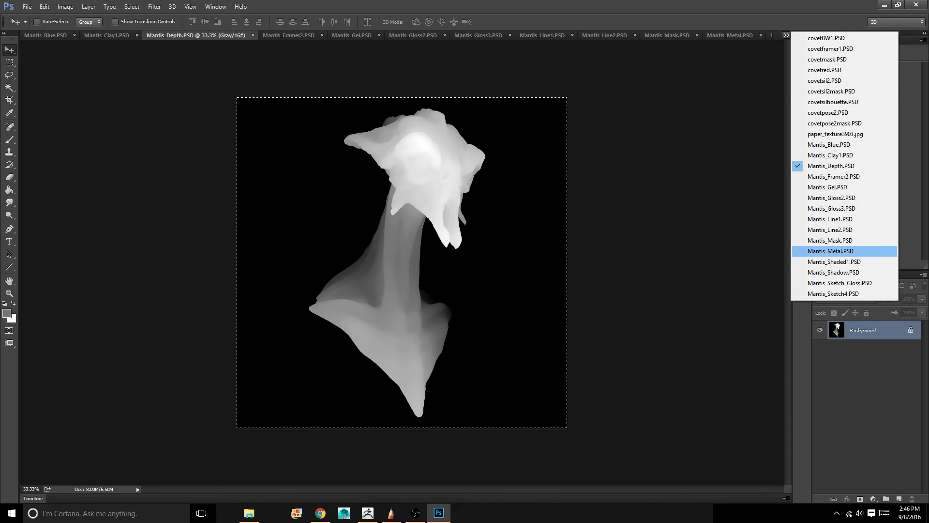
{"action": "left_click", "coordinate": [834, 261]}
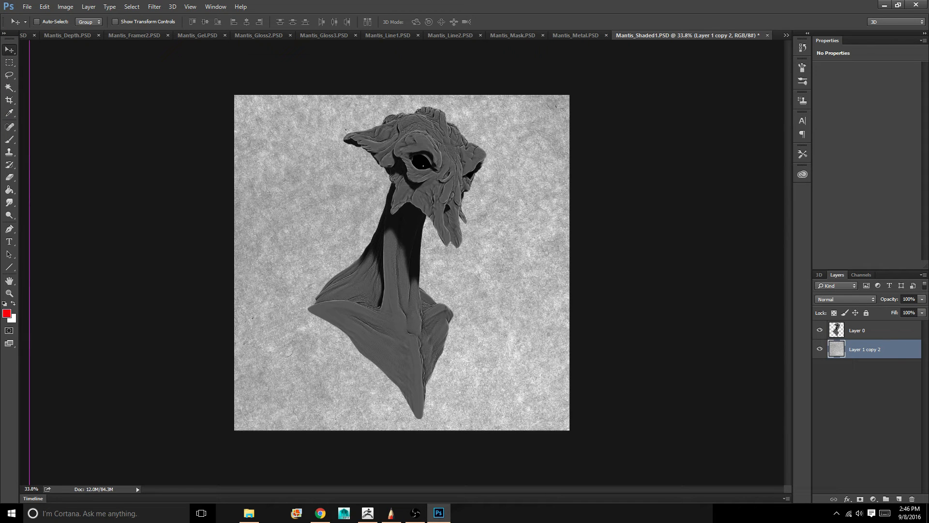
{"action": "left_click", "coordinate": [871, 330]}
{"action": "key", "text": "ctrl+v"}
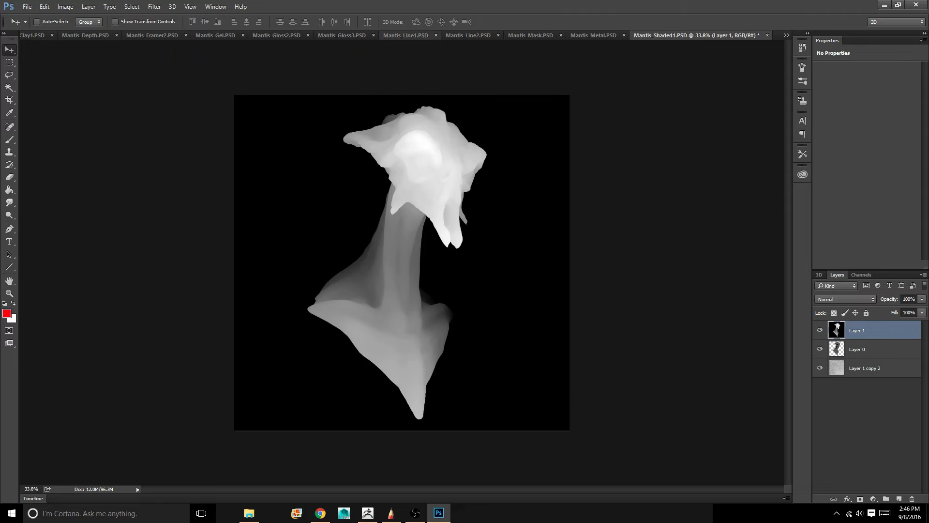
Bring up Mantis_Line2.PSD, select the whole canvas and copy the line pass to the clipboard
{"action": "left_click", "coordinate": [480, 35]}
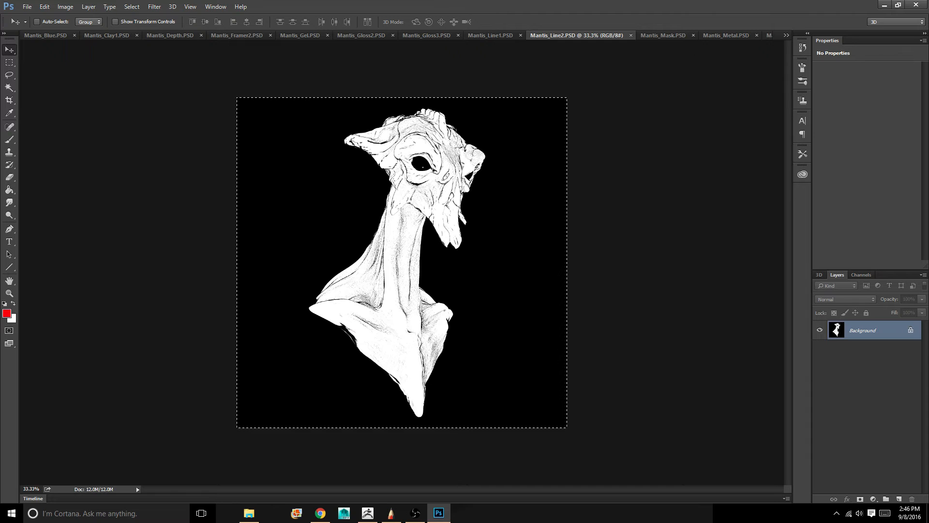
{"action": "key", "text": "ctrl+shift+n"}
{"action": "key", "text": "Return"}
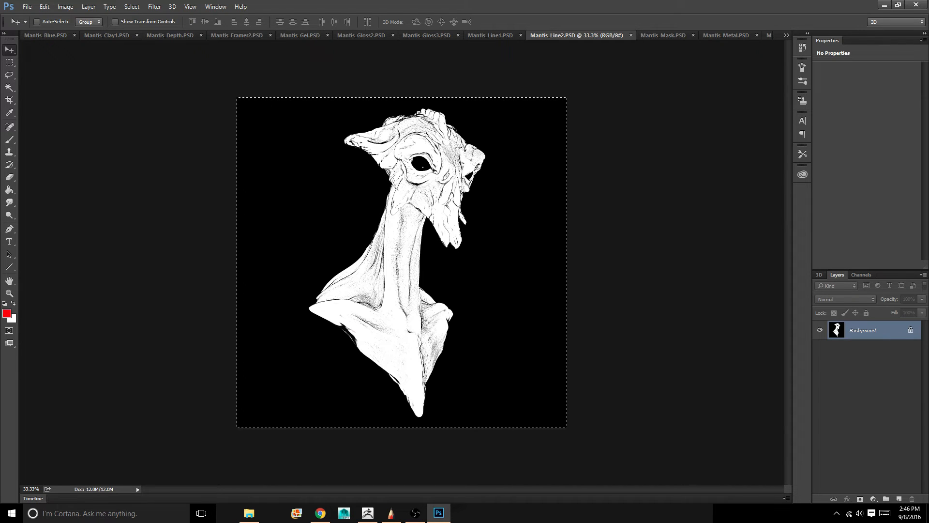
{"action": "key", "text": "alt+e"}
{"action": "key", "text": "Down"}
{"action": "key", "text": "Down"}
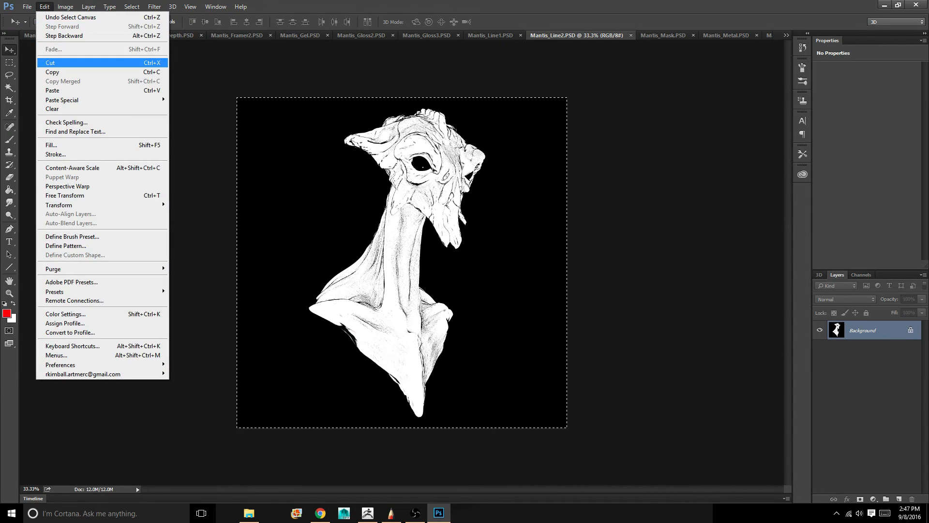
{"action": "key", "text": "Down"}
{"action": "key", "text": "Return"}
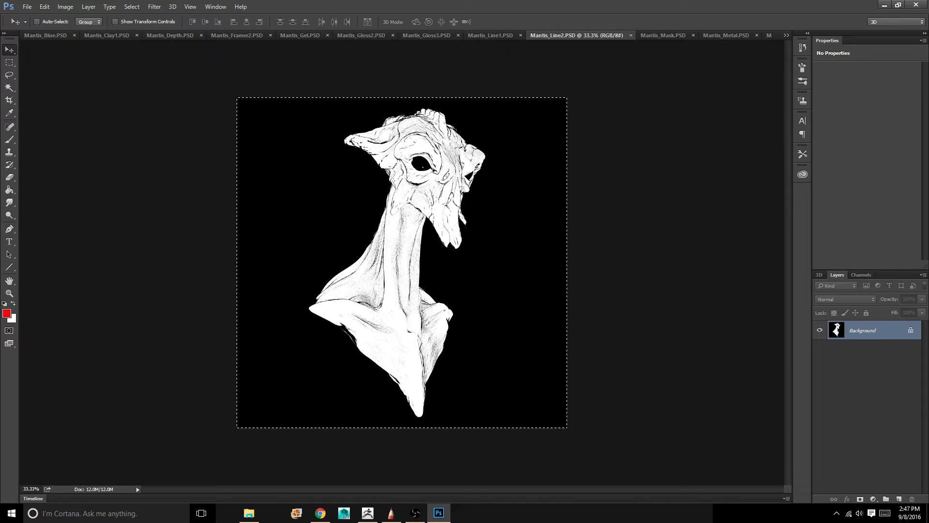
{"action": "left_click", "coordinate": [416, 513]}
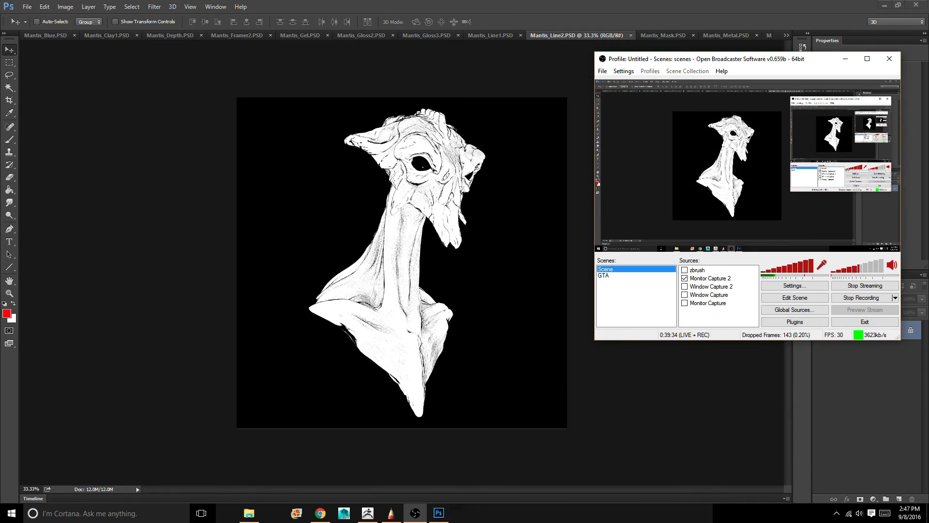
Examine which drives are active and how much free space they have in the scratch disk preferences
{"action": "left_click", "coordinate": [415, 513]}
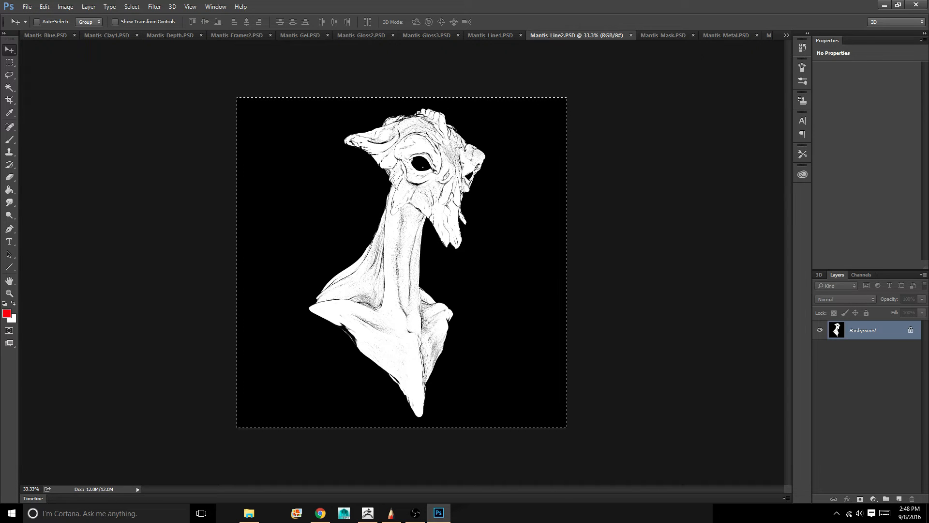
{"action": "left_click", "coordinate": [44, 6]}
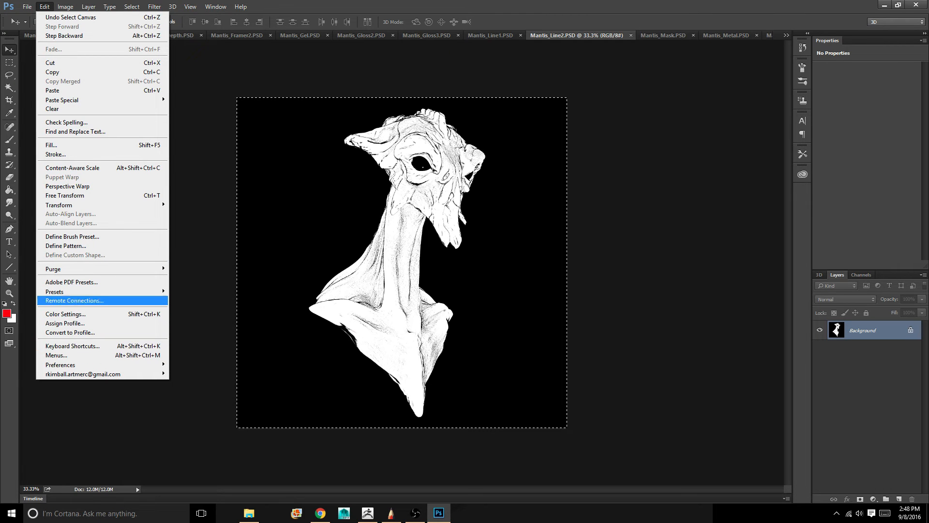
{"action": "mouse_move", "coordinate": [73, 292]}
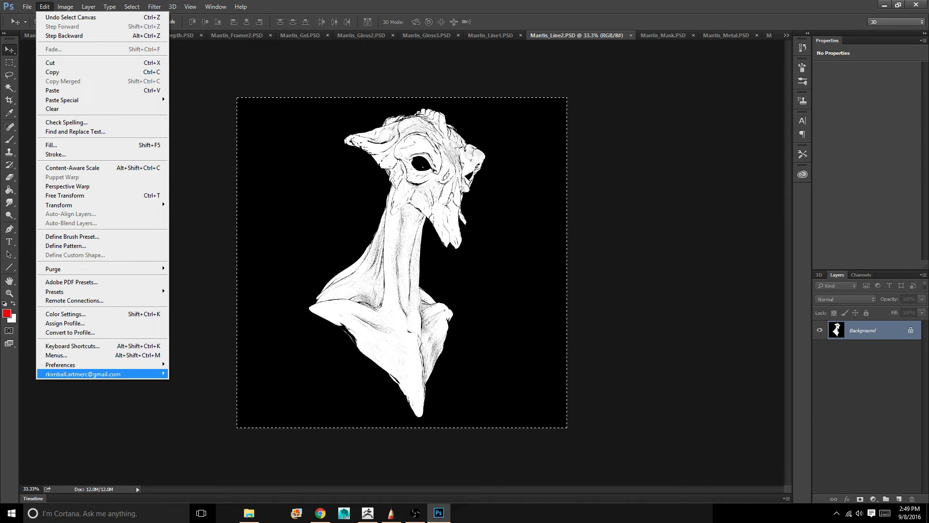
{"action": "mouse_move", "coordinate": [61, 365]}
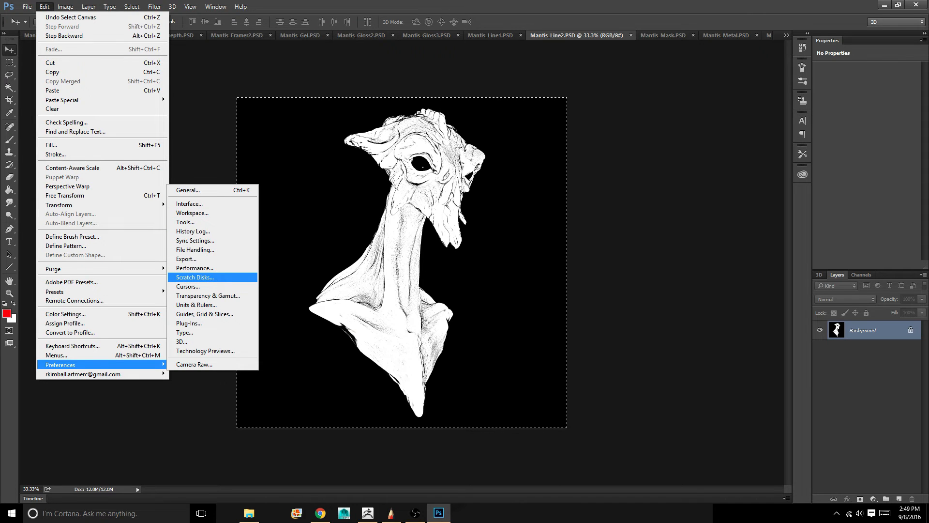
{"action": "left_click", "coordinate": [195, 277]}
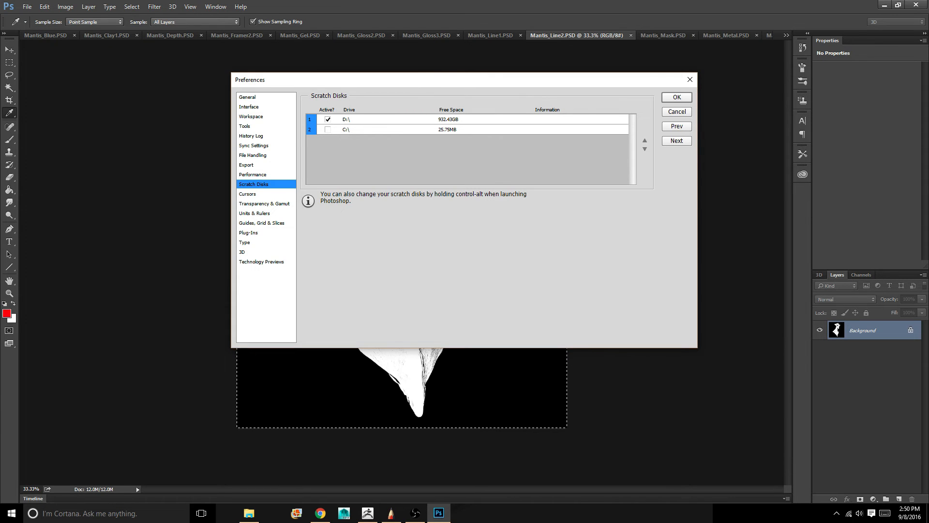
{"action": "key", "text": "Return"}
Paste the copied Mantis_Line2.PSD line pass into Mantis_Shaded1.PSD as a new layer above the depth pass, Layer 1
{"action": "key", "text": "v"}
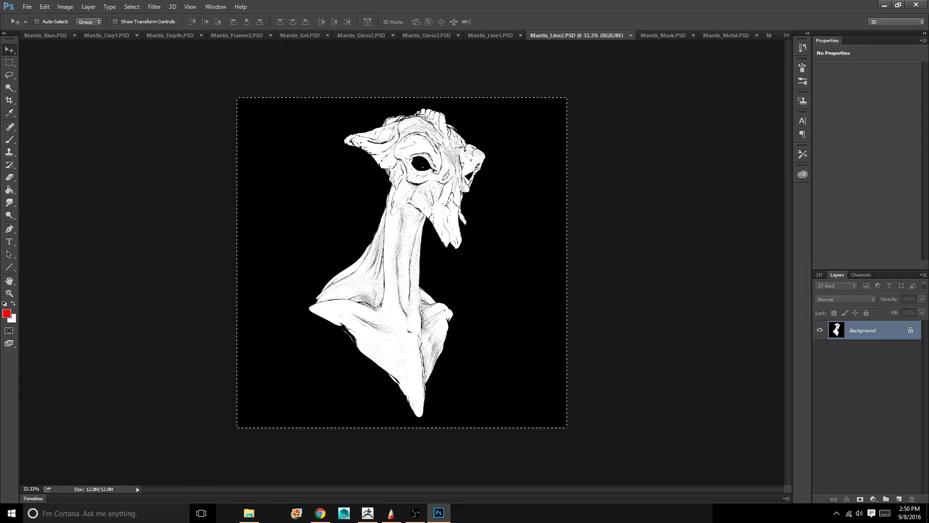
{"action": "left_click", "coordinate": [786, 35]}
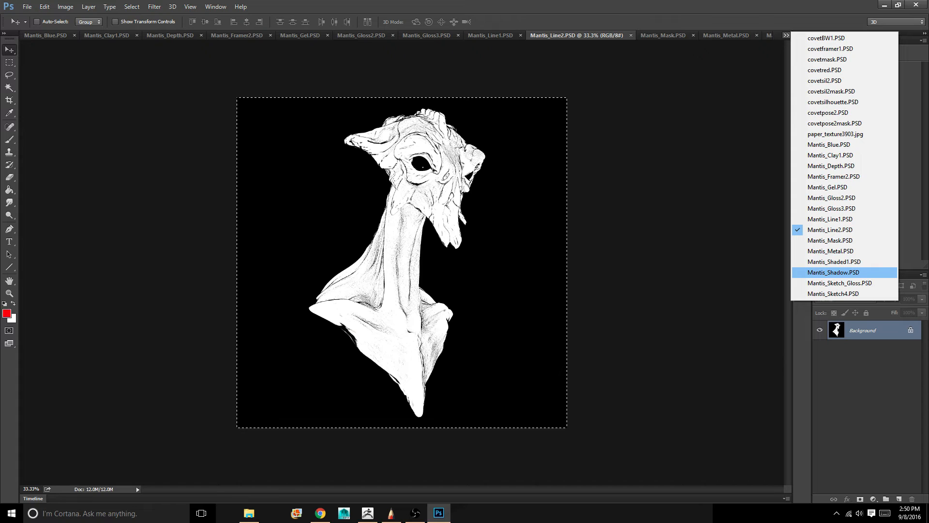
{"action": "left_click", "coordinate": [835, 261]}
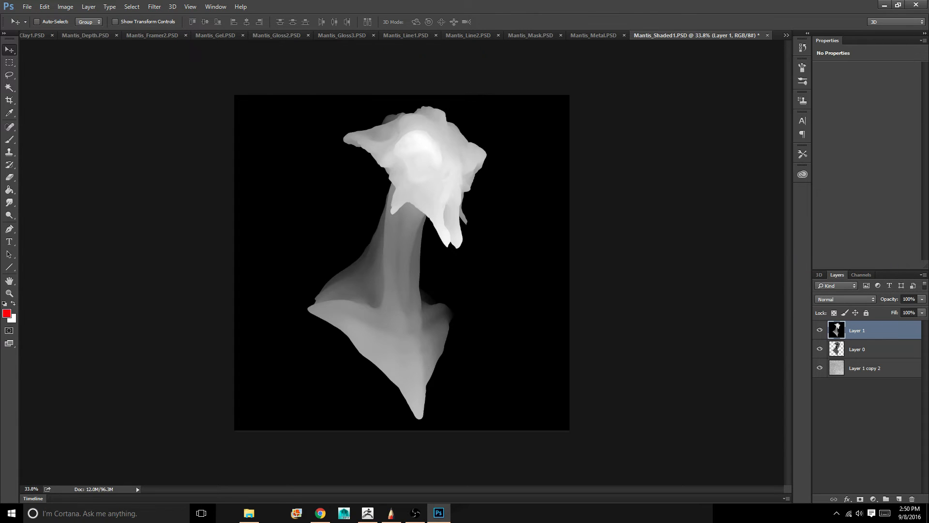
{"action": "key", "text": "ctrl+v"}
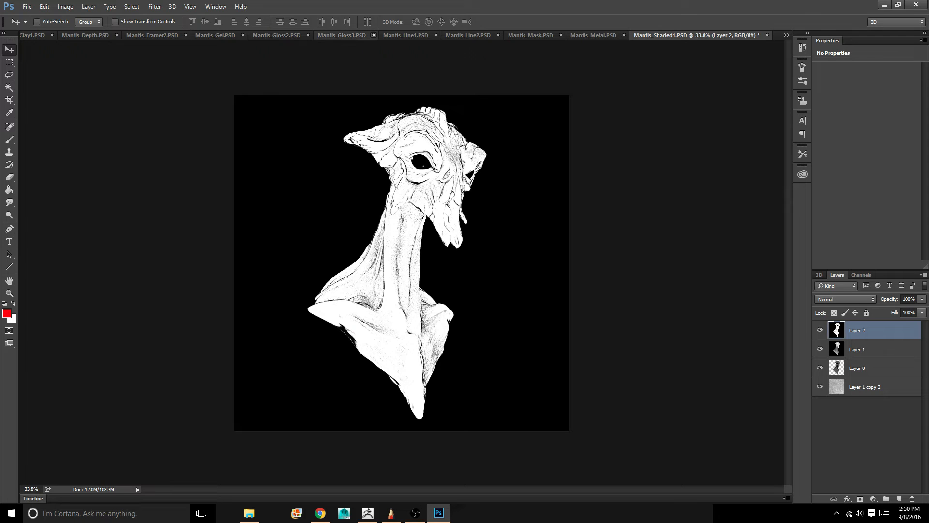
Copy the entire Mantis_Gloss3.PSD image into Mantis_Shaded1.PSD as a new layer above Layer 2
{"action": "left_click", "coordinate": [342, 36]}
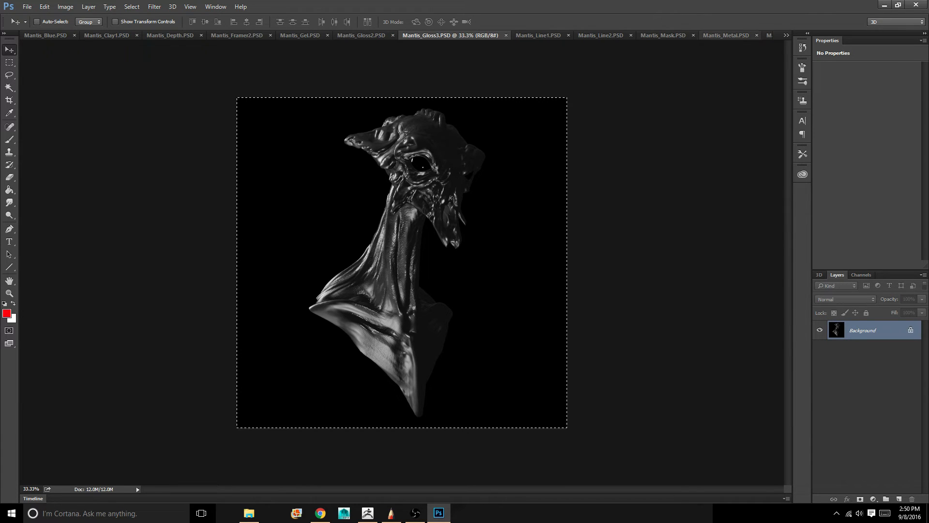
{"action": "left_click", "coordinate": [787, 35]}
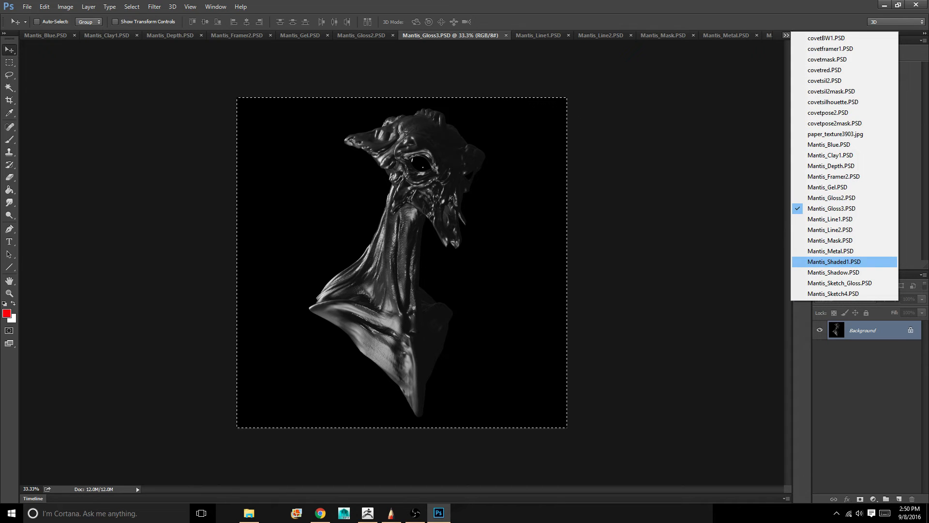
{"action": "left_click", "coordinate": [835, 261]}
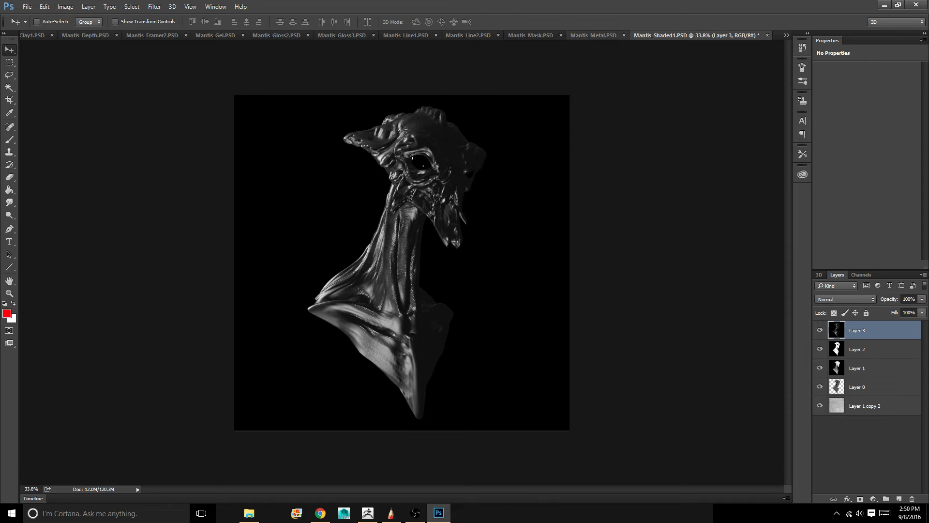
Copy the entire Mantis_Metal.PSD image into Mantis_Shaded1.PSD as a new layer above Layer 3
{"action": "left_click", "coordinate": [593, 35]}
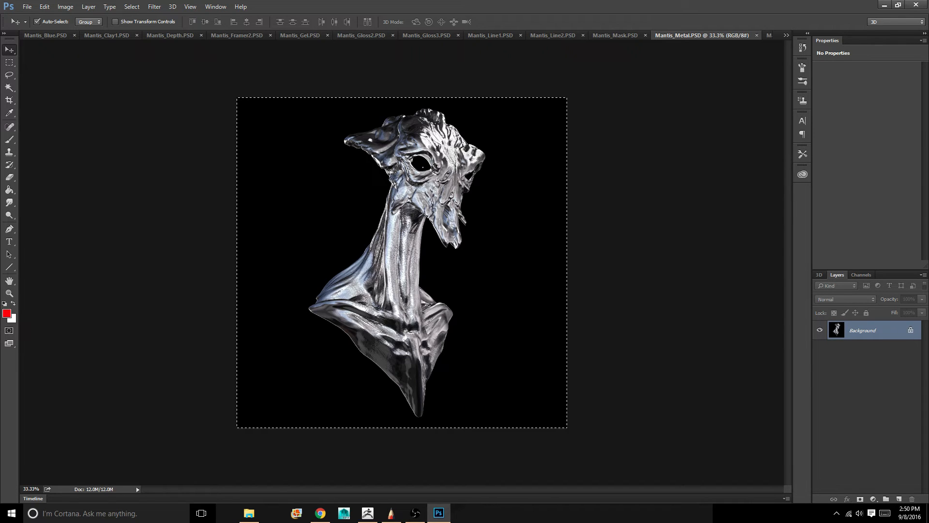
{"action": "left_click", "coordinate": [786, 35]}
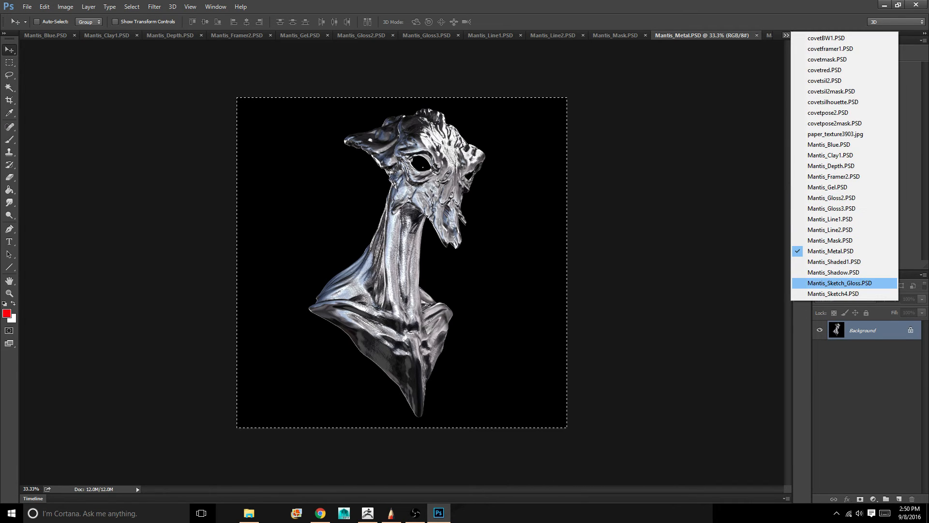
{"action": "left_click", "coordinate": [834, 262]}
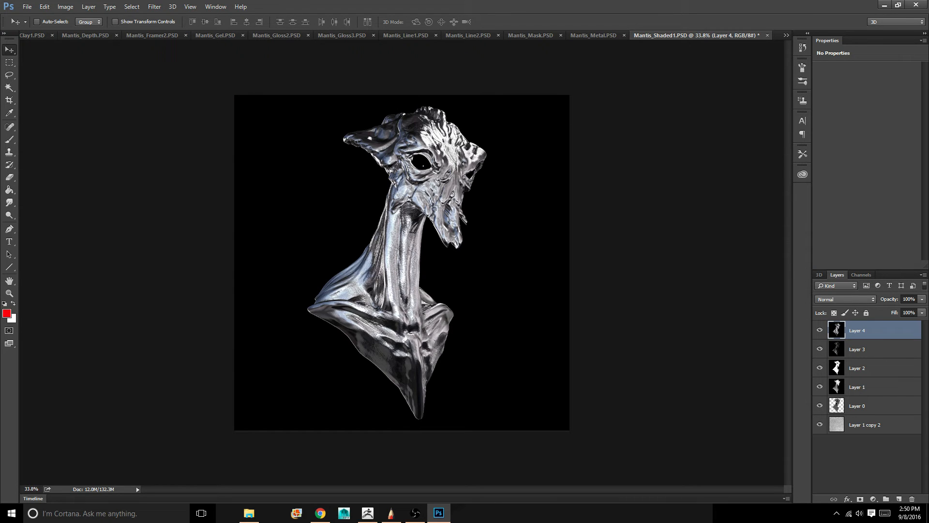
Copy the entire Mantis_Gel.PSD image into Mantis_Shaded1.PSD as a new layer above Layer 4
{"action": "left_click", "coordinate": [215, 36]}
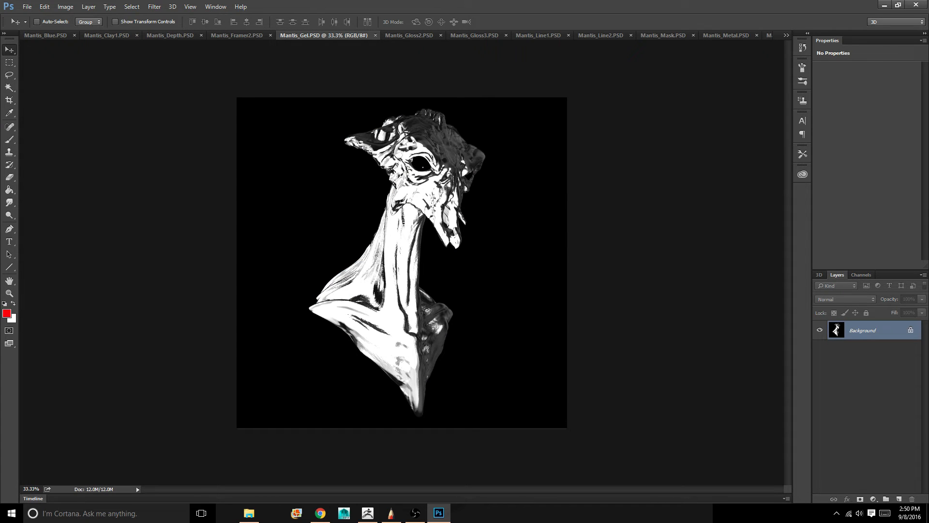
{"action": "key", "text": "ctrl+c"}
{"action": "left_click", "coordinate": [786, 35]}
{"action": "left_click", "coordinate": [844, 261]}
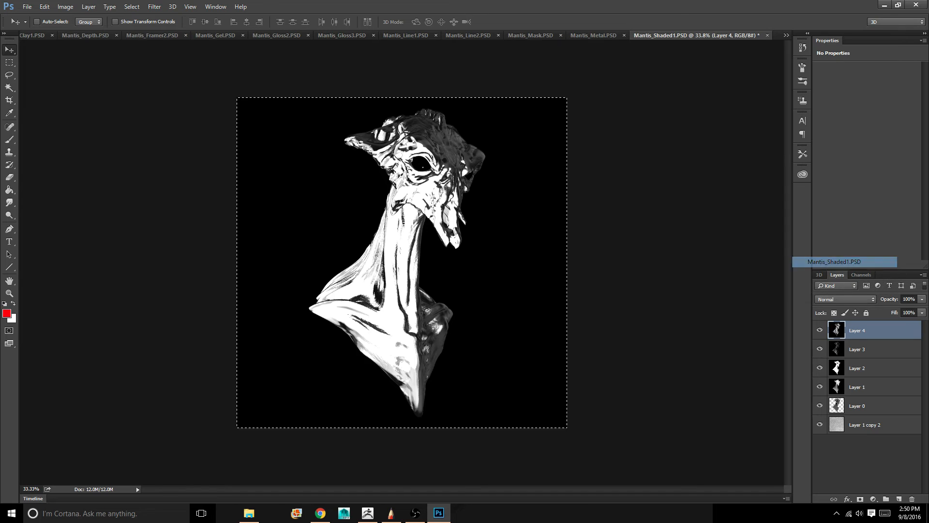
{"action": "key", "text": "ctrl+v"}
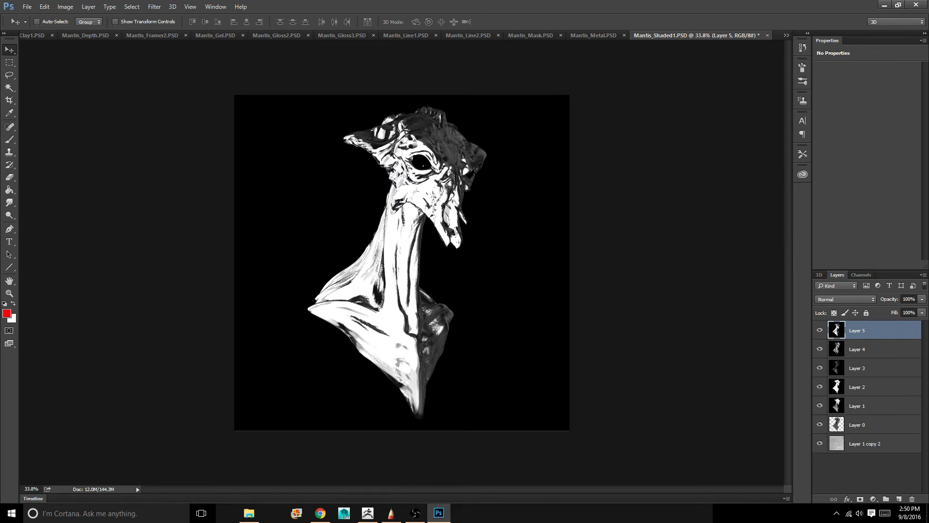
Copy the entire Mantis_Gloss2.PSD image into Mantis_Shaded1.PSD as a new layer above Layer 5
{"action": "left_click", "coordinate": [787, 36]}
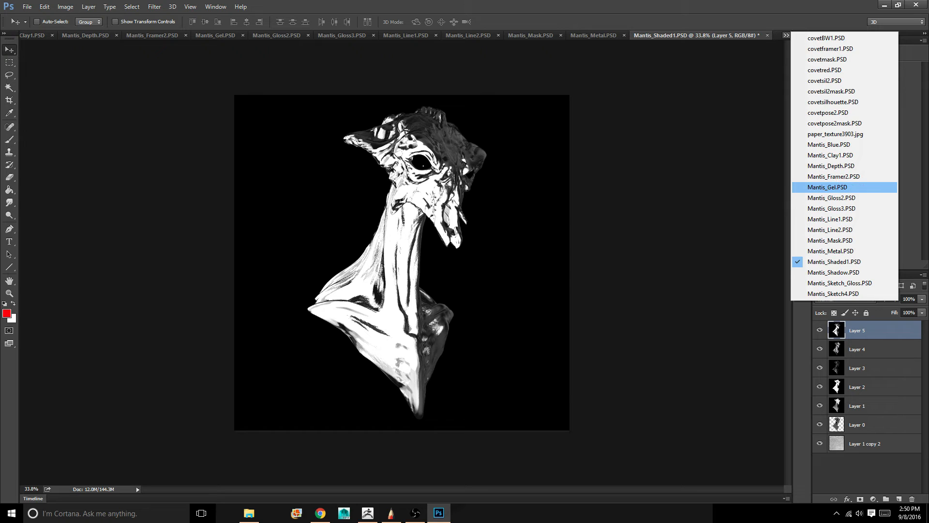
{"action": "left_click", "coordinate": [831, 197]}
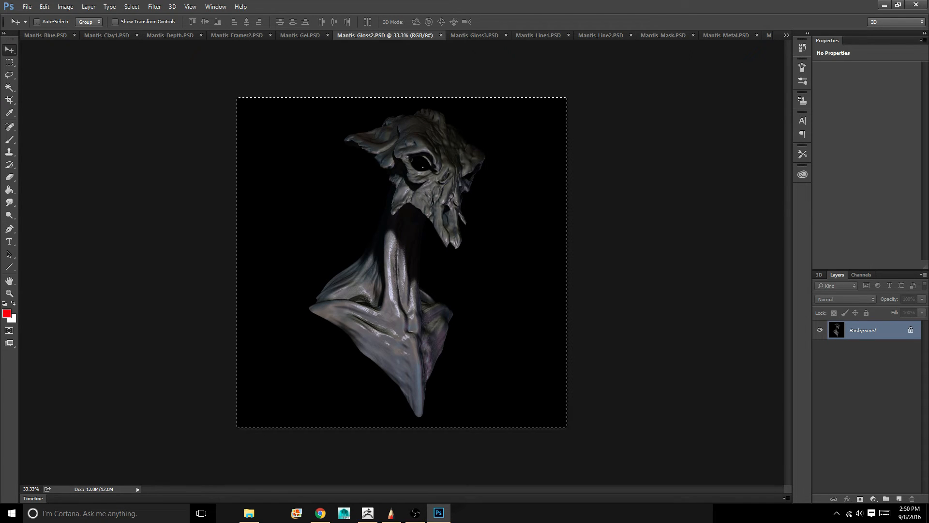
{"action": "left_click", "coordinate": [787, 35]}
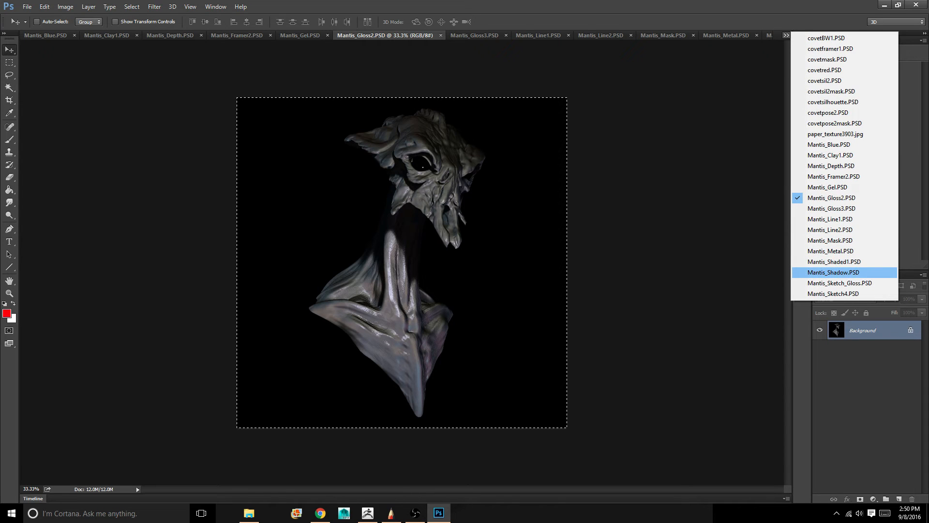
{"action": "left_click", "coordinate": [834, 262]}
{"action": "key", "text": "ctrl+v"}
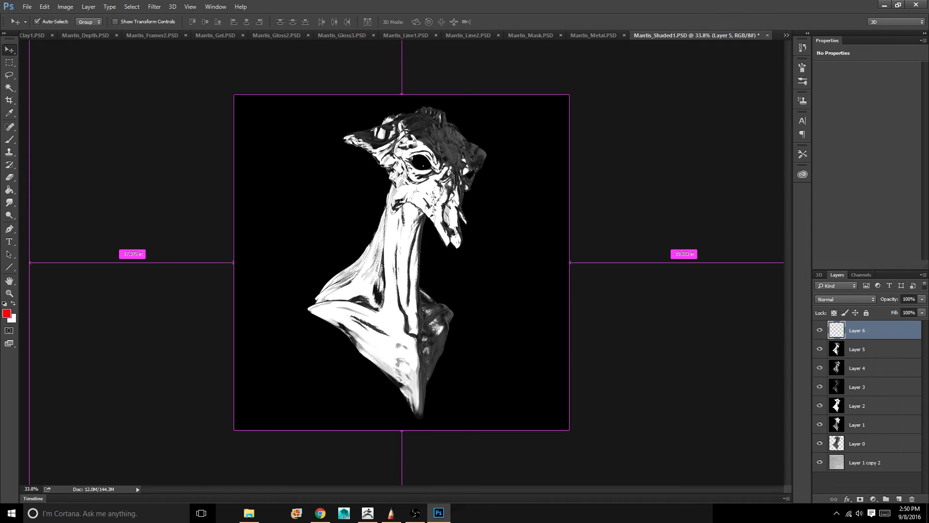
Copy the entire Mantis_Line2.PSD image into Mantis_Shaded1.PSD again as a new layer above Layer 6
{"action": "left_click", "coordinate": [787, 35]}
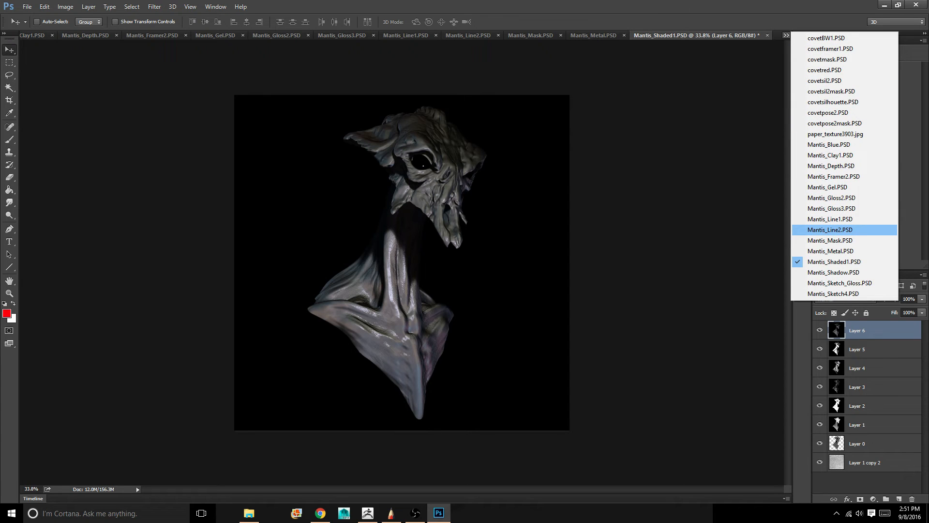
{"action": "left_click", "coordinate": [830, 229]}
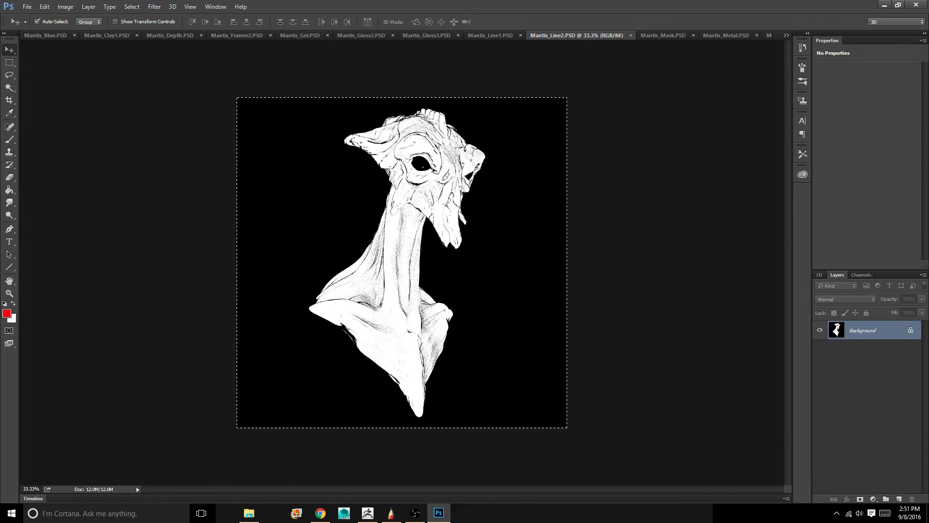
{"action": "key", "text": "ctrl+c"}
{"action": "left_click", "coordinate": [786, 36]}
{"action": "left_click", "coordinate": [844, 262]}
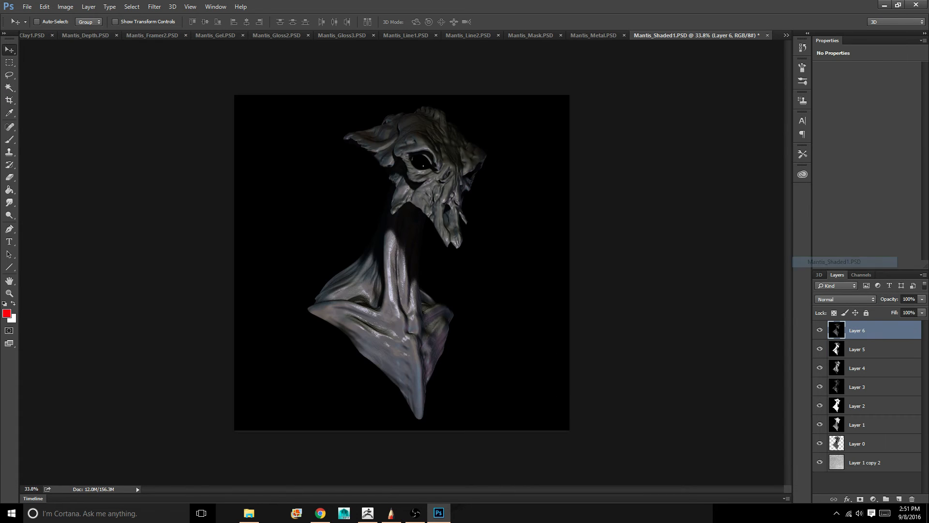
{"action": "key", "text": "ctrl+v"}
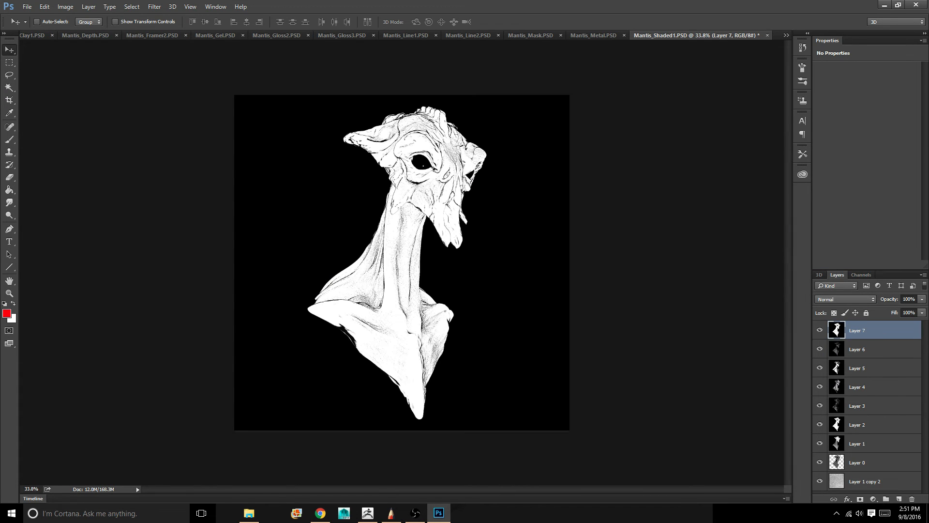
Copy the entire Mantis_Clay1.PSD image into Mantis_Shaded1.PSD as a new layer above Layer 7, dismissing the low disk space alert
{"action": "left_click", "coordinate": [787, 35]}
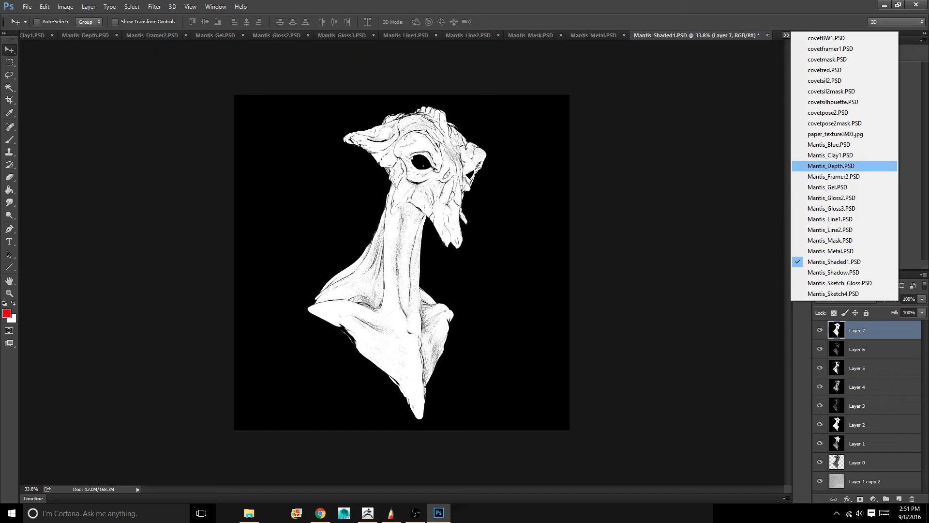
{"action": "left_click", "coordinate": [831, 155]}
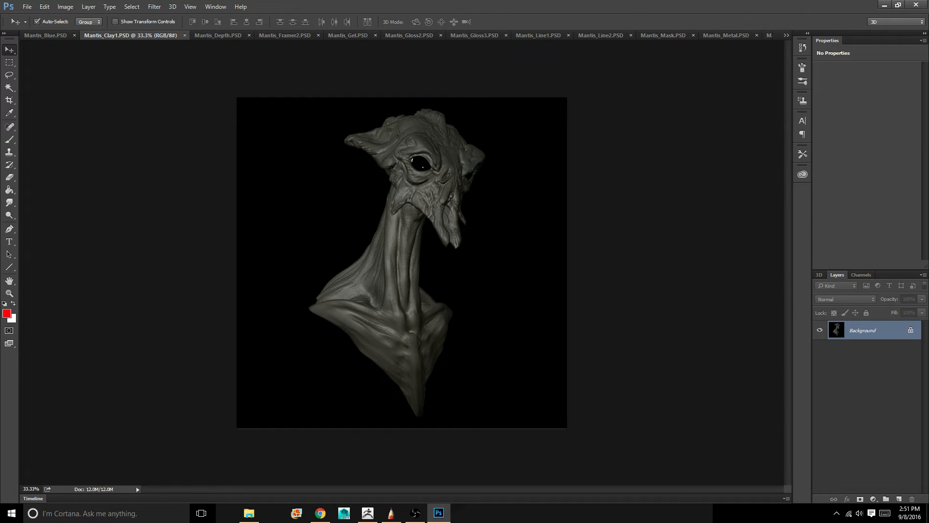
{"action": "key", "text": "ctrl+a"}
{"action": "left_click", "coordinate": [787, 35]}
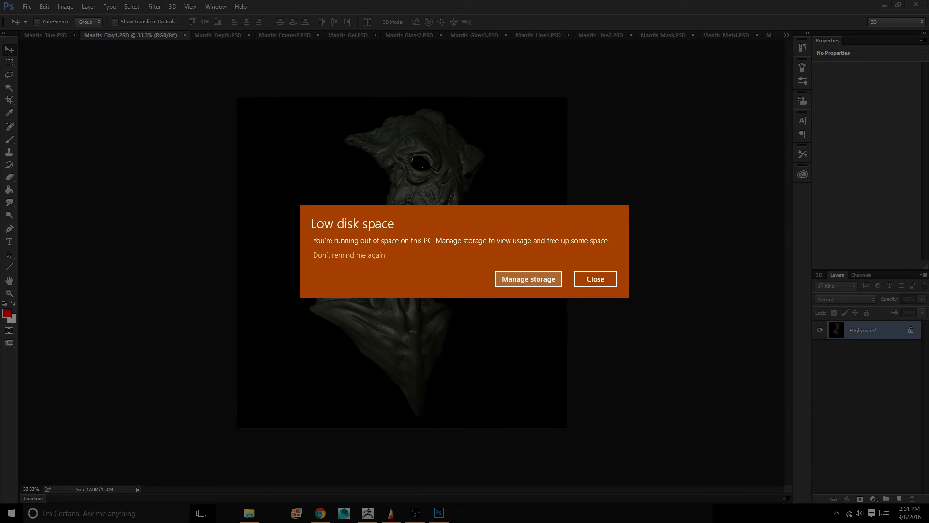
{"action": "left_click", "coordinate": [596, 278]}
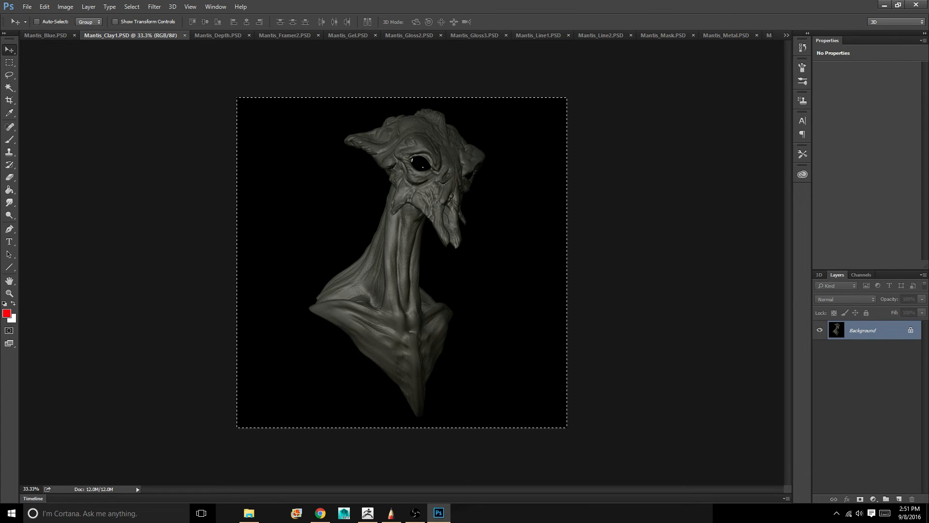
{"action": "left_click", "coordinate": [787, 35]}
{"action": "left_click", "coordinate": [833, 262]}
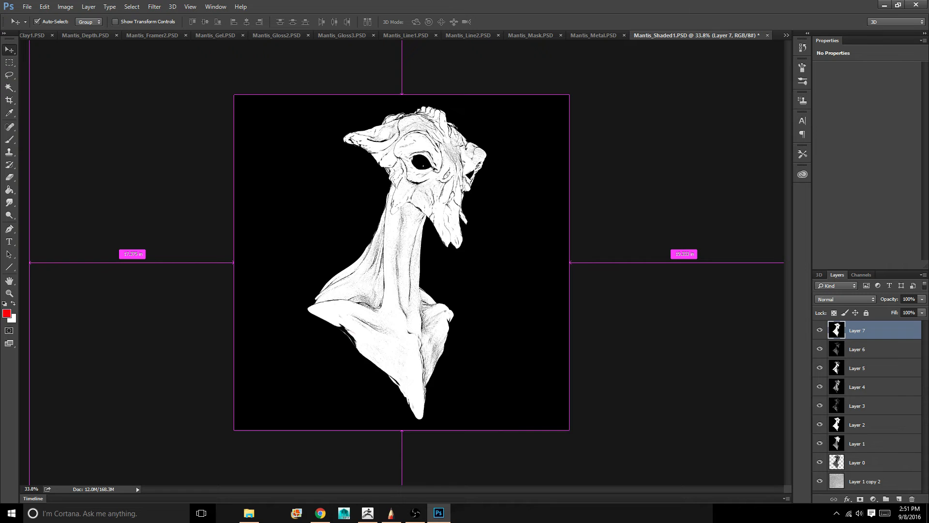
{"action": "key", "text": "ctrl+v"}
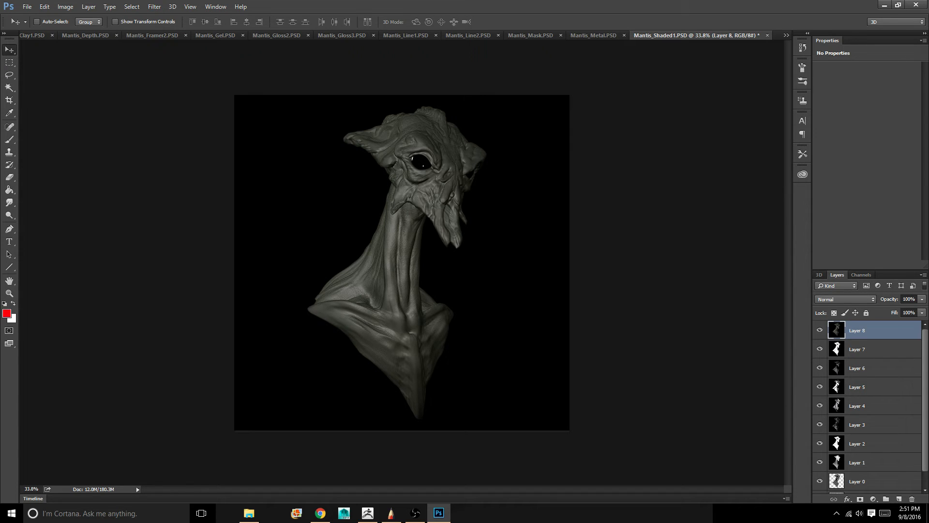
Load a new selection in Mantis_Shaded1.PSD using Mantis_Mask.PSD as the source document
{"action": "left_click", "coordinate": [132, 6]}
{"action": "left_click", "coordinate": [160, 195]}
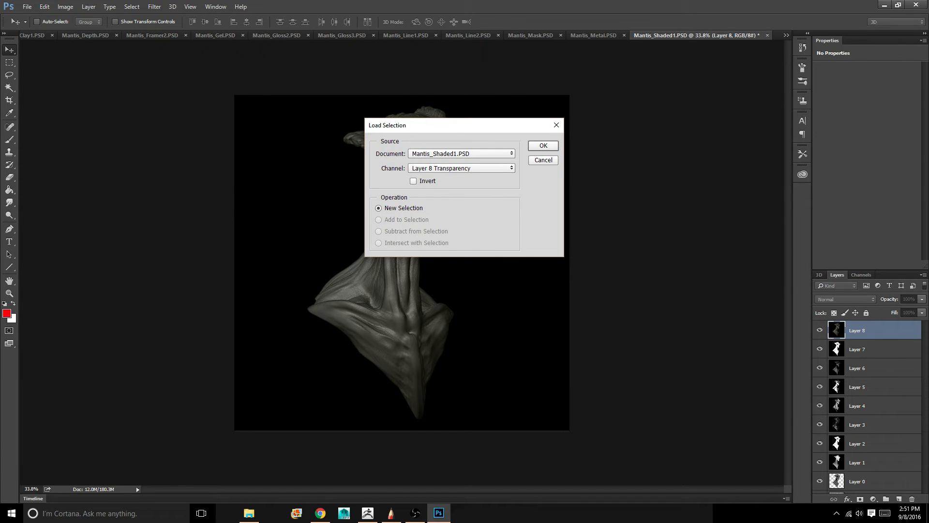
{"action": "left_click", "coordinate": [461, 154]}
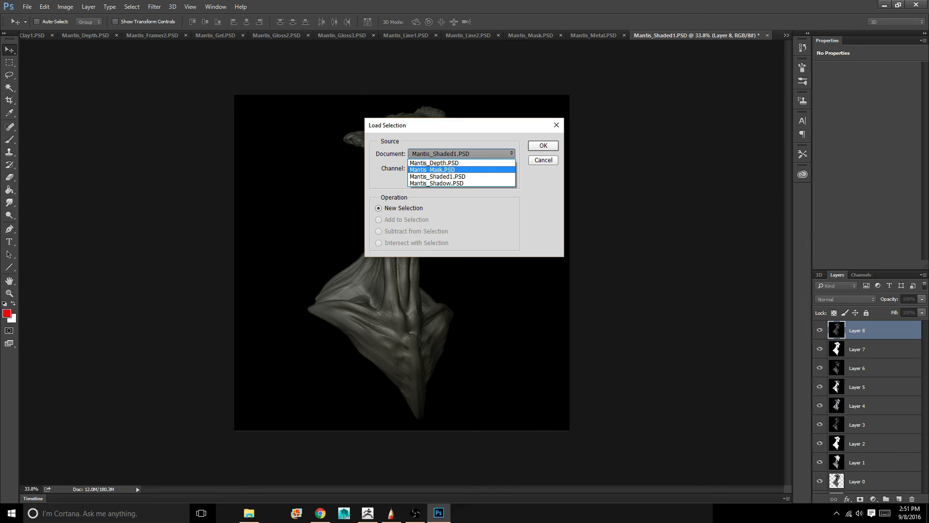
{"action": "left_click", "coordinate": [456, 169]}
{"action": "left_click", "coordinate": [544, 146]}
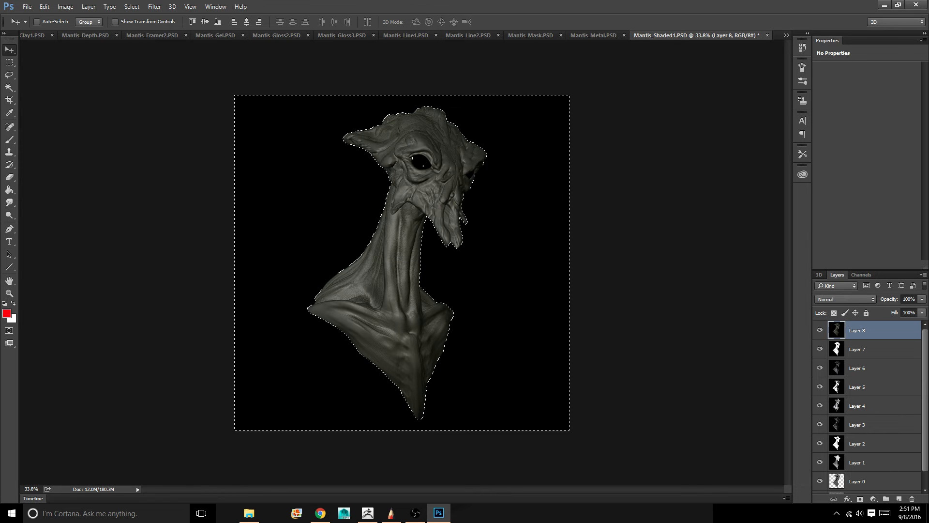
Cut the background around the bust out of Layers 8, 7, 6 and 5, reusing the mask selection
{"action": "key", "text": "ctrl+x"}
{"action": "left_click", "coordinate": [869, 349]}
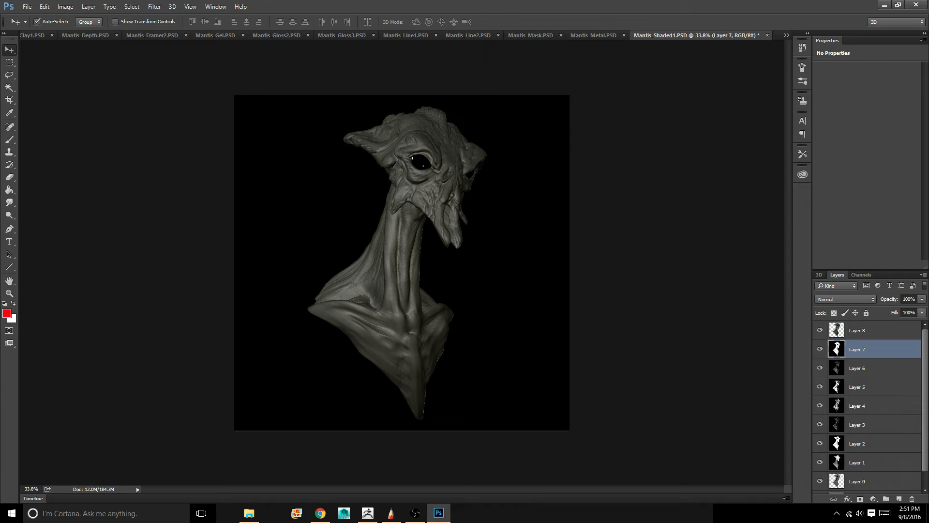
{"action": "key", "text": "ctrl+shift+d"}
{"action": "key", "text": "ctrl+x"}
{"action": "left_click", "coordinate": [869, 368]}
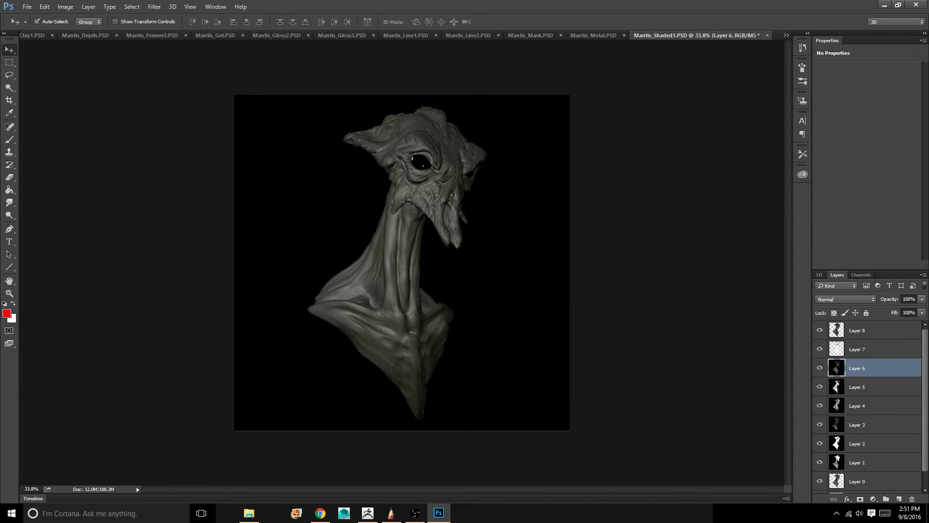
{"action": "key", "text": "ctrl+shift+d"}
{"action": "key", "text": "ctrl+x"}
{"action": "left_click", "coordinate": [869, 386]}
{"action": "key", "text": "ctrl+shift+d"}
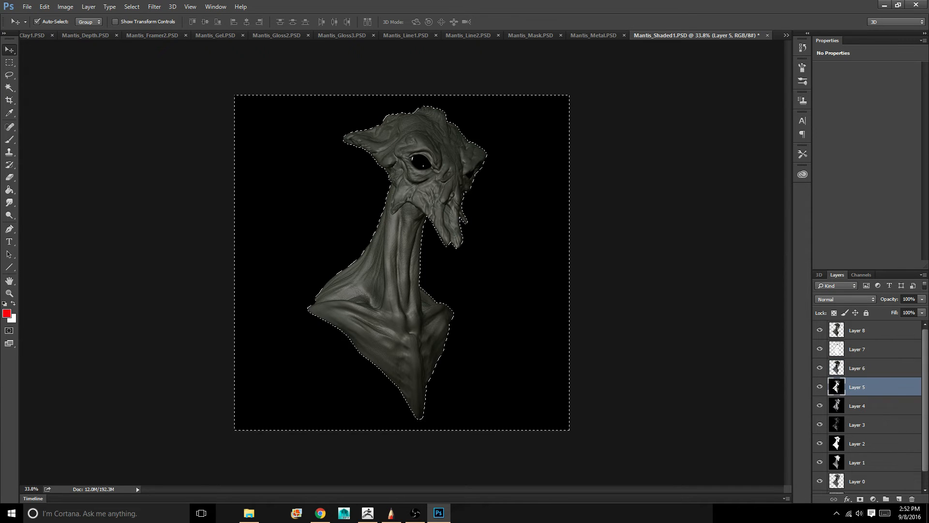
{"action": "key", "text": "ctrl+x"}
Cut the background around the bust out of Layers 4, 3, 2 and 1 with the same mask selection
{"action": "left_click", "coordinate": [870, 406]}
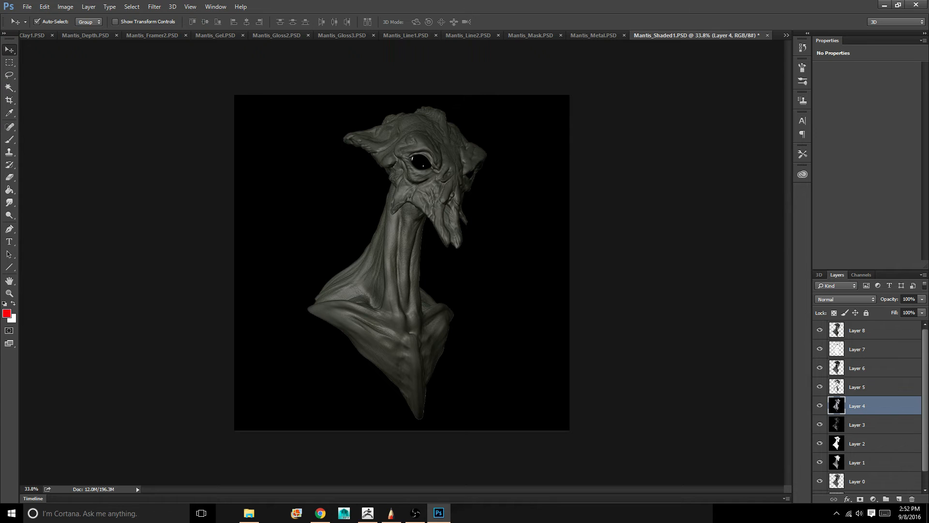
{"action": "key", "text": "ctrl+shift+d"}
{"action": "key", "text": "ctrl+x"}
{"action": "left_click", "coordinate": [870, 424]}
{"action": "key", "text": "ctrl+shift+d"}
{"action": "key", "text": "ctrl+x"}
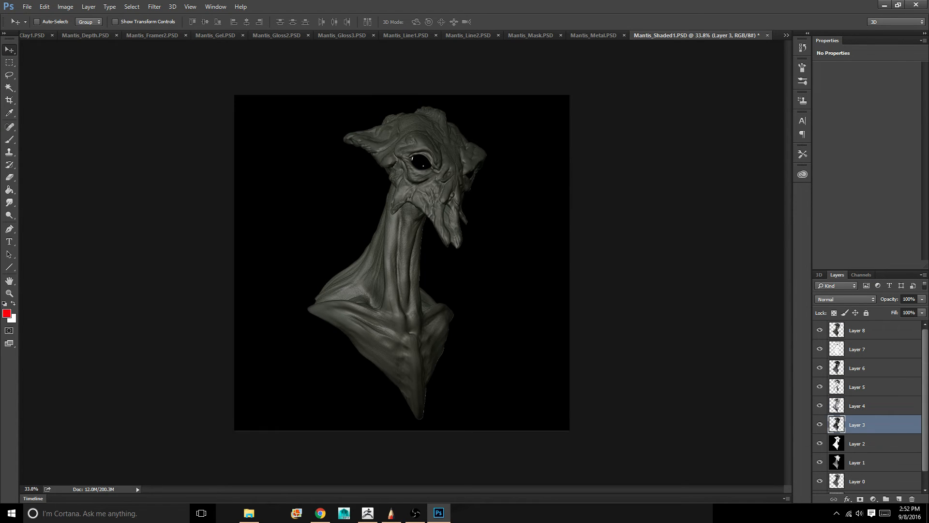
{"action": "left_click", "coordinate": [870, 443]}
{"action": "key", "text": "ctrl+shift+d"}
{"action": "key", "text": "ctrl+x"}
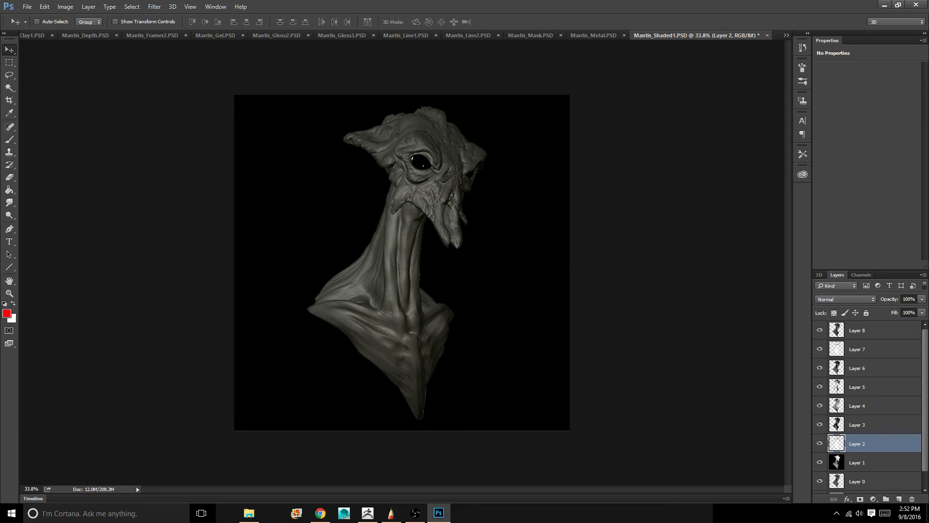
{"action": "left_click", "coordinate": [870, 462]}
{"action": "key", "text": "ctrl+shift+d"}
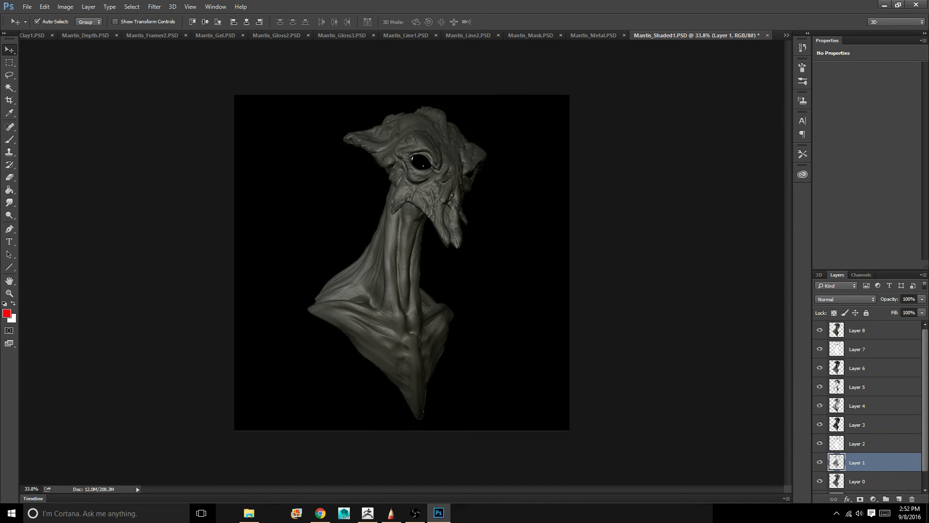
{"action": "key", "text": "ctrl+x"}
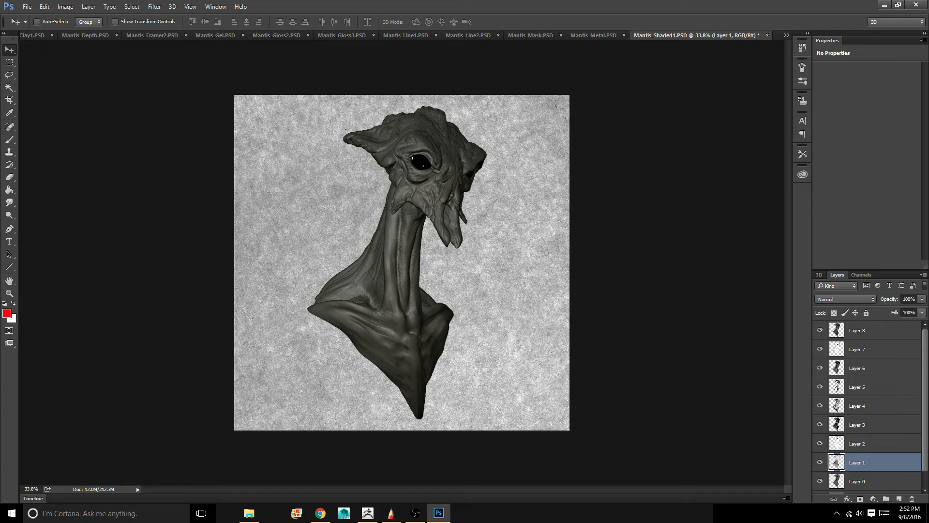
Bring Layer 1 to the front of the layer stack and hide it
{"action": "key", "text": "ctrl+shift+bracketright"}
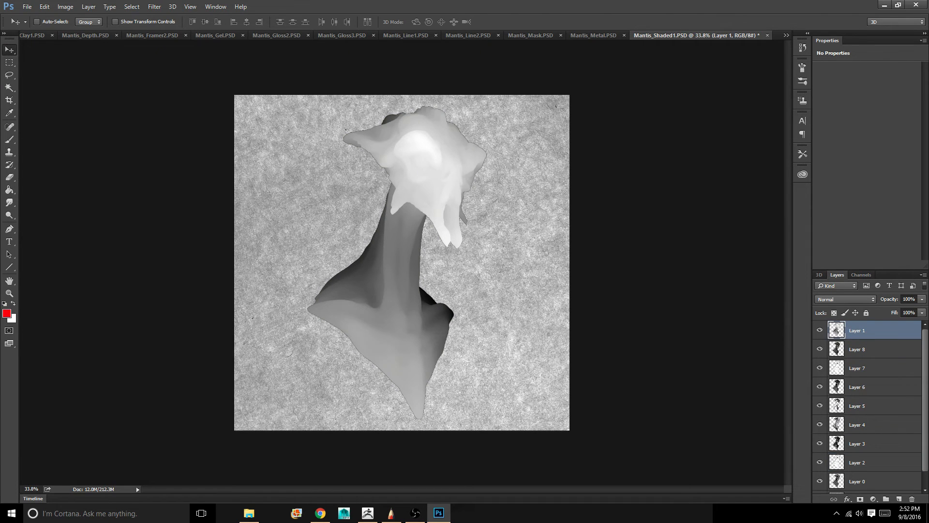
{"action": "left_click", "coordinate": [821, 330]}
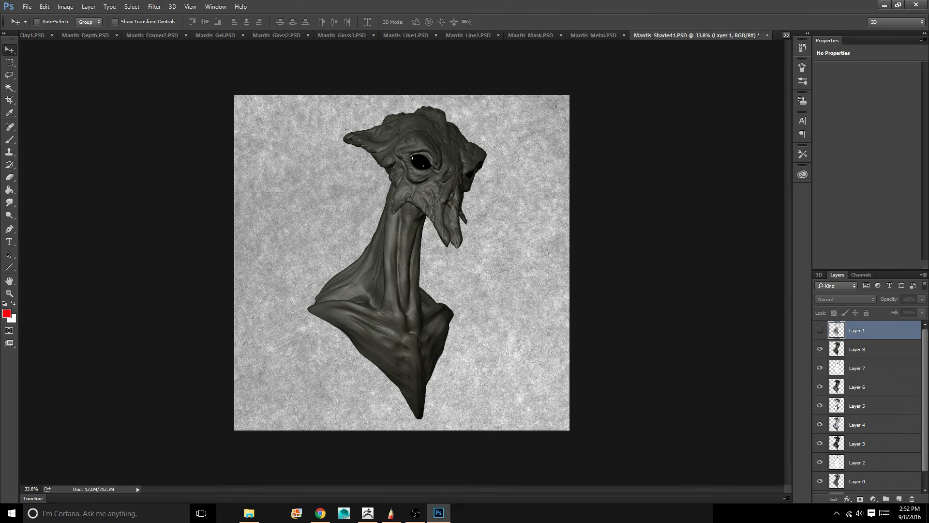
Copy the entire Mantis_Shadow.PSD image into Mantis_Shaded1.PSD as a new layer above Layer 8
{"action": "left_click", "coordinate": [786, 35]}
{"action": "left_click", "coordinate": [833, 272]}
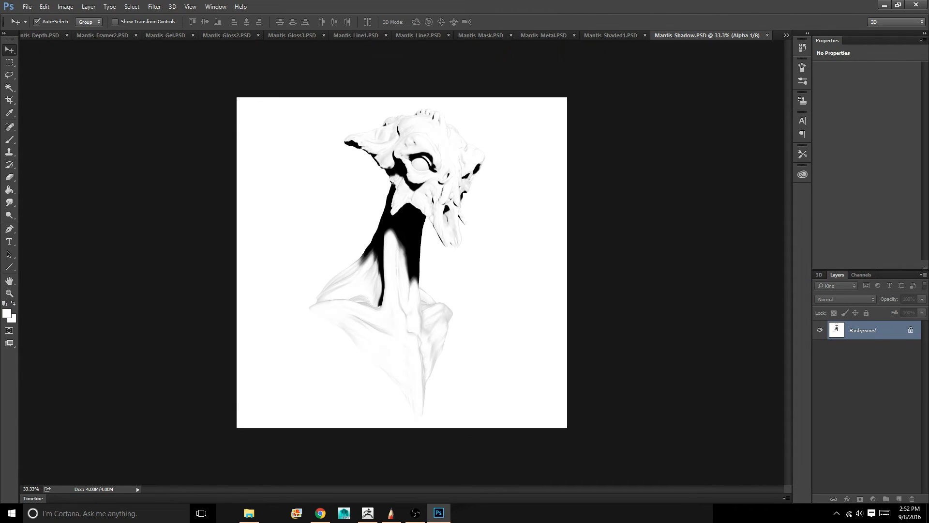
{"action": "key", "text": "ctrl+c"}
{"action": "left_click", "coordinate": [787, 35]}
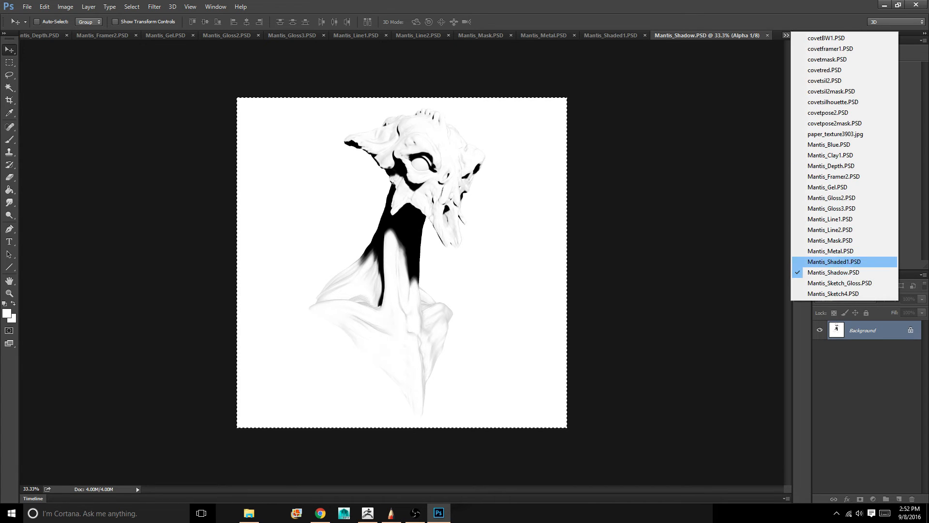
{"action": "left_click", "coordinate": [834, 262]}
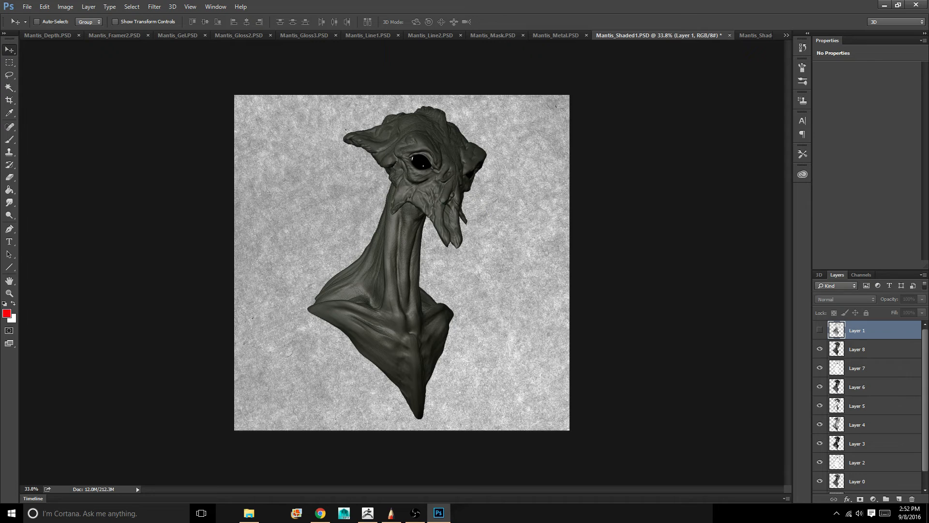
{"action": "left_click", "coordinate": [869, 349]}
{"action": "key", "text": "ctrl+v"}
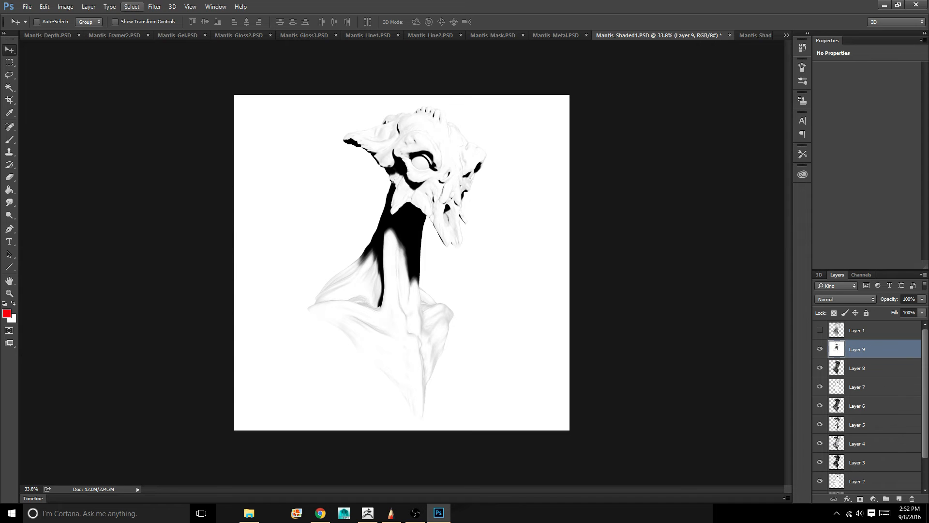
Delete the background from the shadow layer with an inverted selection loaded from Mantis_Mask.PSD, Alpha 1, and hide the layer
{"action": "left_click", "coordinate": [132, 7]}
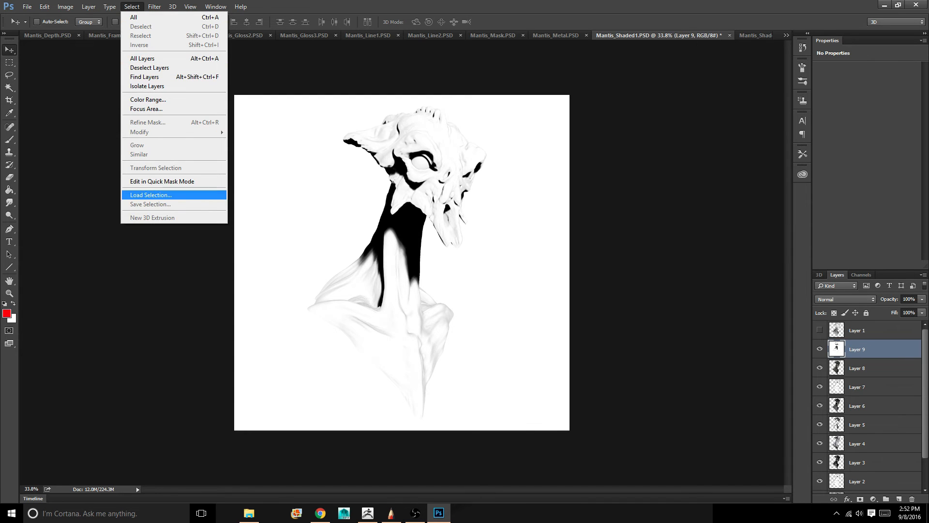
{"action": "left_click", "coordinate": [151, 196]}
{"action": "left_click", "coordinate": [462, 153]}
{"action": "left_click", "coordinate": [455, 169]}
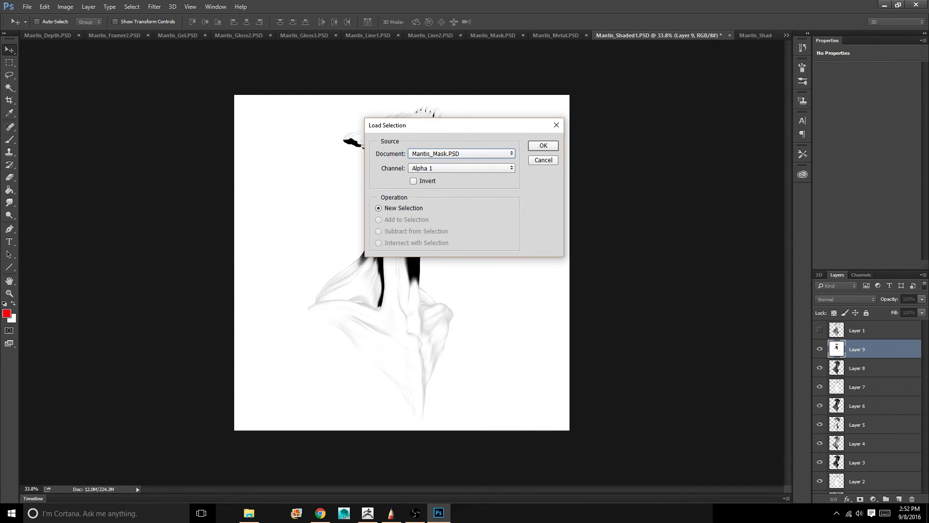
{"action": "key", "text": "Return"}
{"action": "key", "text": "ctrl+shift+i"}
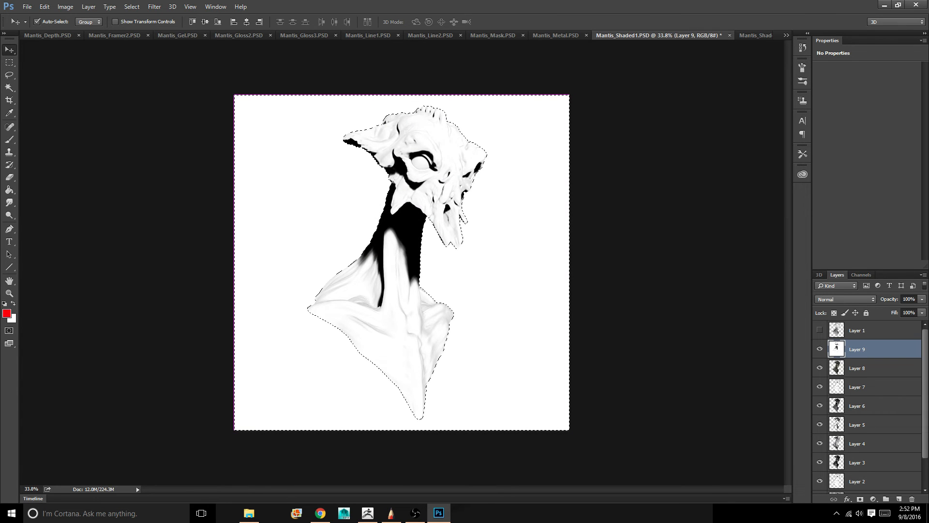
{"action": "key", "text": "Delete"}
{"action": "key", "text": "ctrl+d"}
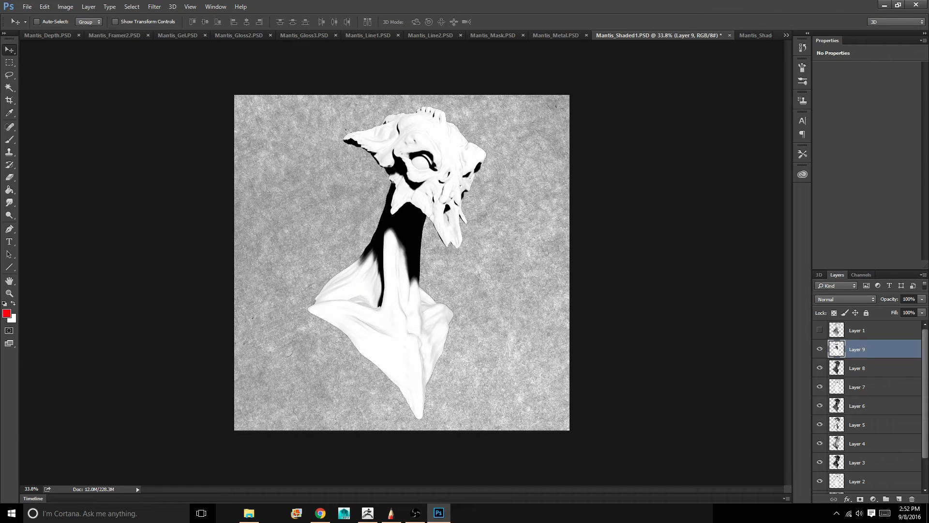
{"action": "left_click", "coordinate": [820, 349]}
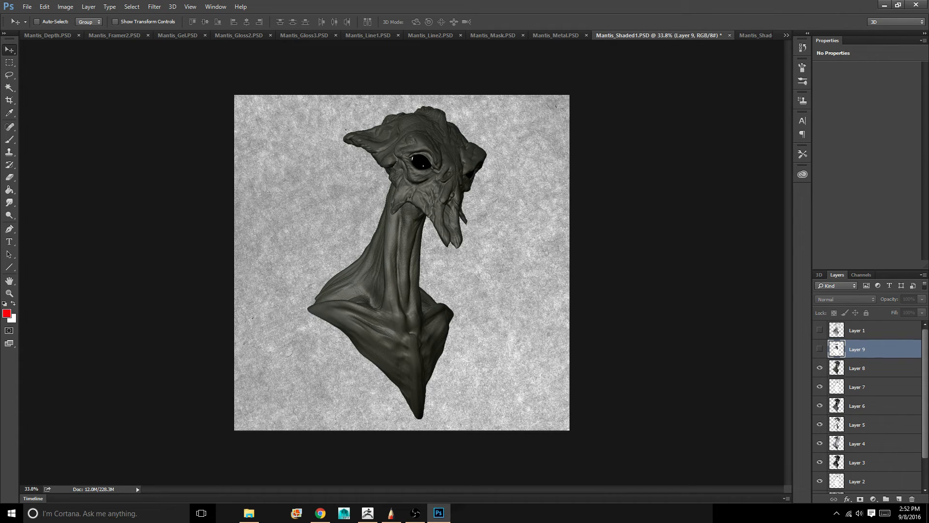
Move Layer 7 directly above Layer 8 and hide Layer 7, keeping Layer 8 visible
{"action": "left_click", "coordinate": [872, 369]}
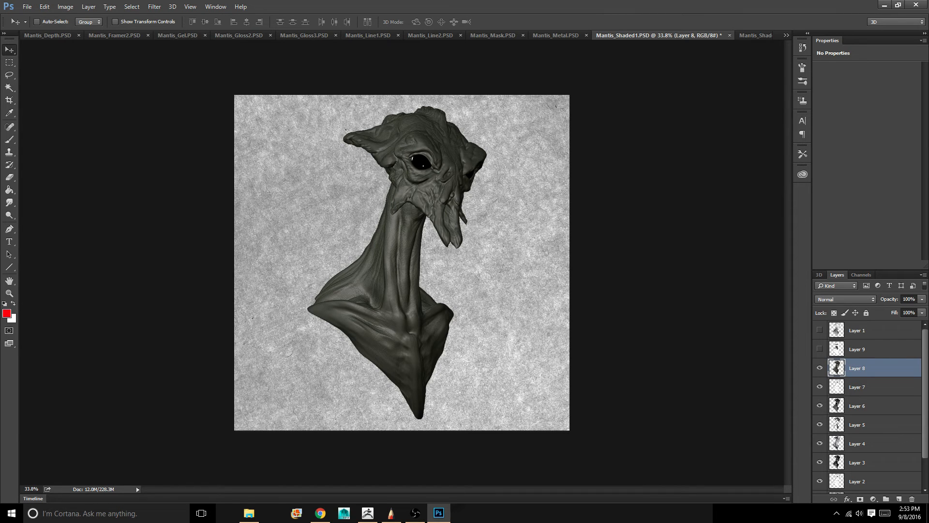
{"action": "left_click", "coordinate": [820, 368]}
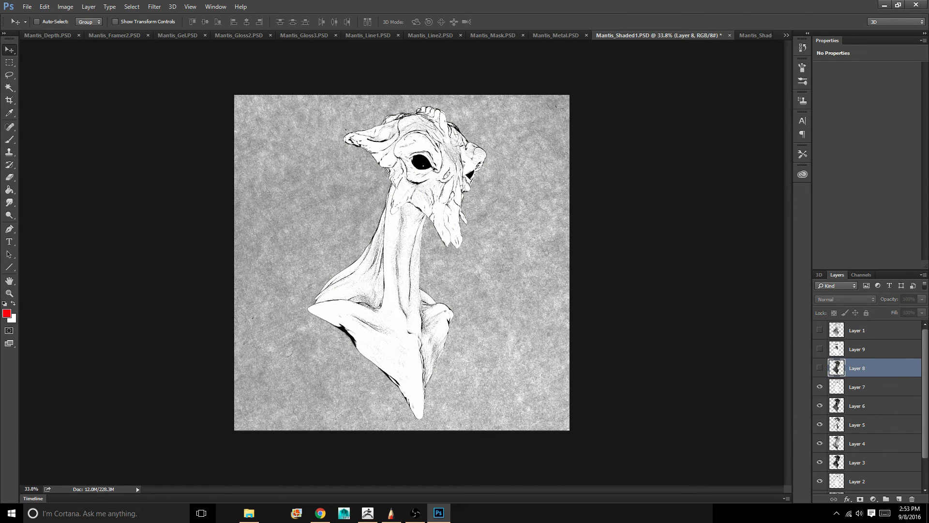
{"action": "left_click_drag", "start_coordinate": [871, 387], "coordinate": [872, 363]}
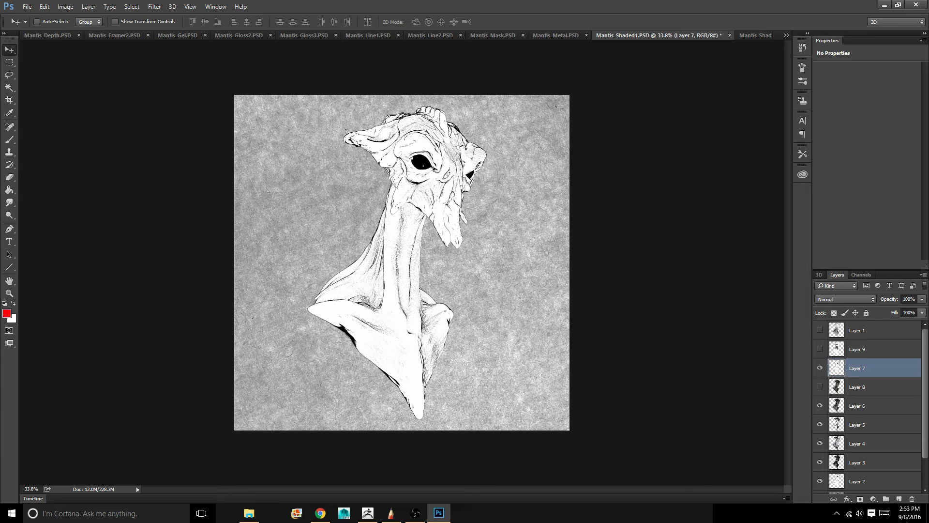
{"action": "left_click", "coordinate": [820, 368]}
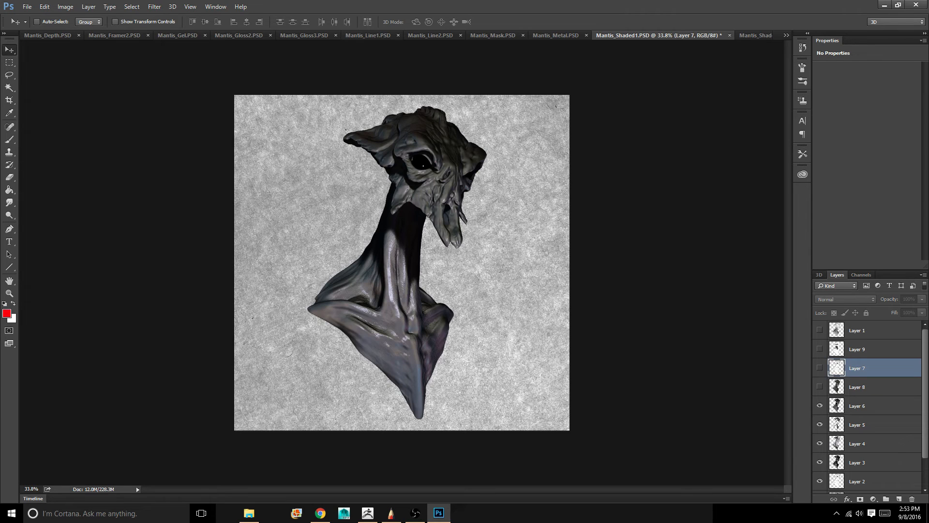
{"action": "left_click", "coordinate": [820, 387]}
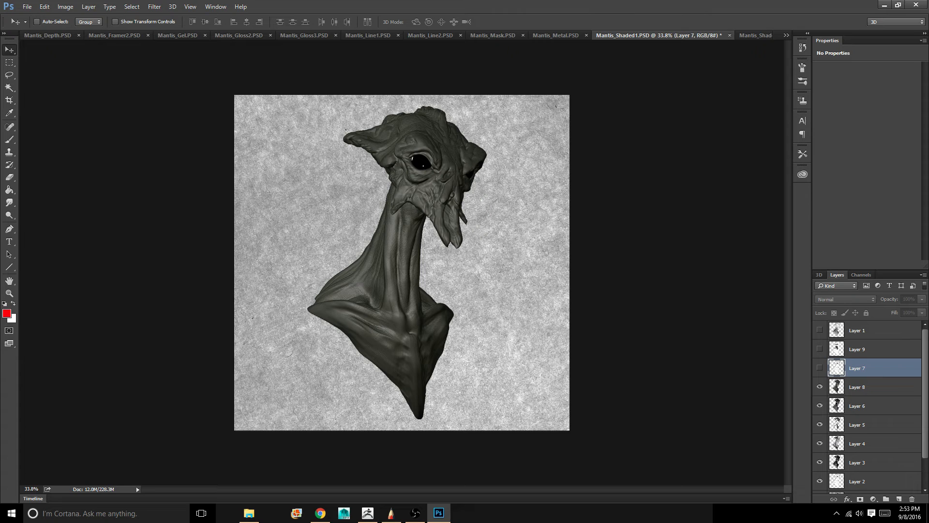
Move Layer 8 directly above Layer 0, and Layer 6 directly above Layer 8
{"action": "scroll", "coordinate": [866, 407], "scroll_direction": "down", "scroll_amount": 2}
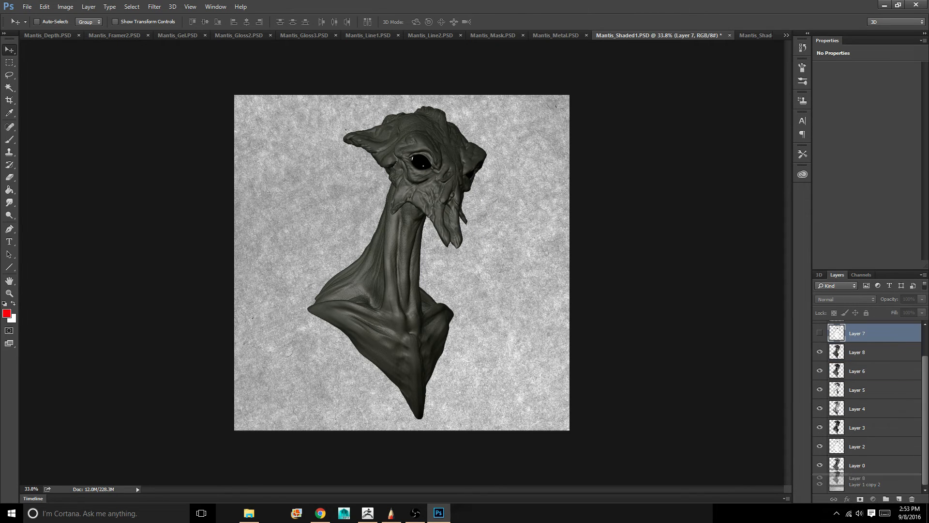
{"action": "mouse_move", "coordinate": [857, 481]}
{"action": "left_mouse_down"}
{"action": "mouse_move", "coordinate": [857, 421]}
{"action": "mouse_move", "coordinate": [857, 465]}
{"action": "mouse_move", "coordinate": [856, 456]}
{"action": "left_mouse_up"}
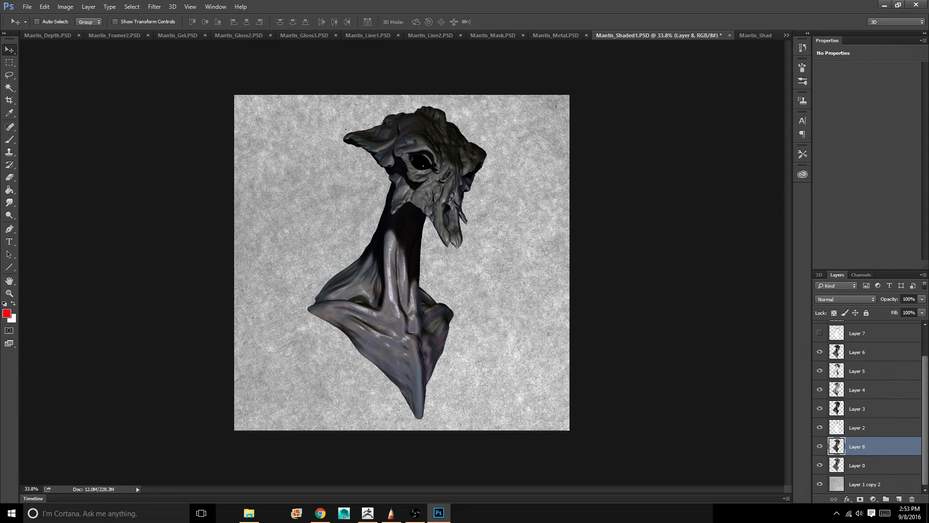
{"action": "left_click_drag", "start_coordinate": [857, 351], "coordinate": [855, 437]}
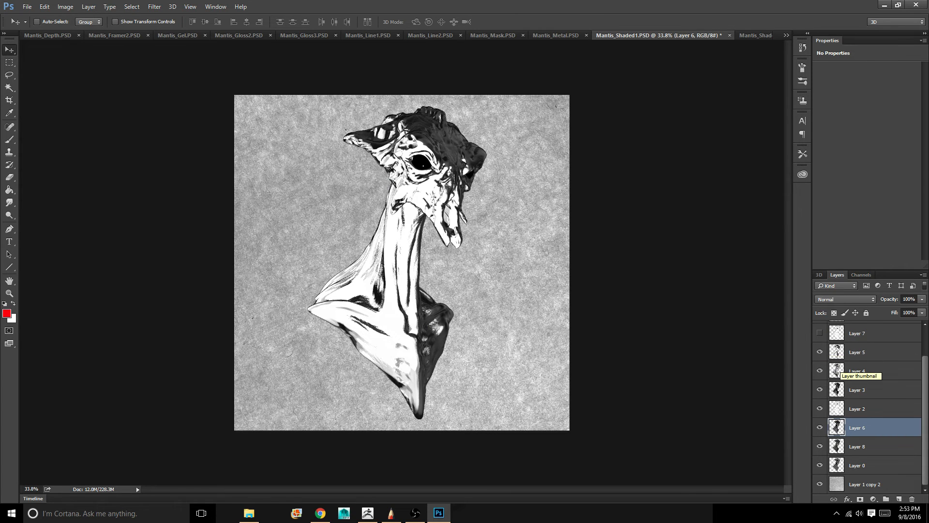
Hide Layers 5, 4 and 3 in the layer stack
{"action": "scroll", "coordinate": [867, 407], "scroll_direction": "up", "scroll_amount": 2}
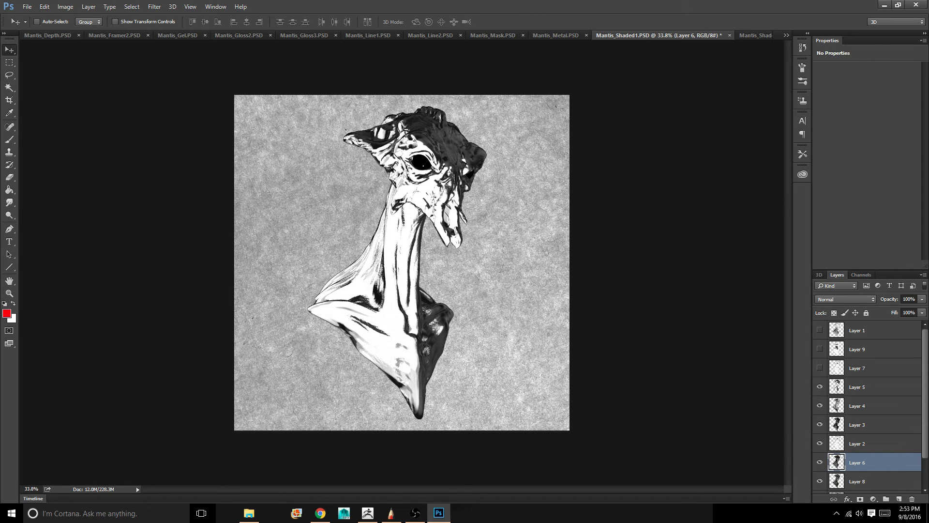
{"action": "left_click", "coordinate": [820, 387]}
{"action": "scroll", "coordinate": [869, 406], "scroll_direction": "down", "scroll_amount": 1}
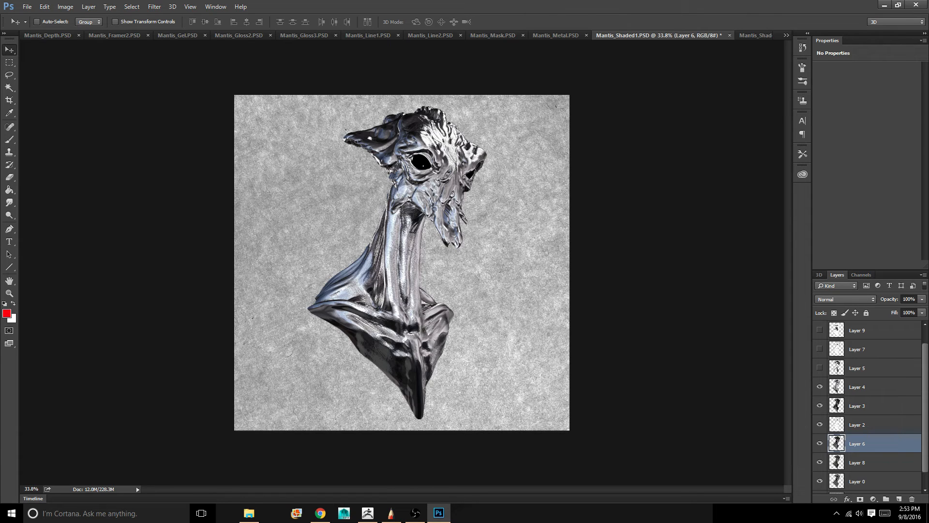
{"action": "left_click", "coordinate": [821, 386]}
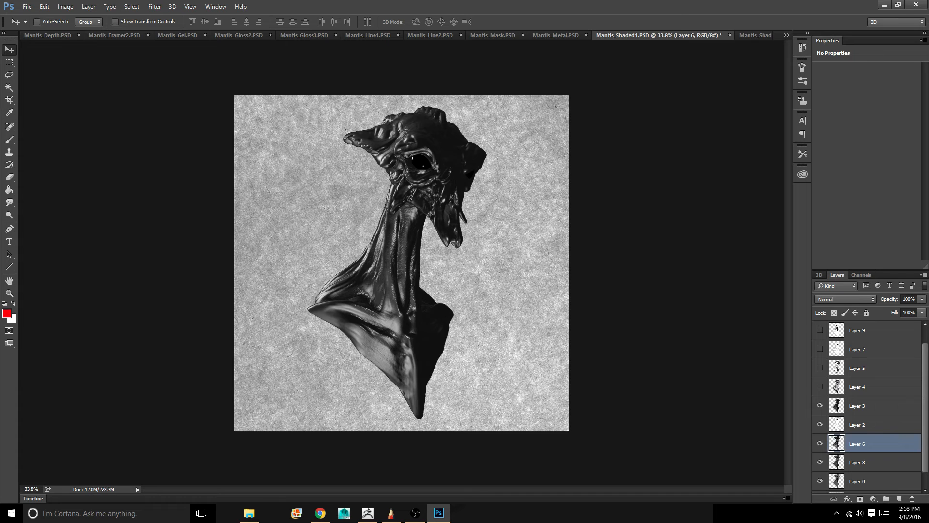
{"action": "left_click", "coordinate": [820, 405]}
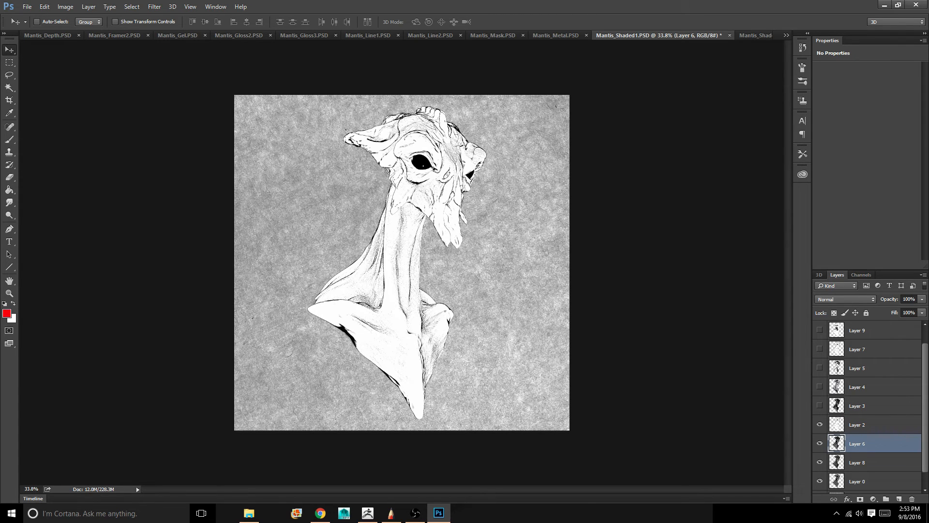
Move Layer 2 directly below Layer 7 and hide it
{"action": "left_click_drag", "start_coordinate": [862, 424], "coordinate": [861, 359]}
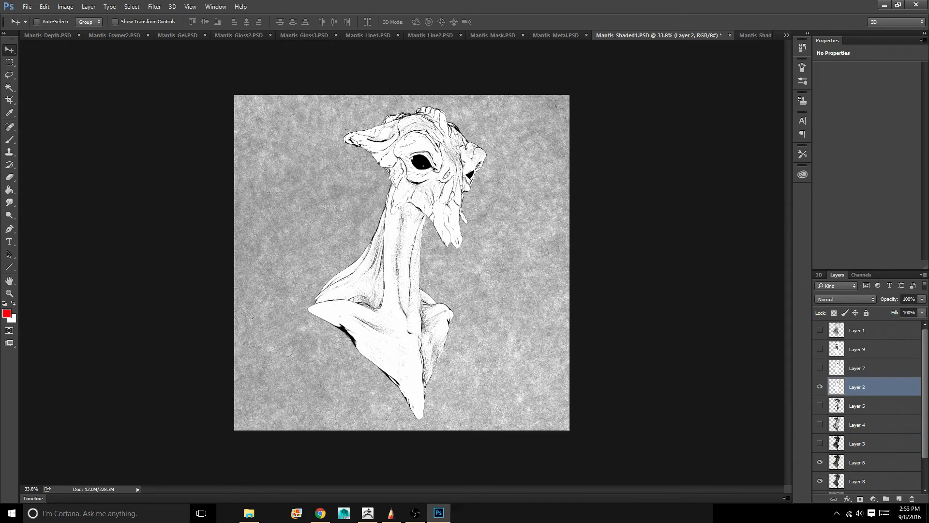
{"action": "left_click", "coordinate": [820, 387]}
Set the blend mode of Layer 6 to Multiply
{"action": "scroll", "coordinate": [820, 387], "scroll_direction": "down", "scroll_amount": 2}
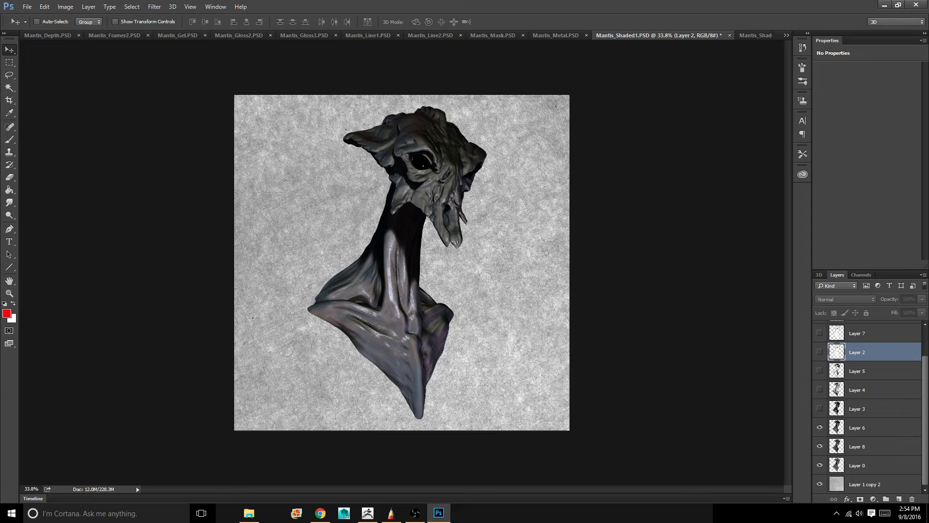
{"action": "left_click", "coordinate": [863, 428]}
{"action": "left_click", "coordinate": [846, 299]}
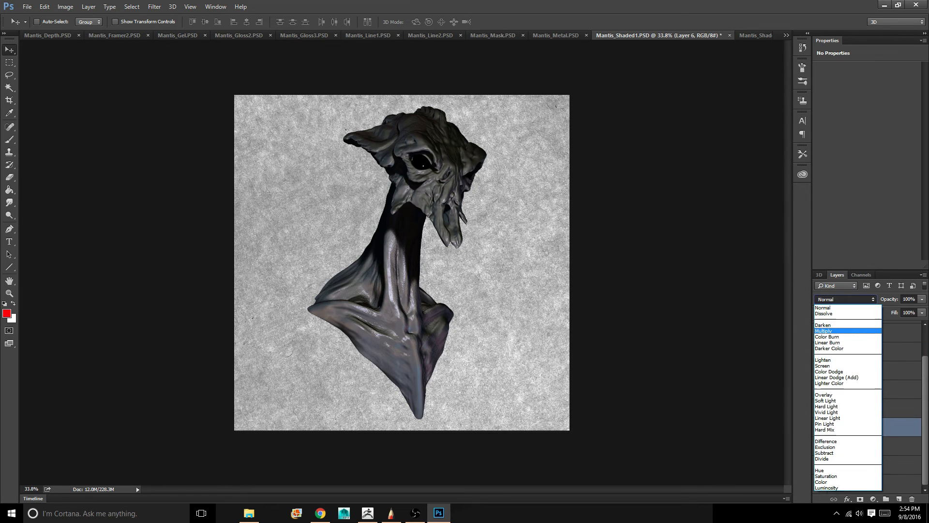
{"action": "left_click", "coordinate": [837, 321]}
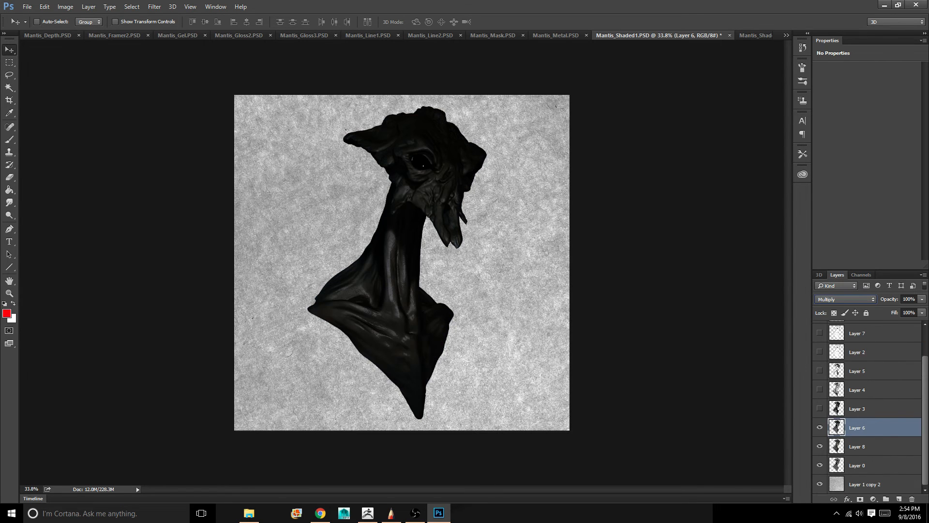
Set the blend mode of Layer 8 to Multiply
{"action": "left_click", "coordinate": [862, 446]}
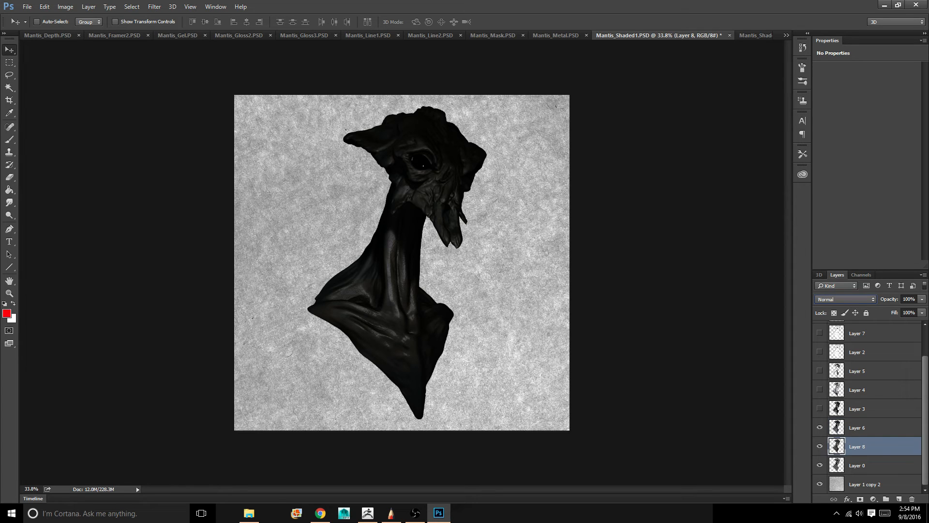
{"action": "left_click", "coordinate": [846, 299]}
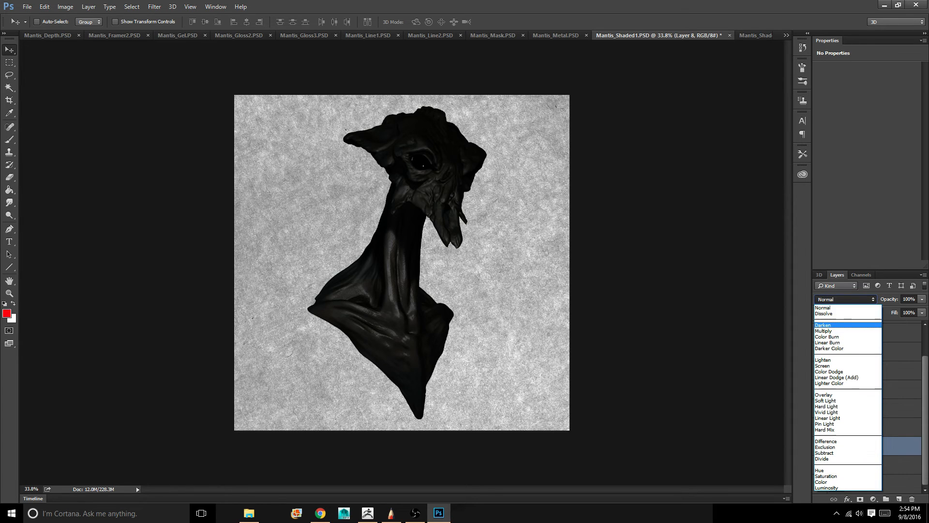
{"action": "left_click", "coordinate": [838, 321]}
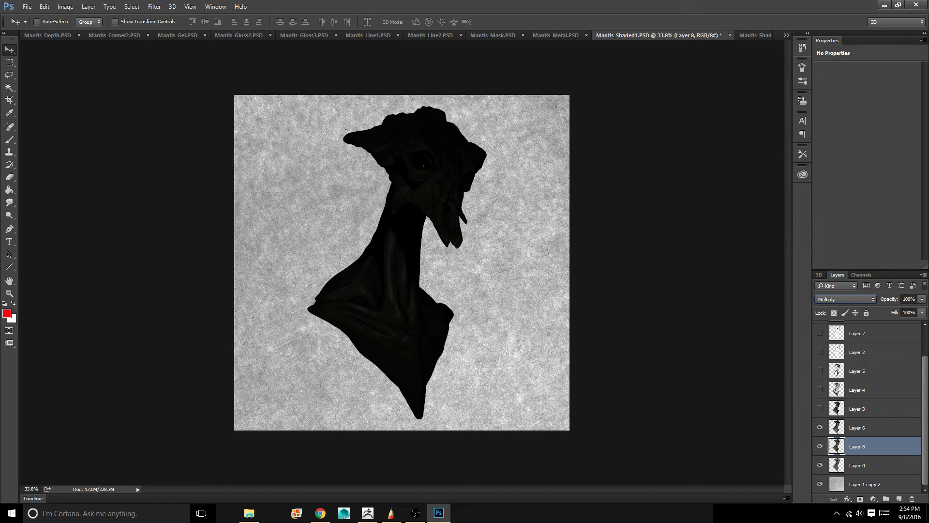
{"action": "scroll", "coordinate": [868, 407], "scroll_direction": "up", "scroll_amount": 1}
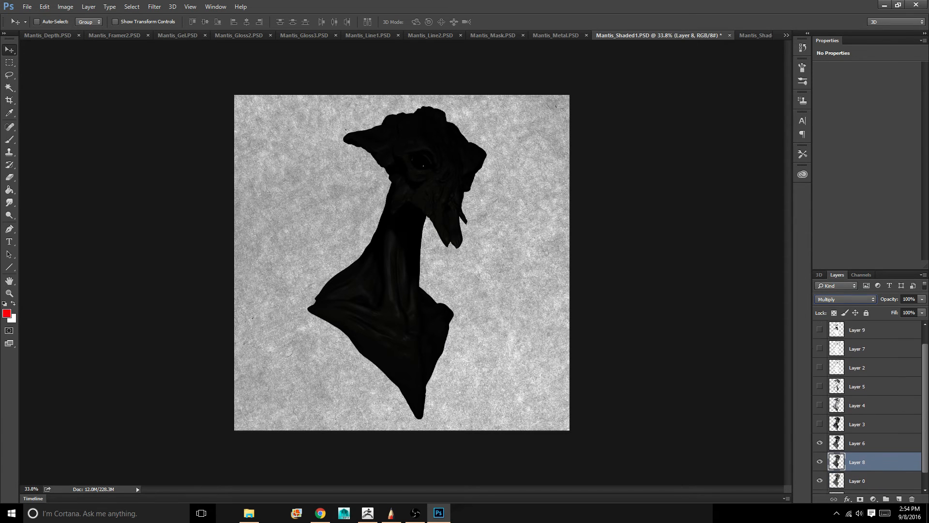
{"action": "scroll", "coordinate": [868, 407], "scroll_direction": "down", "scroll_amount": 1}
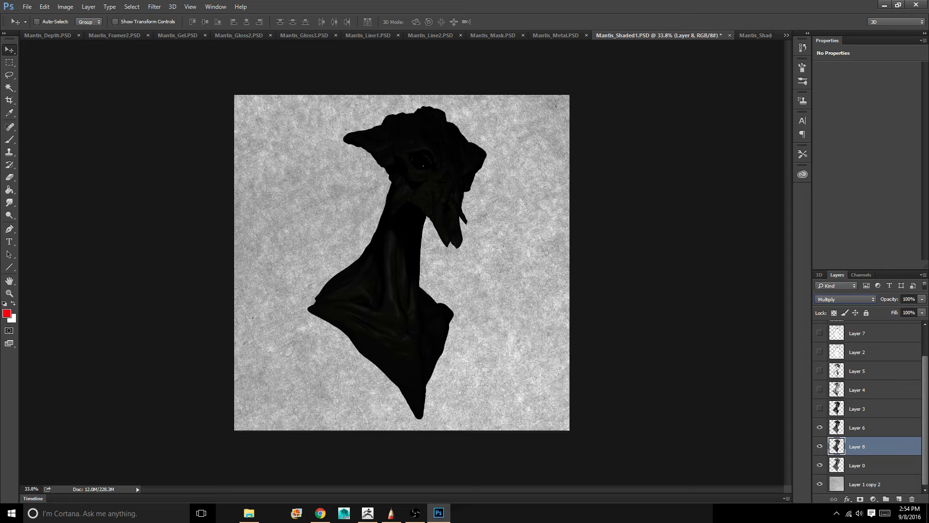
Lower the opacity of Layer 6 to about 63% and of Layer 8 to about 32%
{"action": "left_click", "coordinate": [867, 427]}
{"action": "left_click", "coordinate": [922, 299]}
{"action": "mouse_move", "coordinate": [923, 310]}
{"action": "left_mouse_down"}
{"action": "mouse_move", "coordinate": [891, 310]}
{"action": "mouse_move", "coordinate": [911, 309]}
{"action": "left_mouse_up"}
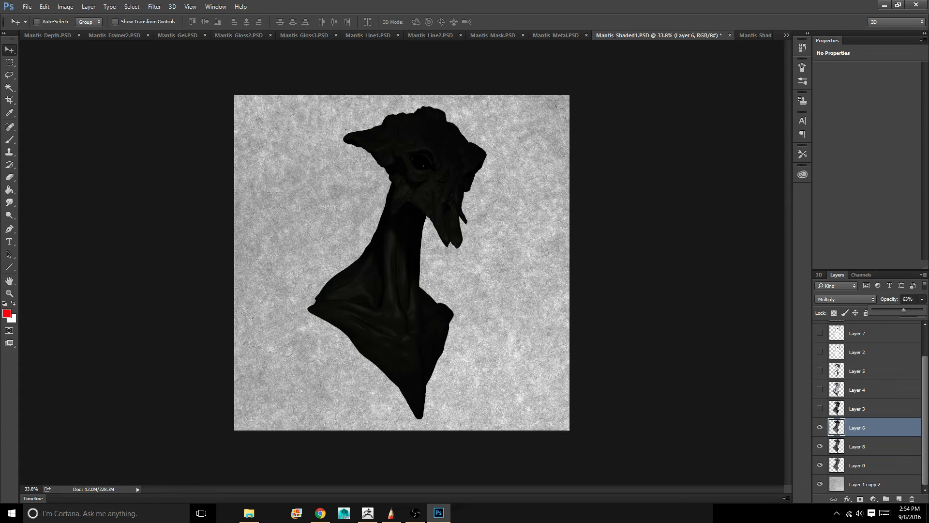
{"action": "left_click", "coordinate": [868, 446]}
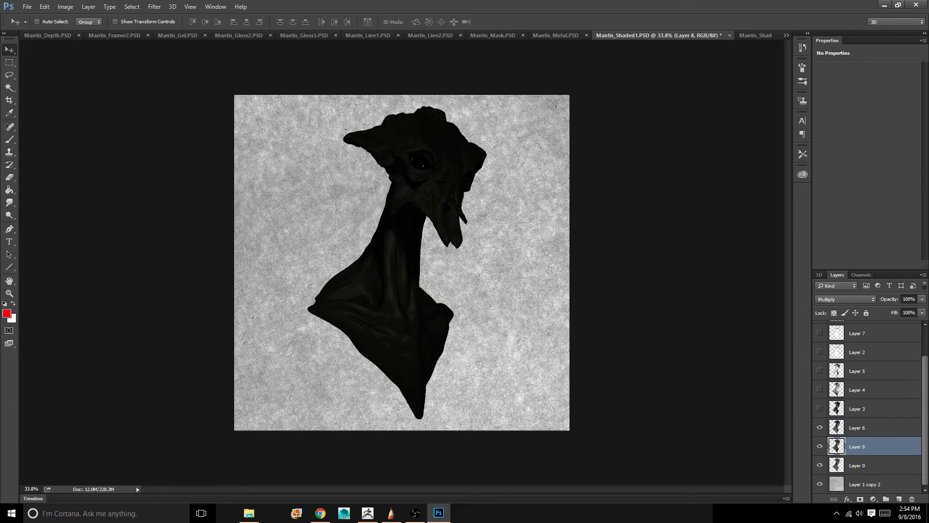
{"action": "left_click", "coordinate": [922, 299]}
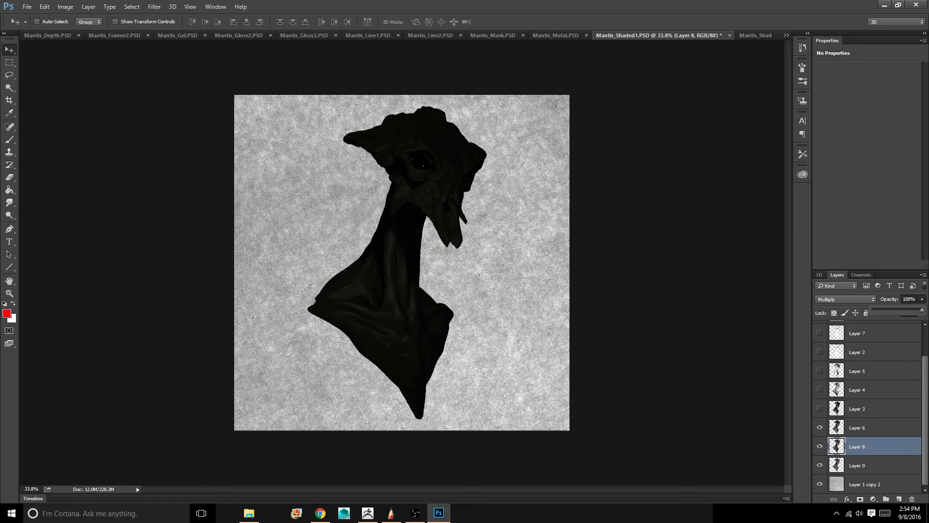
{"action": "left_click_drag", "start_coordinate": [922, 310], "coordinate": [889, 309]}
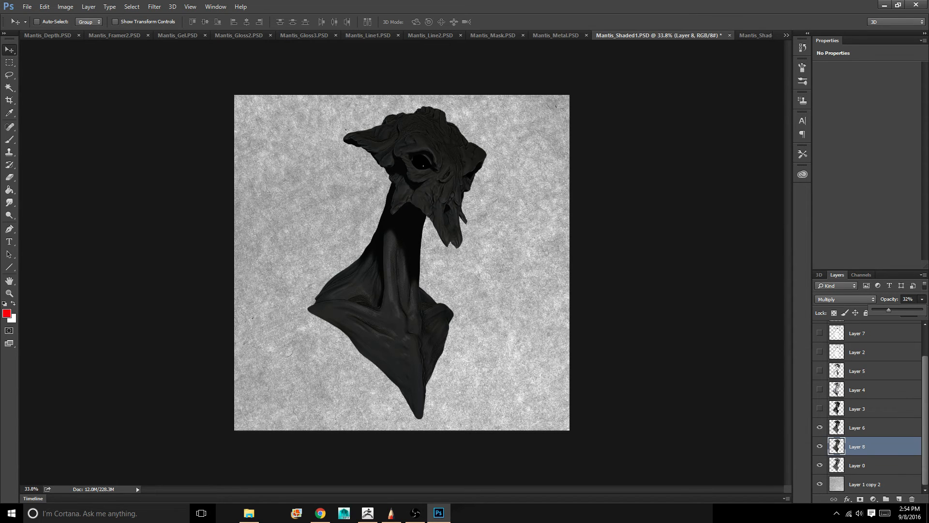
Apply a legacy Brightness/Contrast adjustment to Layer 0 with brightness about 49 and contrast 56
{"action": "left_click", "coordinate": [874, 465]}
{"action": "left_click", "coordinate": [875, 465]}
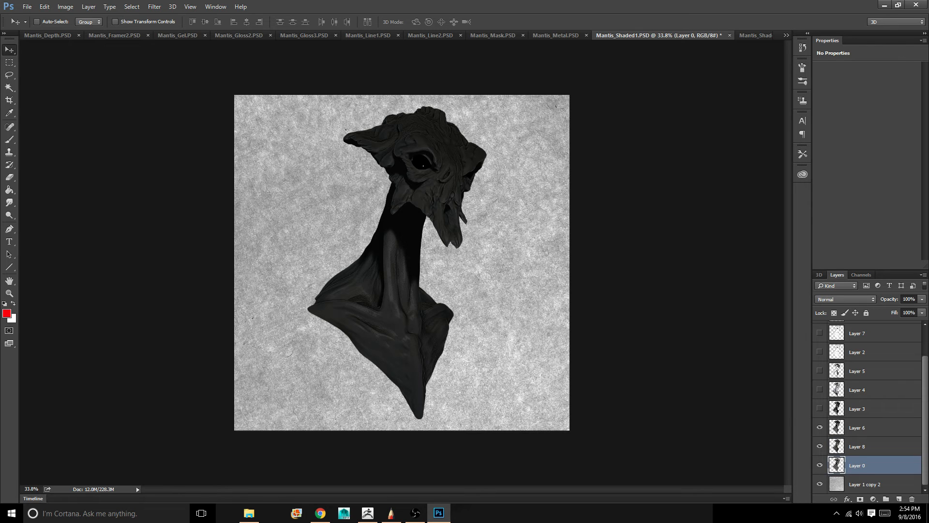
{"action": "left_click", "coordinate": [65, 6]}
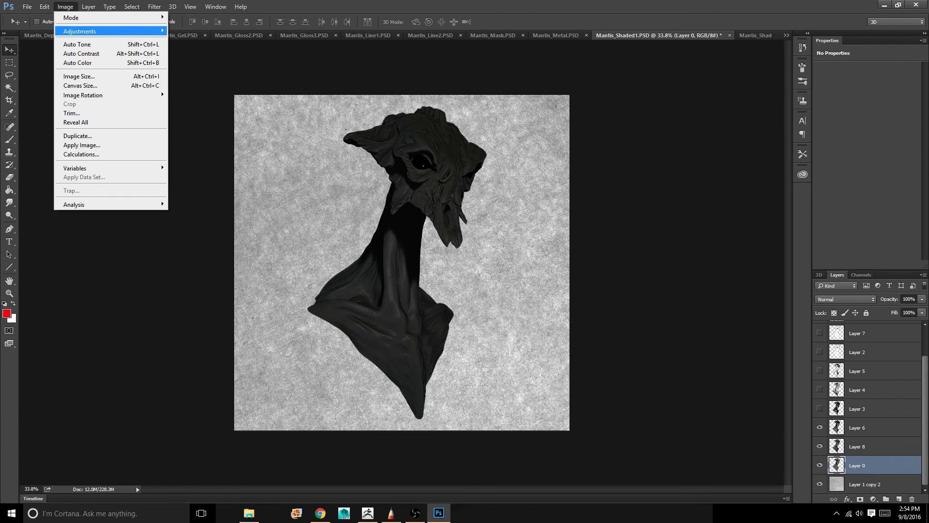
{"action": "mouse_move", "coordinate": [80, 31]}
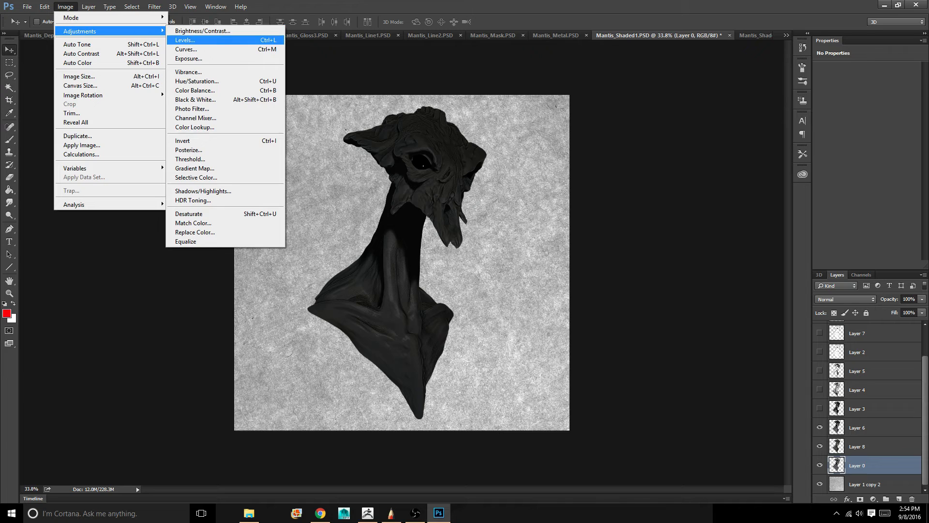
{"action": "left_click", "coordinate": [202, 30]}
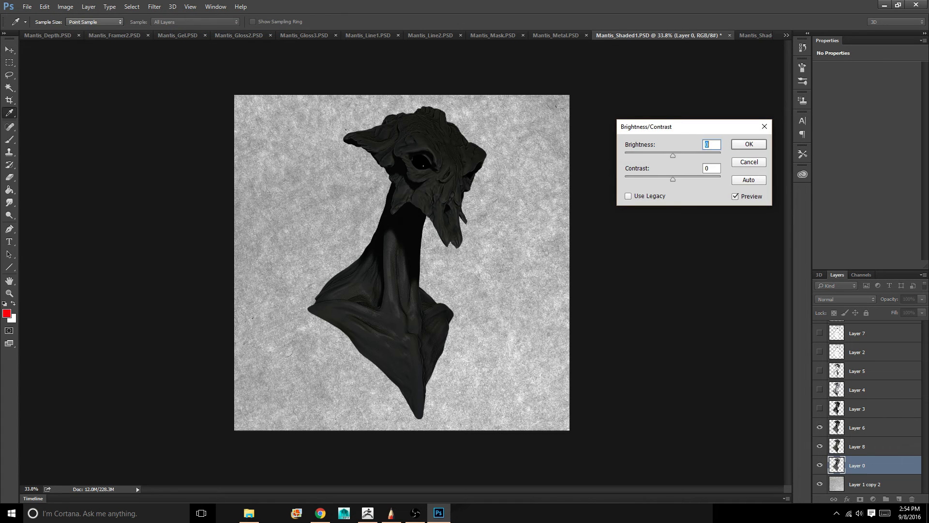
{"action": "left_click", "coordinate": [628, 196]}
{"action": "left_click_drag", "start_coordinate": [673, 156], "coordinate": [696, 156]}
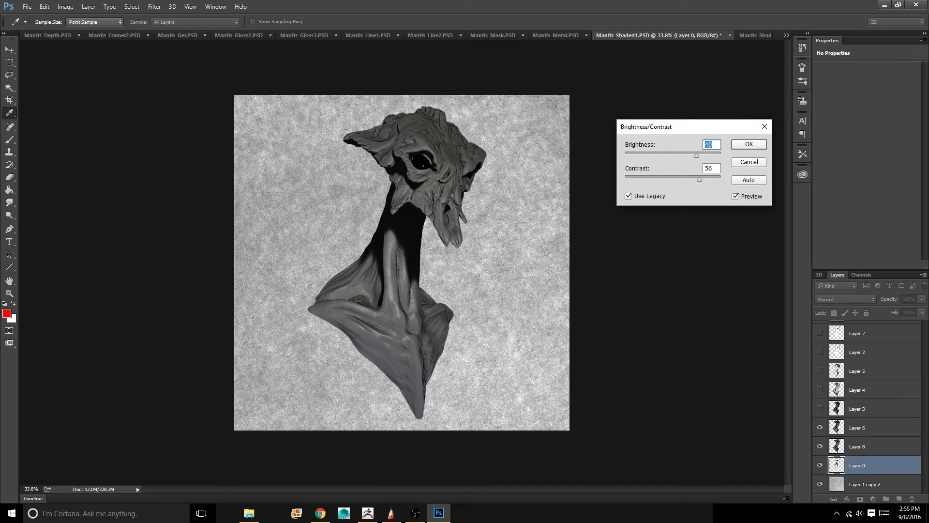
{"action": "key", "text": "Return"}
{"action": "key", "text": "v"}
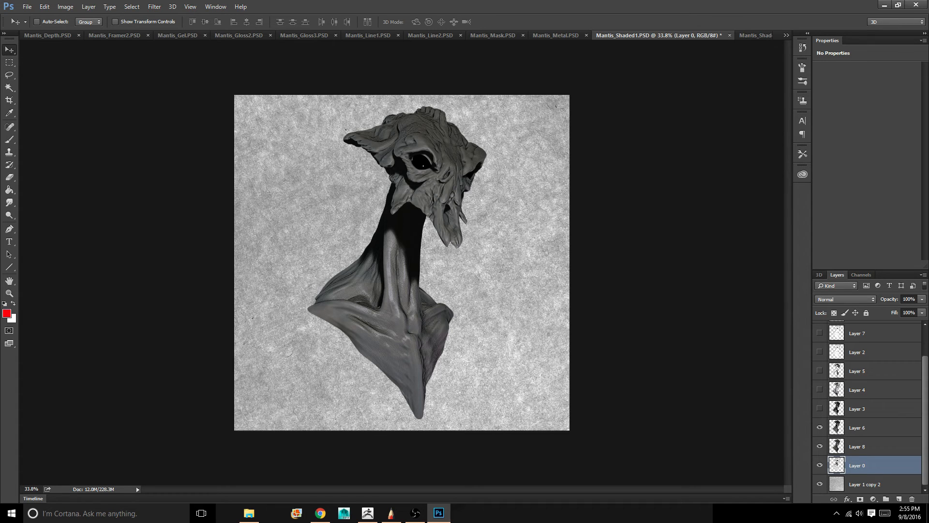
{"action": "left_click", "coordinate": [368, 513]}
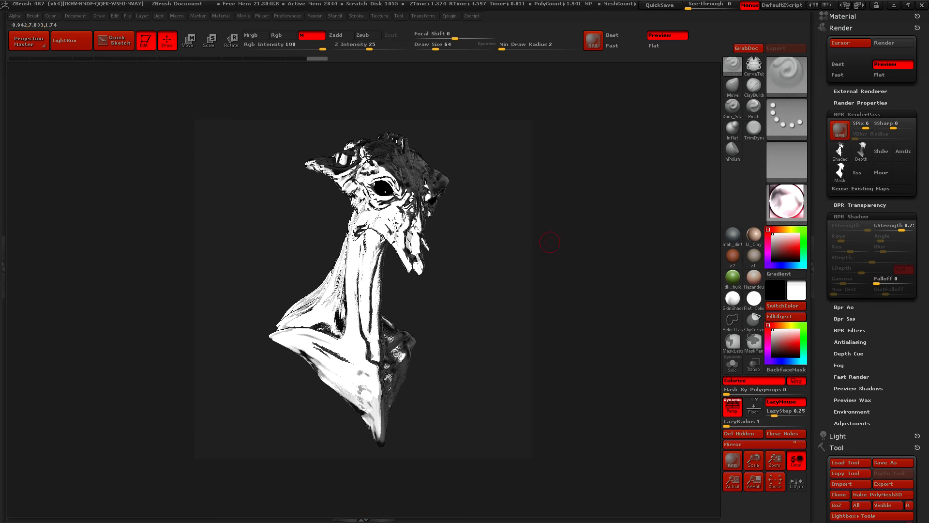
{"action": "left_click", "coordinate": [895, 6]}
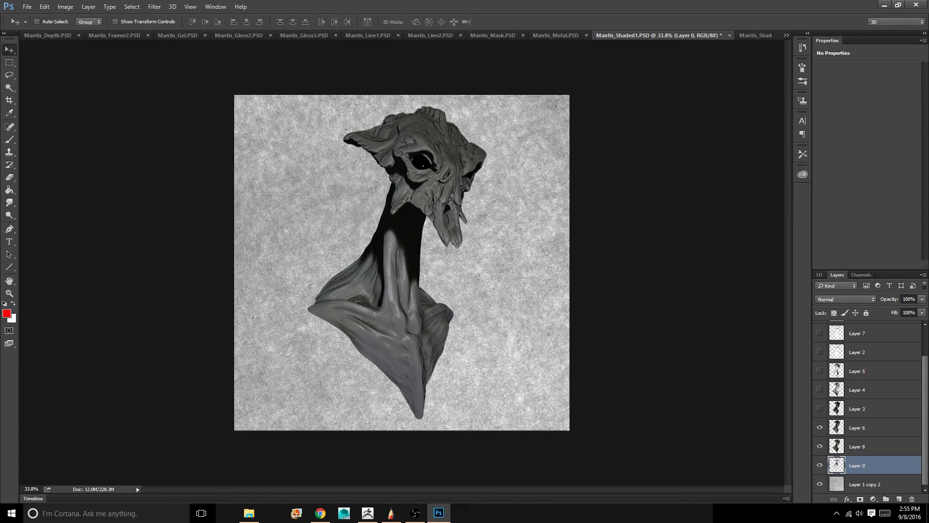
{"action": "scroll", "coordinate": [867, 406], "scroll_direction": "up", "scroll_amount": 2}
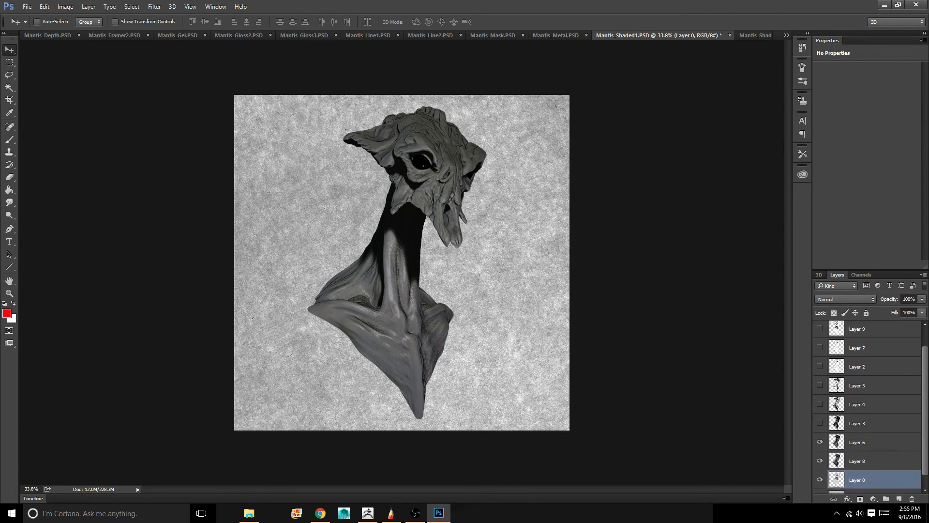
{"action": "scroll", "coordinate": [868, 406], "scroll_direction": "down", "scroll_amount": 1}
{"action": "scroll", "coordinate": [867, 407], "scroll_direction": "up", "scroll_amount": 1}
{"action": "scroll", "coordinate": [867, 407], "scroll_direction": "down", "scroll_amount": 2}
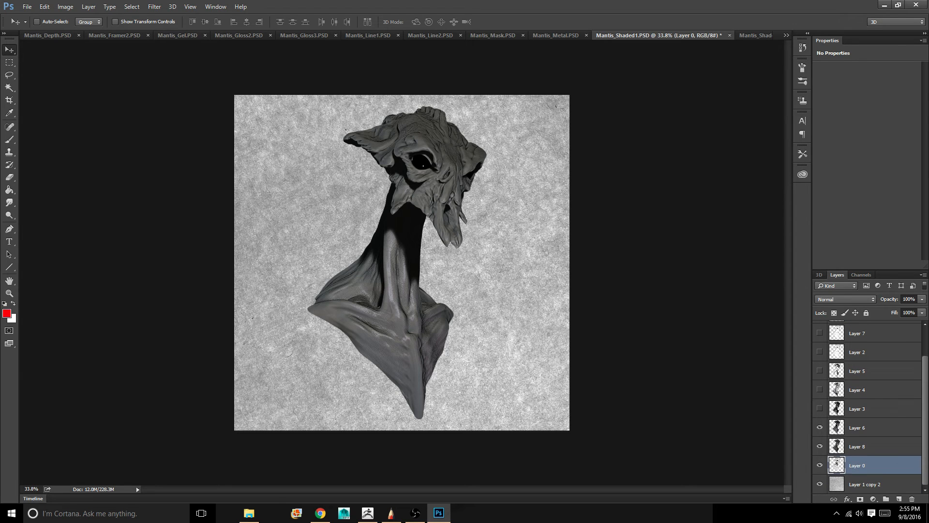
{"action": "scroll", "coordinate": [868, 407], "scroll_direction": "up", "scroll_amount": 2}
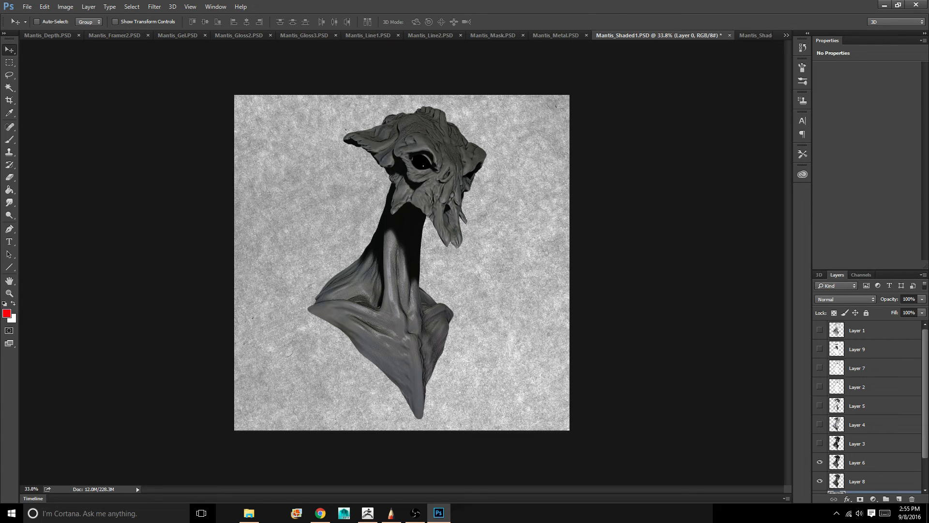
{"action": "scroll", "coordinate": [867, 406], "scroll_direction": "down", "scroll_amount": 1}
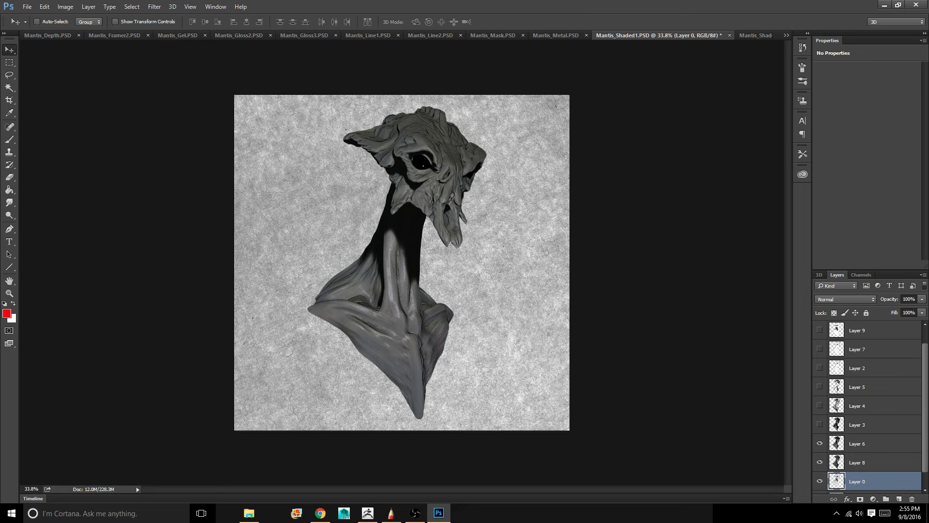
Raise the opacity of Layer 8 to about 48%
{"action": "left_click", "coordinate": [872, 463]}
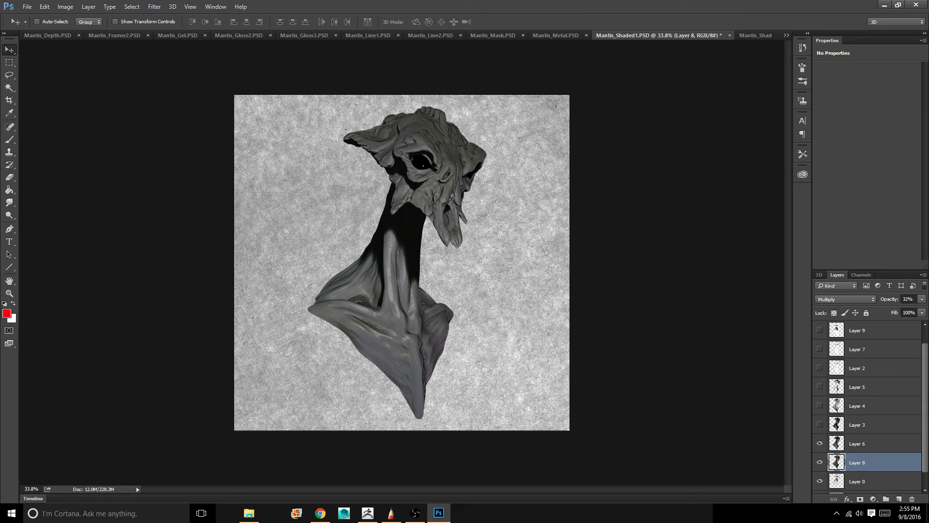
{"action": "left_click", "coordinate": [922, 300]}
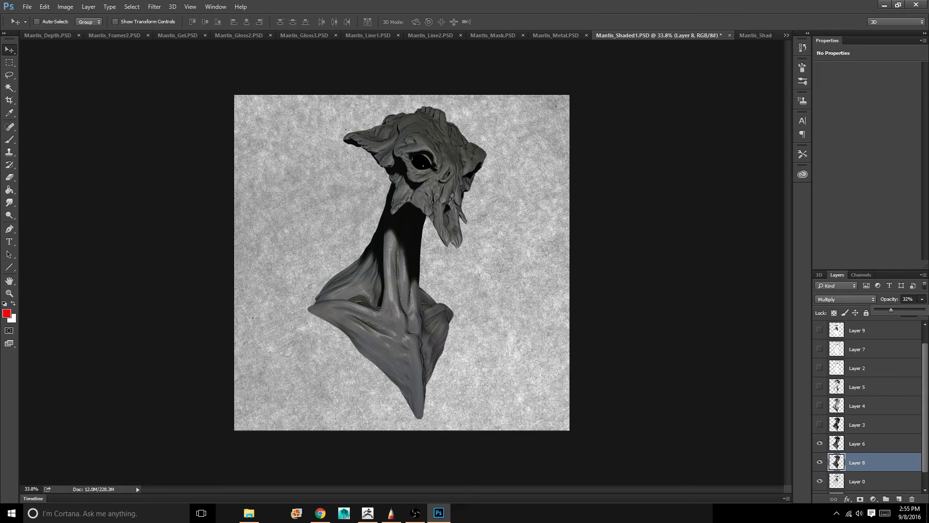
{"action": "mouse_move", "coordinate": [891, 310]}
{"action": "left_mouse_down"}
{"action": "mouse_move", "coordinate": [923, 310]}
{"action": "mouse_move", "coordinate": [899, 310]}
{"action": "left_mouse_up"}
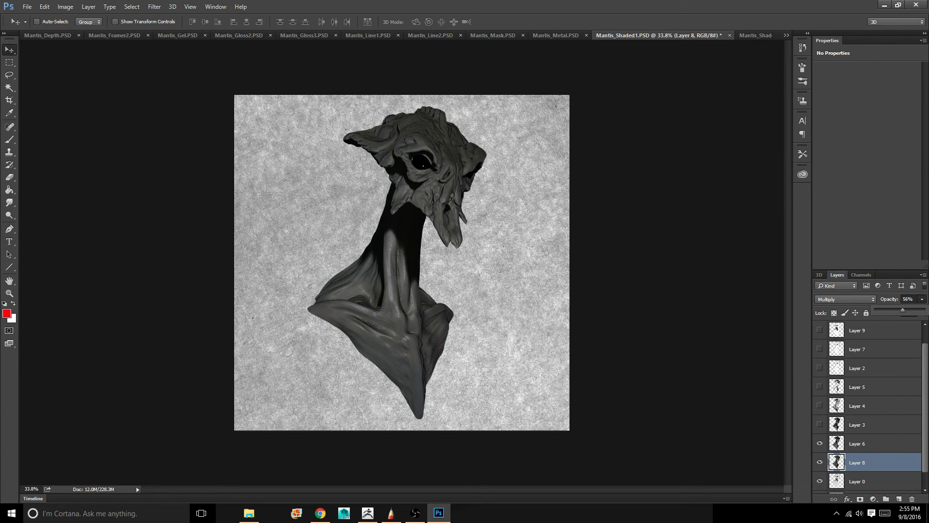
{"action": "left_click_drag", "start_coordinate": [898, 310], "coordinate": [895, 310]}
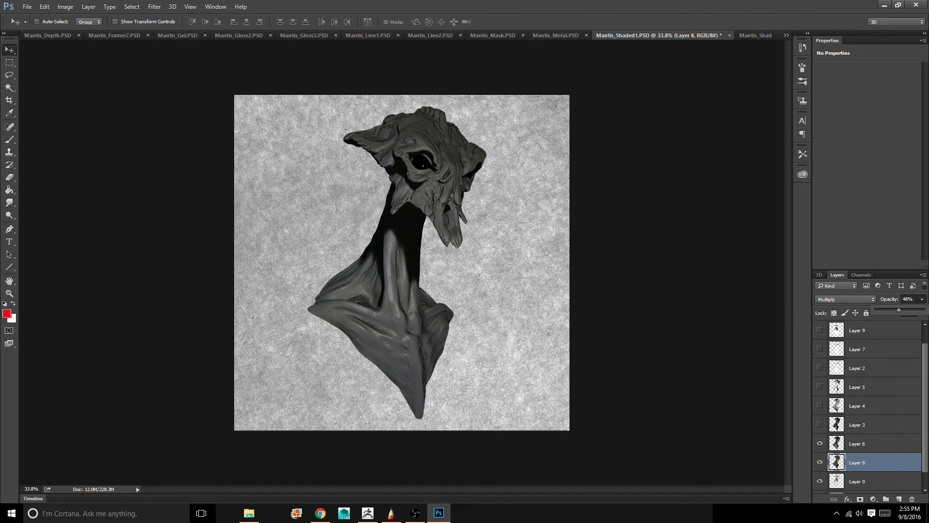
Preview Layer 3 briefly, leave it hidden, and make Layer 4 visible and active
{"action": "left_click", "coordinate": [820, 424]}
{"action": "left_click", "coordinate": [820, 425]}
{"action": "left_click", "coordinate": [820, 406]}
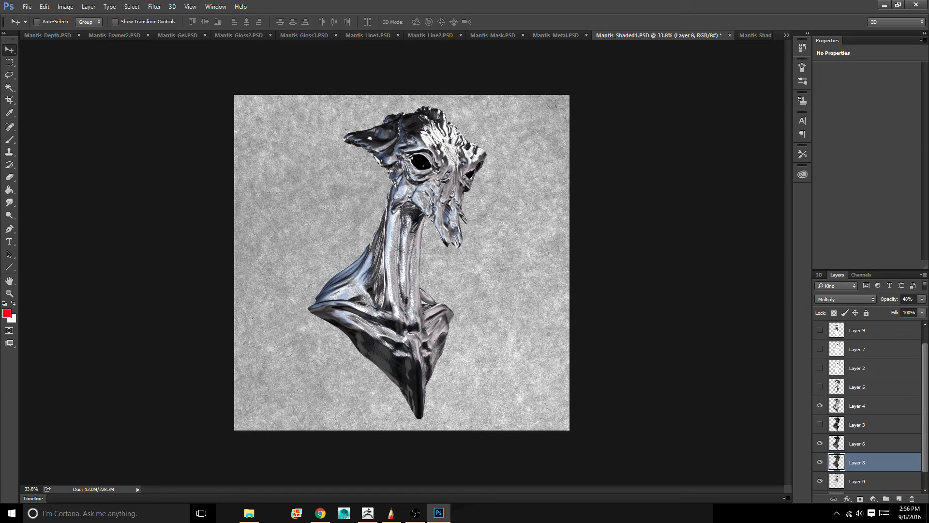
{"action": "left_click", "coordinate": [865, 406]}
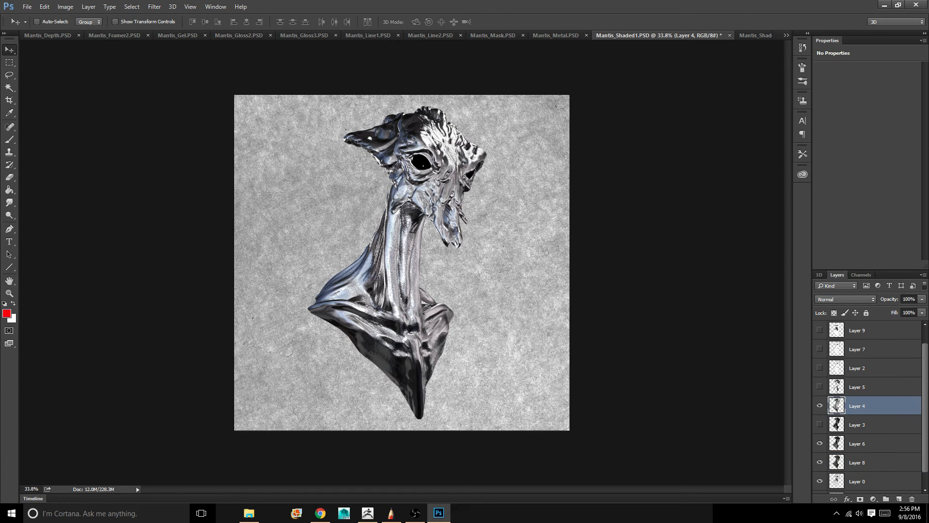
Try the Overlay blend mode at about 69% opacity on Layer 4, followed by Multiply
{"action": "left_click", "coordinate": [846, 299]}
{"action": "left_click", "coordinate": [848, 400]}
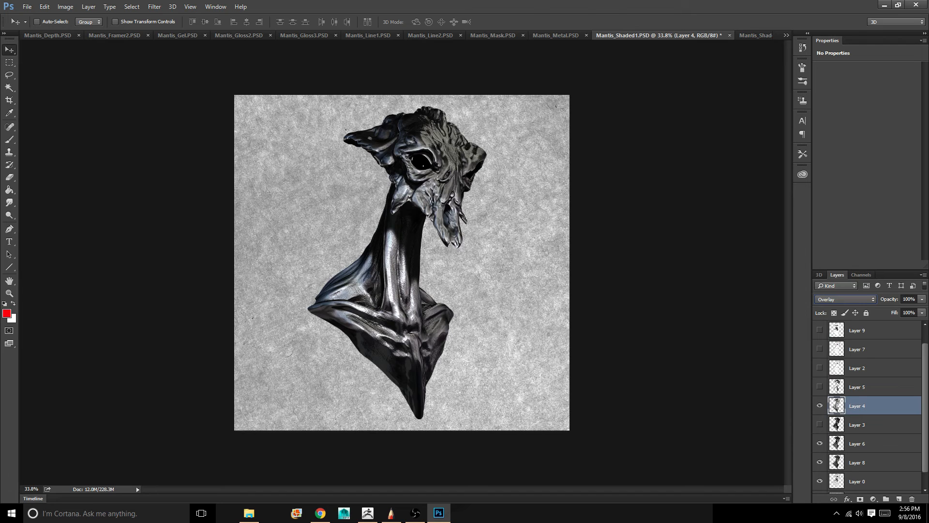
{"action": "left_click", "coordinate": [923, 299]}
{"action": "mouse_move", "coordinate": [924, 310]}
{"action": "left_mouse_down"}
{"action": "mouse_move", "coordinate": [894, 310]}
{"action": "mouse_move", "coordinate": [906, 310]}
{"action": "left_mouse_up"}
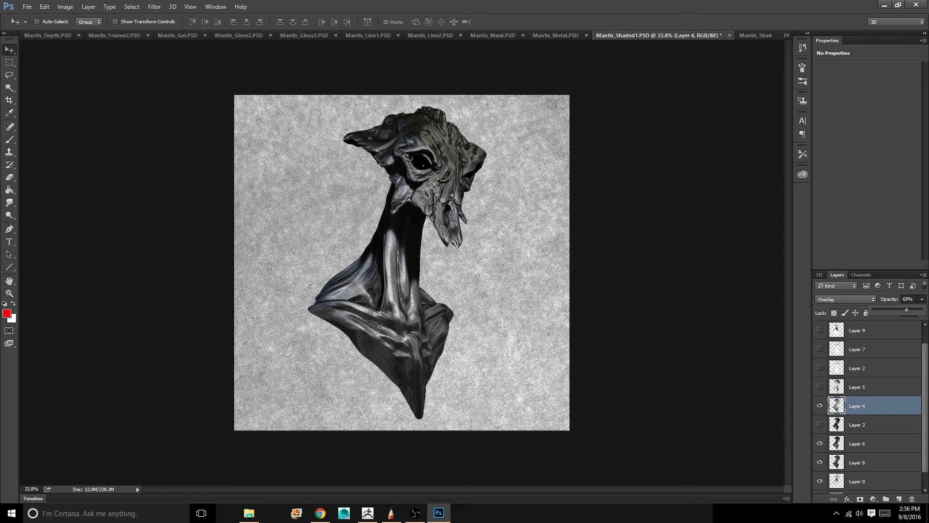
{"action": "left_click", "coordinate": [846, 299]}
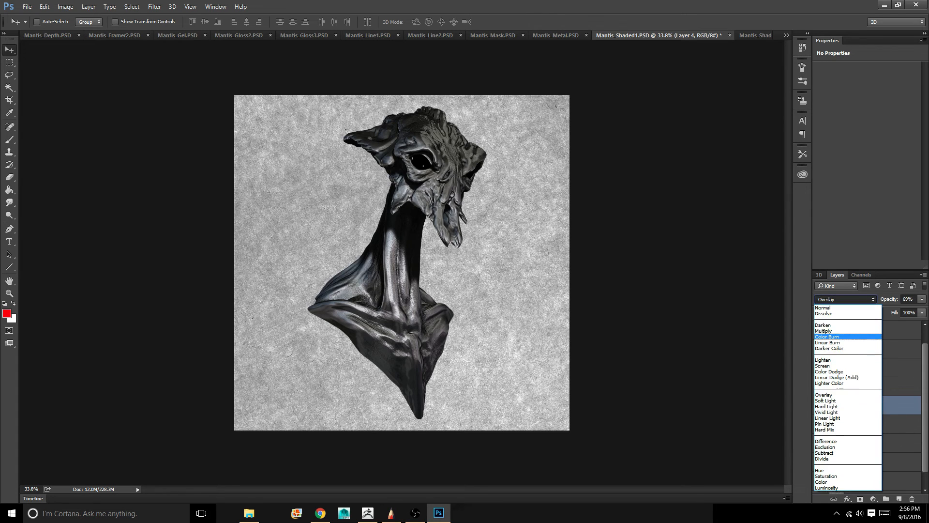
{"action": "left_click", "coordinate": [824, 331]}
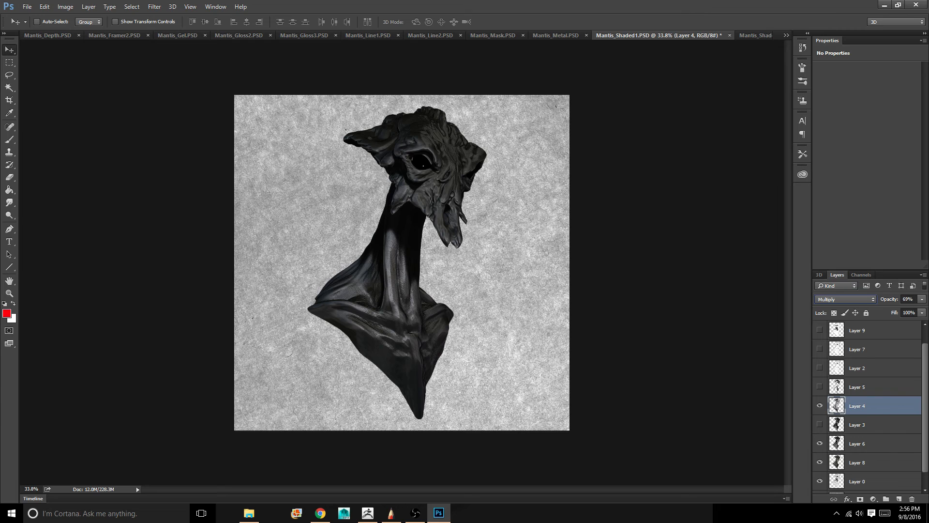
Set the blend mode of Layer 4 to Screen and lower its opacity to about 30%
{"action": "left_click", "coordinate": [845, 299]}
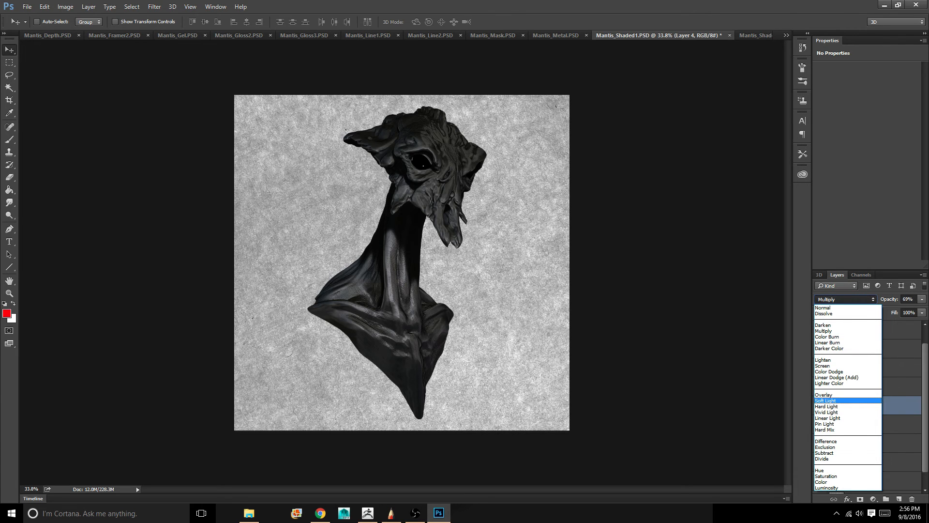
{"action": "left_click", "coordinate": [823, 365]}
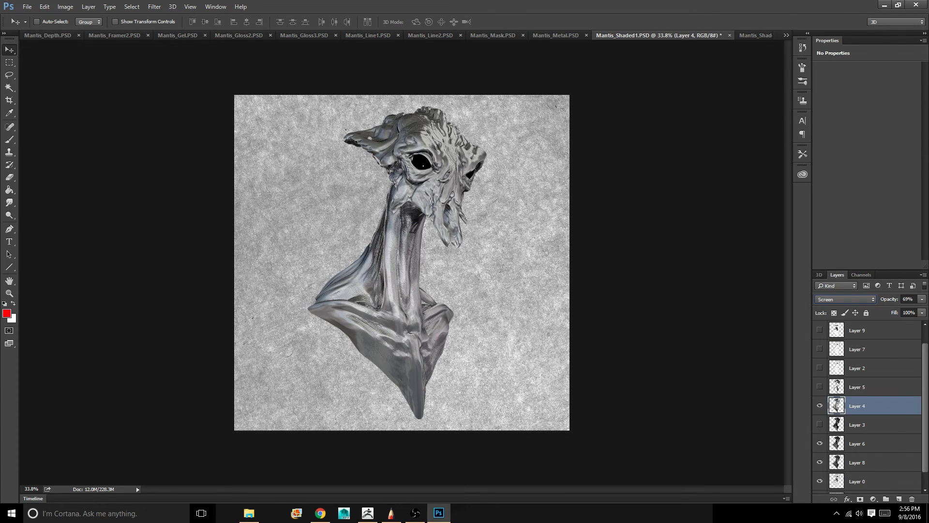
{"action": "left_click", "coordinate": [922, 299]}
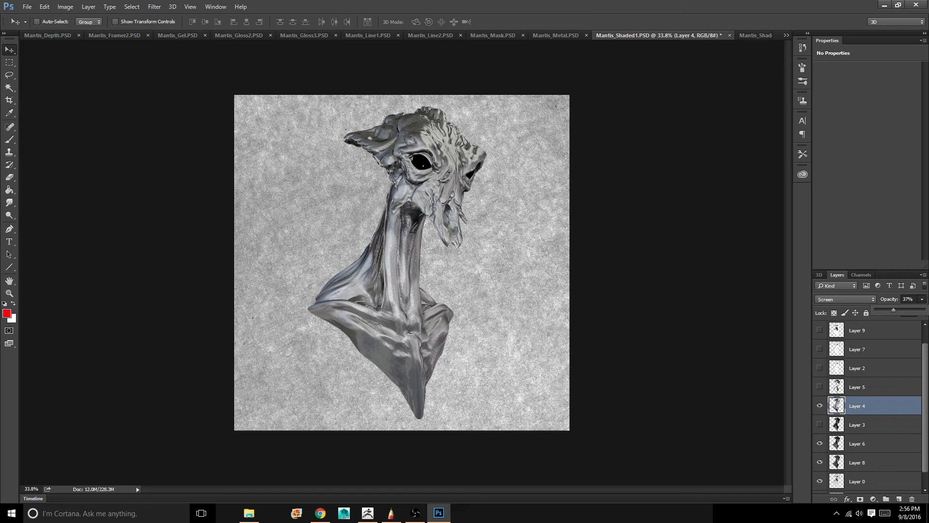
{"action": "left_click_drag", "start_coordinate": [894, 309], "coordinate": [896, 310]}
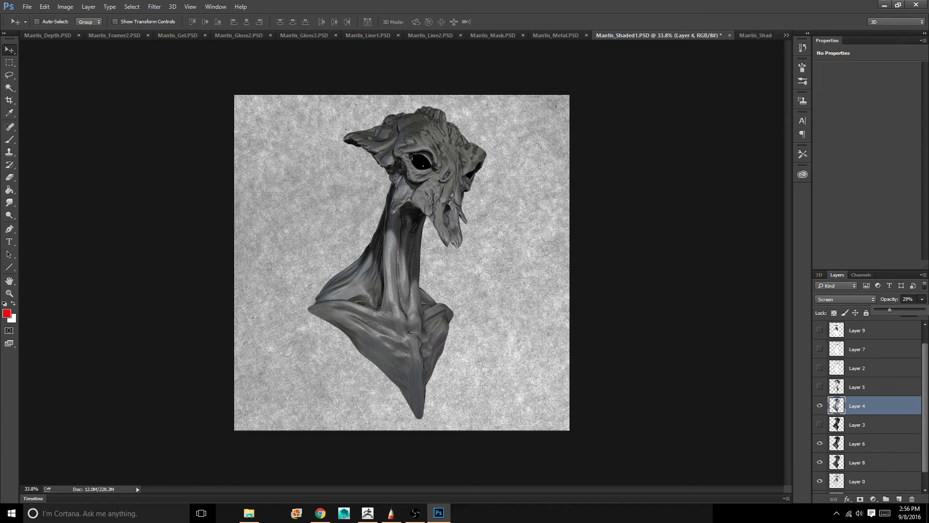
{"action": "left_click_drag", "start_coordinate": [888, 310], "coordinate": [890, 309]}
Try a legacy Brightness/Contrast adjustment on Layer 0 with brightness 23 and contrast 93
{"action": "scroll", "coordinate": [866, 406], "scroll_direction": "down", "scroll_amount": 1}
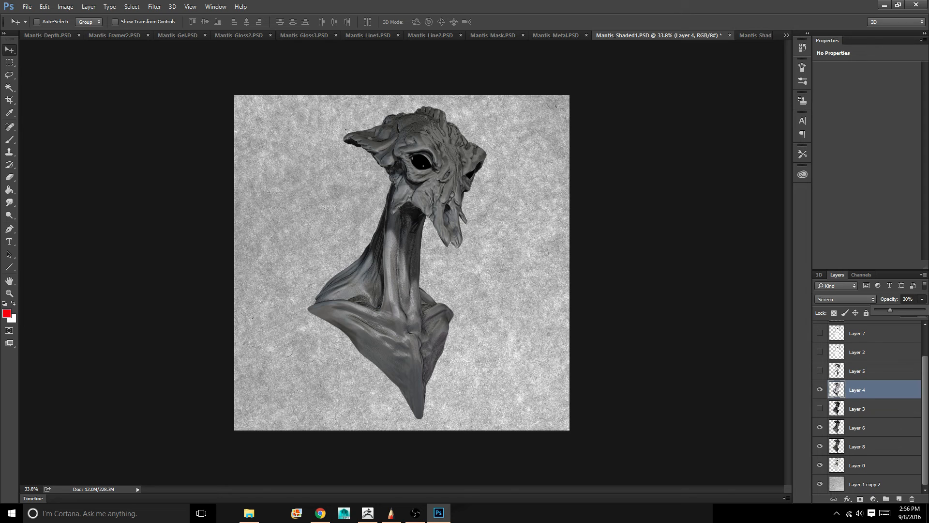
{"action": "left_click", "coordinate": [866, 465]}
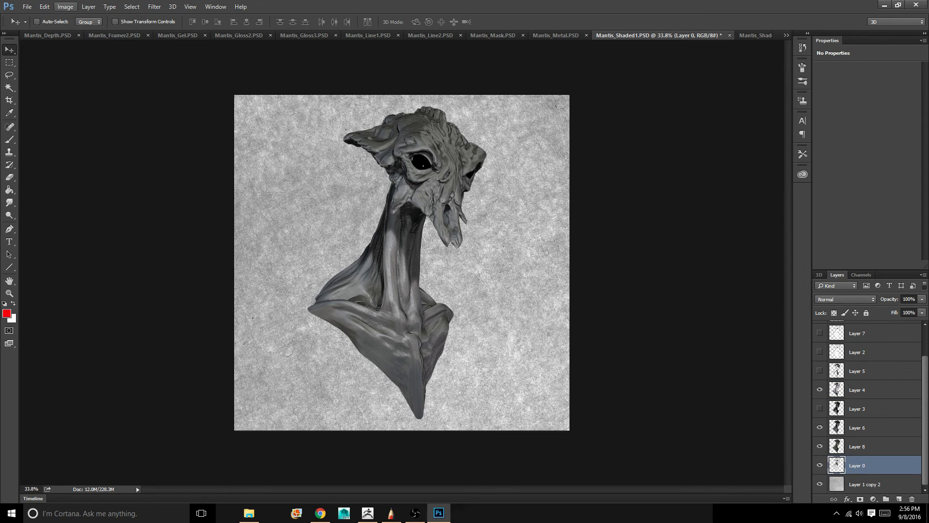
{"action": "left_click", "coordinate": [65, 7]}
{"action": "mouse_move", "coordinate": [97, 31]}
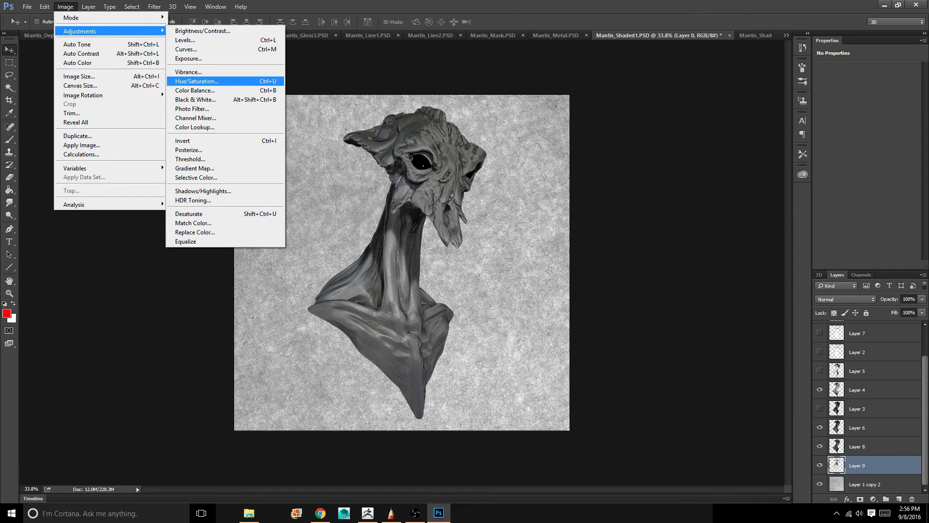
{"action": "left_click", "coordinate": [203, 31]}
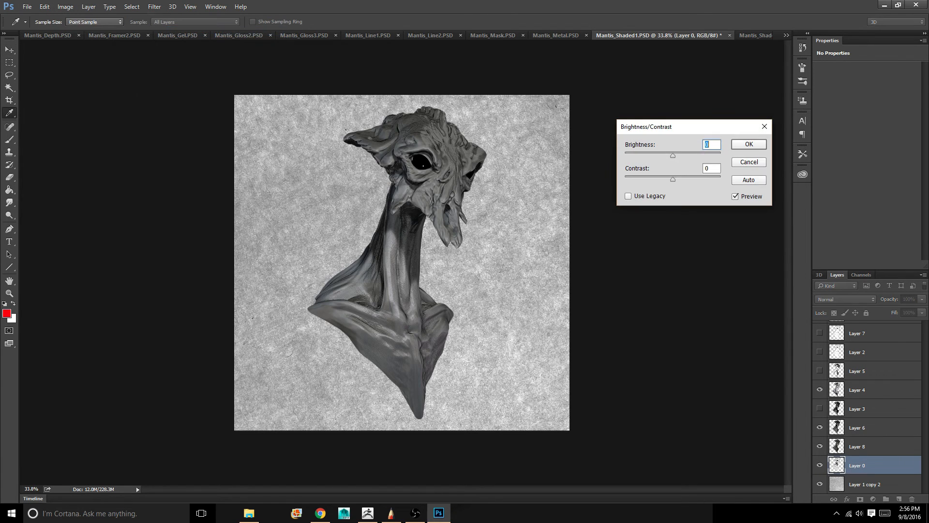
{"action": "left_click_drag", "start_coordinate": [673, 179], "coordinate": [717, 180]}
{"action": "left_click", "coordinate": [628, 197]}
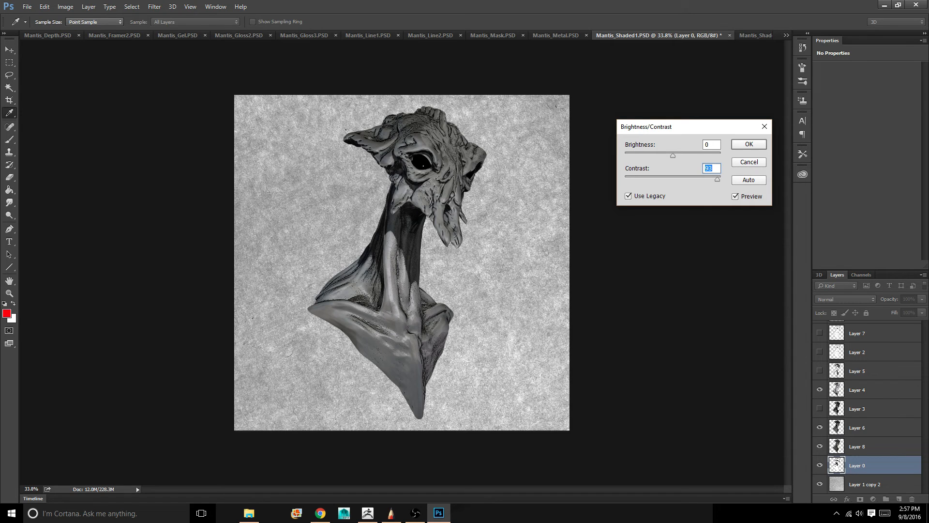
{"action": "mouse_move", "coordinate": [673, 155]}
{"action": "left_mouse_down"}
{"action": "mouse_move", "coordinate": [648, 155]}
{"action": "mouse_move", "coordinate": [684, 155]}
{"action": "left_mouse_up"}
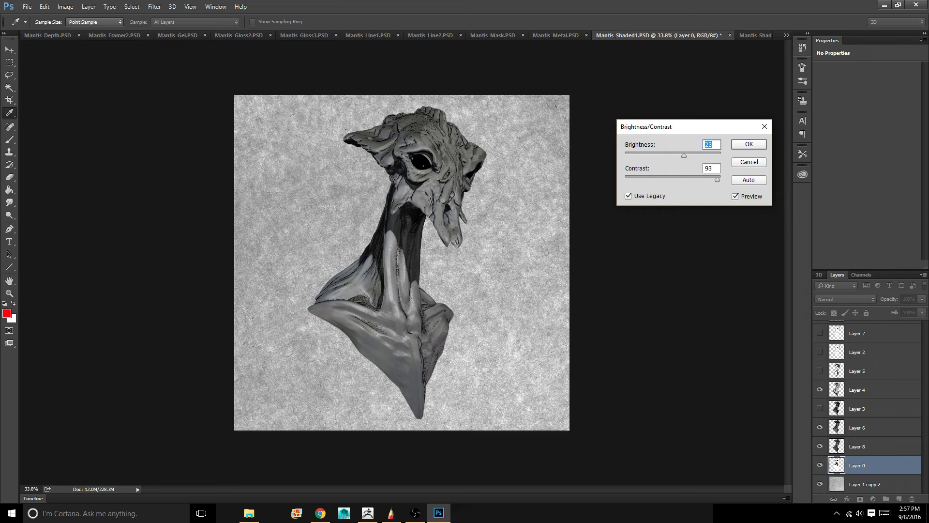
{"action": "key", "text": "Return"}
{"action": "key", "text": "v"}
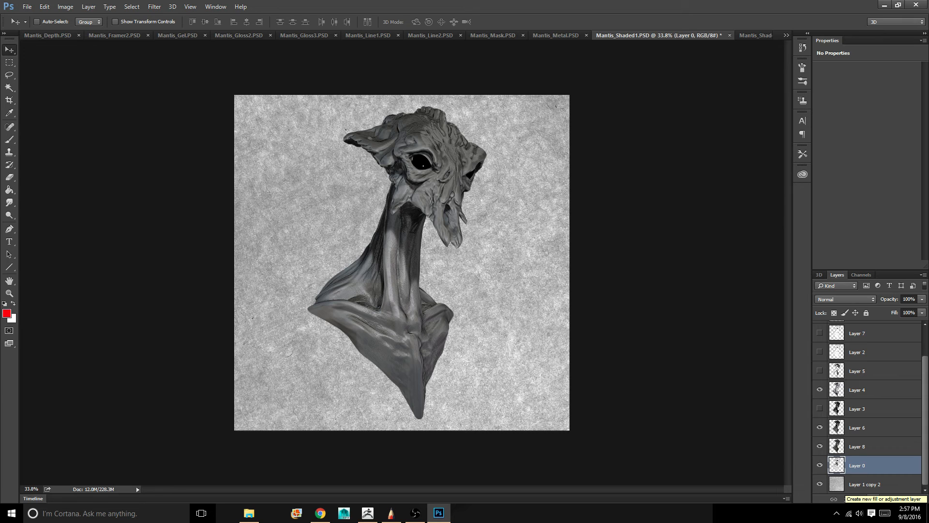
Add a legacy Brightness/Contrast adjustment layer with contrast -1 directly above Layer 0 and delete its layer mask
{"action": "left_click", "coordinate": [872, 499]}
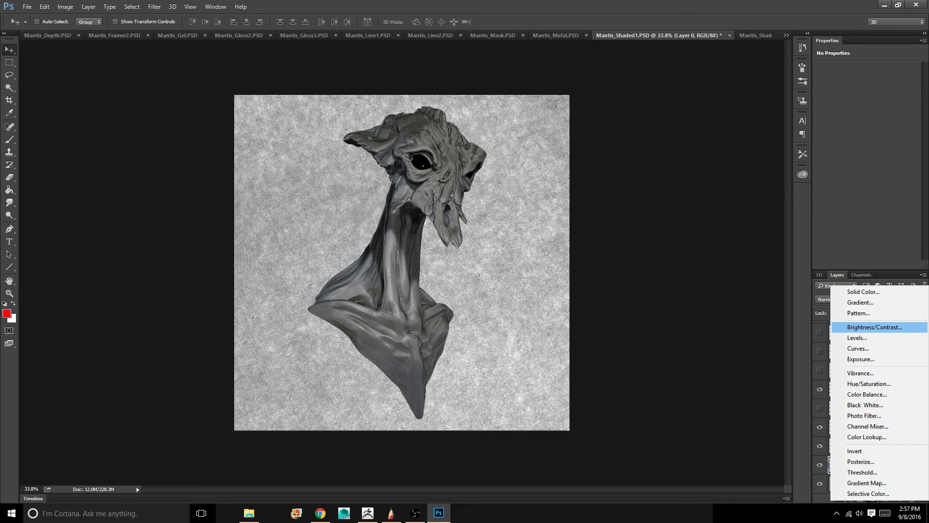
{"action": "left_click", "coordinate": [874, 328]}
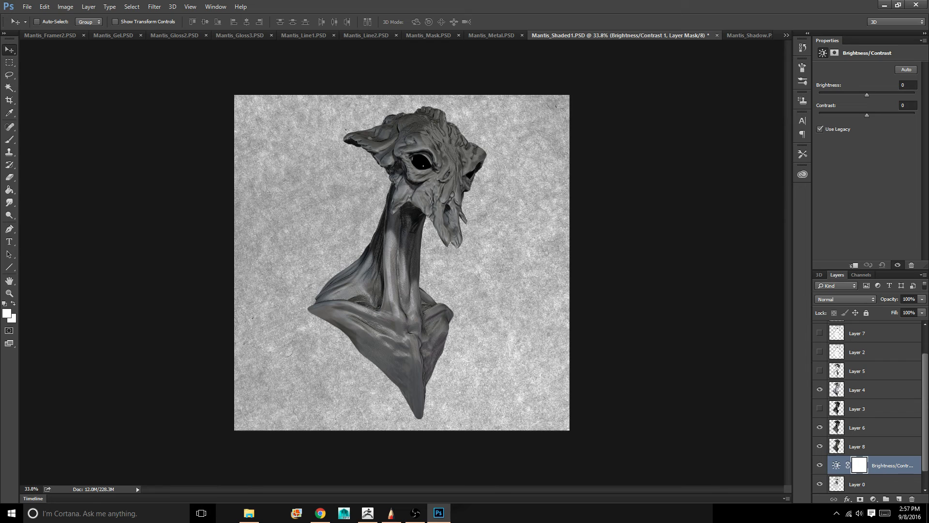
{"action": "mouse_move", "coordinate": [865, 115]}
{"action": "left_mouse_down"}
{"action": "mouse_move", "coordinate": [892, 115]}
{"action": "mouse_move", "coordinate": [867, 115]}
{"action": "left_mouse_up"}
{"action": "left_click", "coordinate": [912, 499]}
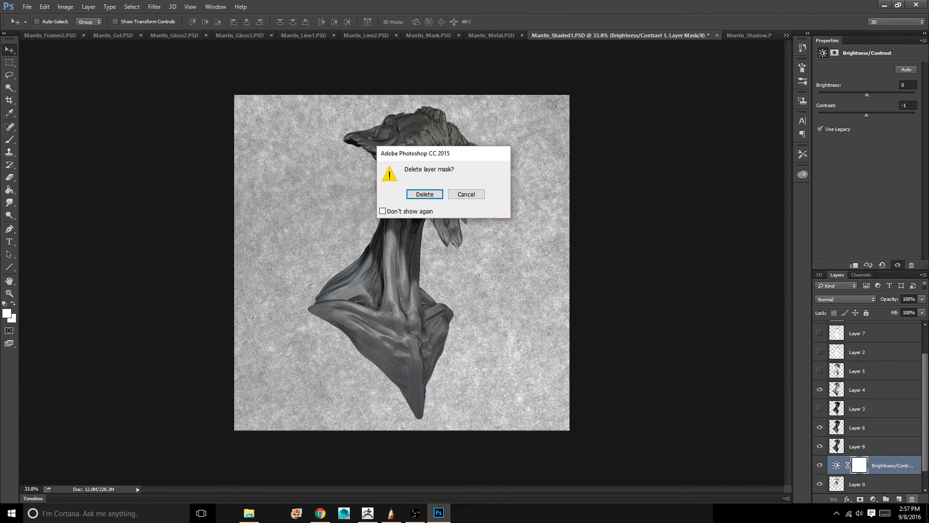
{"action": "key", "text": "Return"}
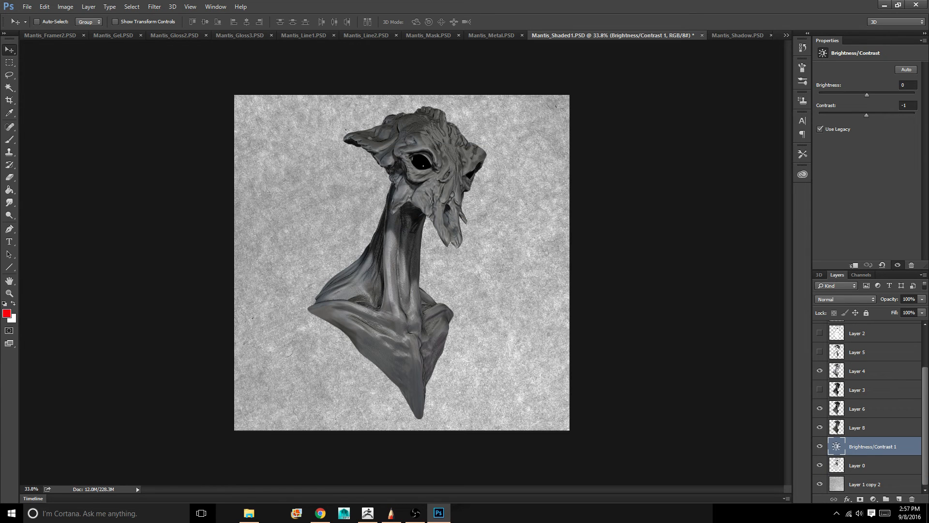
Make Layer 2 visible and delete the hidden Layer 7 directly above it
{"action": "scroll", "coordinate": [867, 406], "scroll_direction": "up", "scroll_amount": 2}
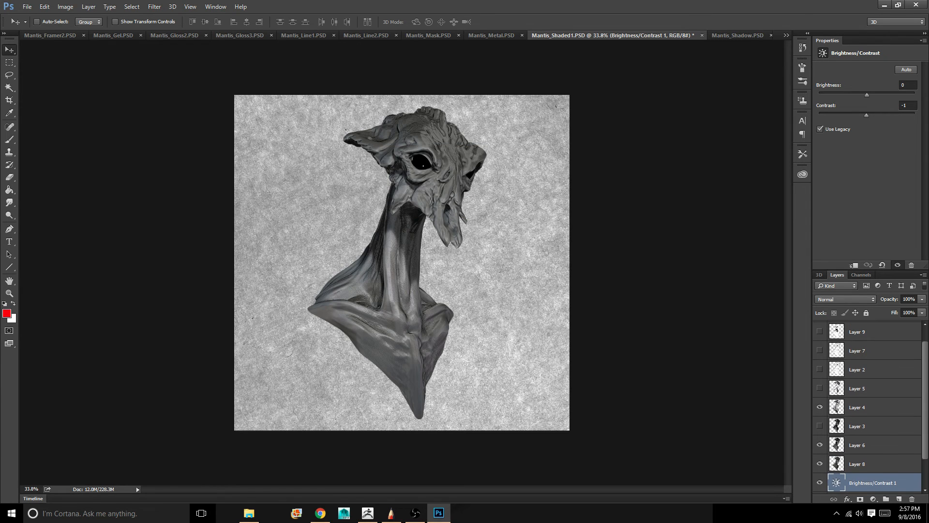
{"action": "scroll", "coordinate": [867, 406], "scroll_direction": "up", "scroll_amount": 1}
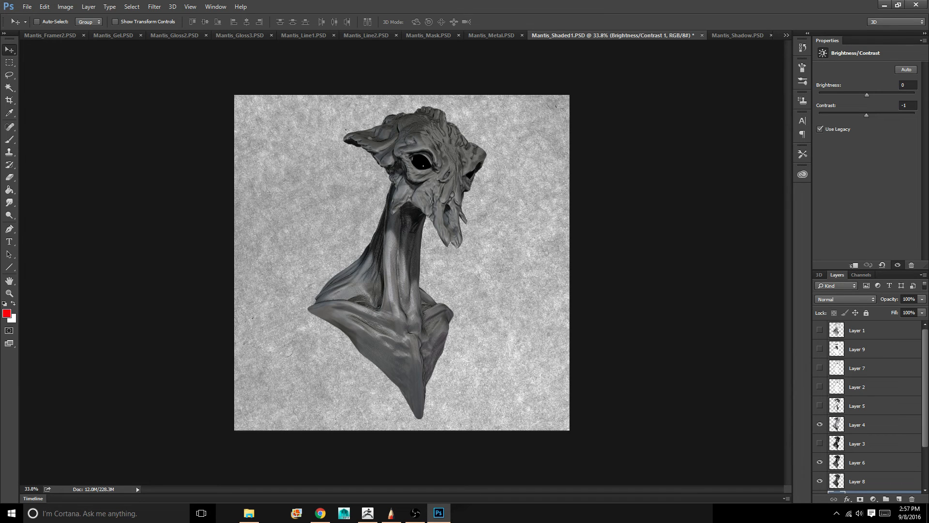
{"action": "left_click", "coordinate": [820, 387]}
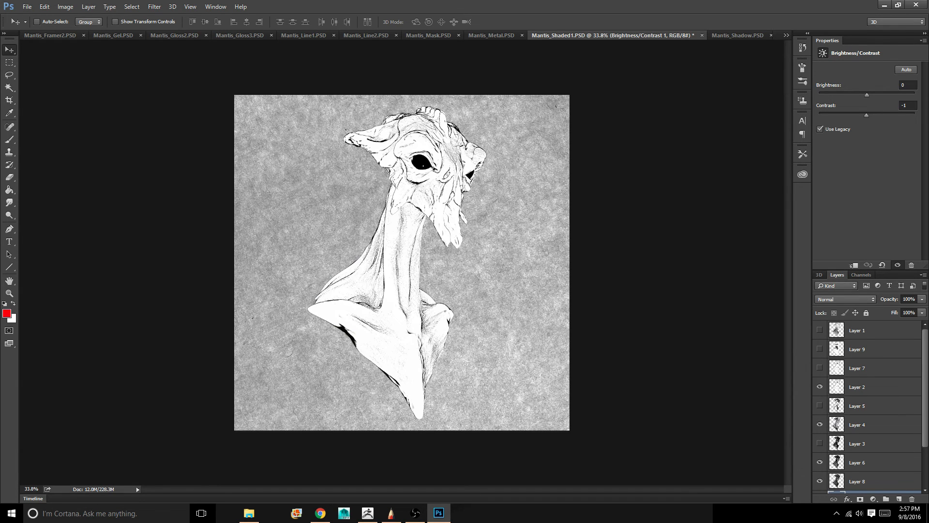
{"action": "left_click", "coordinate": [820, 368]}
{"action": "left_click", "coordinate": [820, 368]}
{"action": "left_click", "coordinate": [867, 368]}
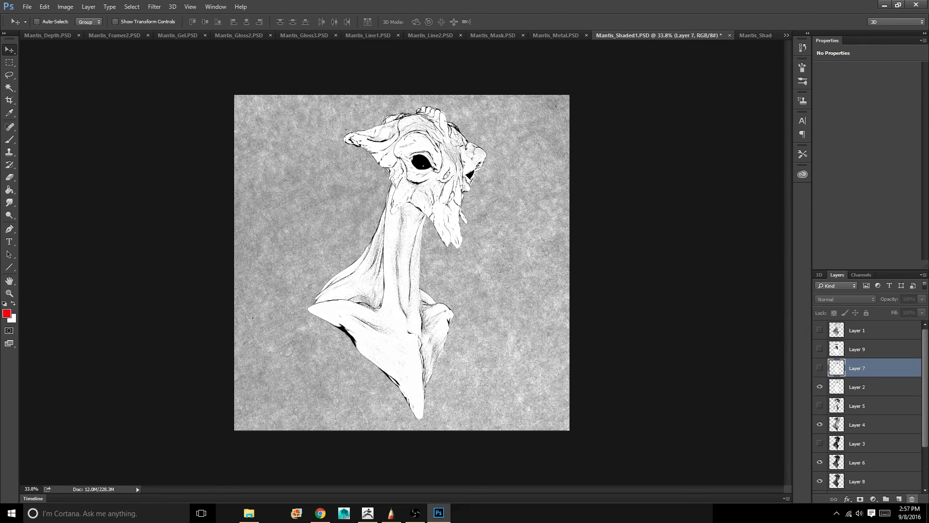
{"action": "left_click", "coordinate": [912, 499]}
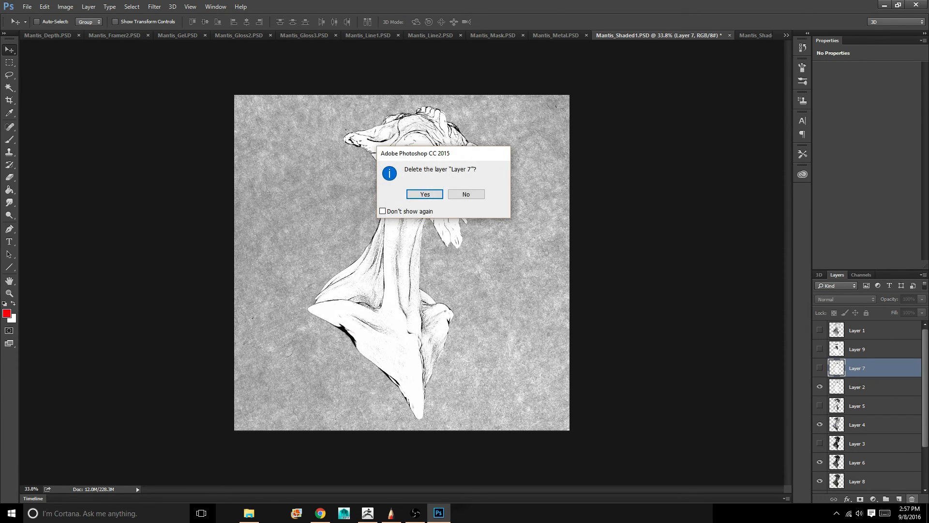
{"action": "key", "text": "Return"}
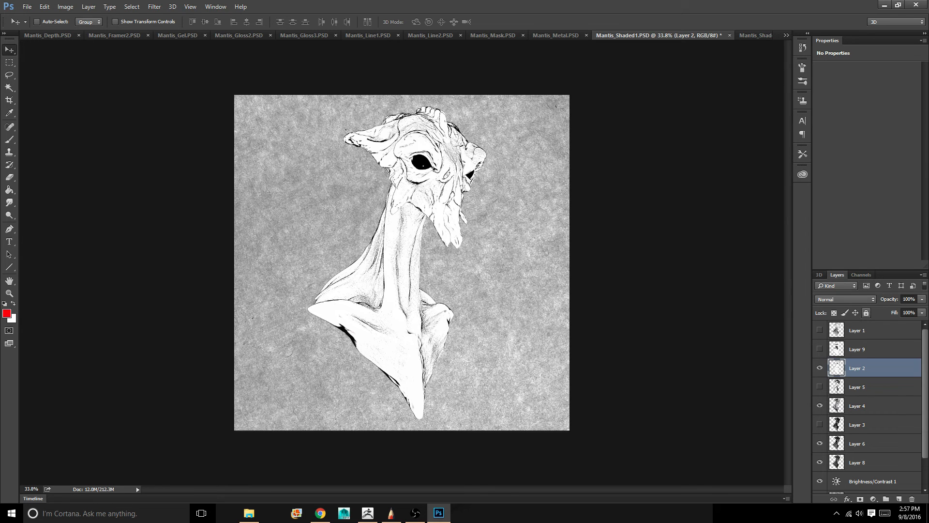
Set the blend mode of Layer 2 to Multiply and move Layer 9 directly beneath it in the stack
{"action": "left_click", "coordinate": [857, 299]}
{"action": "left_click", "coordinate": [847, 331]}
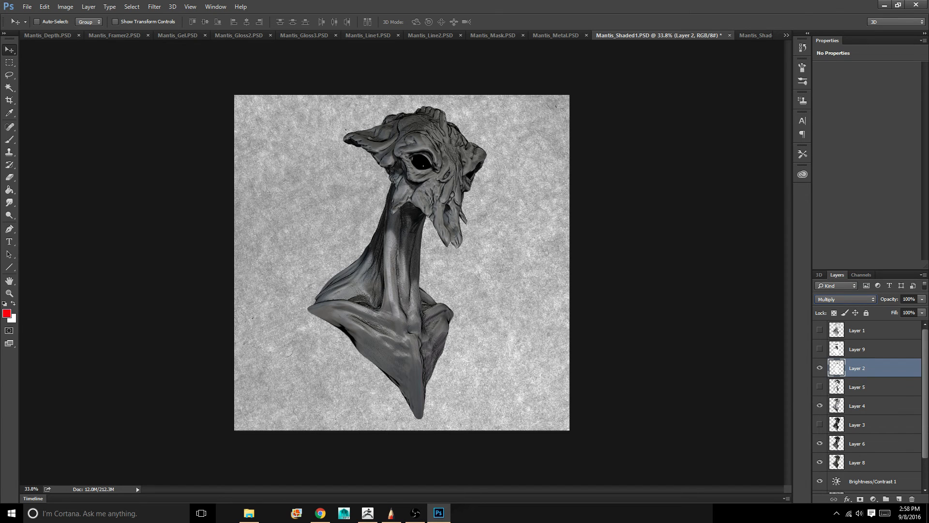
{"action": "left_click", "coordinate": [872, 350]}
{"action": "left_click_drag", "start_coordinate": [872, 350], "coordinate": [872, 376]}
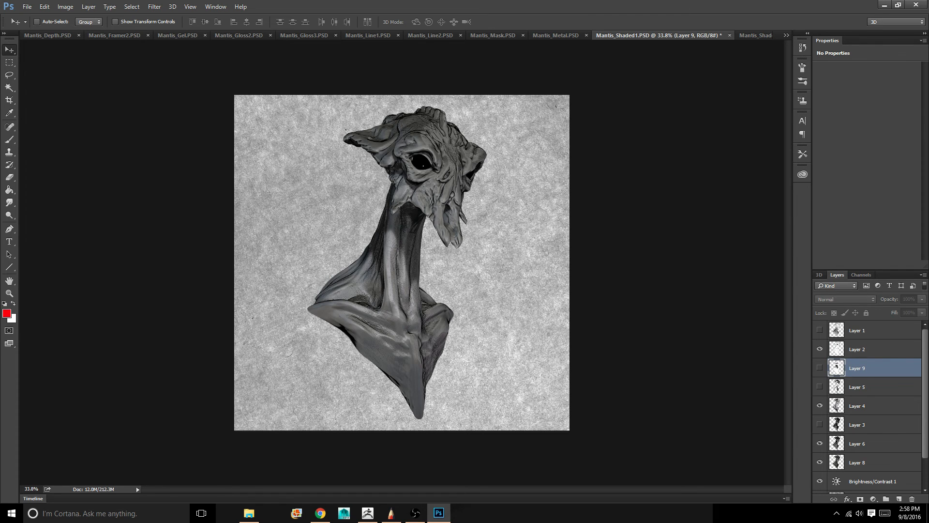
Make Layer 9 visible, set its blend mode to Multiply and lower its opacity to about 45%
{"action": "left_click", "coordinate": [820, 368]}
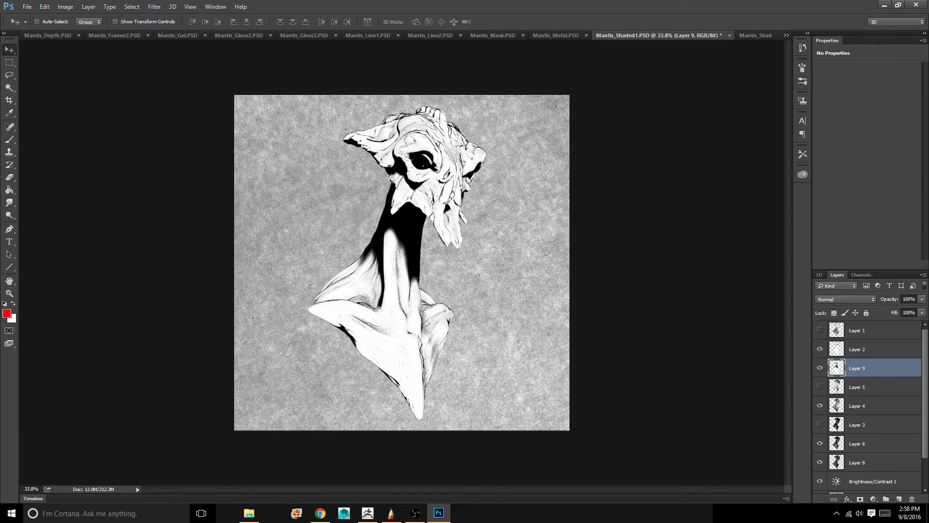
{"action": "left_click", "coordinate": [847, 299]}
{"action": "left_click", "coordinate": [847, 326]}
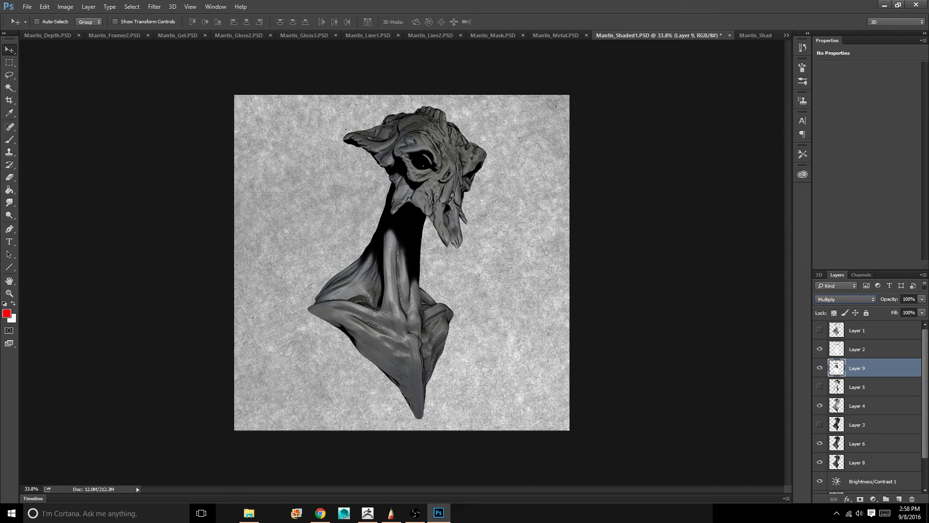
{"action": "left_click", "coordinate": [922, 299]}
{"action": "left_click_drag", "start_coordinate": [922, 310], "coordinate": [903, 310]}
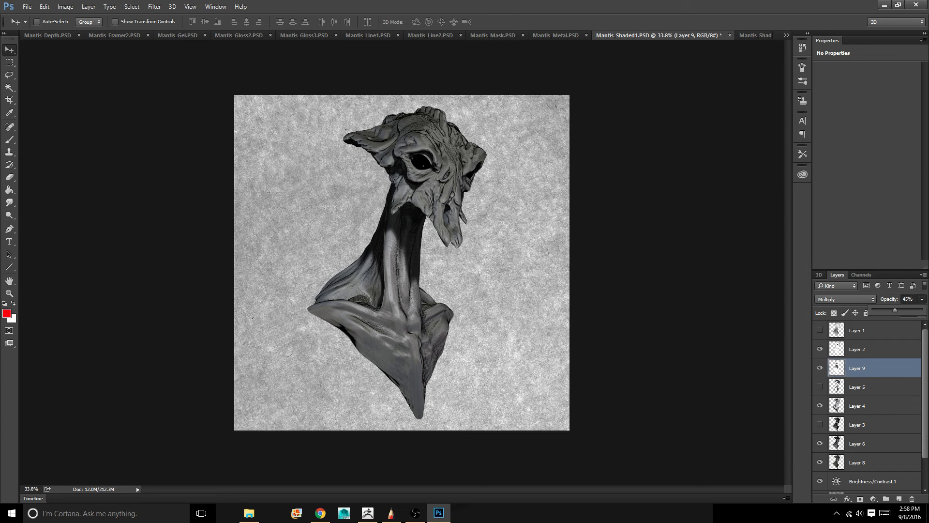
Make the depth pass on Layer 1 visible, set it to Multiply and lower its opacity to about 64%
{"action": "left_click", "coordinate": [871, 349]}
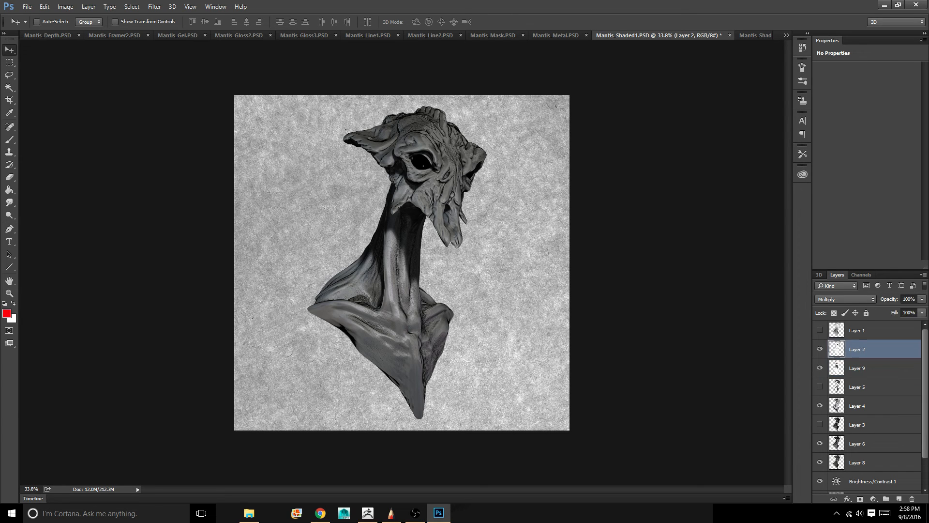
{"action": "left_click", "coordinate": [871, 330]}
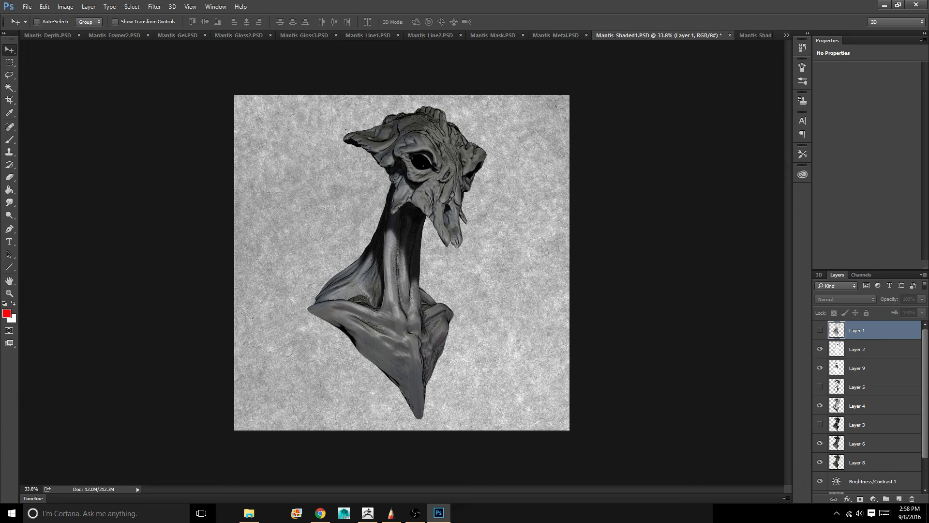
{"action": "left_click", "coordinate": [820, 331]}
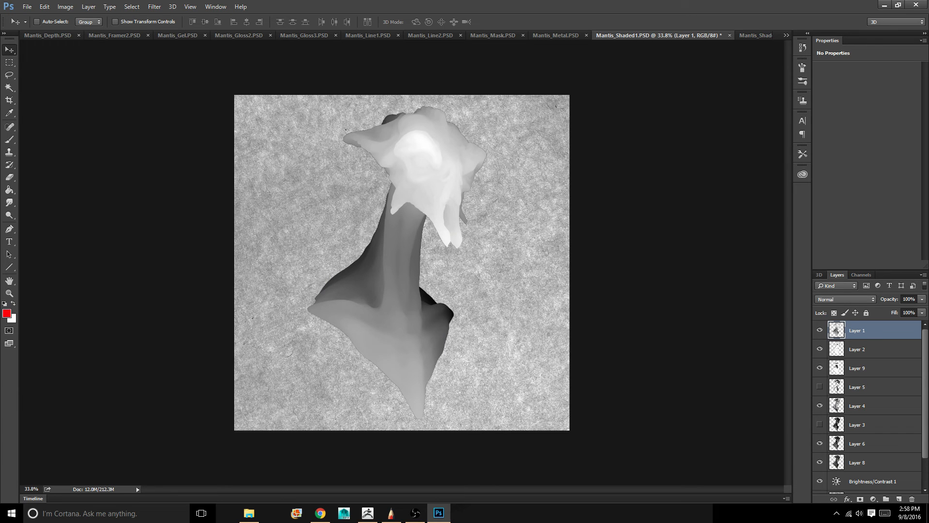
{"action": "left_click", "coordinate": [846, 299]}
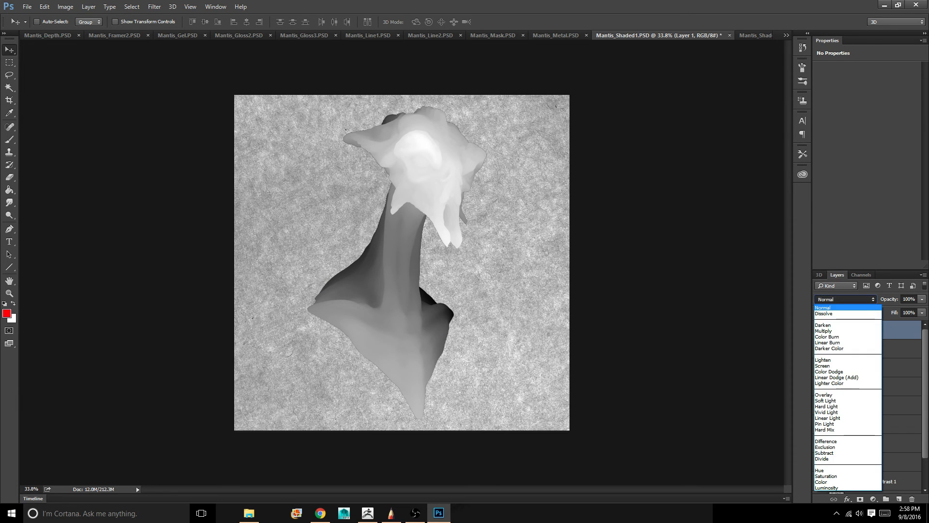
{"action": "left_click", "coordinate": [837, 331]}
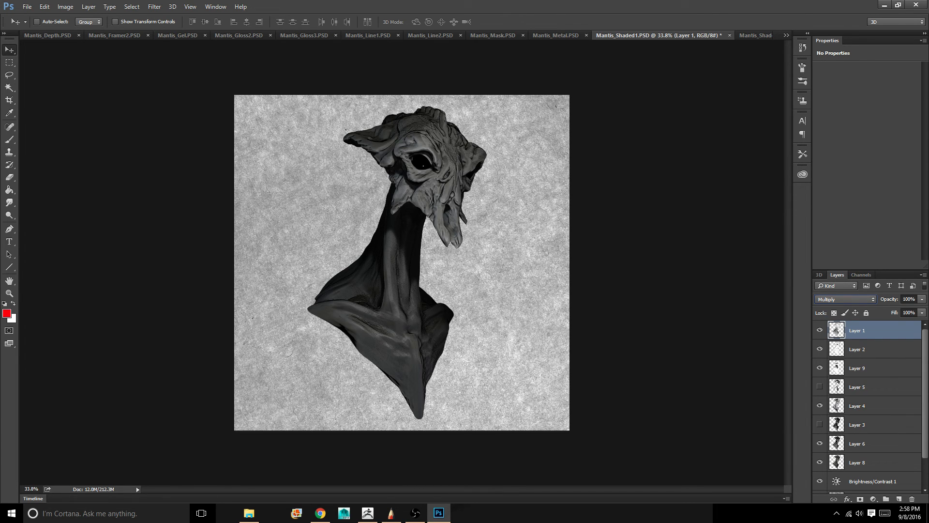
{"action": "left_click", "coordinate": [923, 300]}
{"action": "left_click_drag", "start_coordinate": [923, 311], "coordinate": [901, 310]}
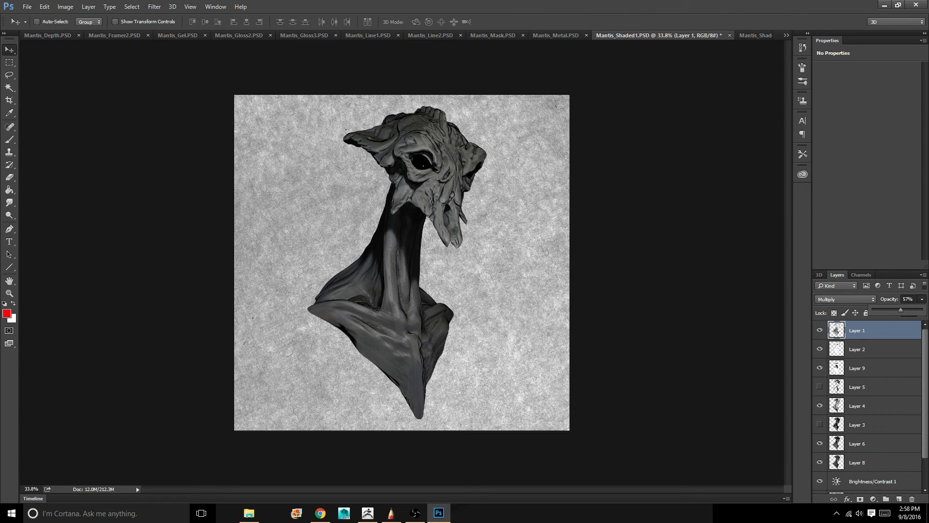
{"action": "left_click_drag", "start_coordinate": [896, 310], "coordinate": [903, 310]}
{"action": "left_click_drag", "start_coordinate": [909, 310], "coordinate": [914, 310]}
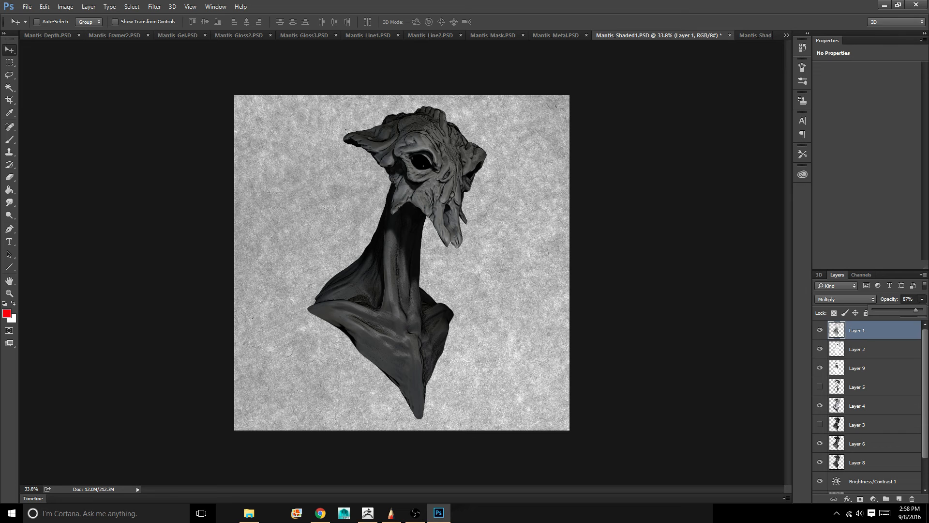
{"action": "left_click_drag", "start_coordinate": [917, 310], "coordinate": [911, 310]}
{"action": "left_click_drag", "start_coordinate": [907, 310], "coordinate": [905, 310]}
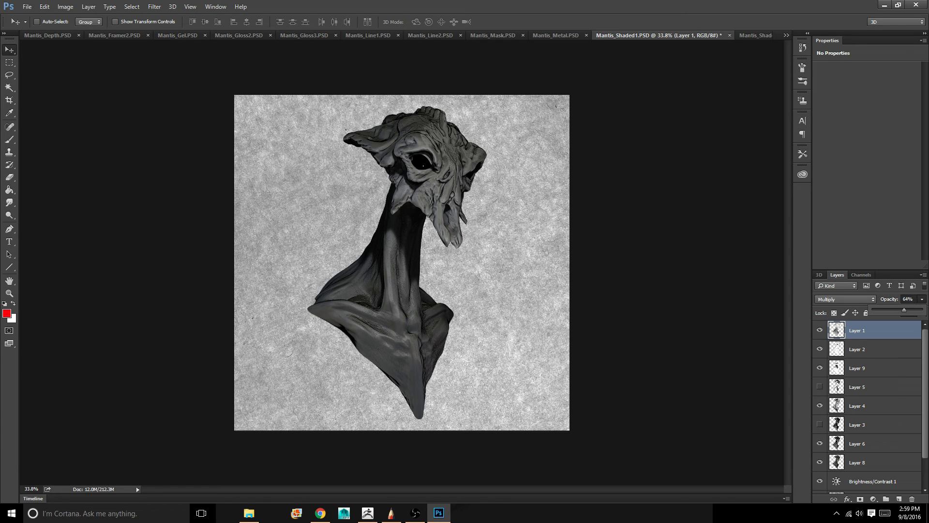
Duplicate Layer 2 within Mantis_Shaded1.PSD, keeping the name Layer 2 copy
{"action": "left_click", "coordinate": [870, 349]}
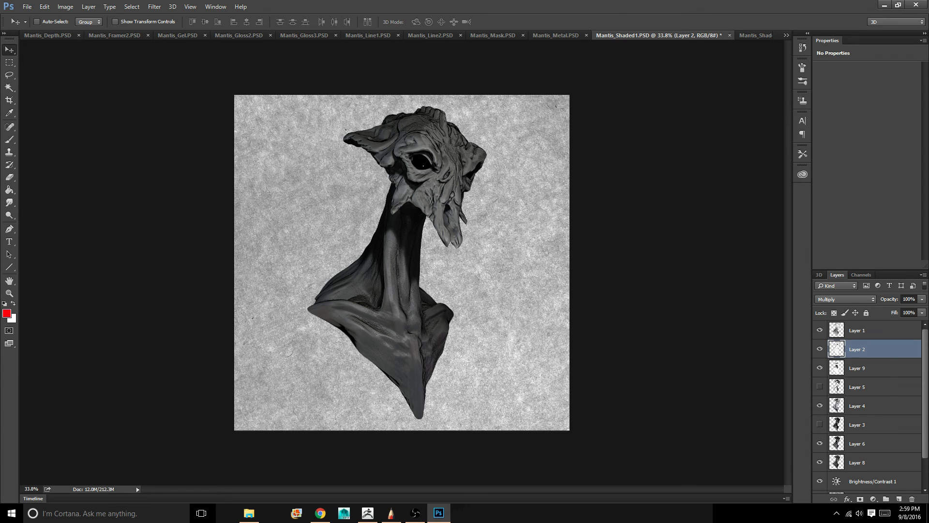
{"action": "right_click", "coordinate": [888, 349]}
{"action": "left_click", "coordinate": [787, 104]}
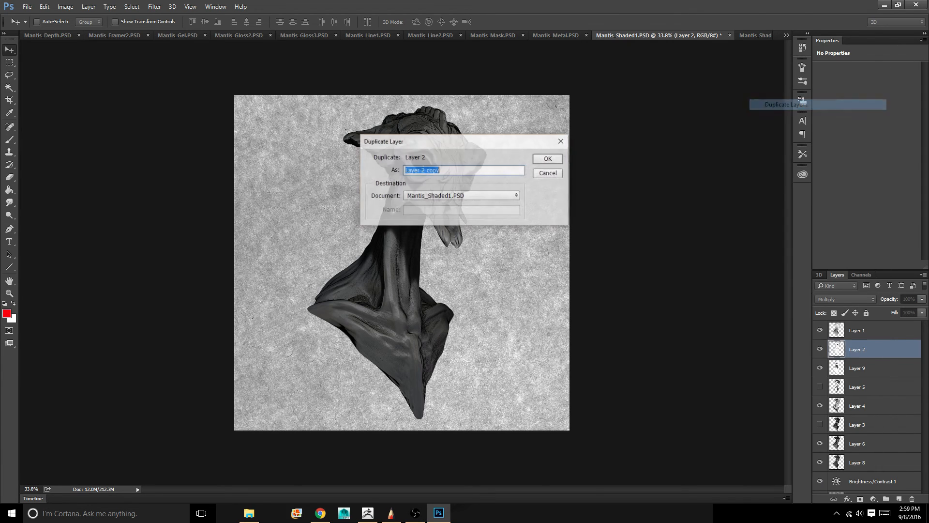
{"action": "key", "text": "Return"}
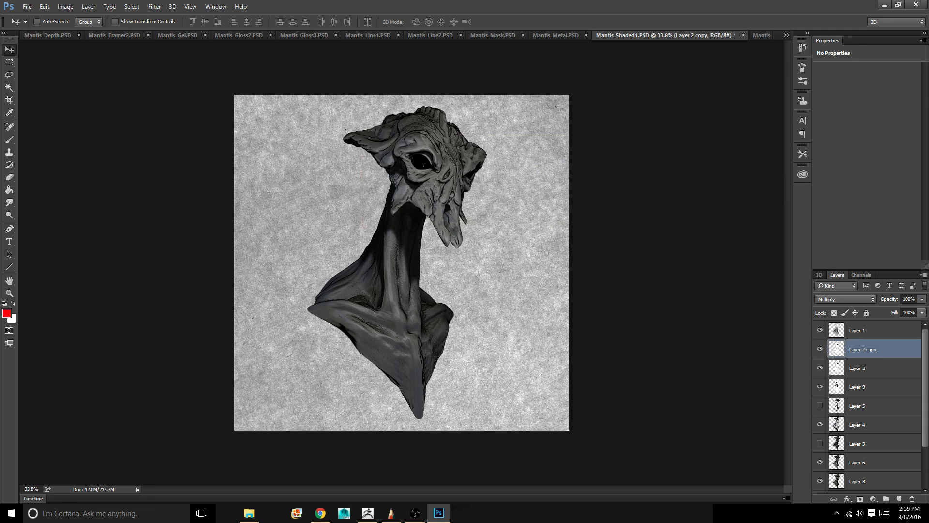
Apply a Gaussian Blur with a 2.4-pixel radius to Layer 2 copy
{"action": "left_click", "coordinate": [190, 6]}
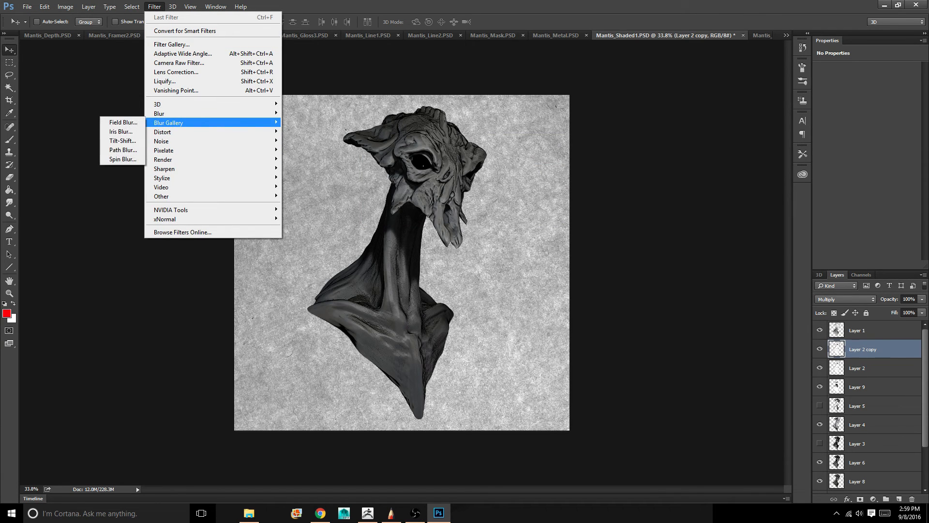
{"action": "mouse_move", "coordinate": [189, 113]}
{"action": "left_click", "coordinate": [118, 150]}
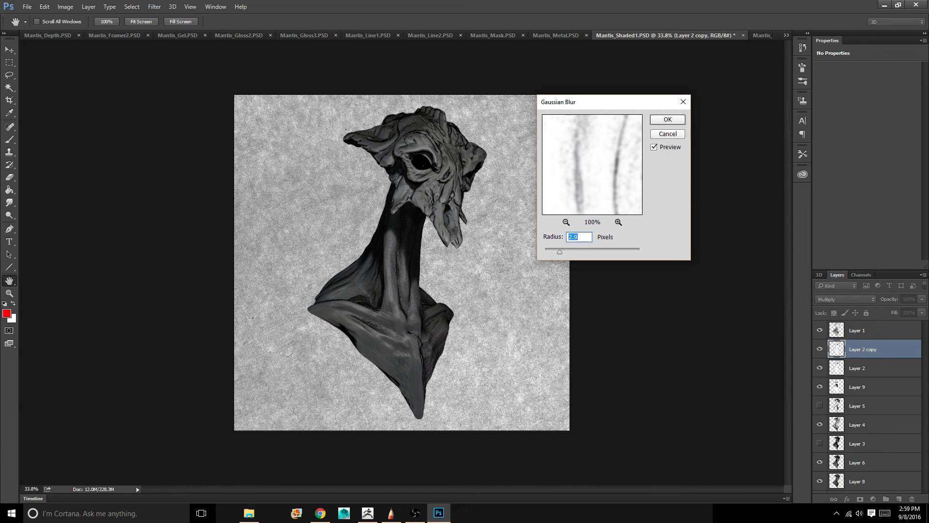
{"action": "mouse_move", "coordinate": [559, 251]}
{"action": "left_mouse_down"}
{"action": "mouse_move", "coordinate": [574, 252]}
{"action": "mouse_move", "coordinate": [556, 252]}
{"action": "left_mouse_up"}
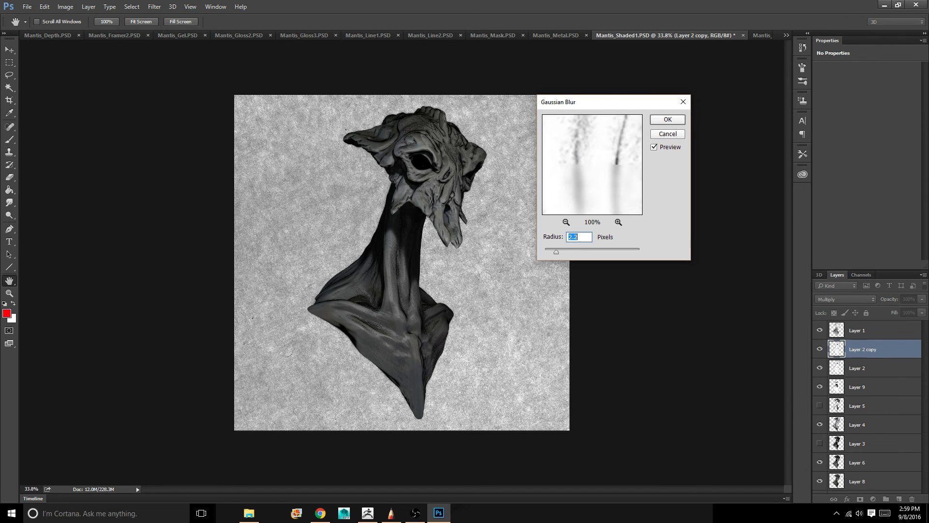
{"action": "key", "text": "Up"}
{"action": "key", "text": "Up"}
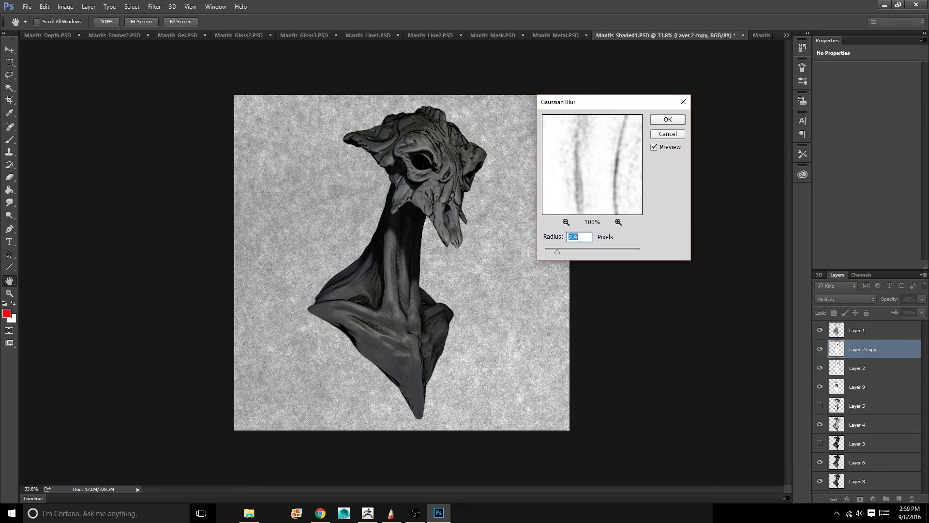
{"action": "key", "text": "Return"}
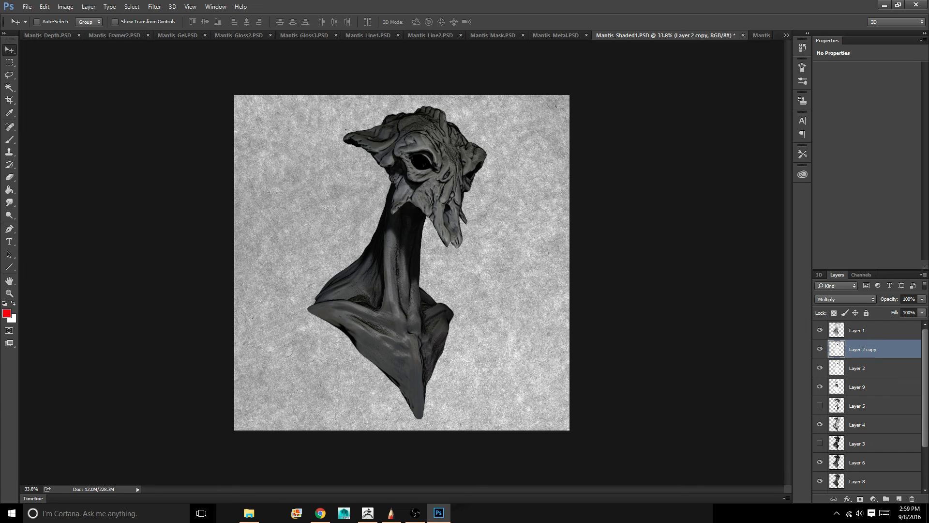
Compare the image with and without Layer 4, and delete the Brightness/Contrast 1 adjustment layer above Layer 0
{"action": "left_click", "coordinate": [820, 425]}
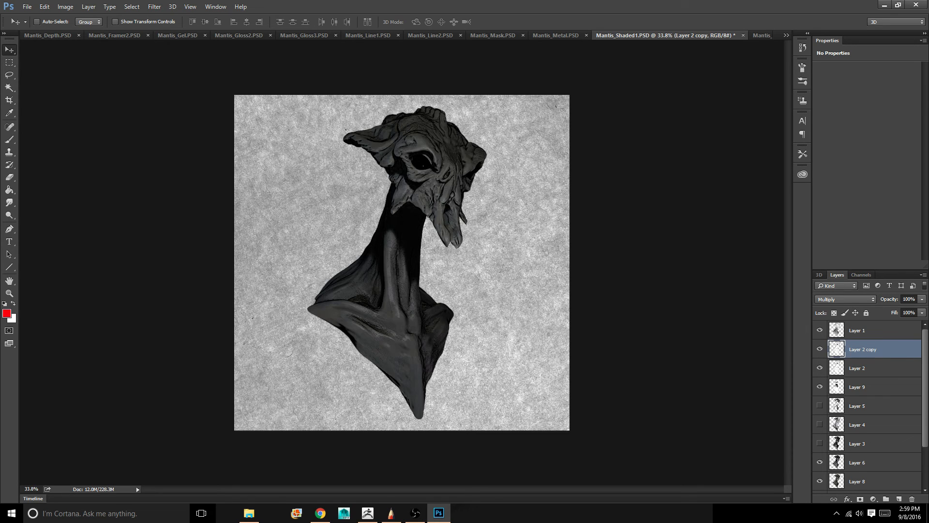
{"action": "left_click", "coordinate": [820, 425]}
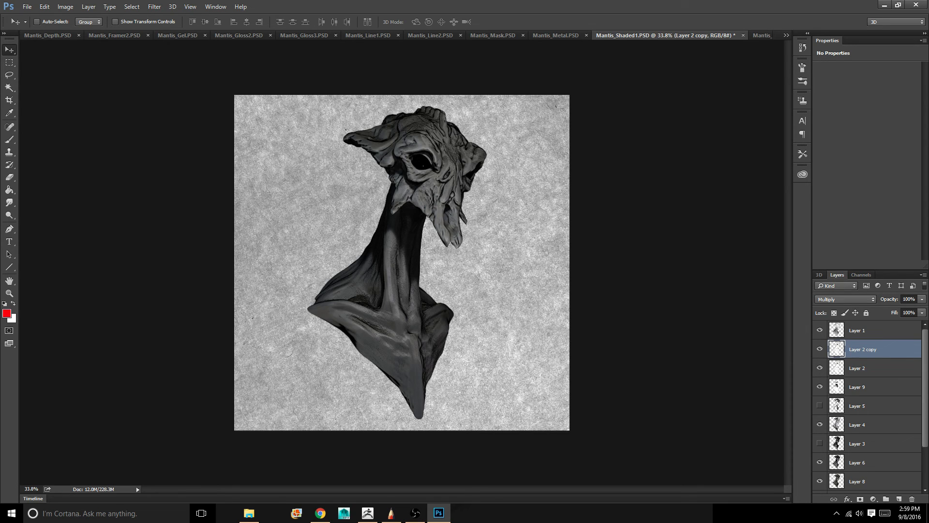
{"action": "scroll", "coordinate": [869, 407], "scroll_direction": "down", "scroll_amount": 3}
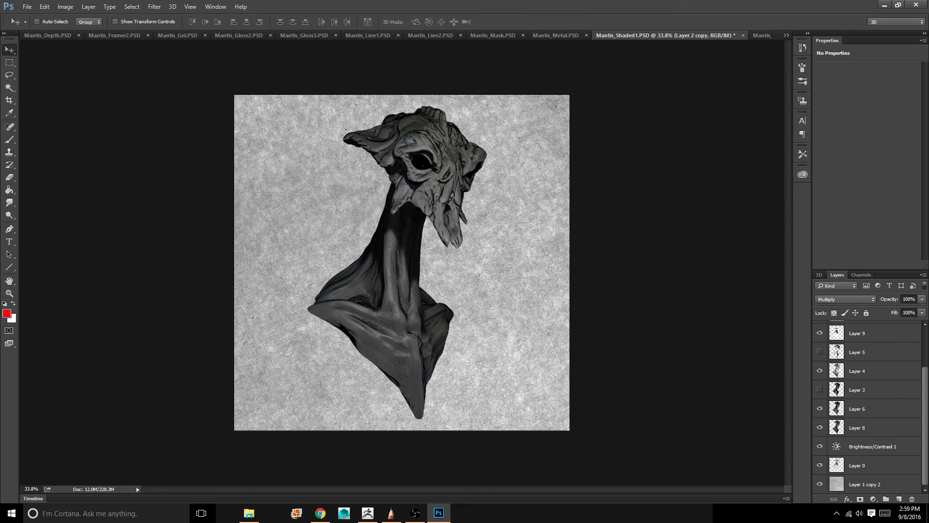
{"action": "left_click", "coordinate": [873, 446]}
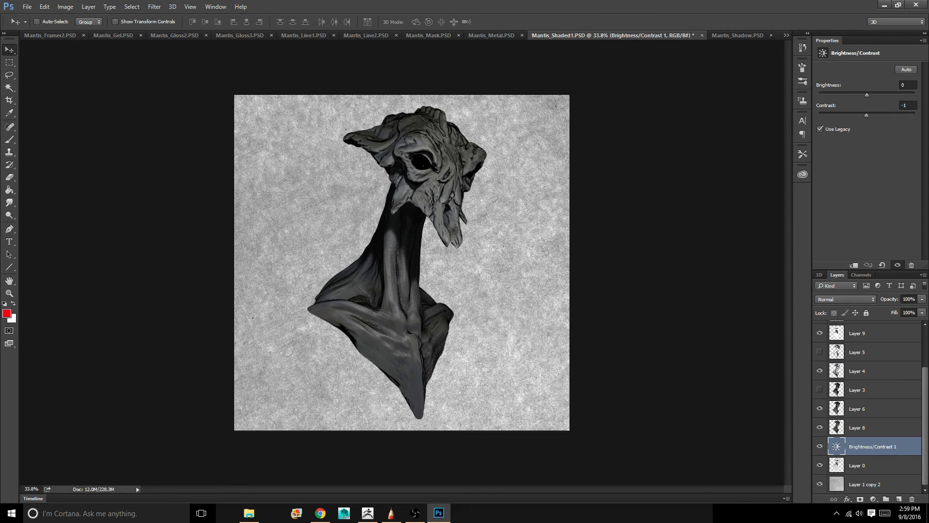
{"action": "left_click", "coordinate": [912, 499]}
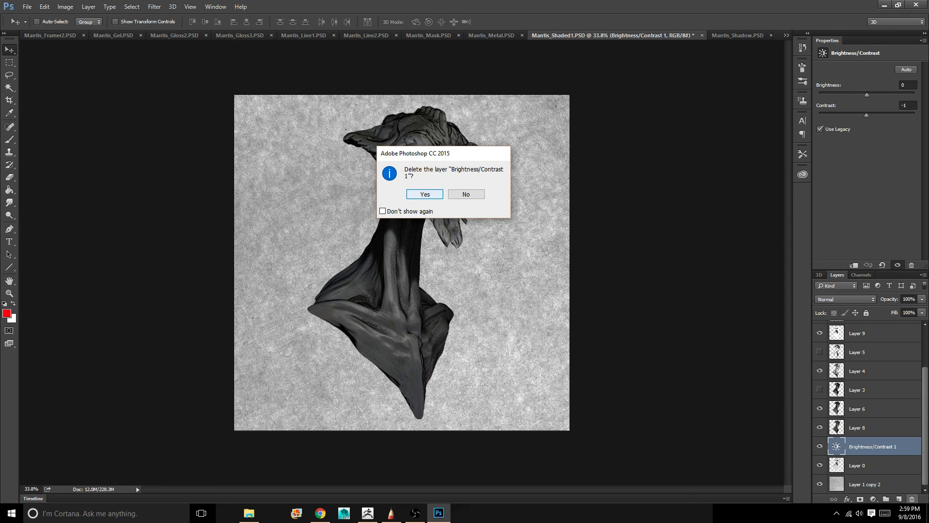
{"action": "key", "text": "Return"}
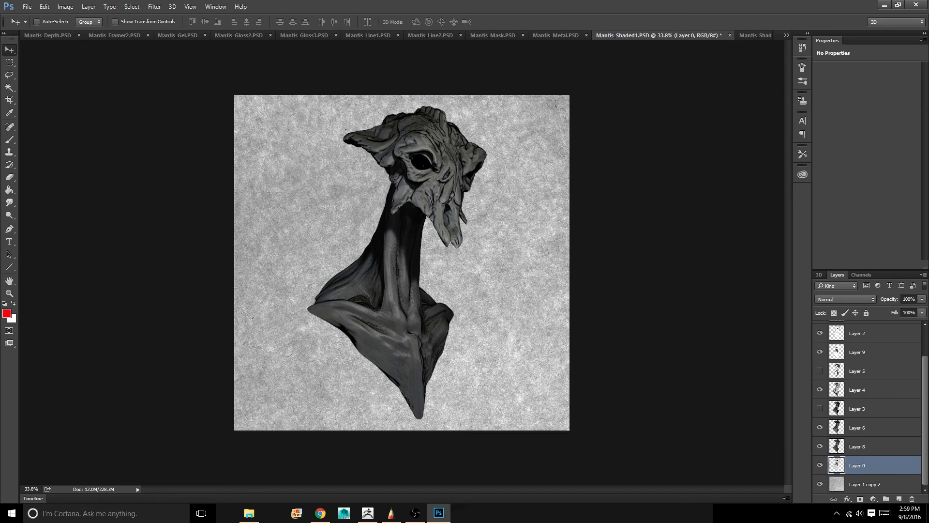
Compare the mantis with and without Layer 6, and with and without Layer 4, leaving both visible
{"action": "left_click", "coordinate": [871, 446]}
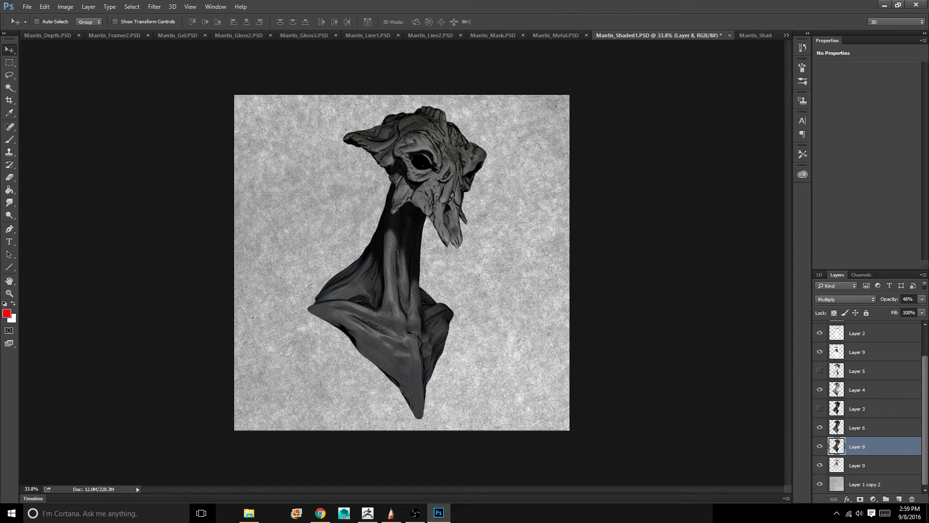
{"action": "left_click", "coordinate": [820, 428]}
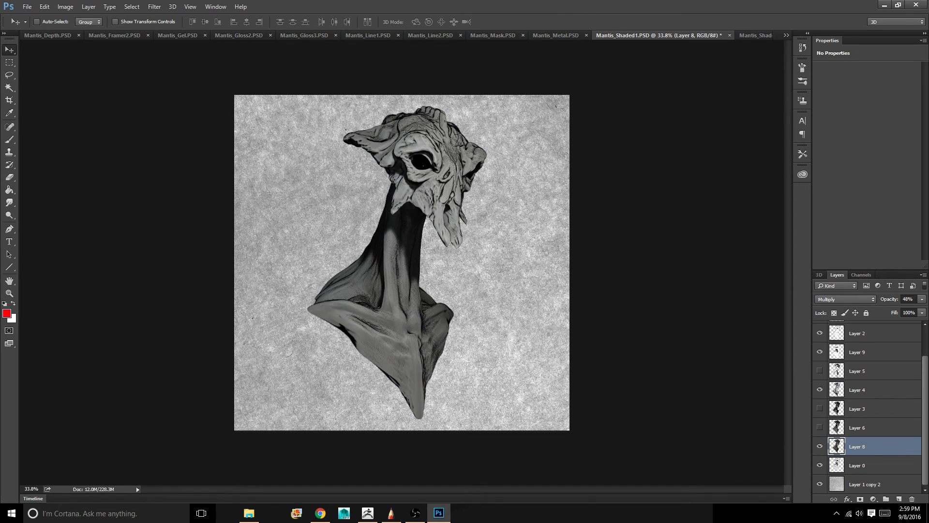
{"action": "left_click", "coordinate": [820, 427]}
{"action": "left_click", "coordinate": [820, 427]}
{"action": "left_click", "coordinate": [820, 428]}
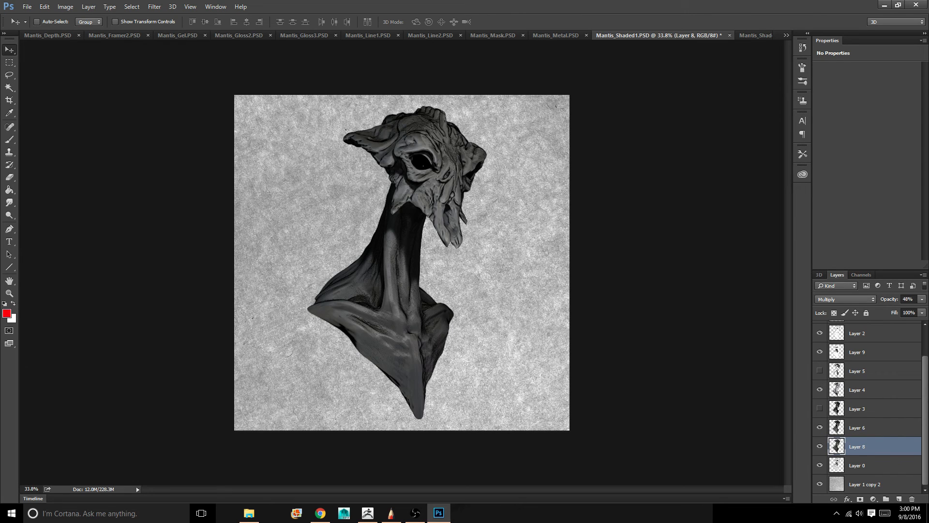
{"action": "left_click", "coordinate": [820, 390]}
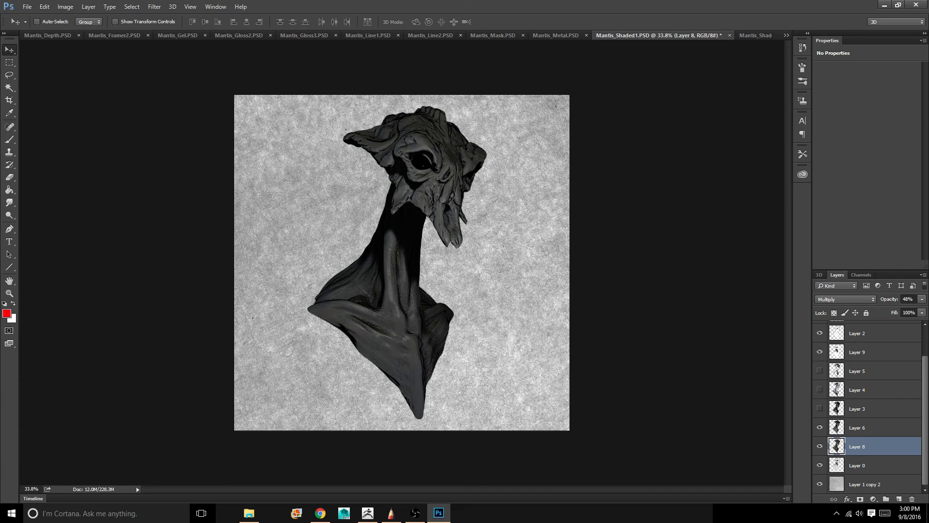
{"action": "left_click", "coordinate": [820, 390]}
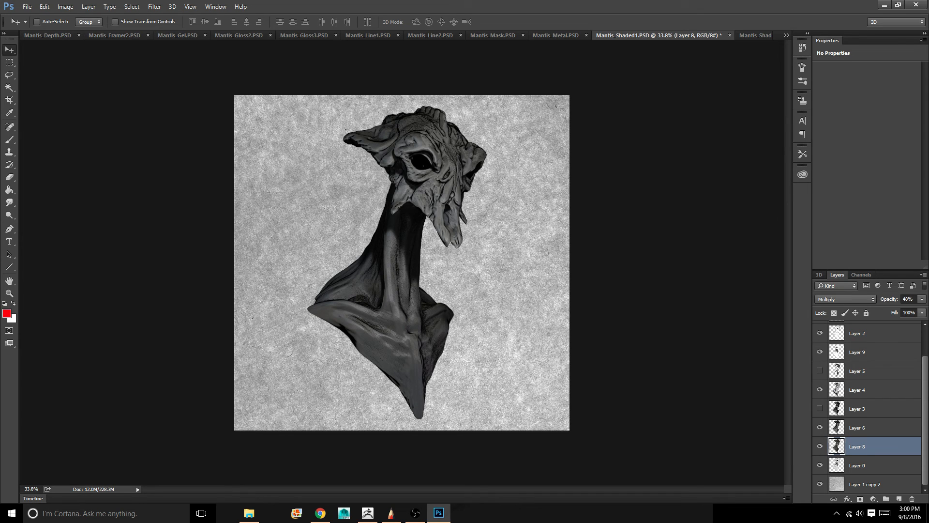
Duplicate Layer 0 with the name Layer 0 copy and set the copy's blending mode to Multiply
{"action": "left_click", "coordinate": [864, 465]}
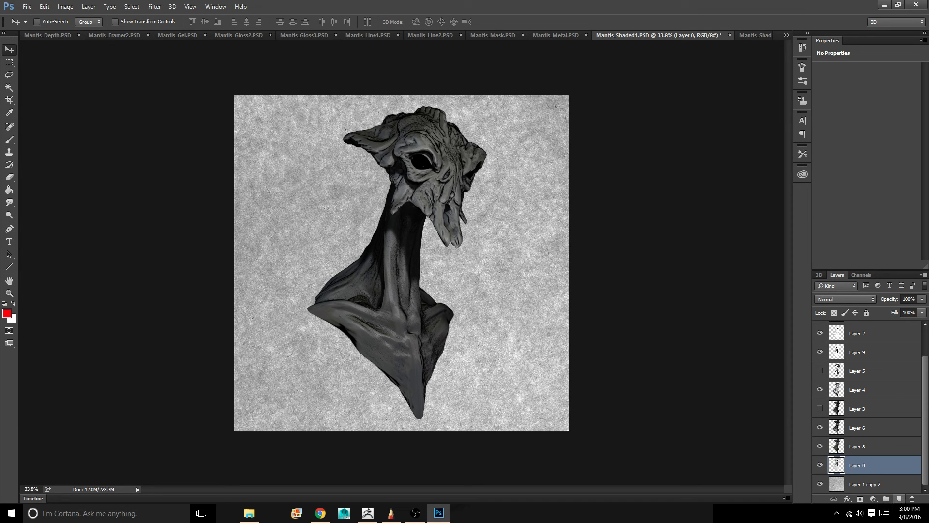
{"action": "right_click", "coordinate": [867, 465]}
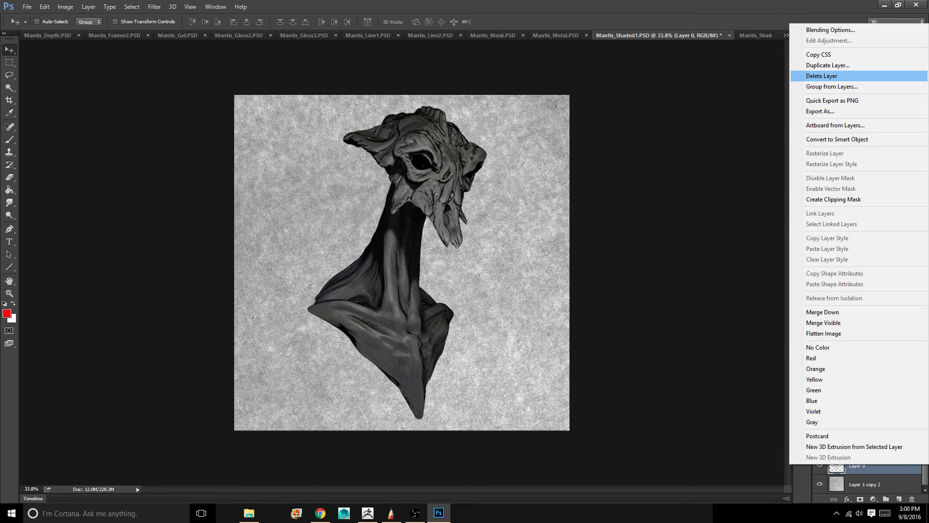
{"action": "left_click", "coordinate": [828, 64]}
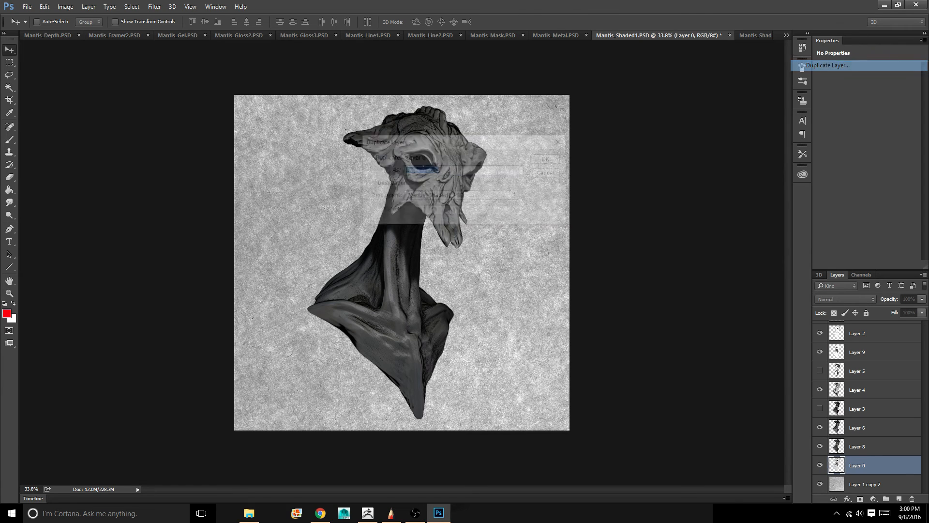
{"action": "key", "text": "Return"}
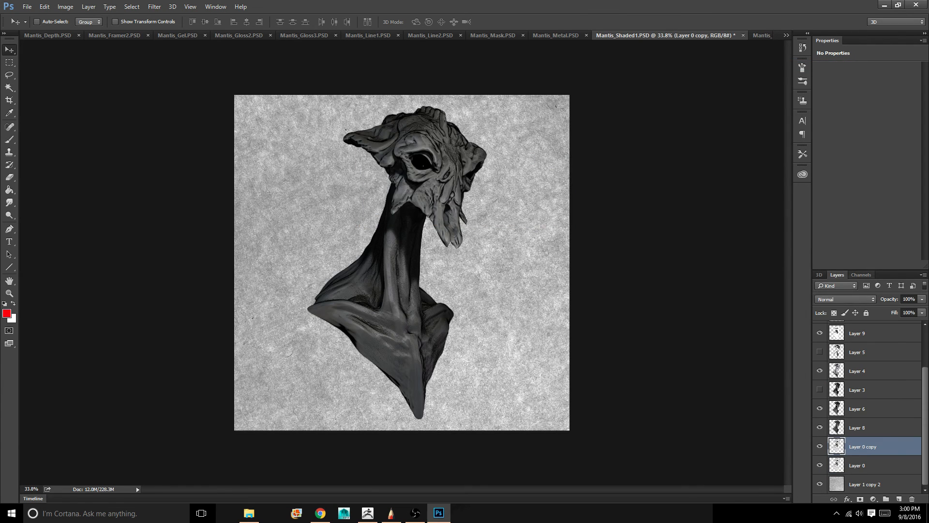
{"action": "left_click", "coordinate": [846, 300]}
{"action": "left_click", "coordinate": [837, 331]}
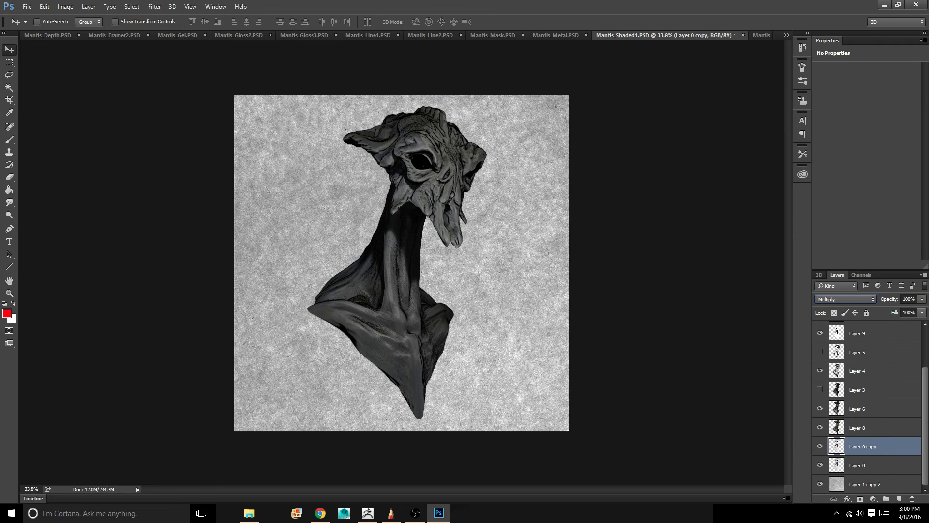
Apply a Gaussian Blur with a radius of about 5.7 pixels to Layer 0 copy
{"action": "left_click", "coordinate": [132, 6]}
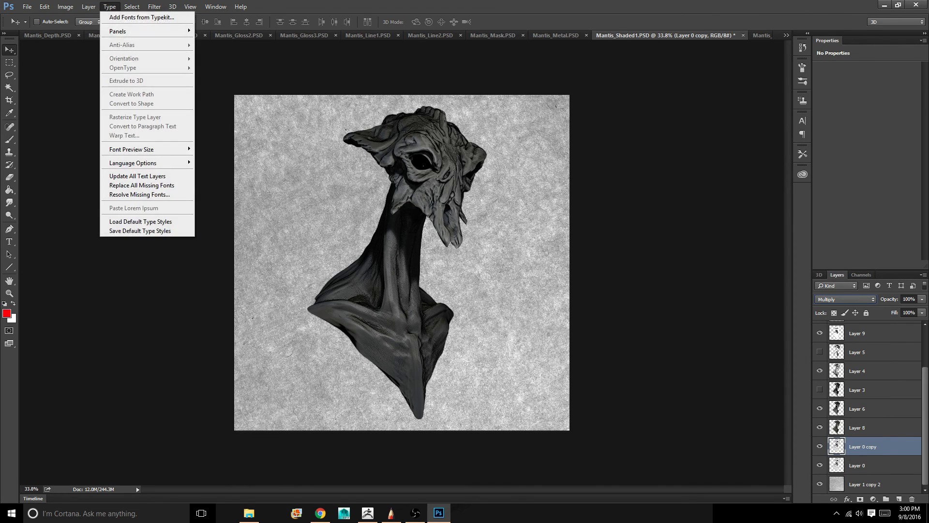
{"action": "left_click", "coordinate": [154, 6]}
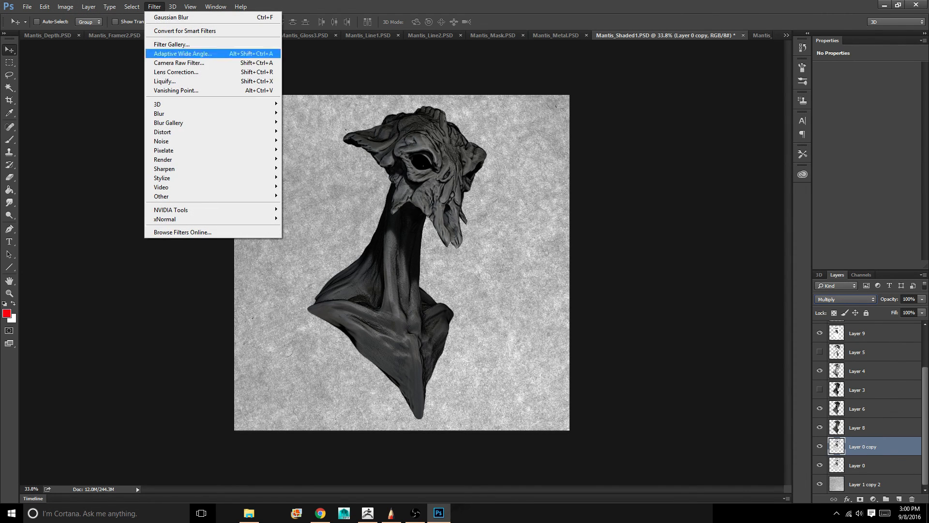
{"action": "mouse_move", "coordinate": [164, 114]}
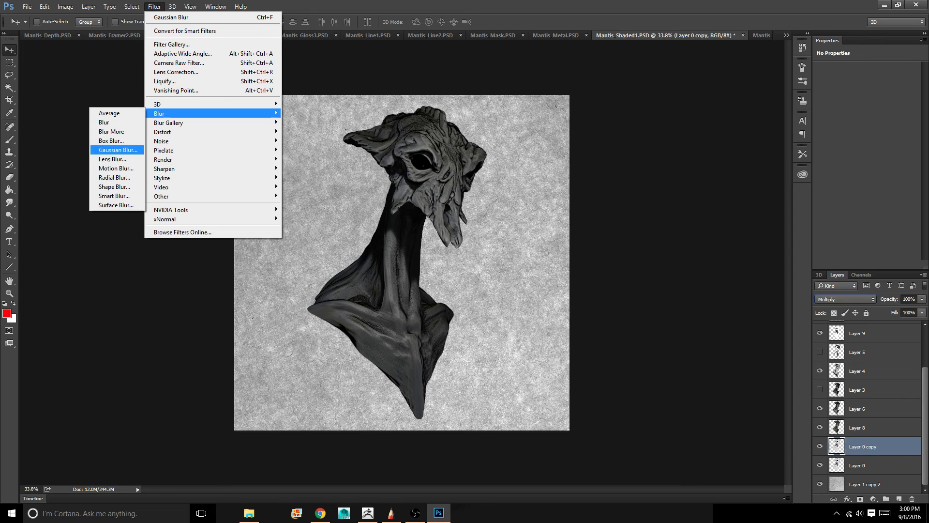
{"action": "left_click", "coordinate": [116, 150]}
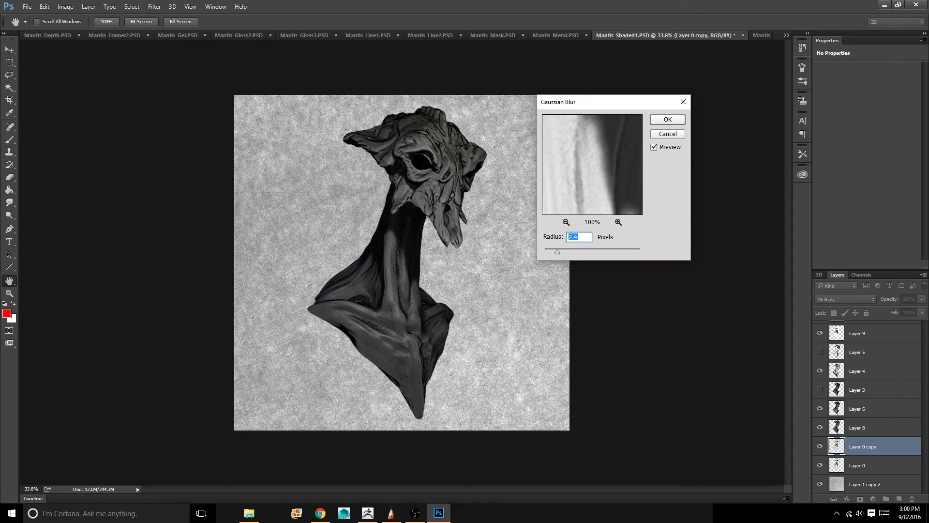
{"action": "key", "text": "Down"}
{"action": "left_click_drag", "start_coordinate": [550, 252], "coordinate": [572, 251]}
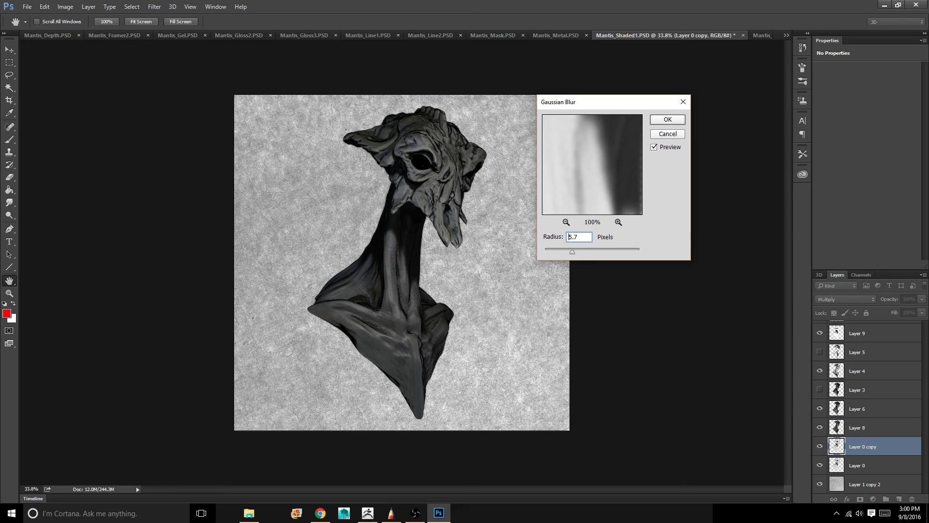
{"action": "double_click", "coordinate": [570, 237]}
{"action": "key", "text": "Return"}
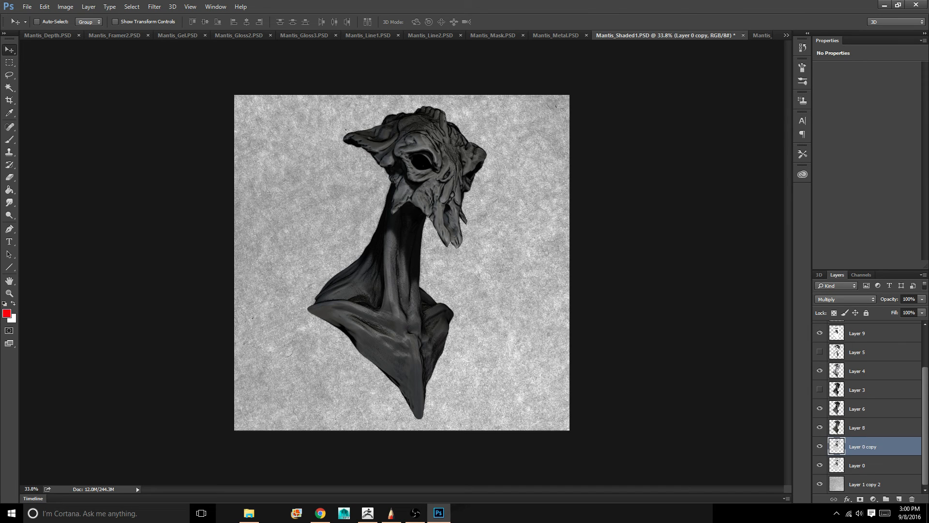
Compare the image with and without the Layer 1 depth pass, leaving it visible
{"action": "scroll", "coordinate": [868, 408], "scroll_direction": "up", "scroll_amount": 3}
{"action": "scroll", "coordinate": [868, 408], "scroll_direction": "down", "scroll_amount": 3}
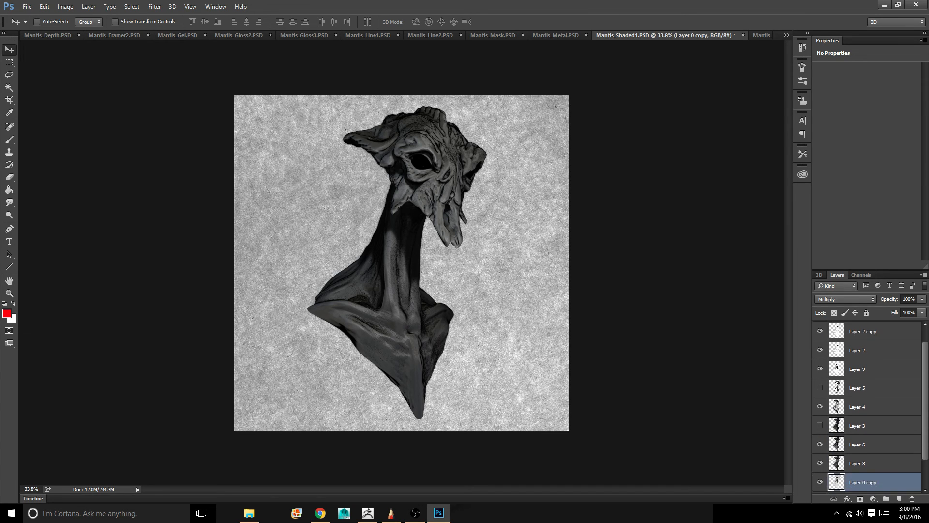
{"action": "scroll", "coordinate": [868, 408], "scroll_direction": "up", "scroll_amount": 3}
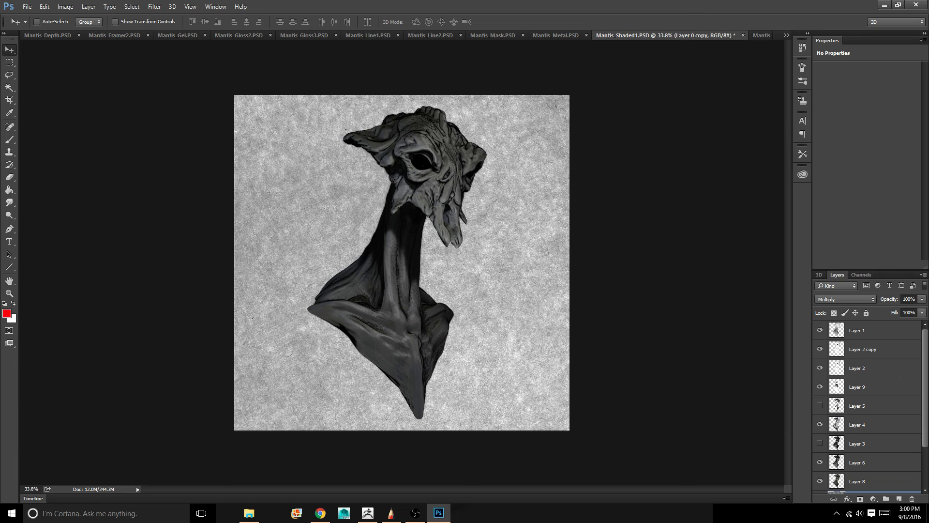
{"action": "left_click", "coordinate": [819, 330]}
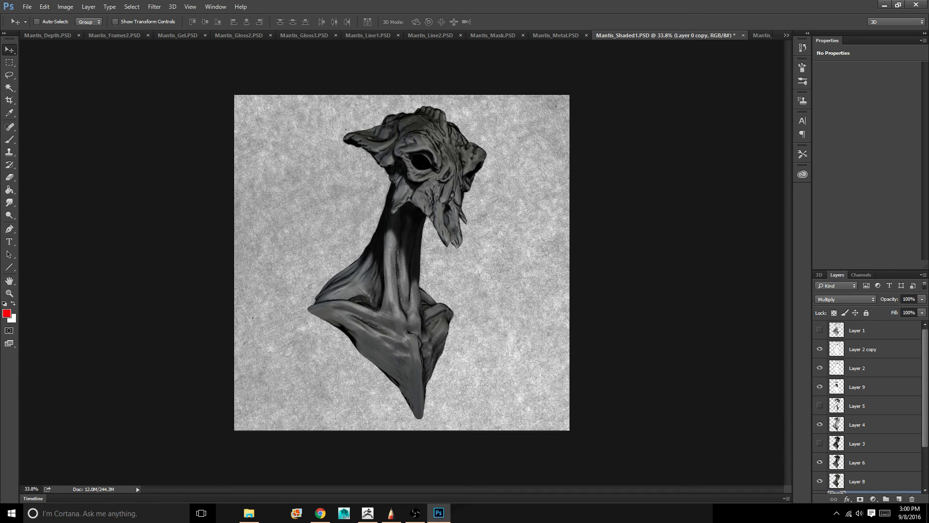
{"action": "left_click", "coordinate": [819, 330]}
{"action": "left_click", "coordinate": [820, 330]}
{"action": "left_click", "coordinate": [820, 330]}
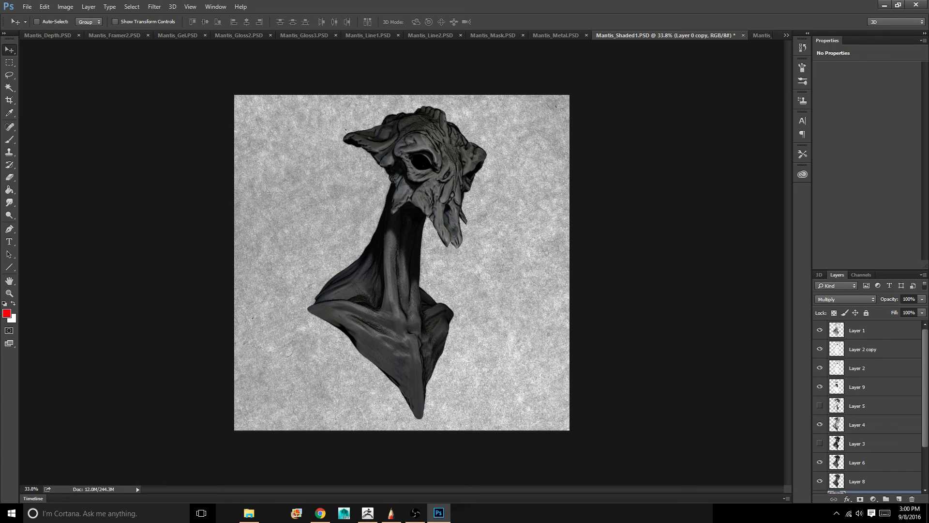
{"action": "scroll", "coordinate": [866, 407], "scroll_direction": "down", "scroll_amount": 3}
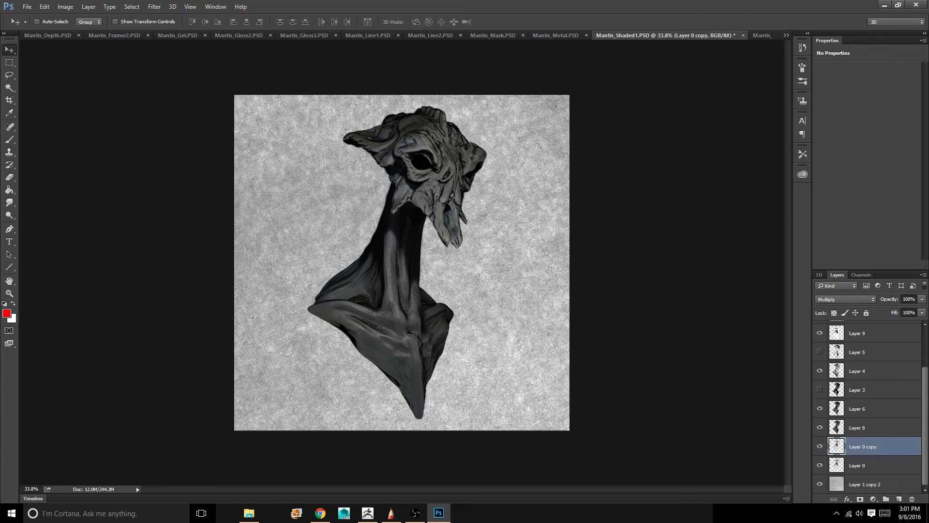
Delete the hidden layers Layer 5 and Layer 3
{"action": "left_click", "coordinate": [867, 352]}
{"action": "left_click", "coordinate": [866, 390], "text": "ctrl"}
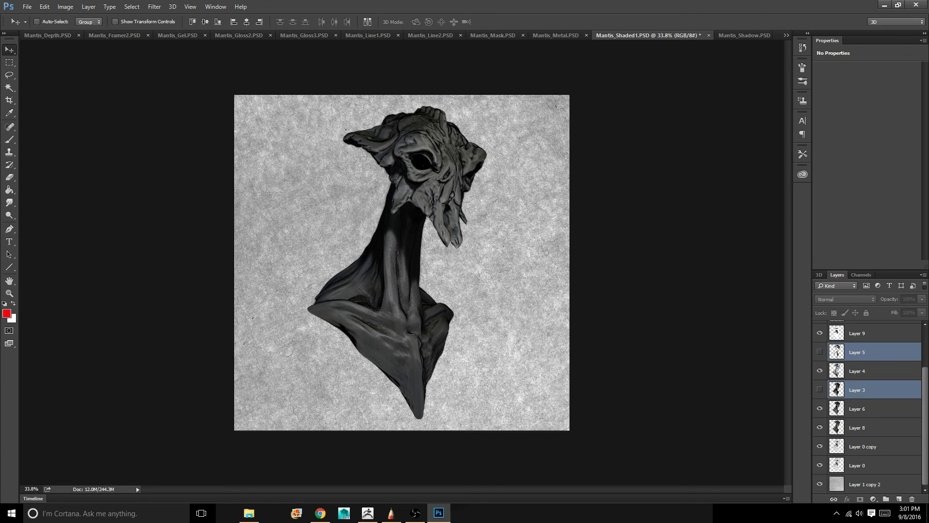
{"action": "scroll", "coordinate": [867, 406], "scroll_direction": "up", "scroll_amount": 2}
{"action": "scroll", "coordinate": [866, 407], "scroll_direction": "up", "scroll_amount": 1}
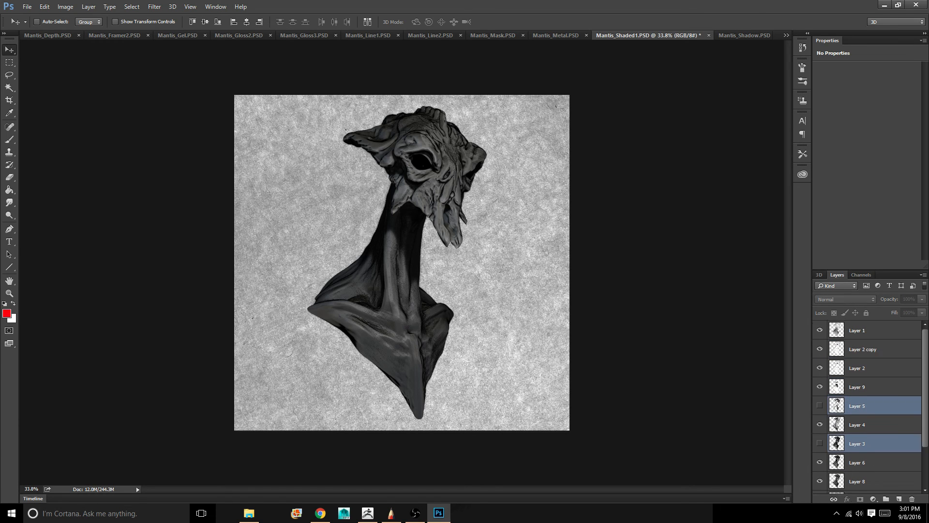
{"action": "scroll", "coordinate": [867, 407], "scroll_direction": "down", "scroll_amount": 3}
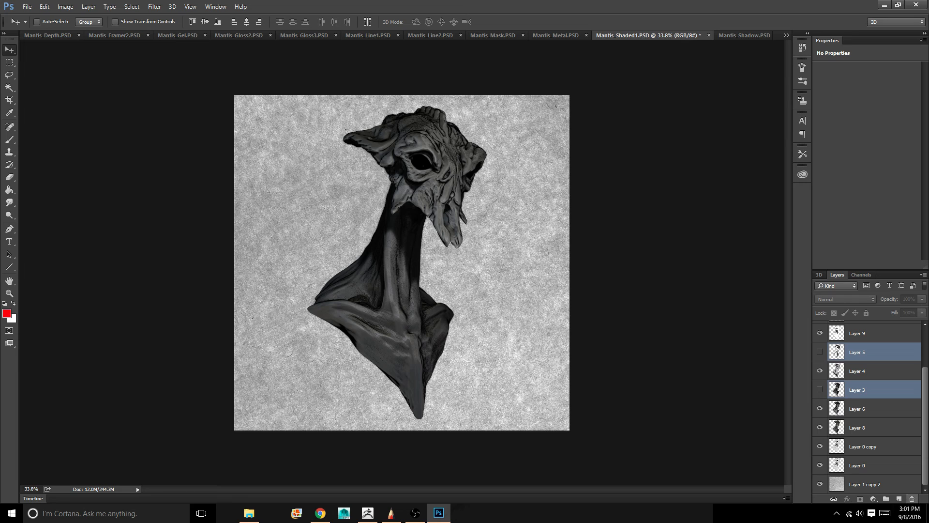
{"action": "left_click", "coordinate": [912, 499]}
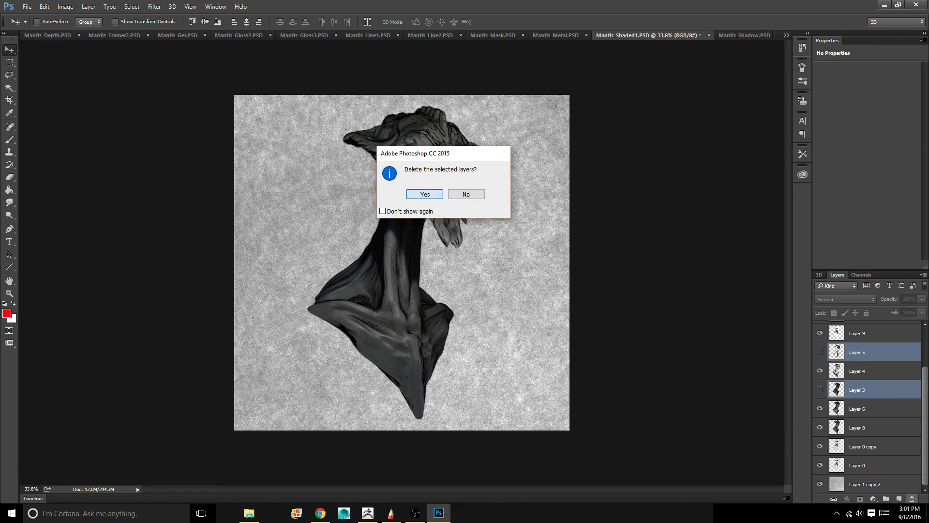
{"action": "key", "text": "Return"}
Merge all the mantis layers from Layer 0 up to Layer 1 into one layer, keeping the paper texture layer separate
{"action": "scroll", "coordinate": [867, 406], "scroll_direction": "down", "scroll_amount": 1}
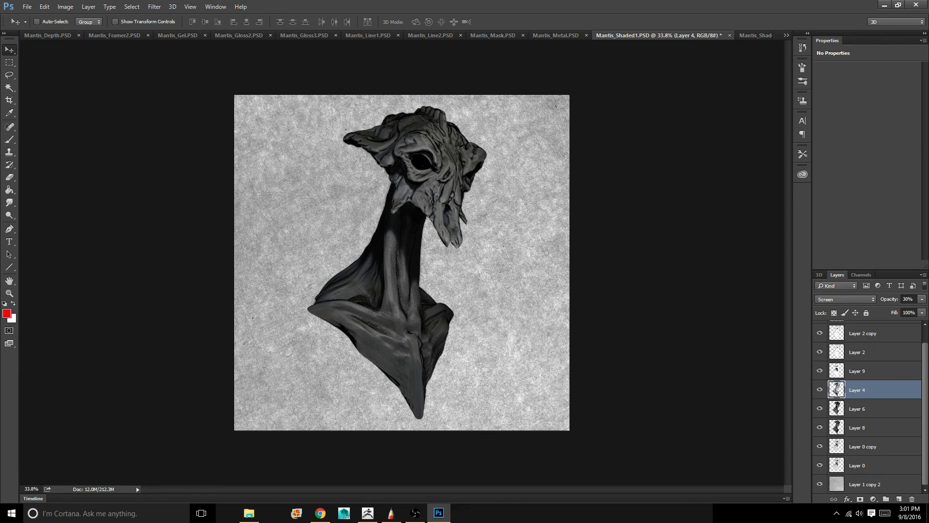
{"action": "scroll", "coordinate": [866, 407], "scroll_direction": "up", "scroll_amount": 1}
{"action": "scroll", "coordinate": [867, 407], "scroll_direction": "down", "scroll_amount": 1}
{"action": "left_click", "coordinate": [871, 465]}
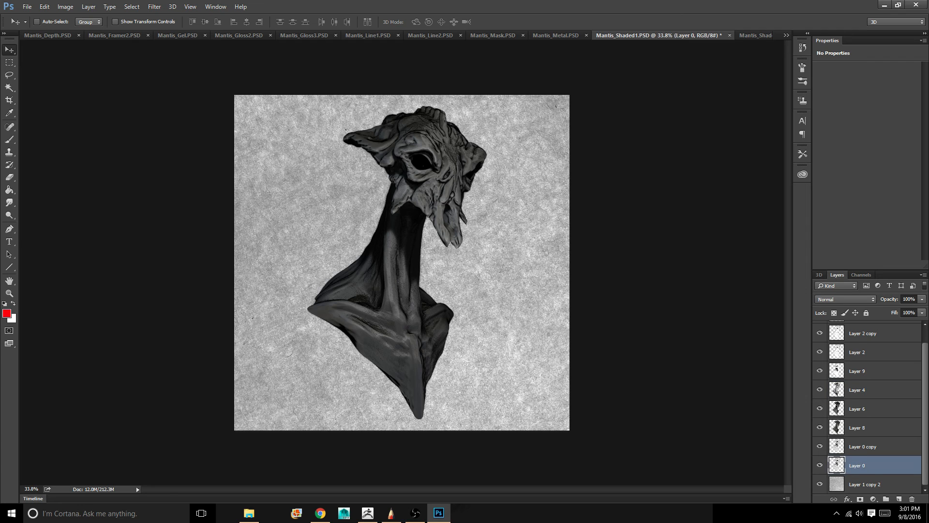
{"action": "scroll", "coordinate": [872, 460], "scroll_direction": "up", "scroll_amount": 1}
{"action": "key", "text": "ctrl+alt+a"}
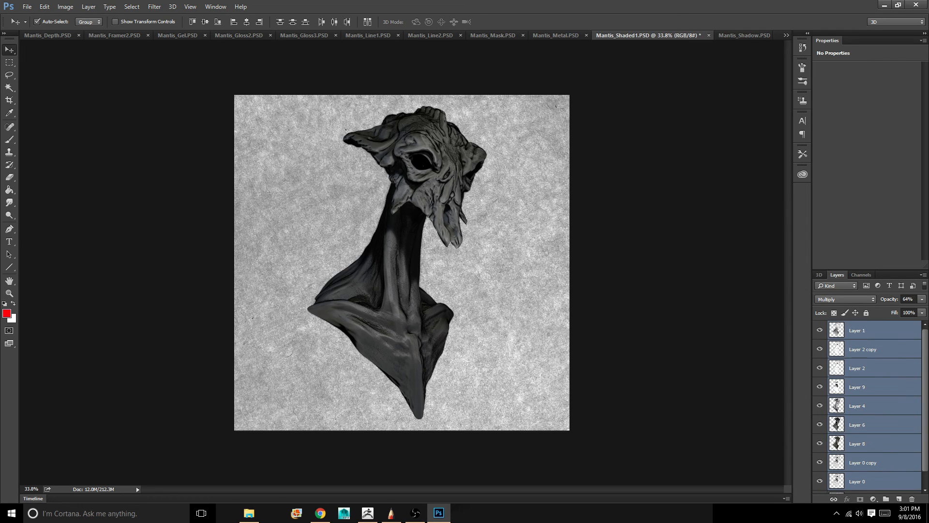
{"action": "key", "text": "ctrl+e"}
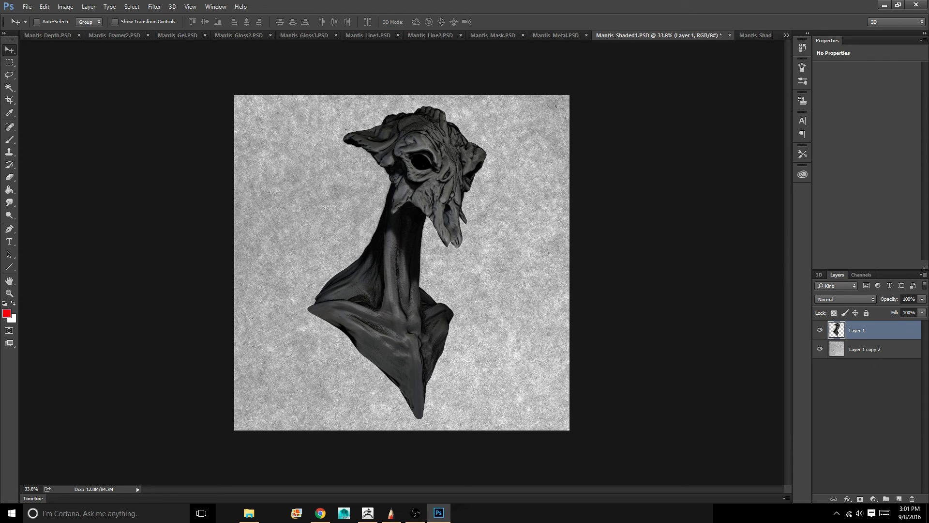
Duplicate the merged Layer 1 within Mantis_Shaded1.PSD as Layer 1 copy and hide the copy
{"action": "right_click", "coordinate": [864, 330]}
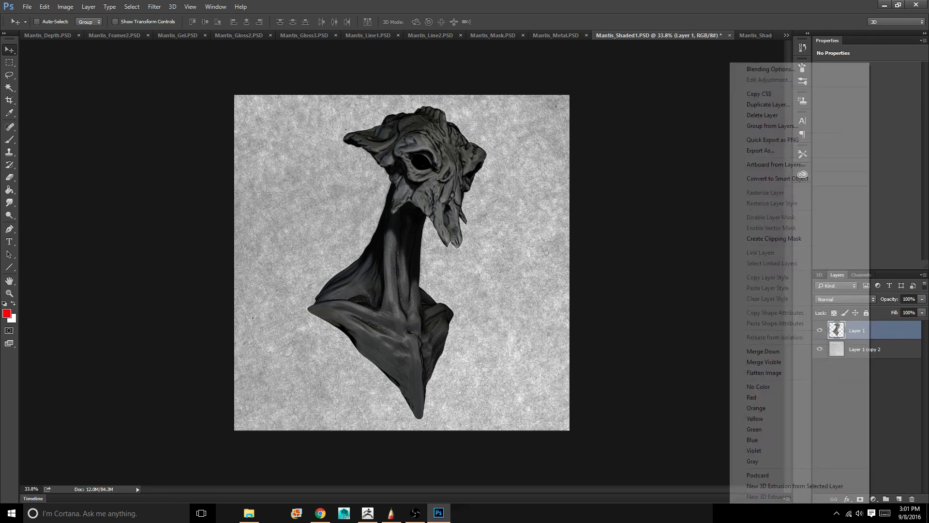
{"action": "left_click", "coordinate": [769, 105]}
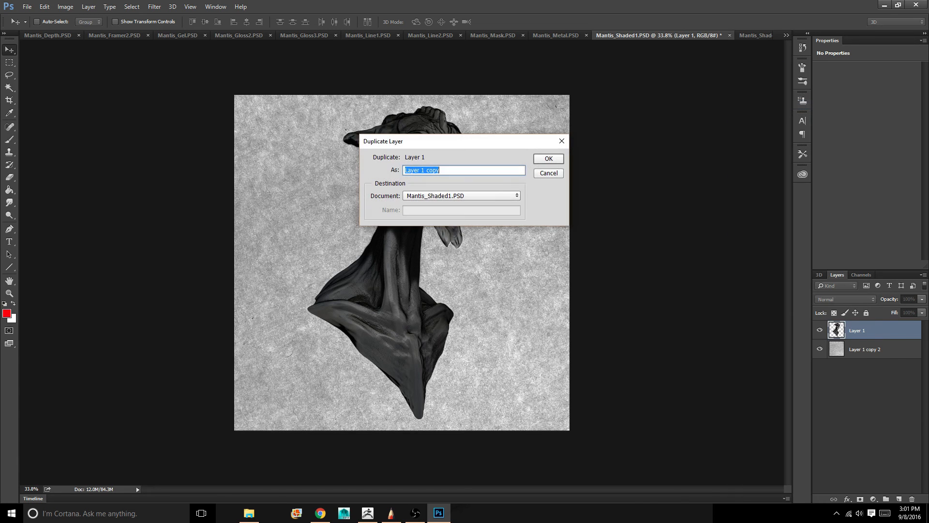
{"action": "key", "text": "Return"}
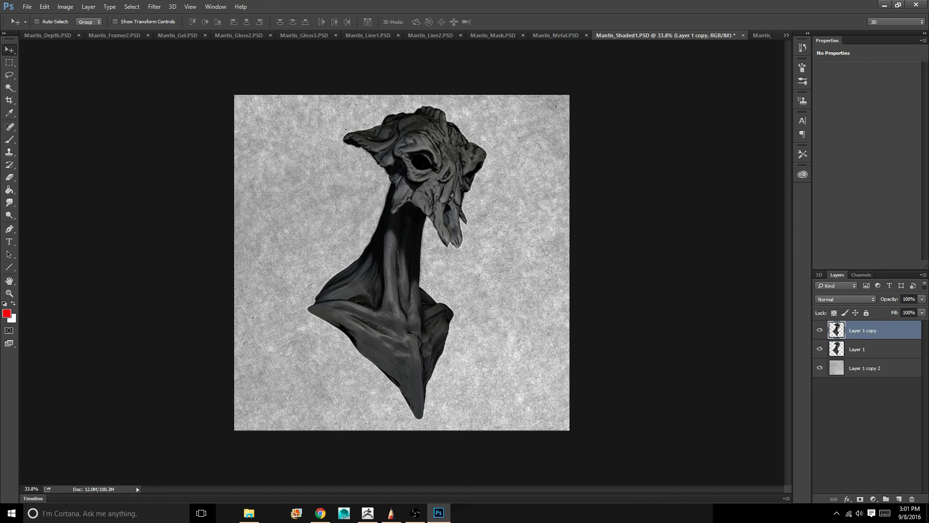
{"action": "left_click", "coordinate": [820, 330]}
Set the blending mode of the merged Layer 1 to Multiply over the paper texture
{"action": "left_click", "coordinate": [861, 349]}
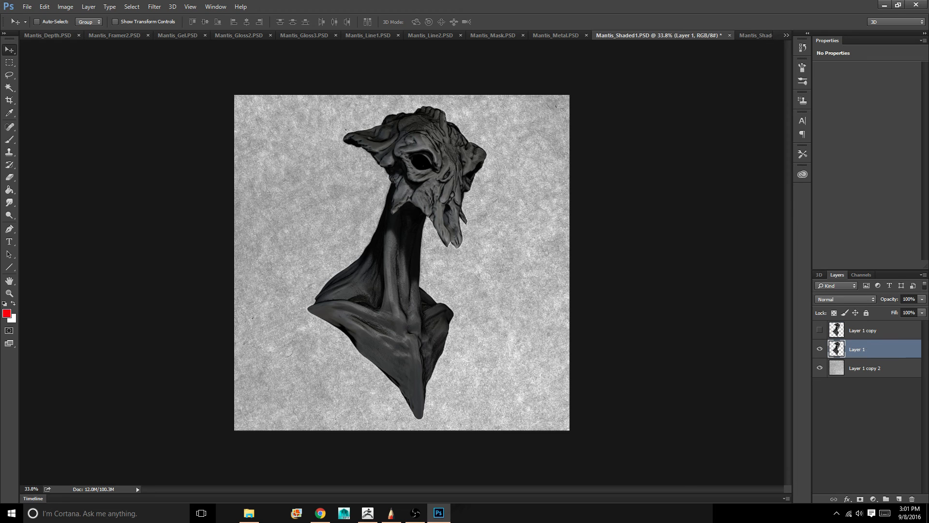
{"action": "left_click", "coordinate": [844, 299]}
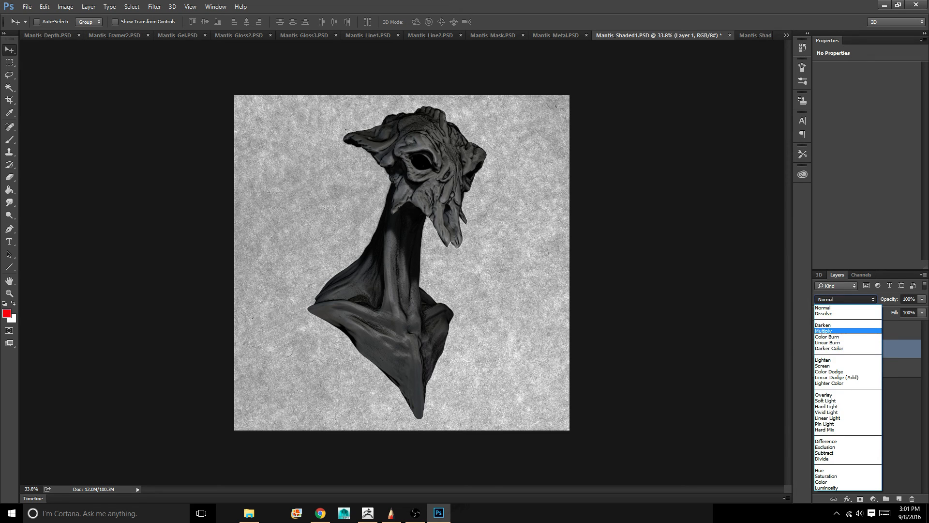
{"action": "left_click", "coordinate": [827, 331]}
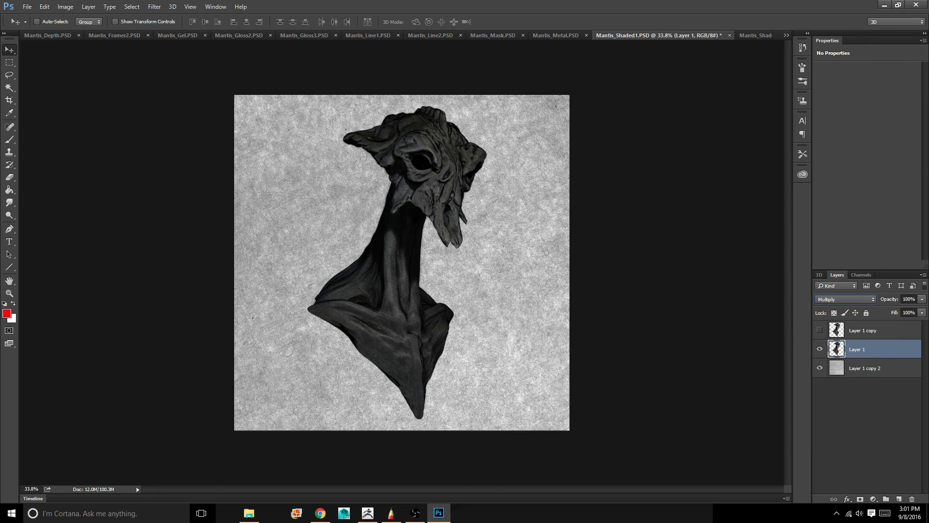
Lower the opacity of the Multiply bust layer, Layer 1, to 85% to let the paper texture show through
{"action": "mouse_move", "coordinate": [401, 262]}
{"action": "left_mouse_down", "text": "ctrl"}
{"action": "mouse_move", "coordinate": [428, 262]}
{"action": "mouse_move", "coordinate": [417, 263]}
{"action": "left_mouse_up", "text": "ctrl"}
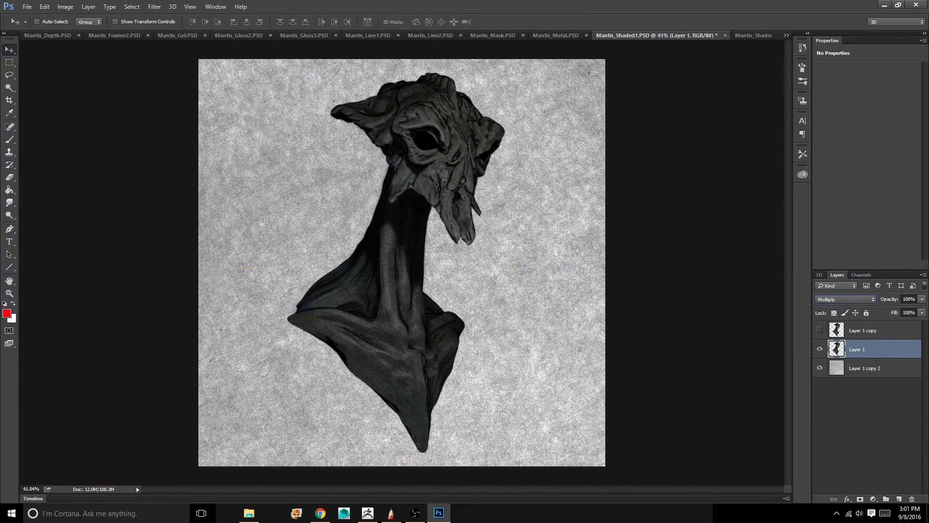
{"action": "left_click", "coordinate": [922, 299]}
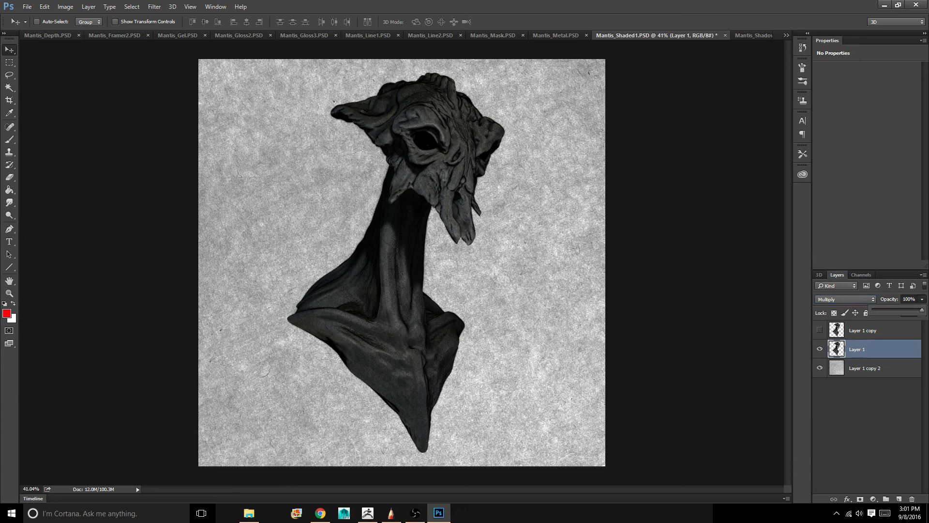
{"action": "left_click_drag", "start_coordinate": [922, 310], "coordinate": [912, 310]}
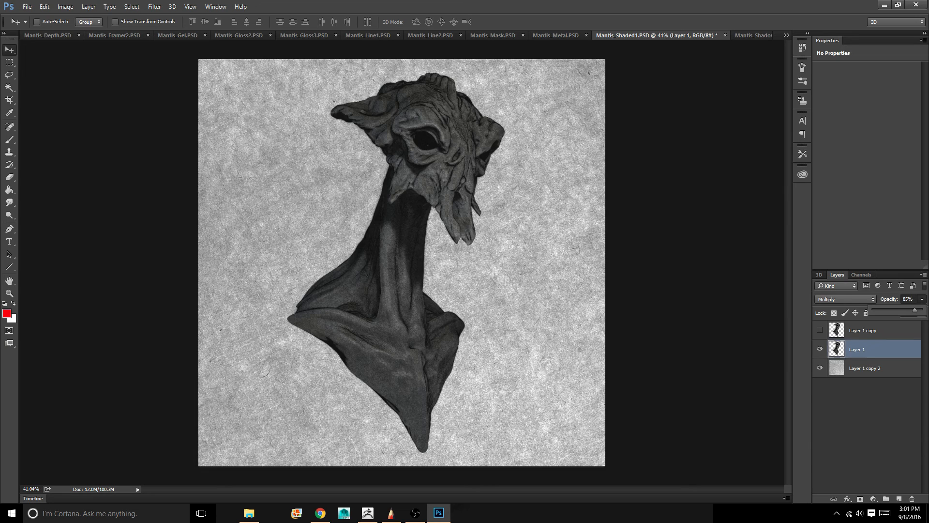
Soften Layer 1 with a Gaussian Blur at a radius of 0.8 pixels
{"action": "left_click", "coordinate": [109, 6]}
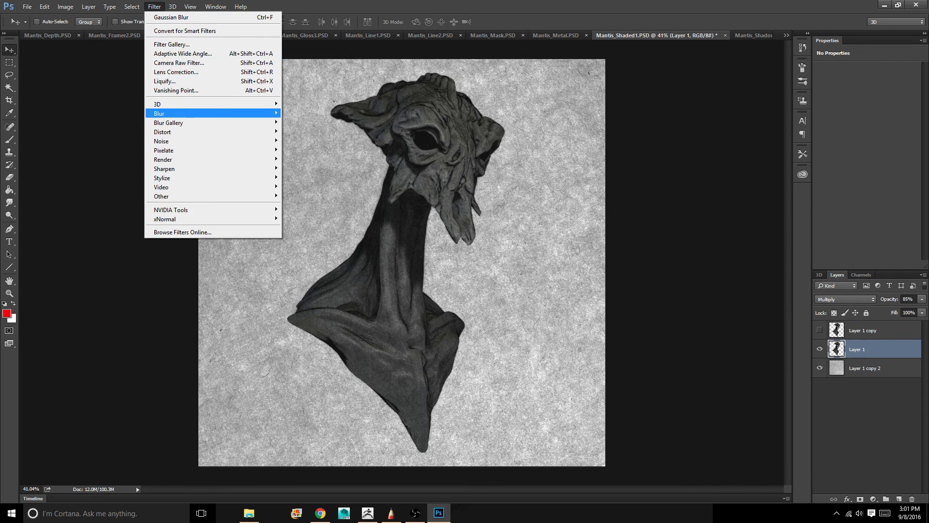
{"action": "mouse_move", "coordinate": [213, 113]}
{"action": "left_click", "coordinate": [116, 150]}
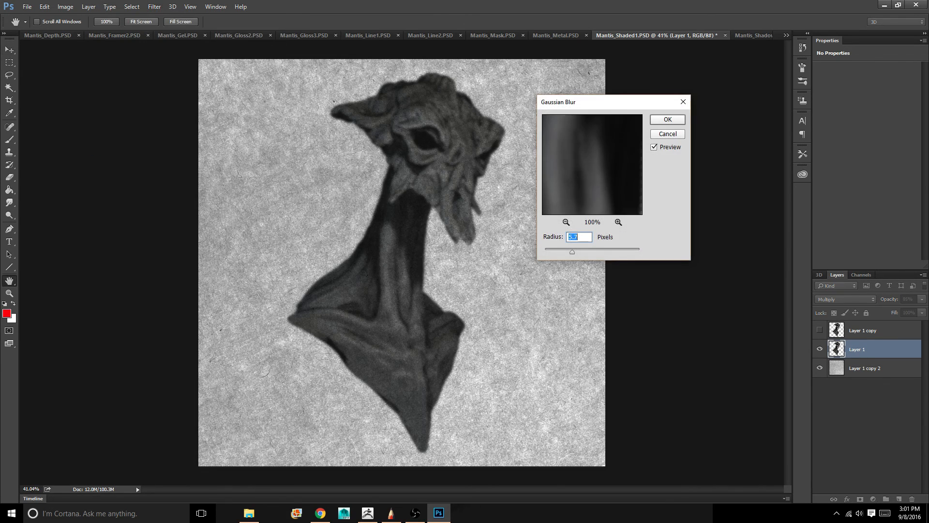
{"action": "left_click_drag", "start_coordinate": [572, 252], "coordinate": [548, 252]}
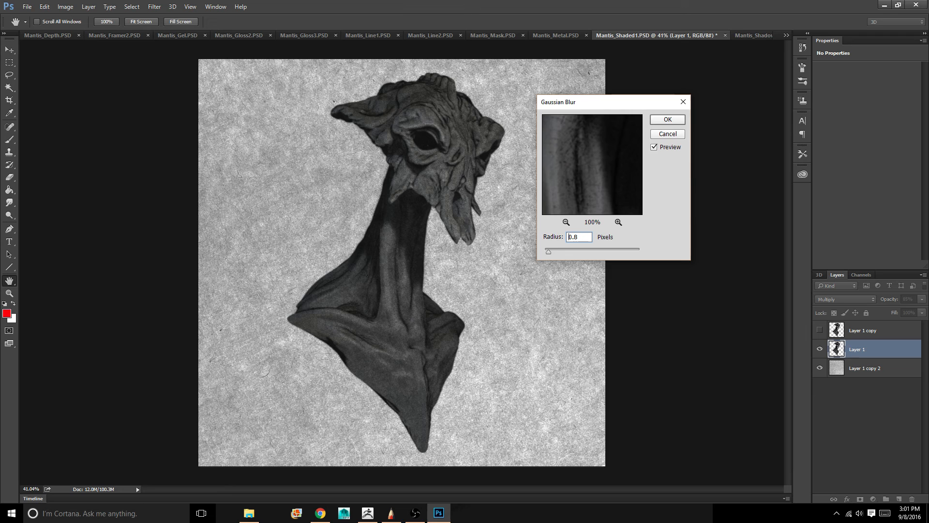
{"action": "double_click", "coordinate": [570, 237]}
{"action": "left_click", "coordinate": [668, 119]}
{"action": "key", "text": "v"}
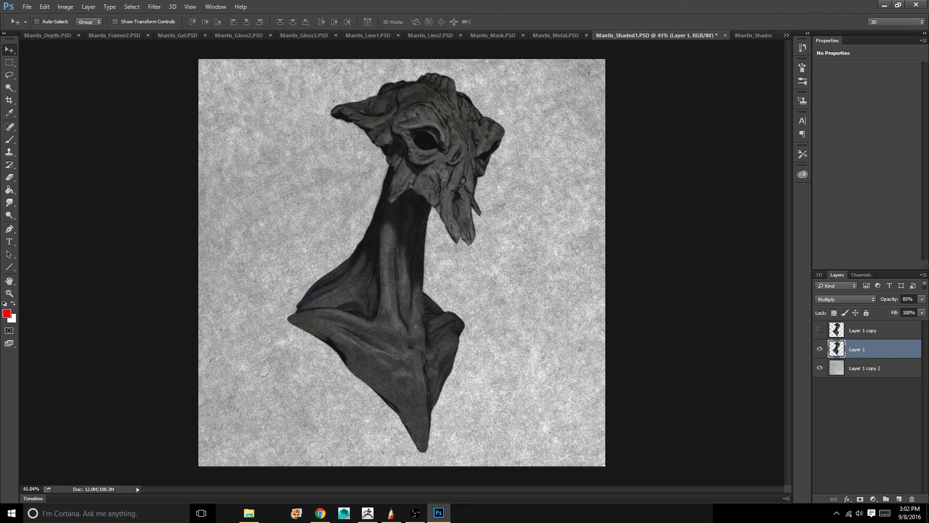
Show Layer 1 copy and set its blending mode to Overlay
{"action": "left_click", "coordinate": [819, 330]}
{"action": "left_click", "coordinate": [862, 330]}
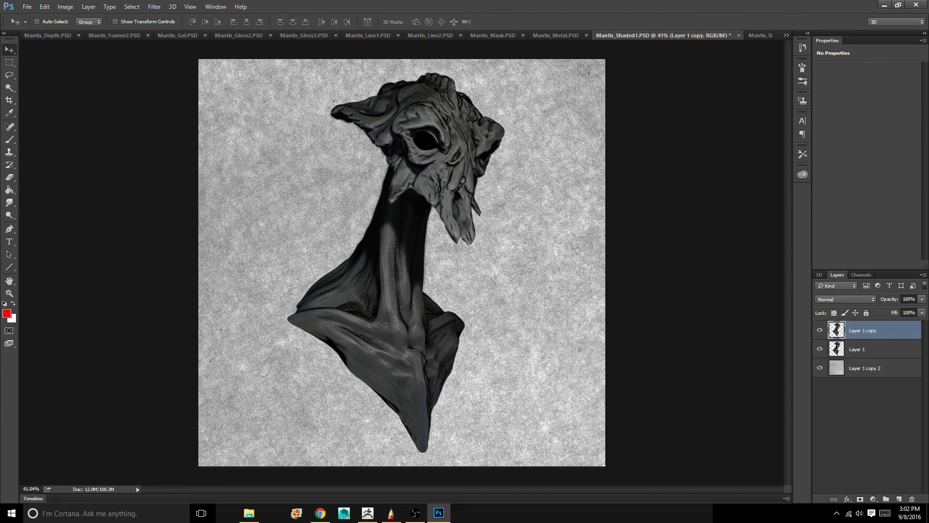
{"action": "left_click", "coordinate": [846, 299]}
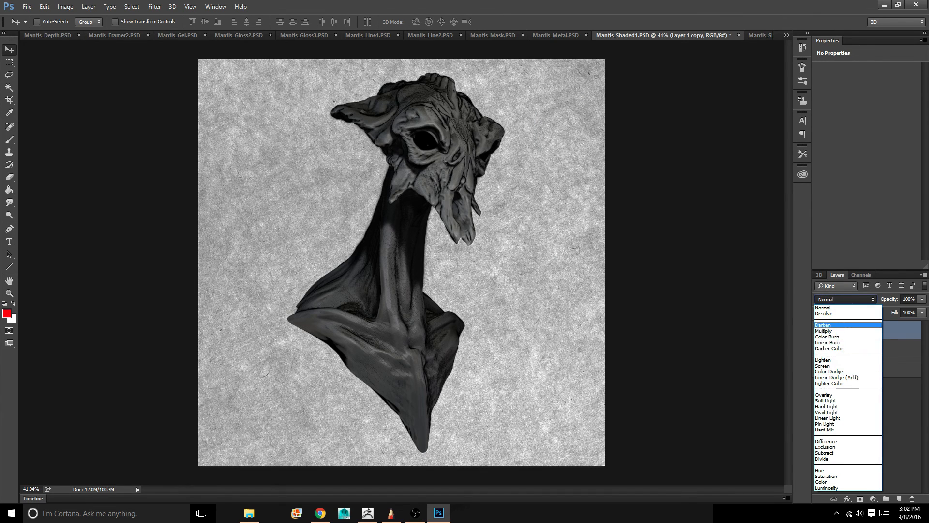
{"action": "left_click", "coordinate": [824, 395]}
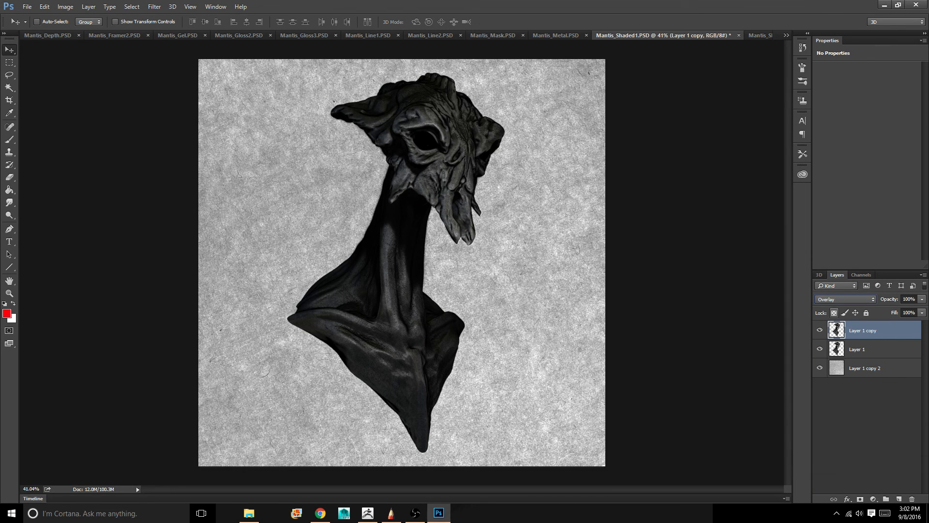
Reduce Layer 1 copy's opacity to 51% and try the Multiply blending mode on it
{"action": "left_click", "coordinate": [923, 300]}
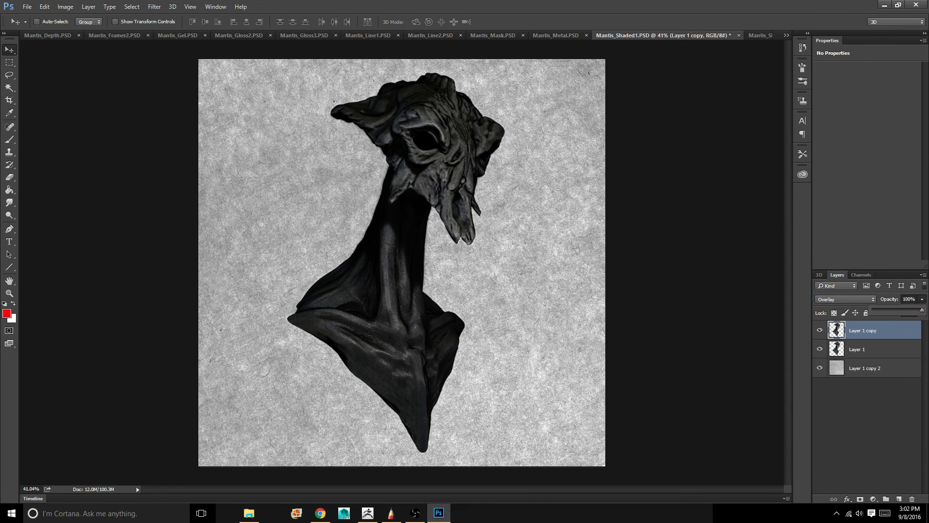
{"action": "left_click_drag", "start_coordinate": [922, 310], "coordinate": [901, 310]}
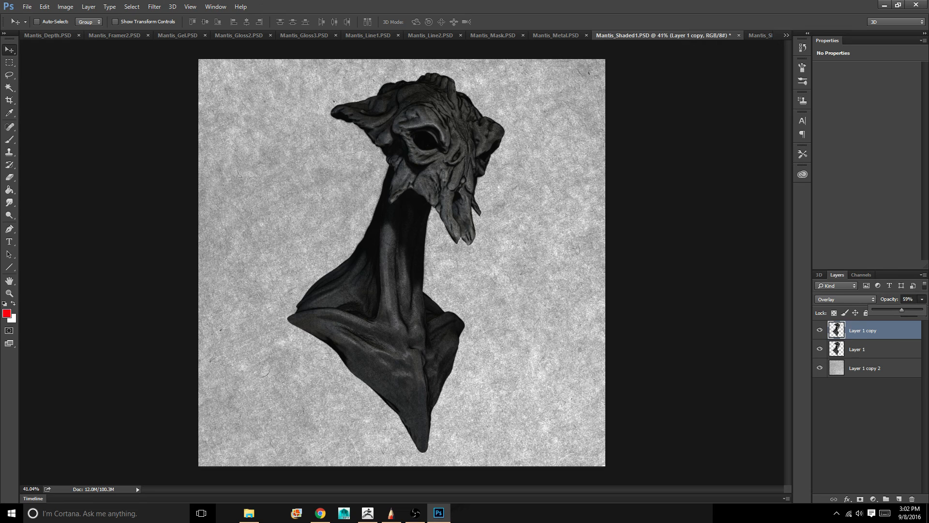
{"action": "left_click_drag", "start_coordinate": [911, 309], "coordinate": [902, 310]}
{"action": "left_click", "coordinate": [846, 299]}
{"action": "left_click", "coordinate": [840, 332]}
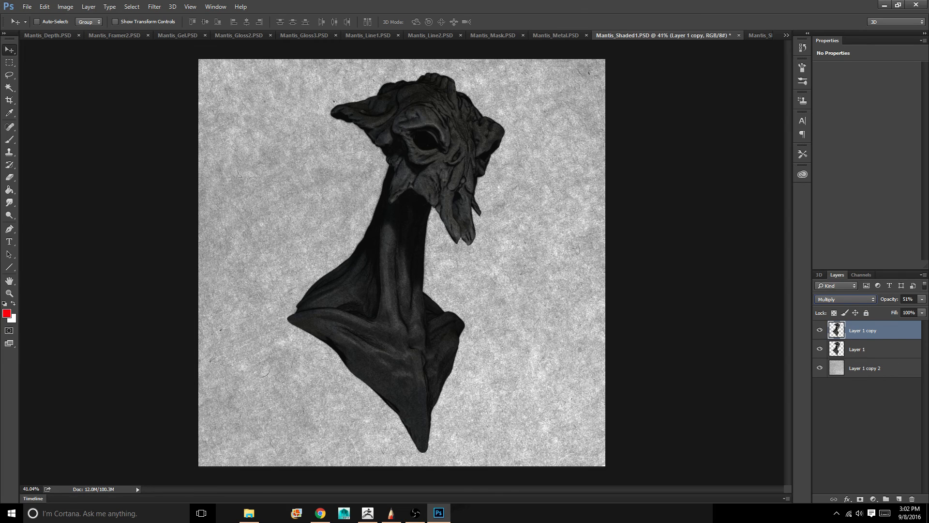
Set Layer 1 copy to the Soft Light blending mode at 100% opacity
{"action": "left_click", "coordinate": [846, 299]}
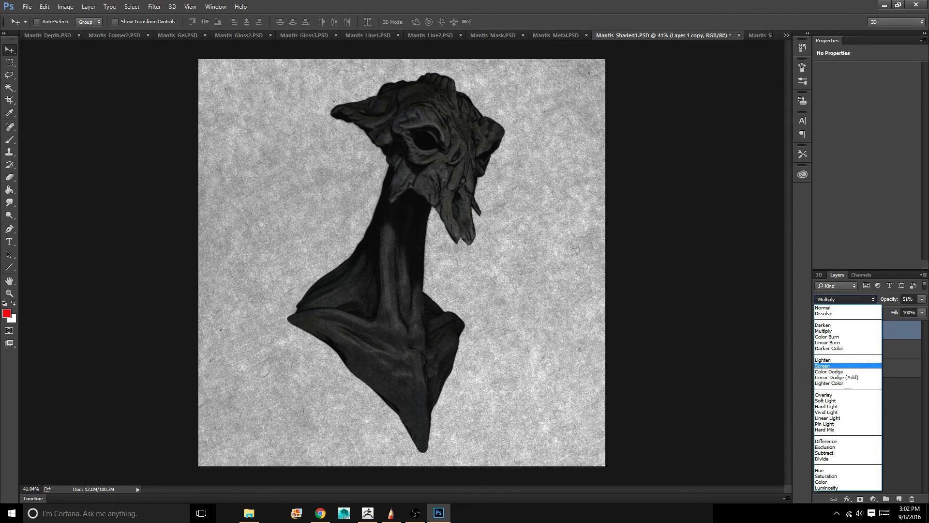
{"action": "key", "text": "Return"}
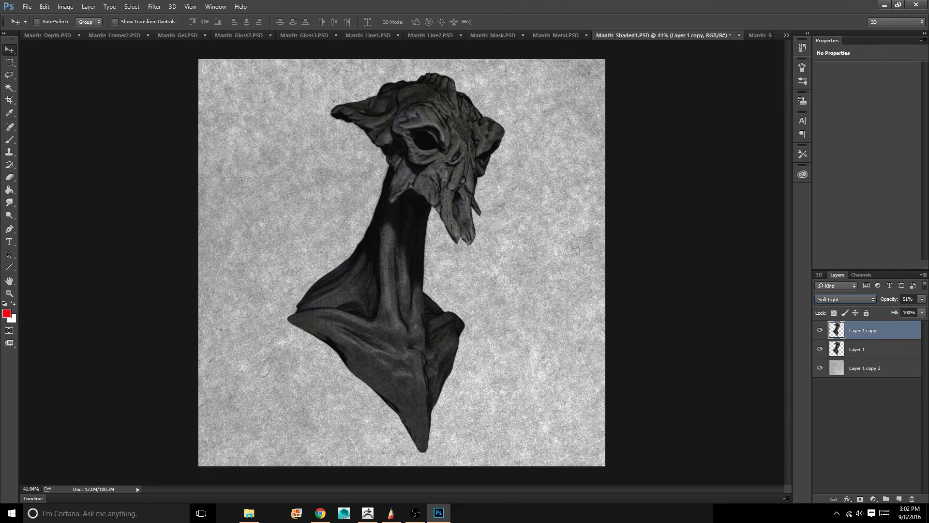
{"action": "left_click", "coordinate": [922, 299]}
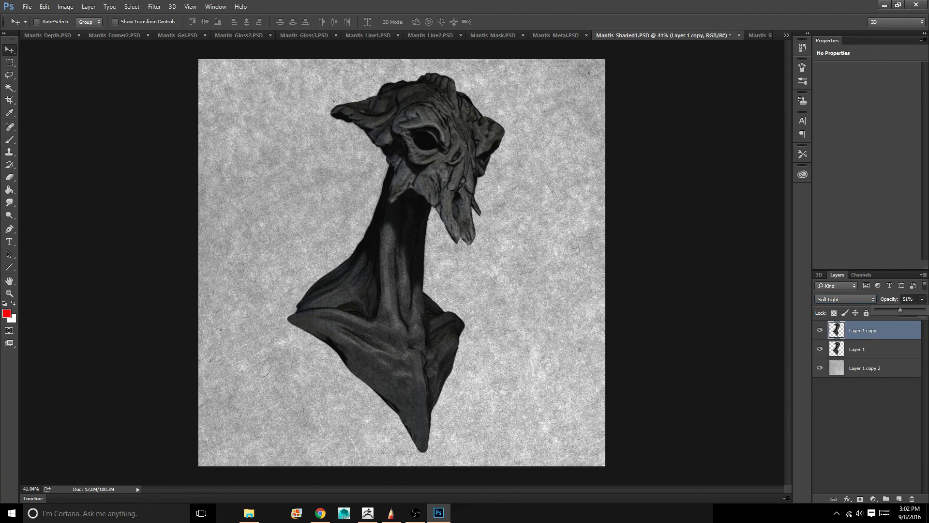
{"action": "left_click_drag", "start_coordinate": [919, 310], "coordinate": [925, 310]}
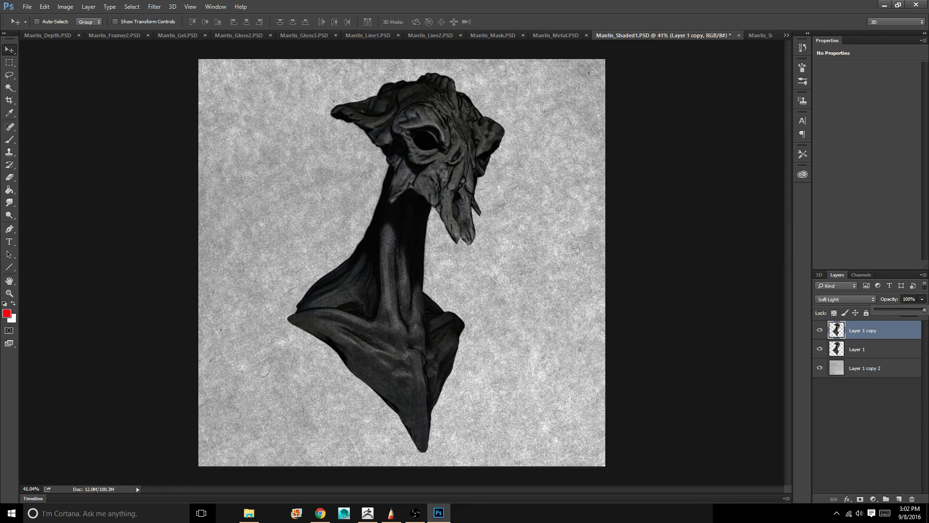
{"action": "key", "text": "Return"}
Examine the blended bust against the paper texture, both as a whole and close up on the shoulders, neck and head
{"action": "key", "text": "ctrl+minus"}
{"action": "key", "text": "ctrl+minus"}
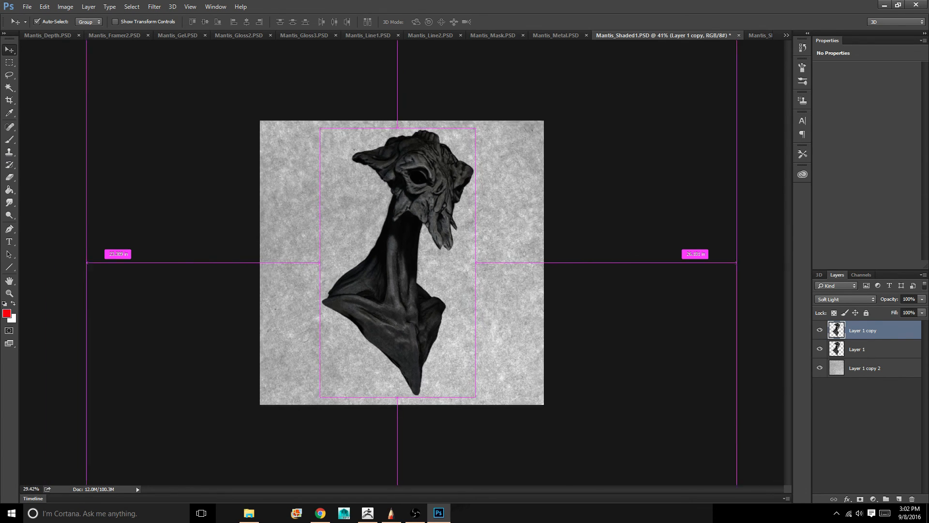
{"action": "key", "text": "ctrl+plus"}
{"action": "key", "text": "ctrl+plus"}
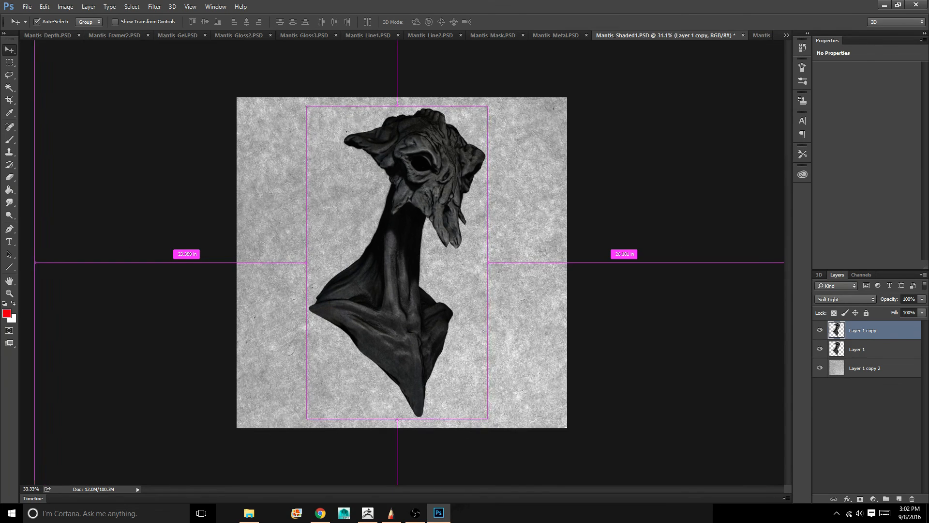
{"action": "key", "text": "ctrl+minus"}
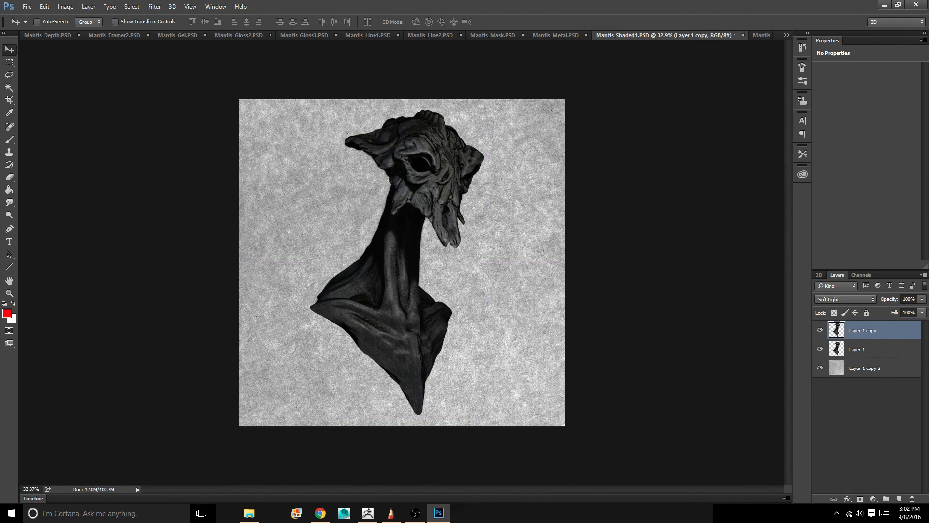
{"action": "scroll", "coordinate": [402, 262], "scroll_direction": "up", "scroll_amount": 3, "text": "ctrl"}
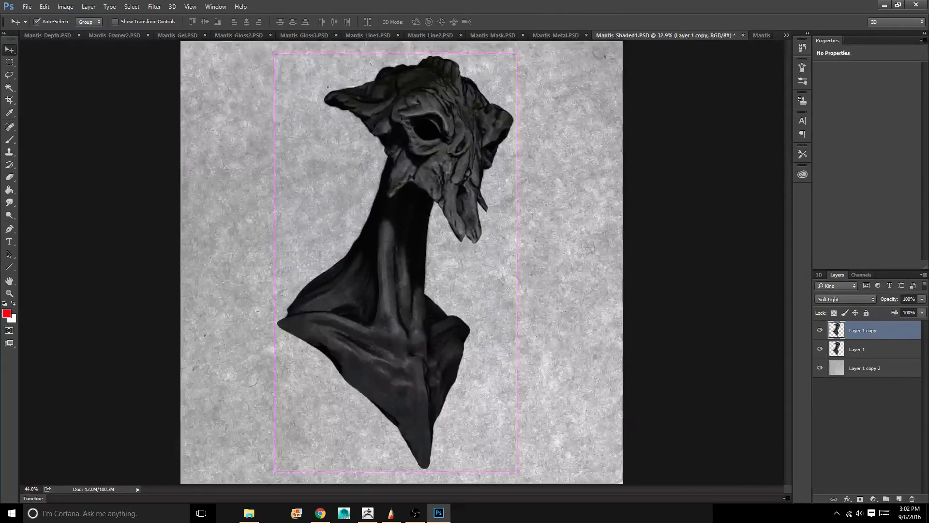
{"action": "scroll", "coordinate": [402, 262], "scroll_direction": "down", "scroll_amount": 3, "text": "ctrl"}
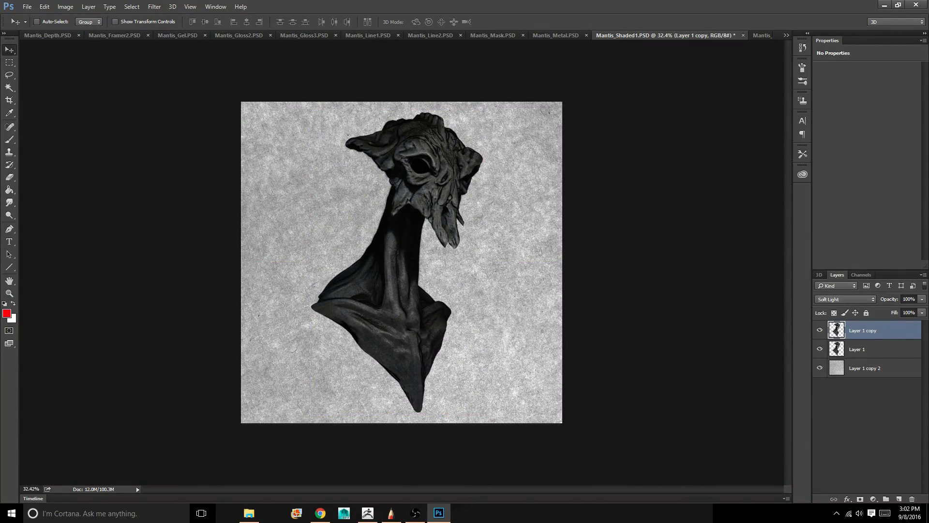
{"action": "left_click_drag", "start_coordinate": [399, 334], "coordinate": [479, 334], "text": "ctrl"}
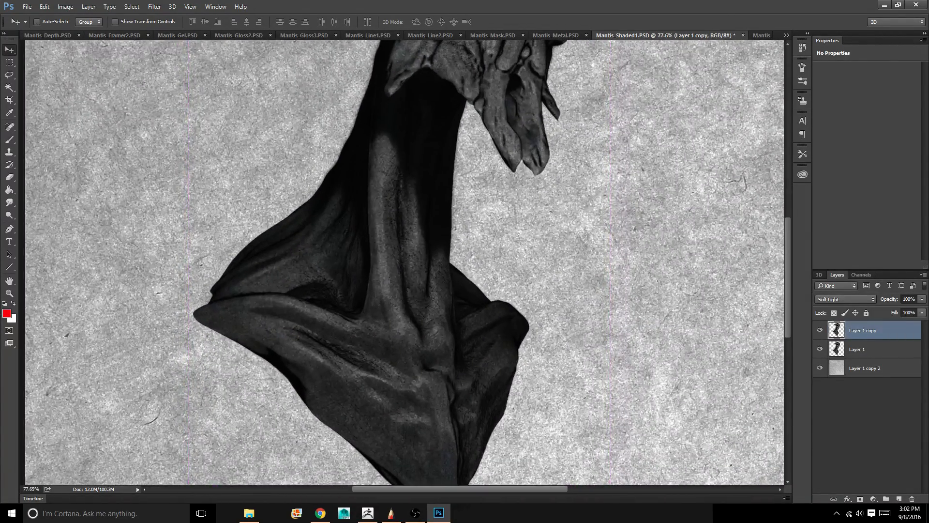
{"action": "left_click_drag", "start_coordinate": [402, 263], "coordinate": [394, 462]}
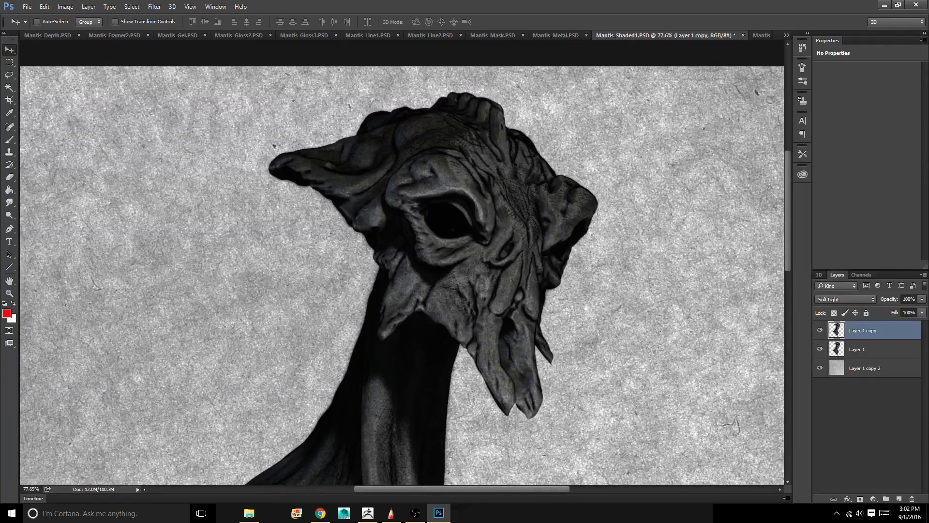
{"action": "left_click_drag", "start_coordinate": [598, 220], "coordinate": [541, 220], "text": "ctrl"}
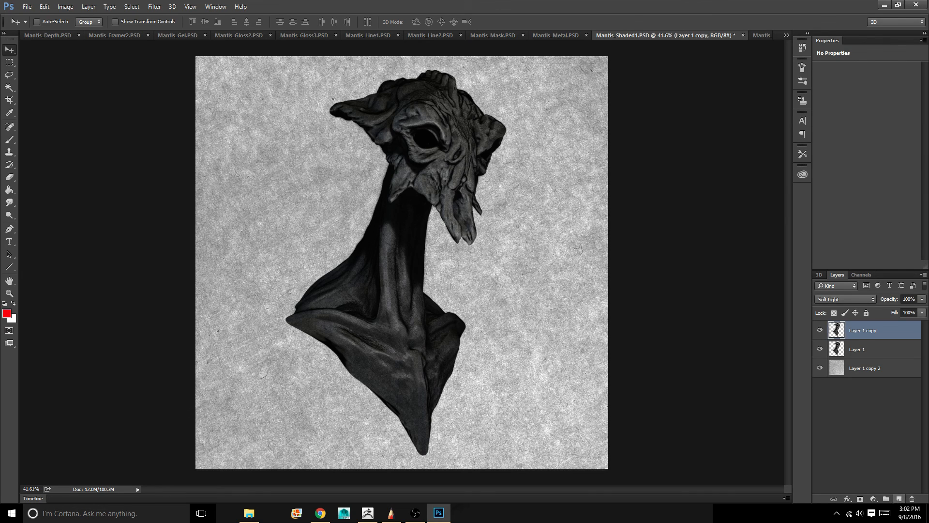
Add a new layer above Layer 1 copy and make an inverted circular selection about as wide as the canvas around the bust
{"action": "left_click", "coordinate": [899, 499]}
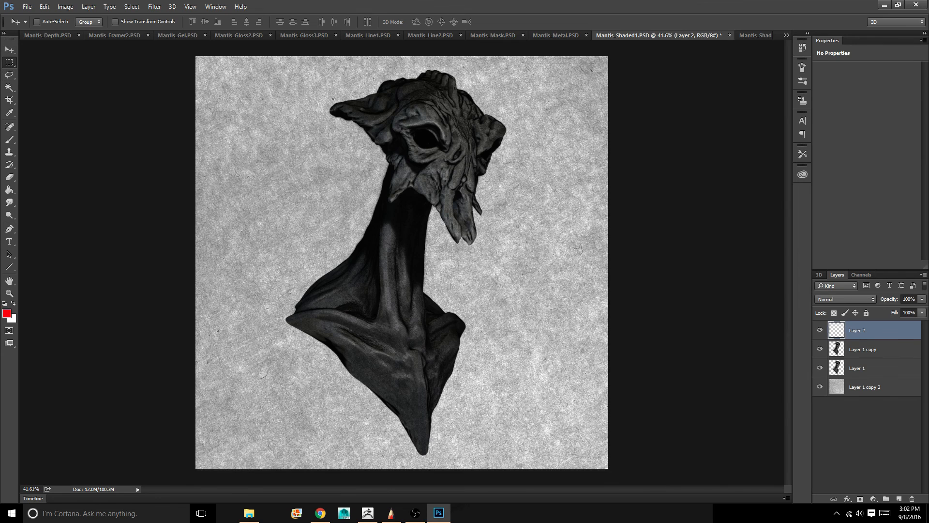
{"action": "left_click", "coordinate": [10, 62]}
{"action": "left_click", "coordinate": [63, 70]}
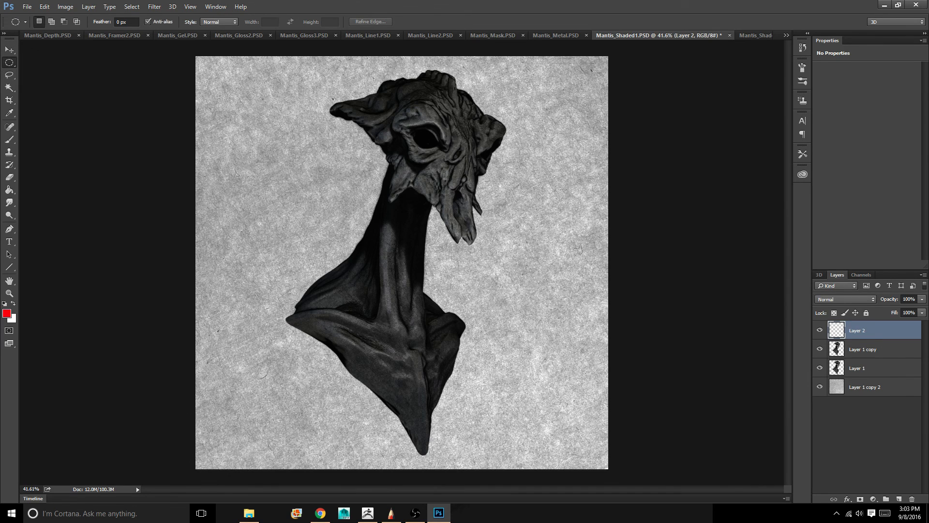
{"action": "left_click_drag", "start_coordinate": [419, 226], "coordinate": [727, 438], "text": "alt+shift"}
{"action": "left_click_drag", "start_coordinate": [443, 216], "coordinate": [446, 232]}
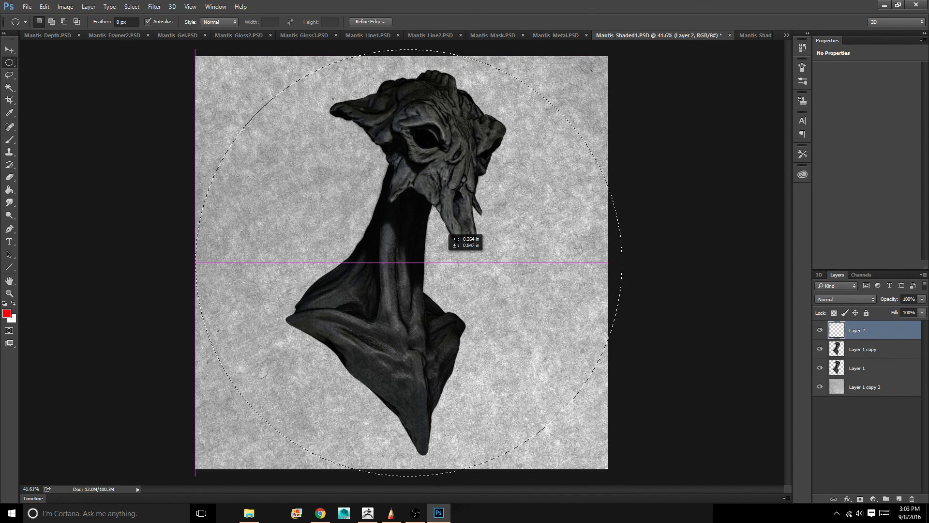
{"action": "left_click_drag", "start_coordinate": [447, 233], "coordinate": [447, 232]}
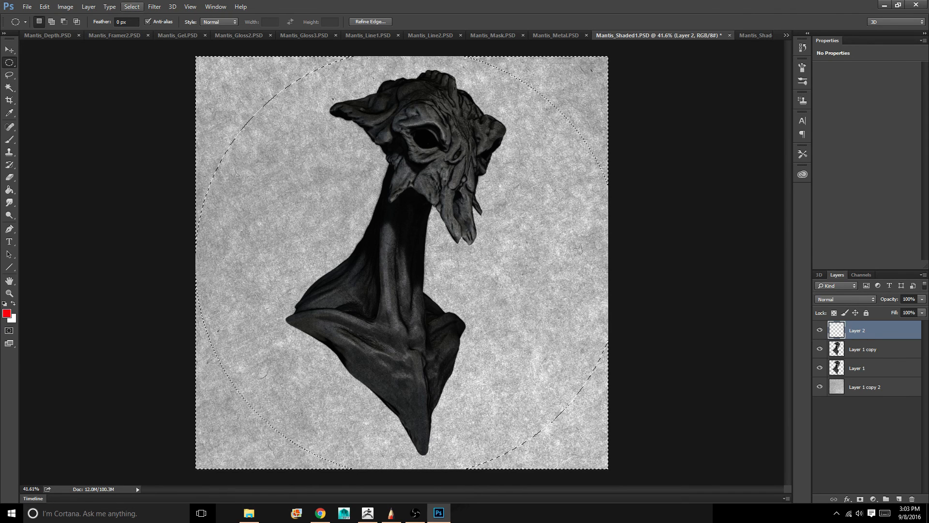
Feather the inverted circular selection with a radius of 50 pixels
{"action": "left_click", "coordinate": [132, 7]}
{"action": "mouse_move", "coordinate": [131, 7]}
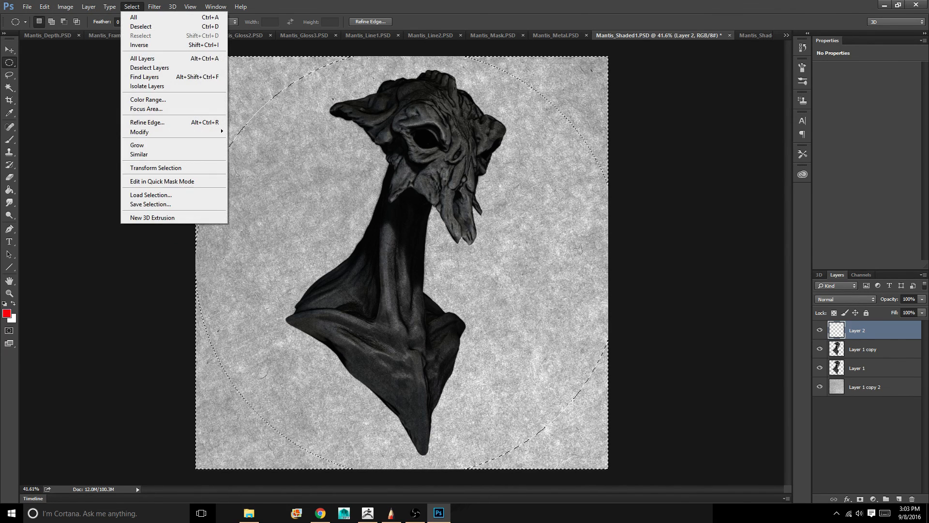
{"action": "mouse_move", "coordinate": [145, 132]}
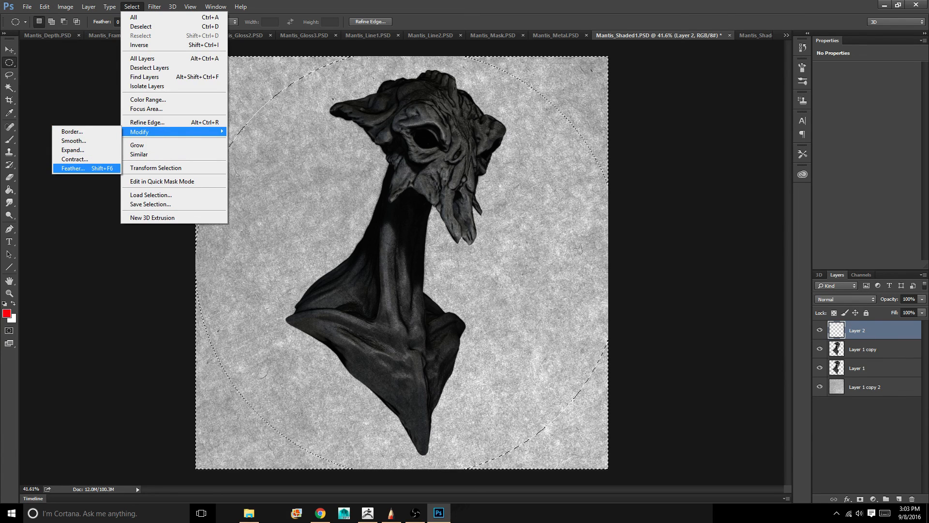
{"action": "left_click", "coordinate": [72, 168]}
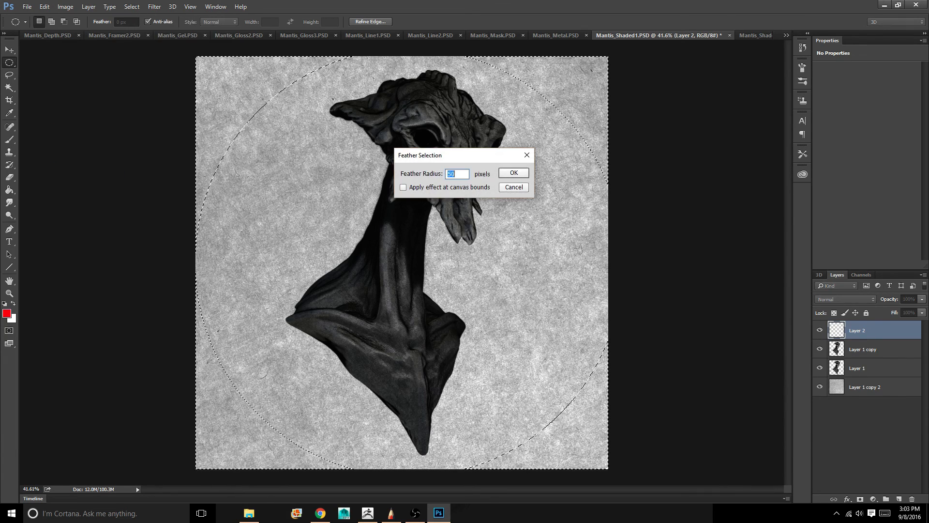
{"action": "key", "text": "Return"}
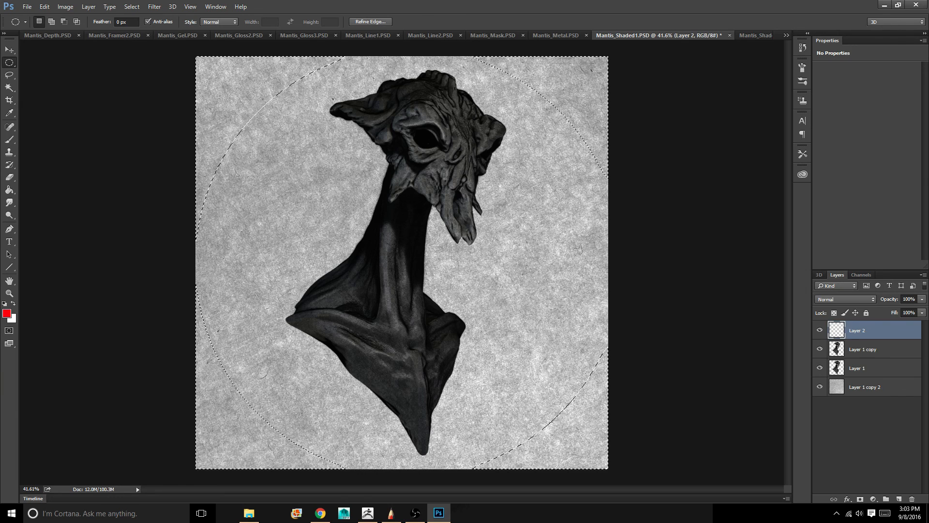
Discard the feathered selection and return to the Elliptical Marquee tool
{"action": "key", "text": "v"}
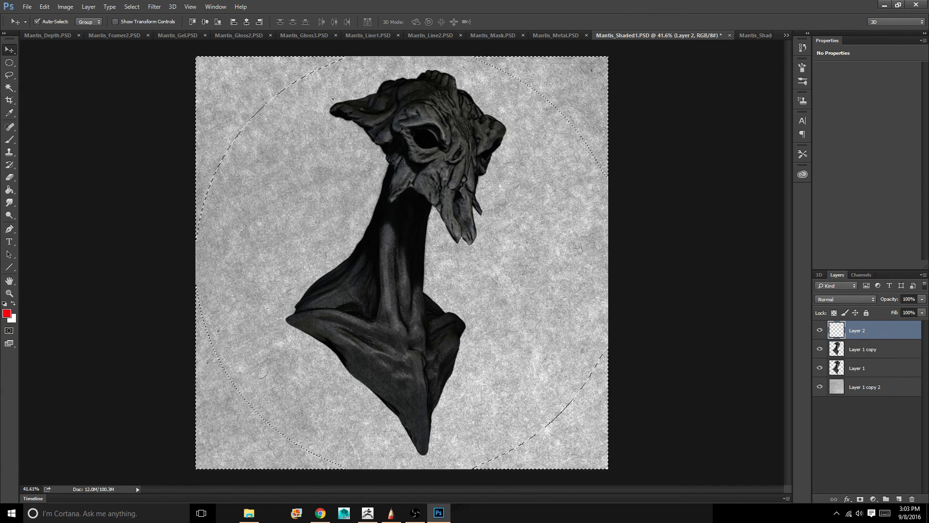
{"action": "key", "text": "ctrl+d"}
{"action": "left_click", "coordinate": [9, 63]}
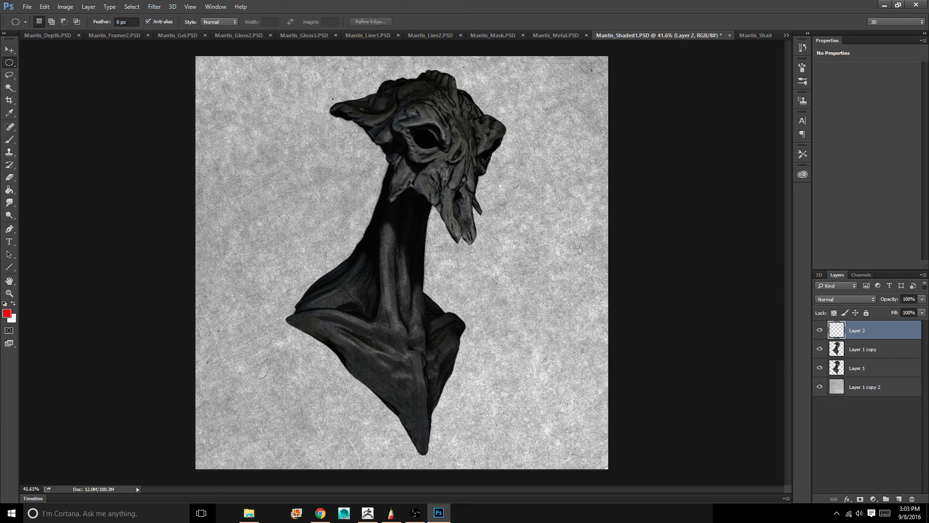
Make a circular selection slightly narrower than the canvas around the bust, invert it and feather it
{"action": "left_click_drag", "start_coordinate": [223, 67], "coordinate": [682, 398]}
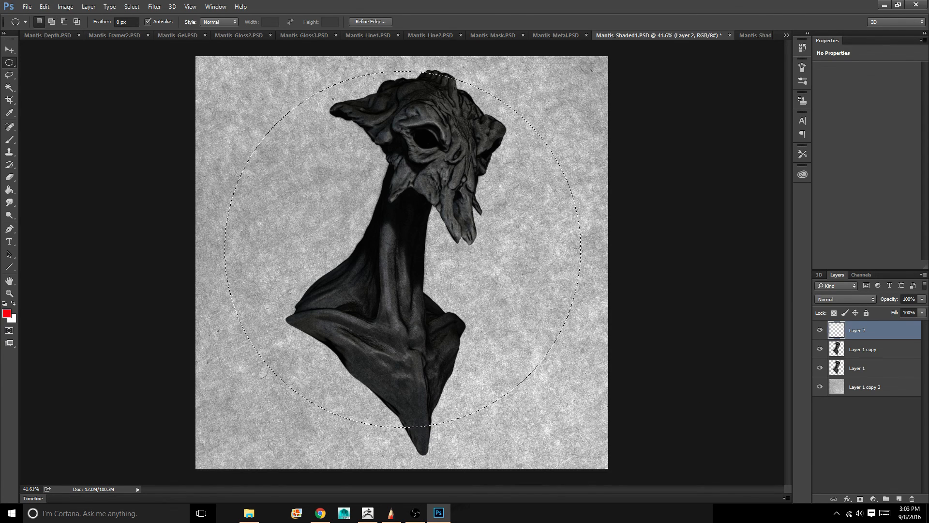
{"action": "key", "text": "ctrl+shift+i"}
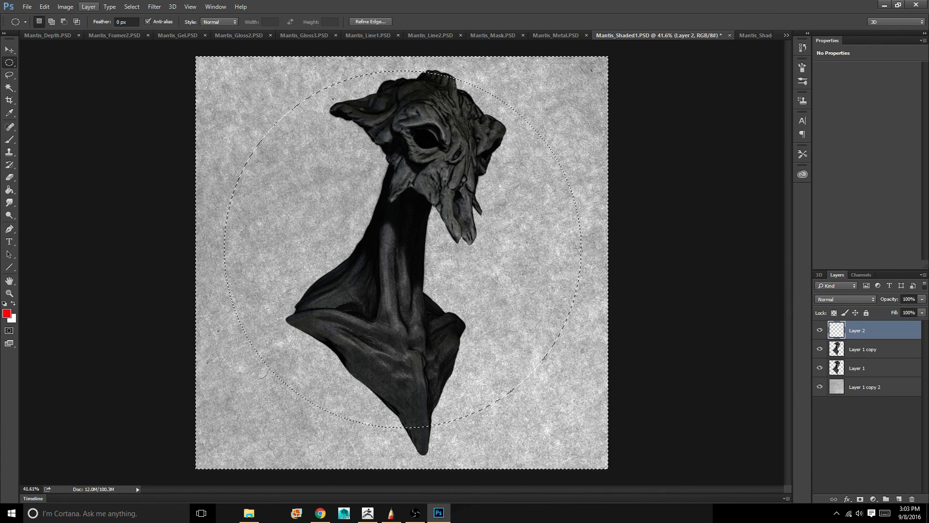
{"action": "left_click", "coordinate": [132, 6]}
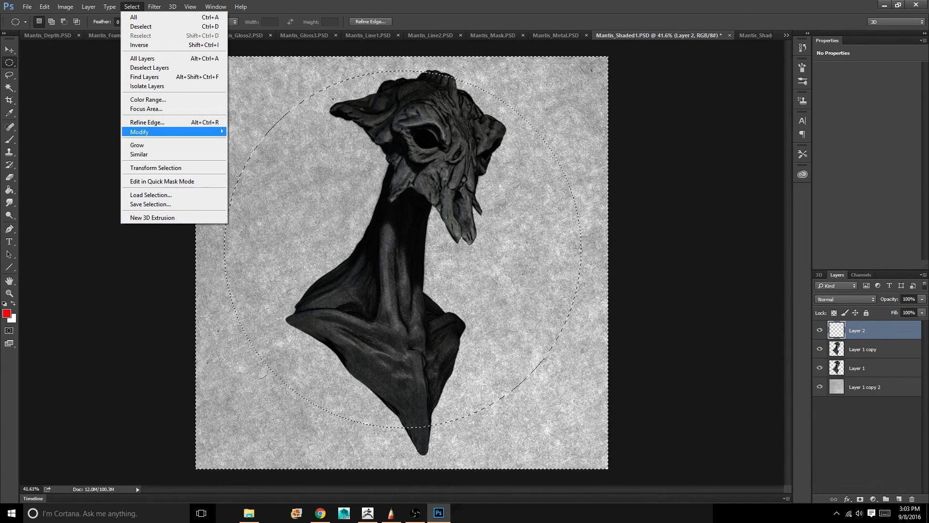
{"action": "mouse_move", "coordinate": [145, 132]}
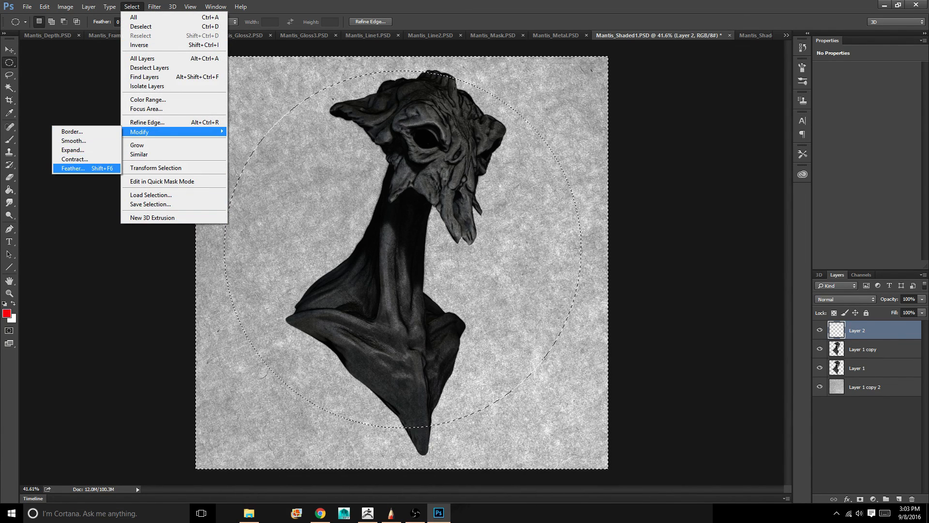
{"action": "left_click", "coordinate": [72, 168]}
{"action": "key", "text": "Return"}
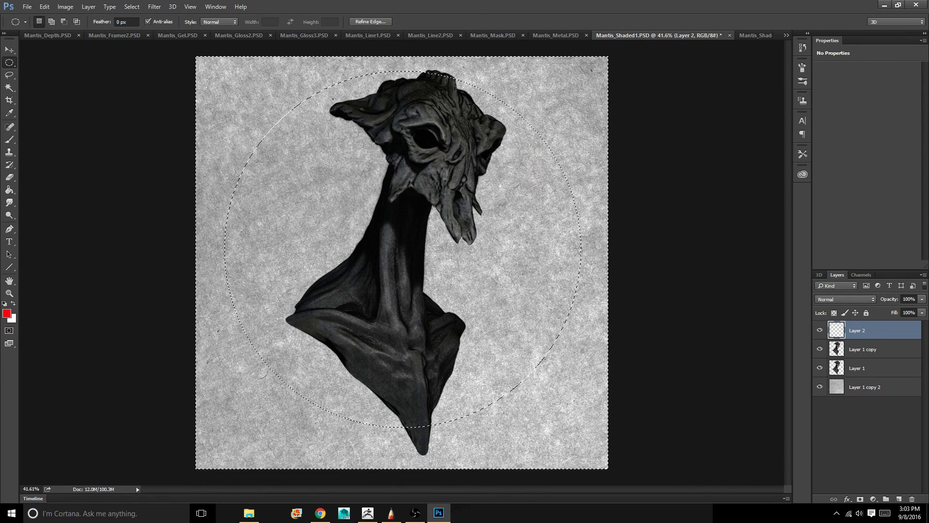
Set the foreground colour to black (000000) and fill the feathered area outside the circle on Layer 2
{"action": "key", "text": "i"}
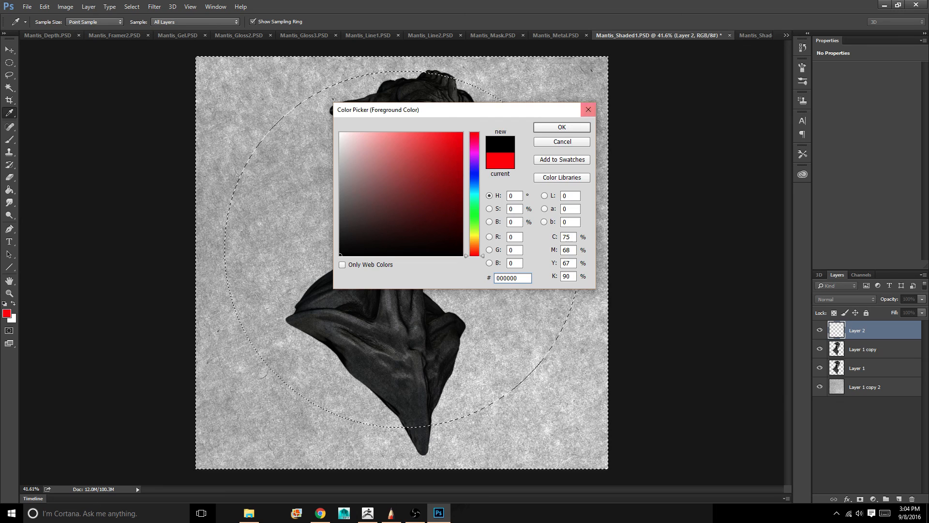
{"action": "key", "text": "Return"}
{"action": "key", "text": "m"}
{"action": "key", "text": "g"}
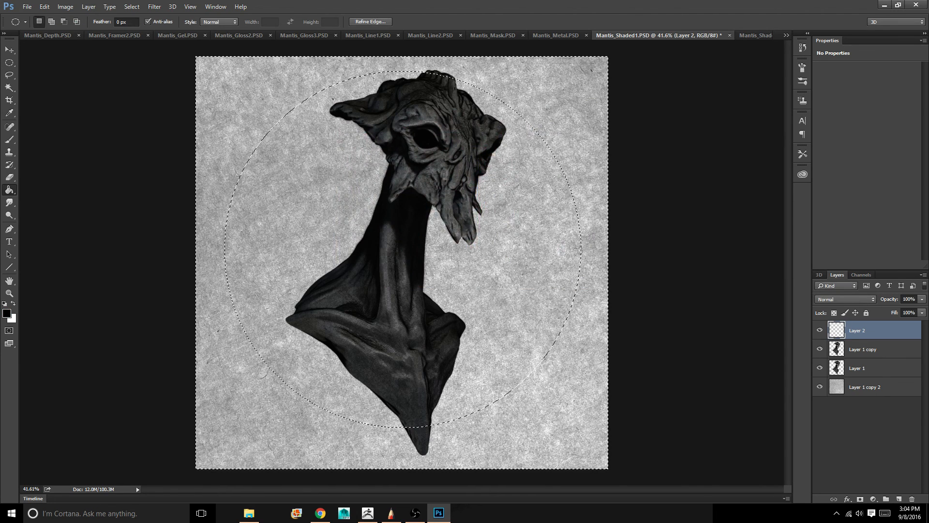
{"action": "left_click", "coordinate": [247, 411]}
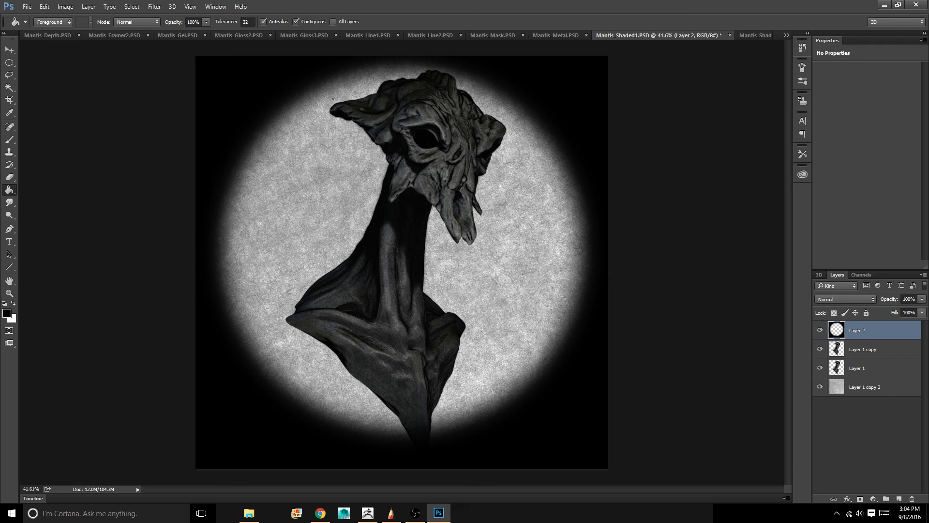
Set Layer 2 to the Multiply blend mode and lower its opacity to 20%
{"action": "left_click", "coordinate": [846, 299]}
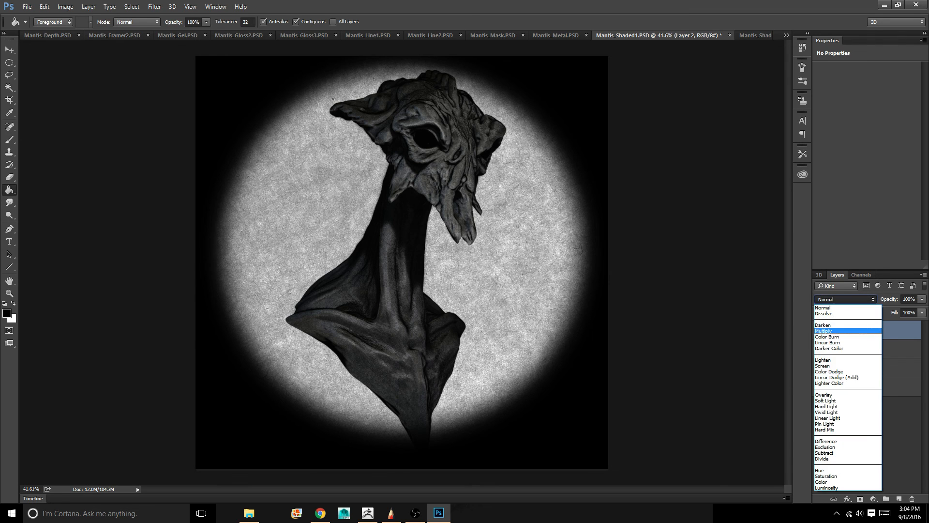
{"action": "left_click", "coordinate": [847, 330]}
{"action": "left_click", "coordinate": [922, 299]}
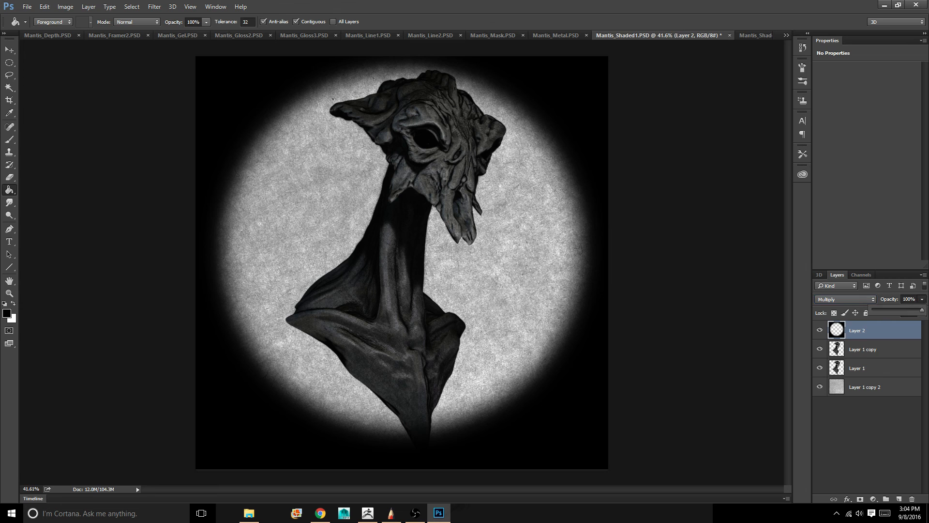
{"action": "left_click_drag", "start_coordinate": [920, 310], "coordinate": [884, 310]}
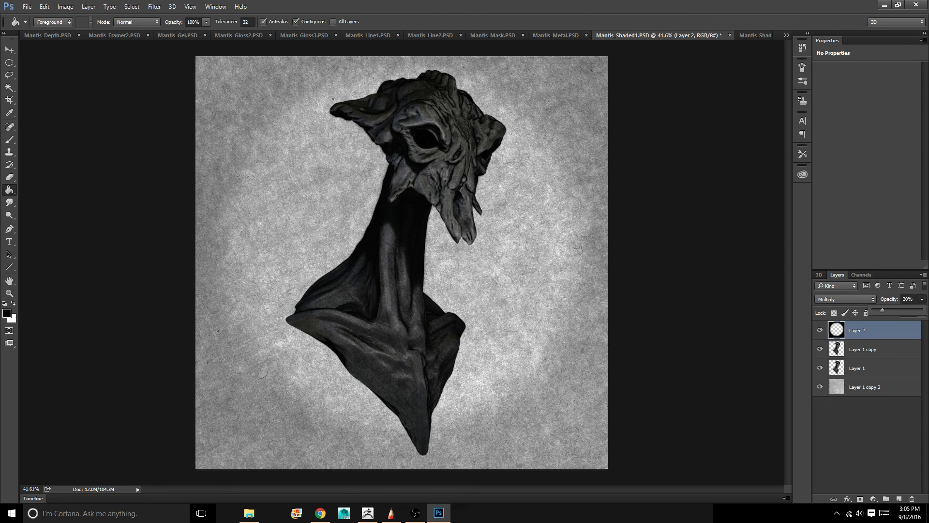
View the open documents covetsilhouette.PSD, covetmask.PSD, covetframer1.PSD and covetBW1.PSD one after another
{"action": "left_click", "coordinate": [786, 35]}
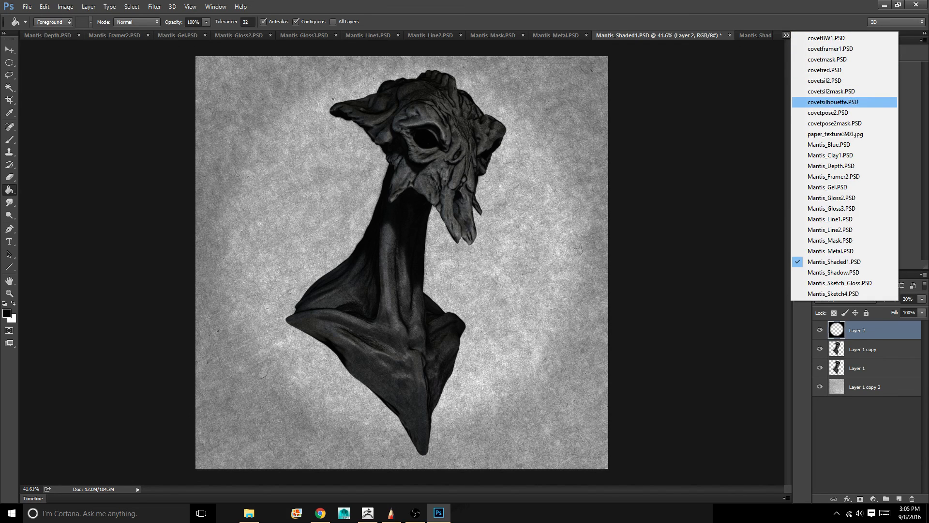
{"action": "left_click", "coordinate": [833, 101]}
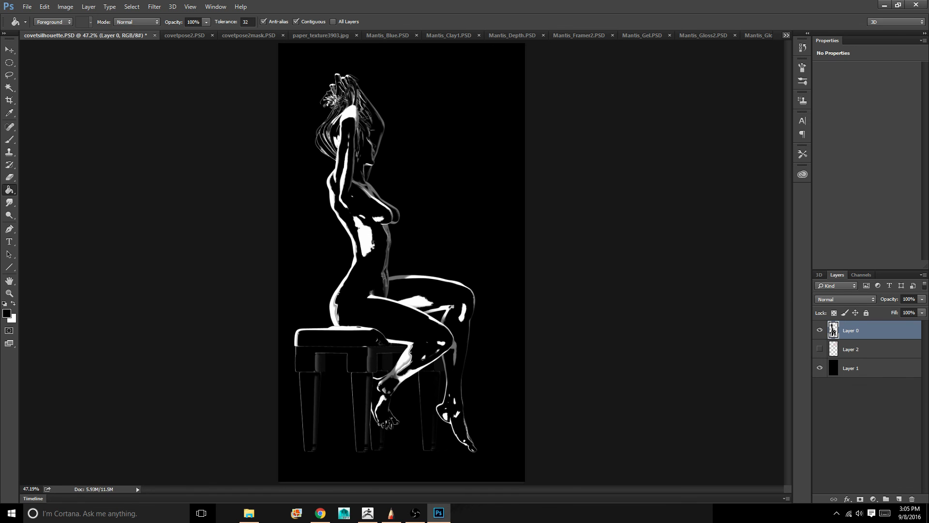
{"action": "left_click", "coordinate": [786, 35]}
{"action": "left_click", "coordinate": [827, 59]}
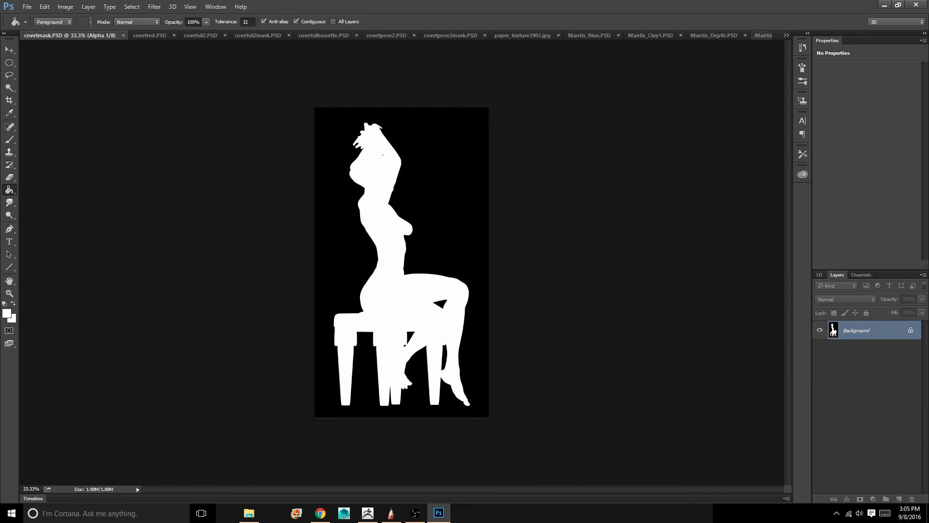
{"action": "left_click", "coordinate": [786, 34]}
{"action": "left_click", "coordinate": [830, 48]}
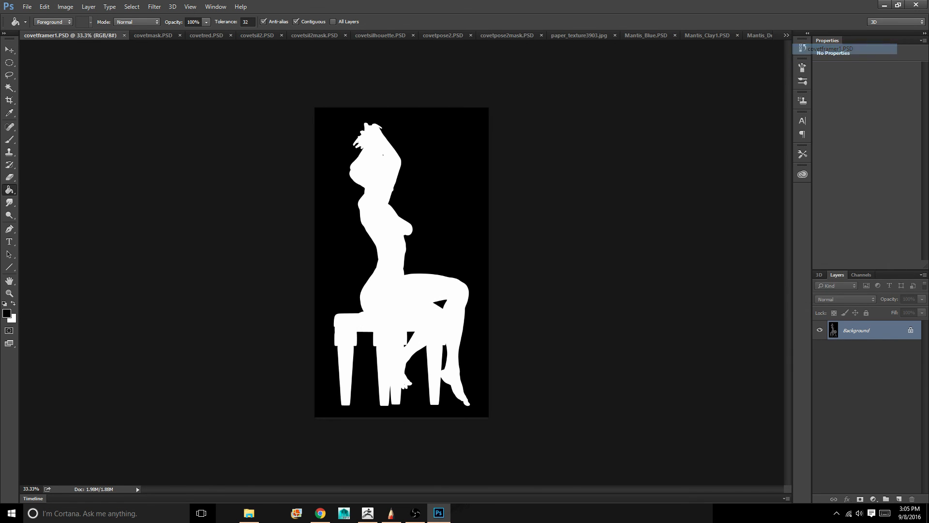
{"action": "left_click", "coordinate": [786, 35]}
{"action": "left_click", "coordinate": [827, 38]}
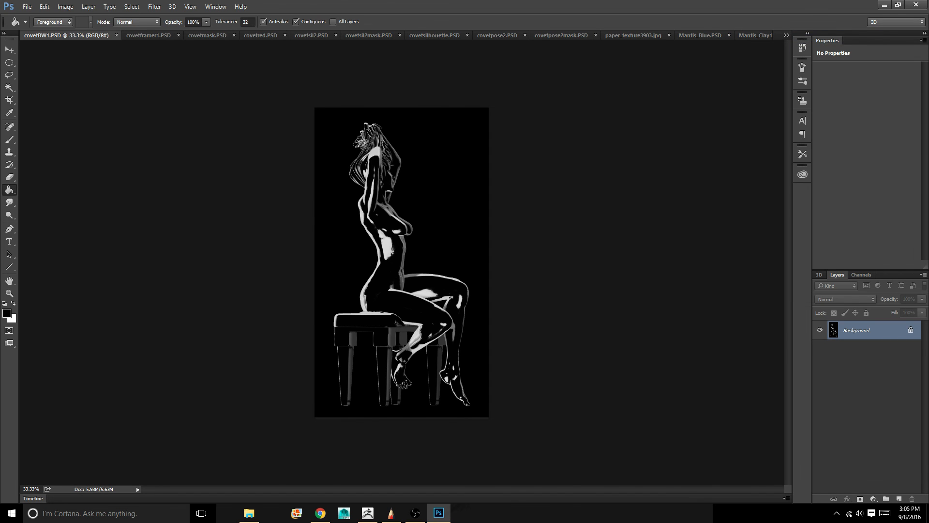
View covetsil2mask.PSD, covetpose2mask.PSD and covetsil2.PSD, and return to Mantis_Shaded1.PSD
{"action": "left_click", "coordinate": [786, 34]}
{"action": "left_click", "coordinate": [832, 91]}
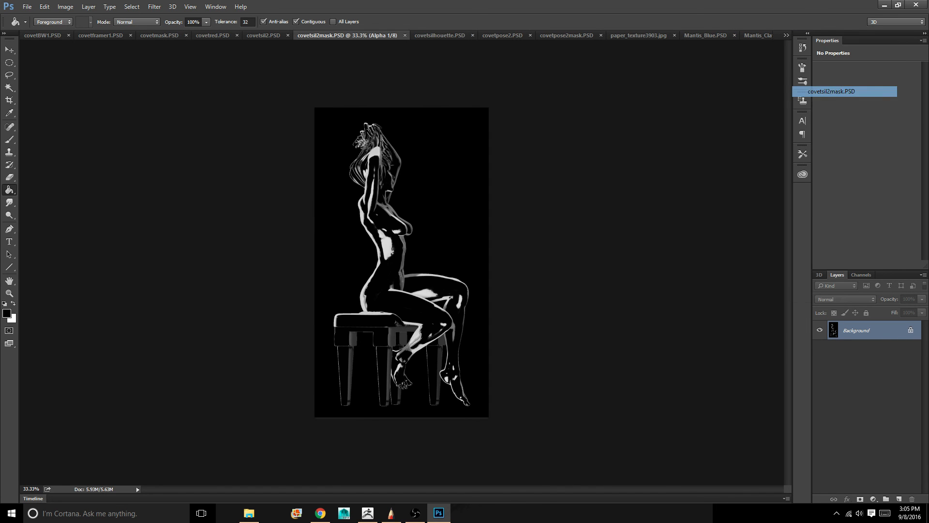
{"action": "left_click", "coordinate": [786, 34]}
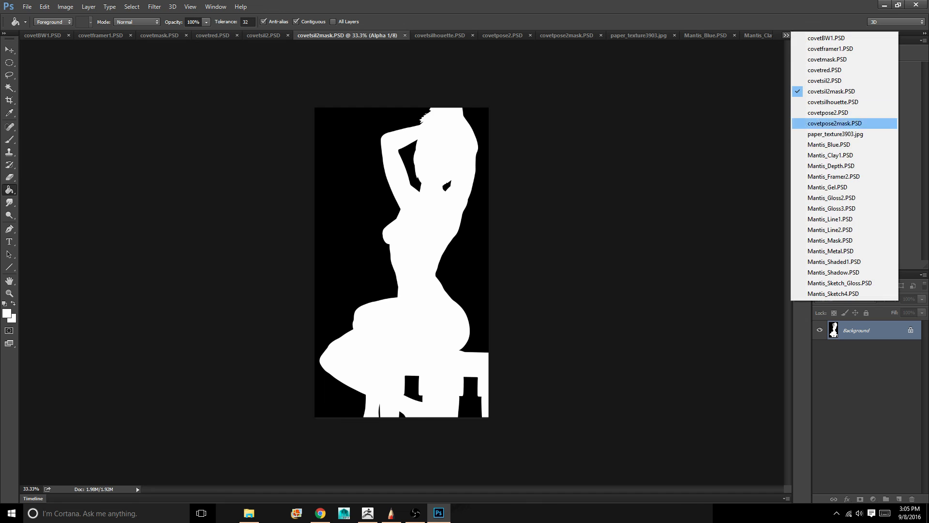
{"action": "left_click", "coordinate": [835, 122]}
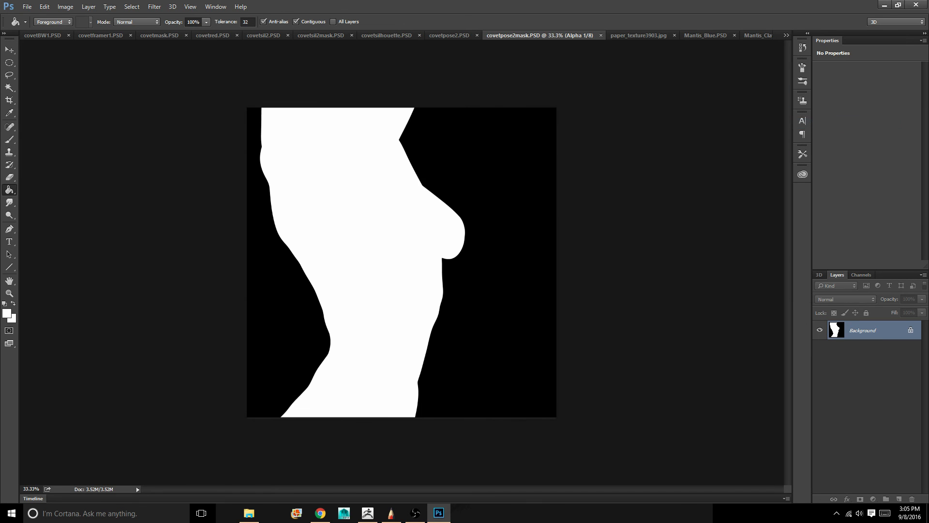
{"action": "left_click", "coordinate": [786, 35]}
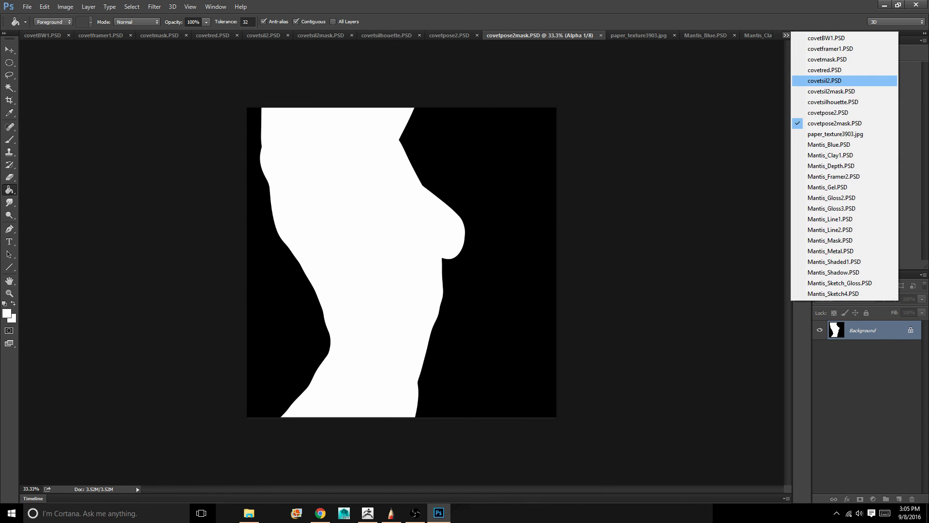
{"action": "left_click", "coordinate": [824, 80]}
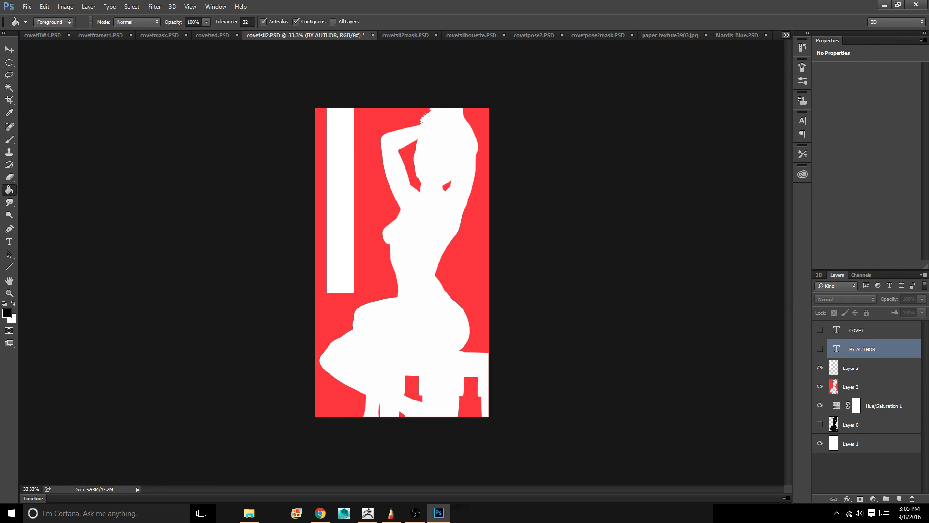
{"action": "left_click", "coordinate": [787, 35]}
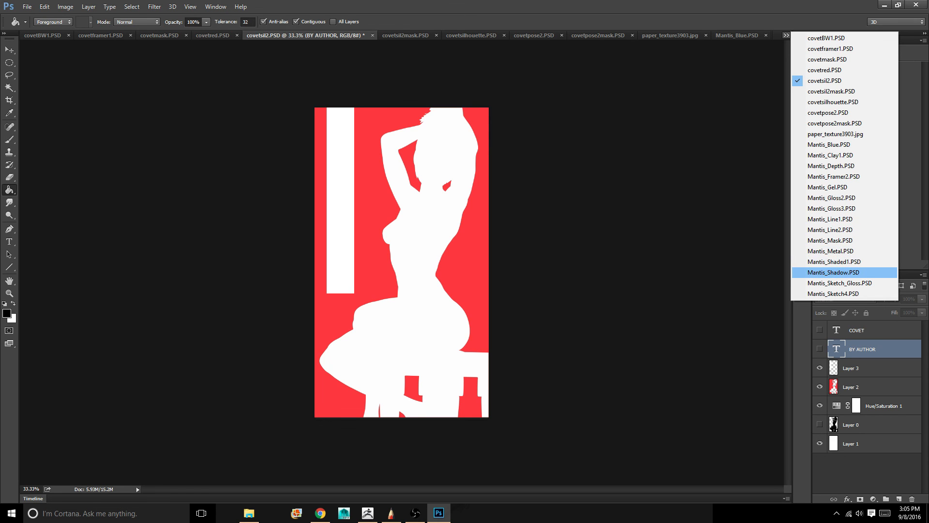
{"action": "left_click", "coordinate": [835, 262]}
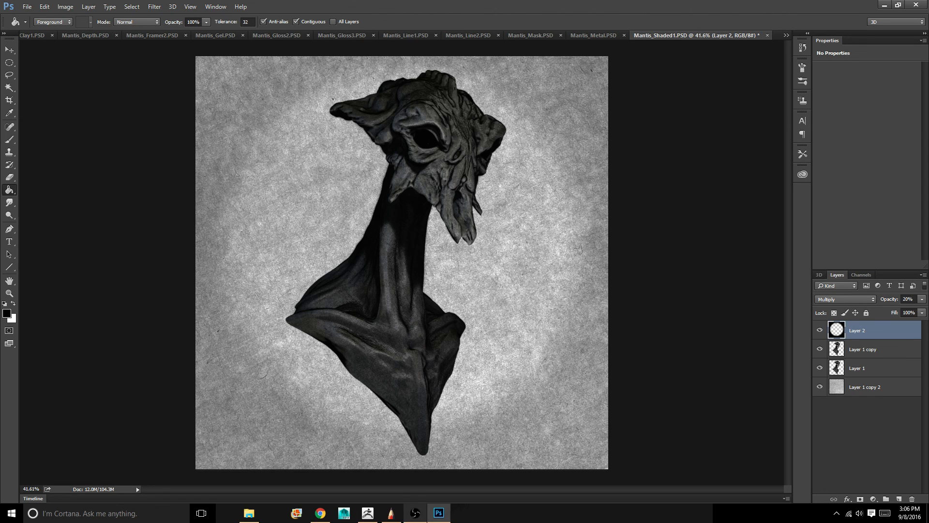
{"action": "left_click", "coordinate": [415, 514]}
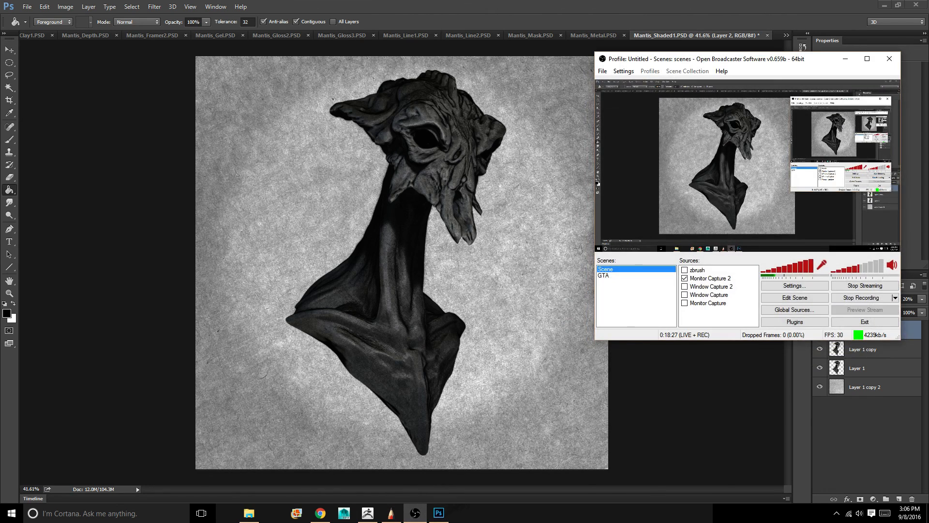